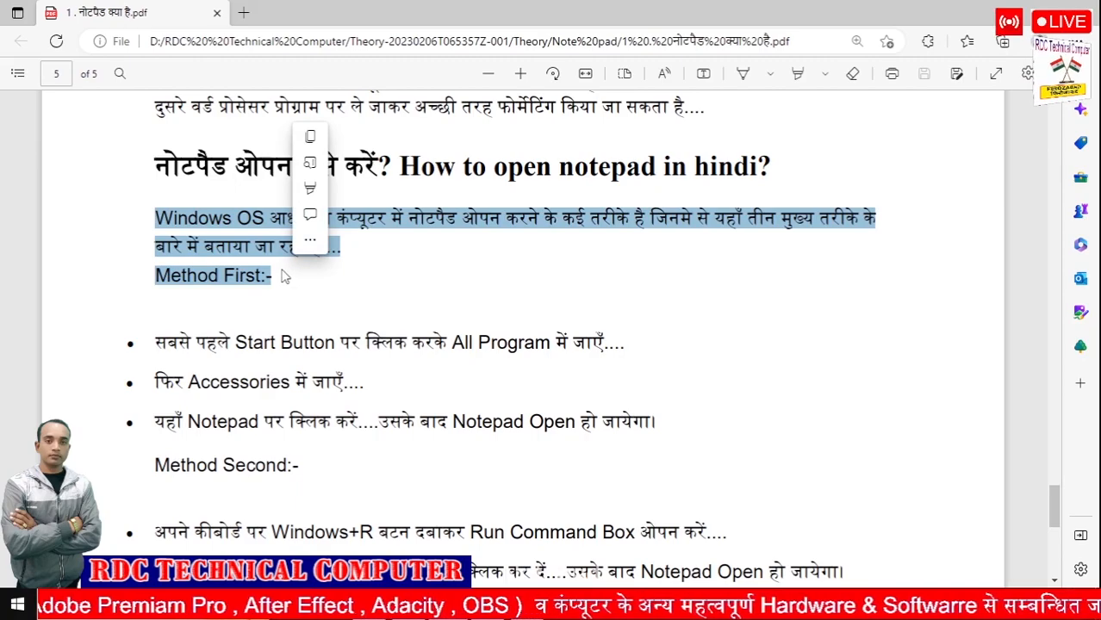
Read the Method First instructions in the PDF, marking the last bullet's closing sentence about Notepad opening, and clear the selection
click(283, 275)
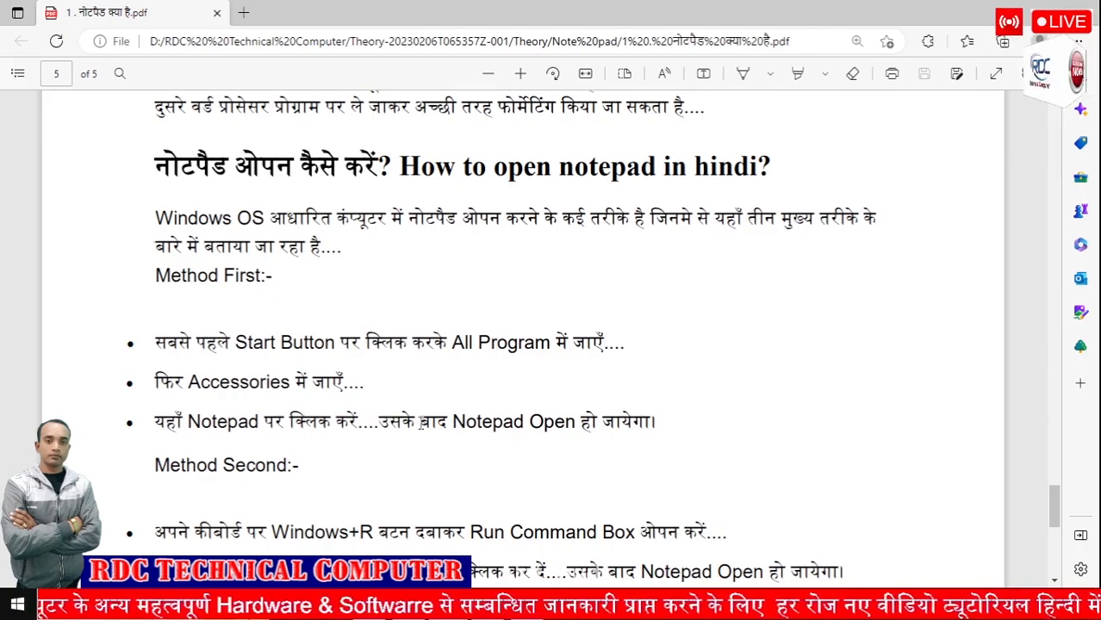
drag(379, 423, 667, 431)
click(485, 456)
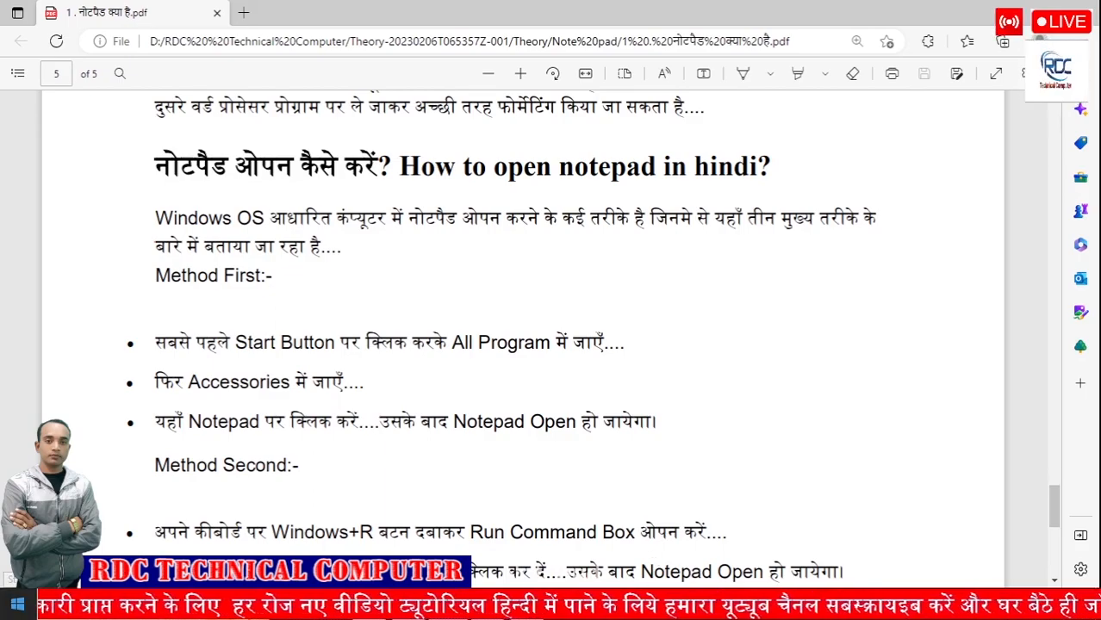
Examine the Start menu's full program list down to the Windows Accessories folder, and close the Start menu
click(17, 605)
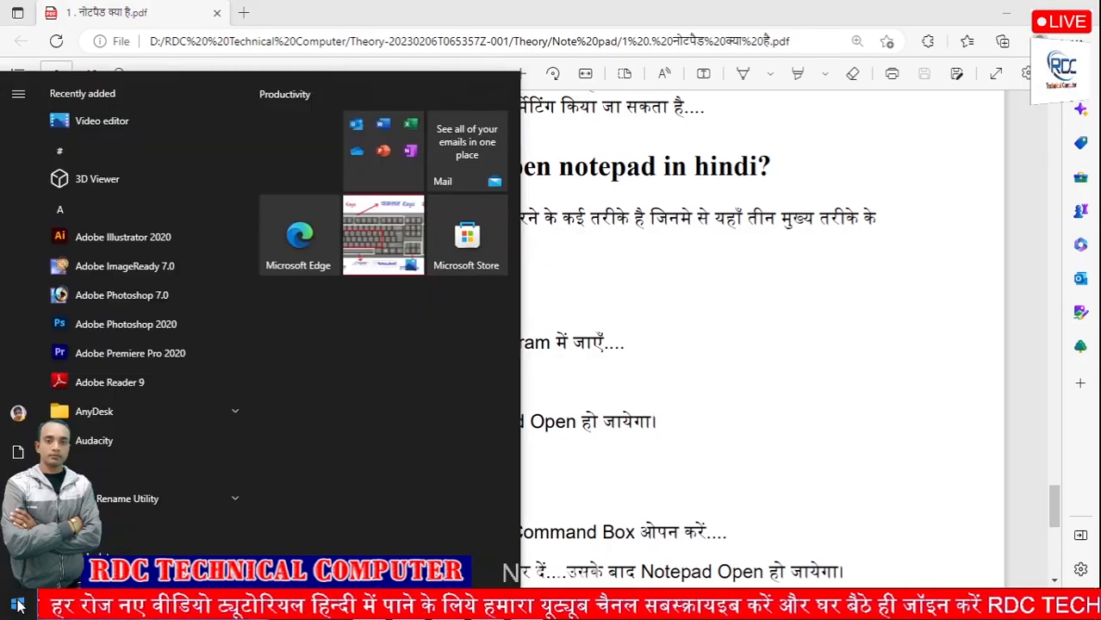
scroll(201, 414, down, 5)
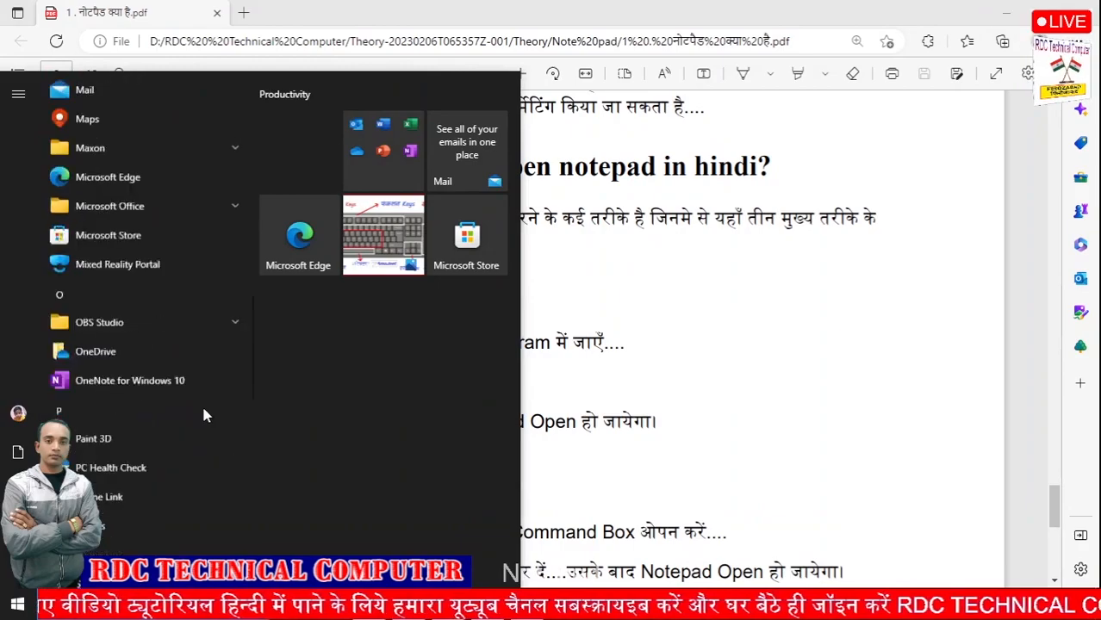
scroll(202, 414, up, 6)
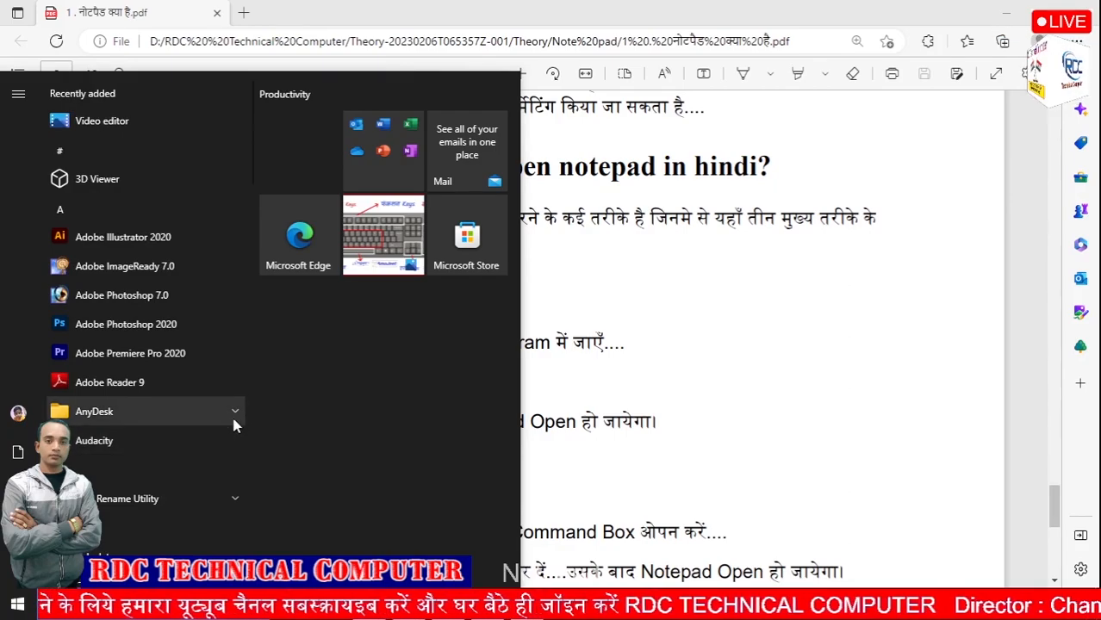
scroll(225, 438, down, 10)
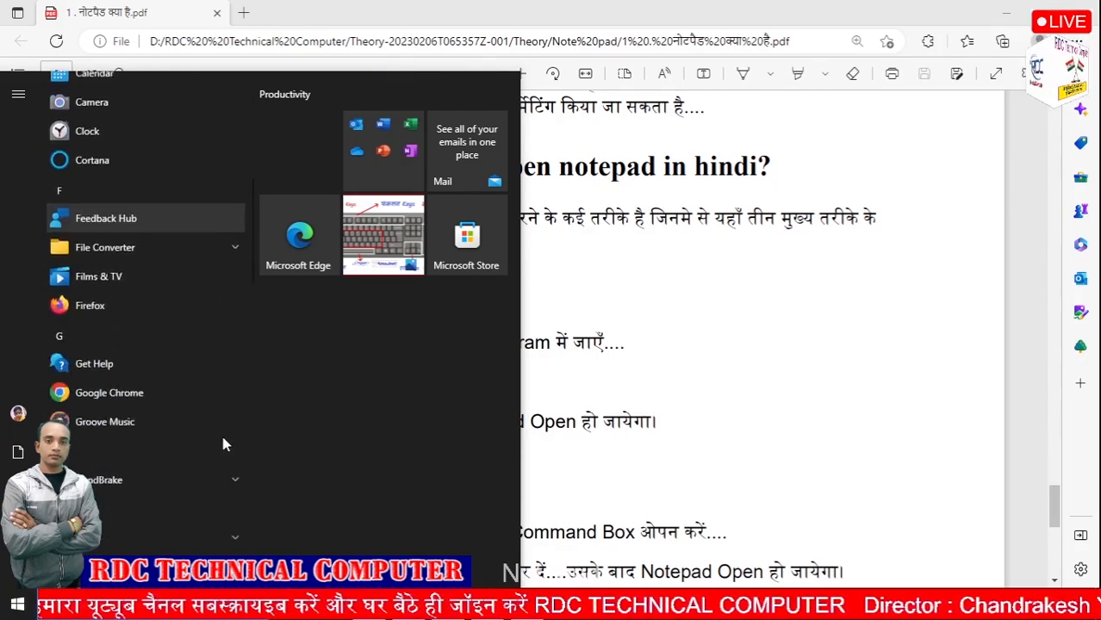
scroll(224, 438, down, 10)
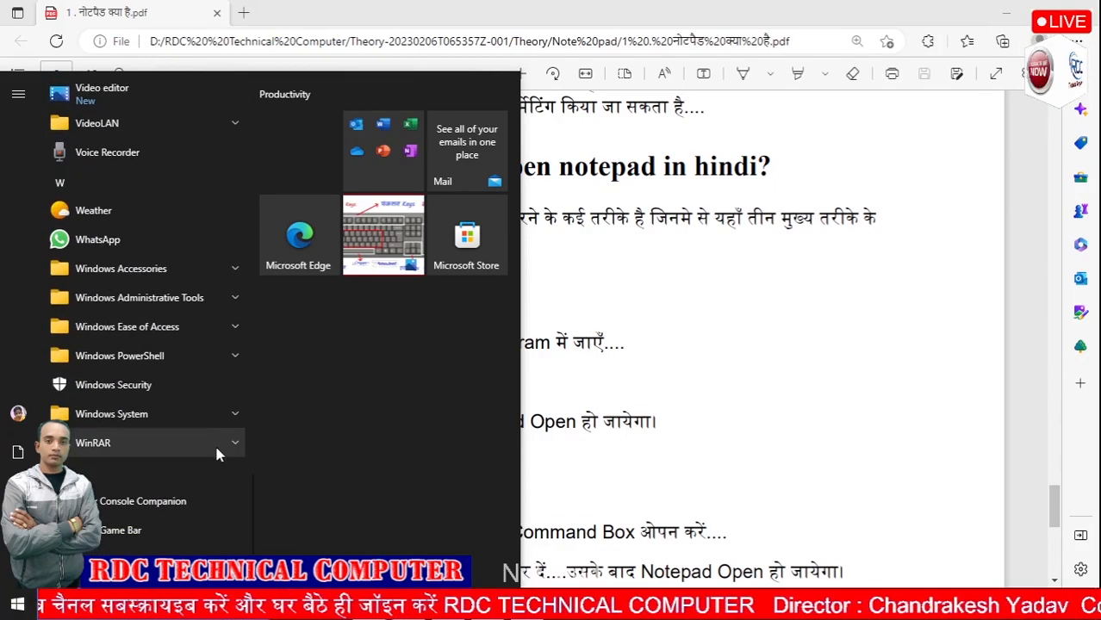
scroll(217, 455, up, 20)
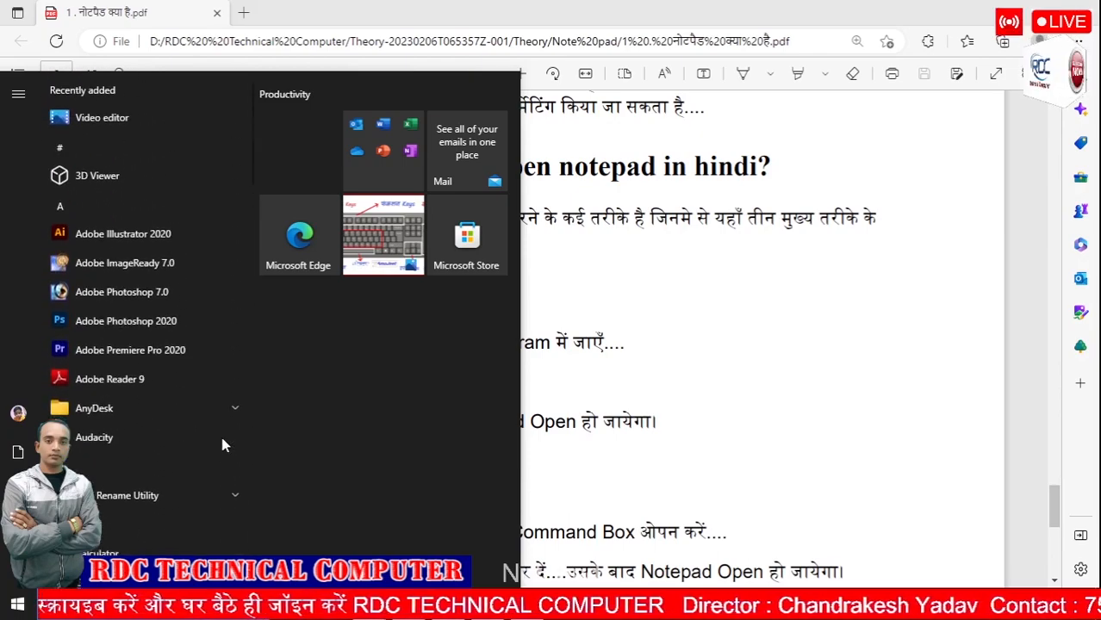
scroll(224, 448, down, 20)
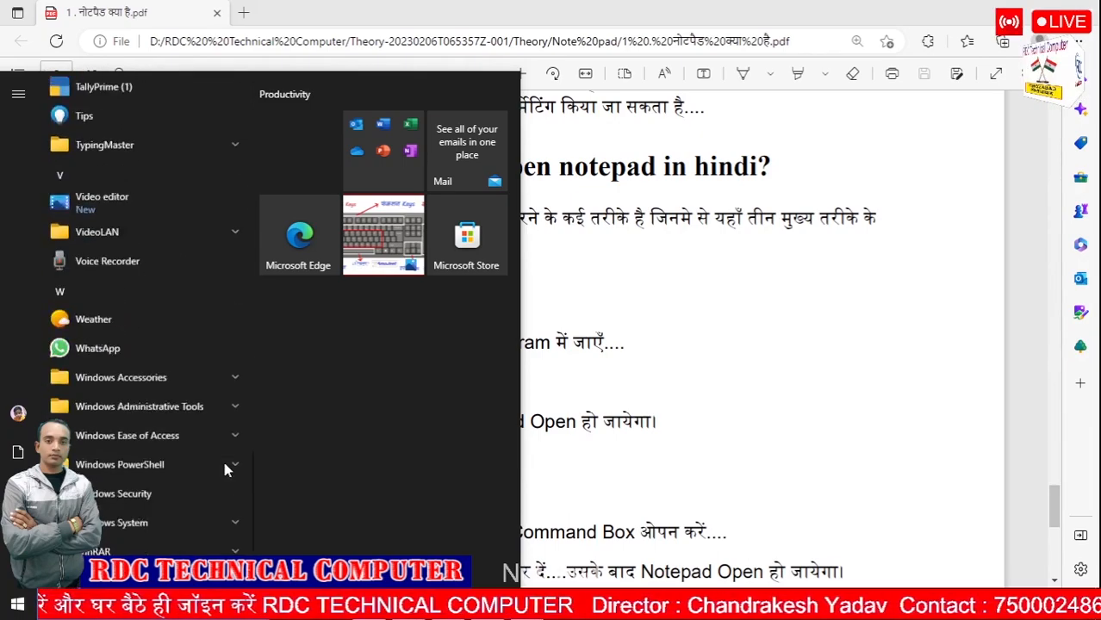
scroll(224, 469, down, 3)
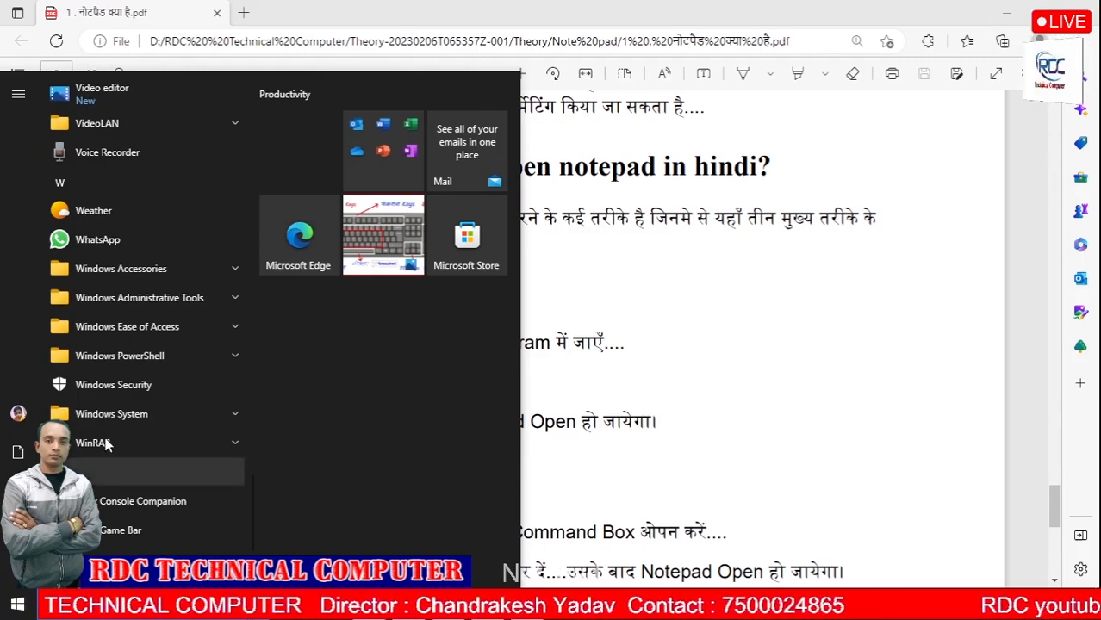
click(651, 348)
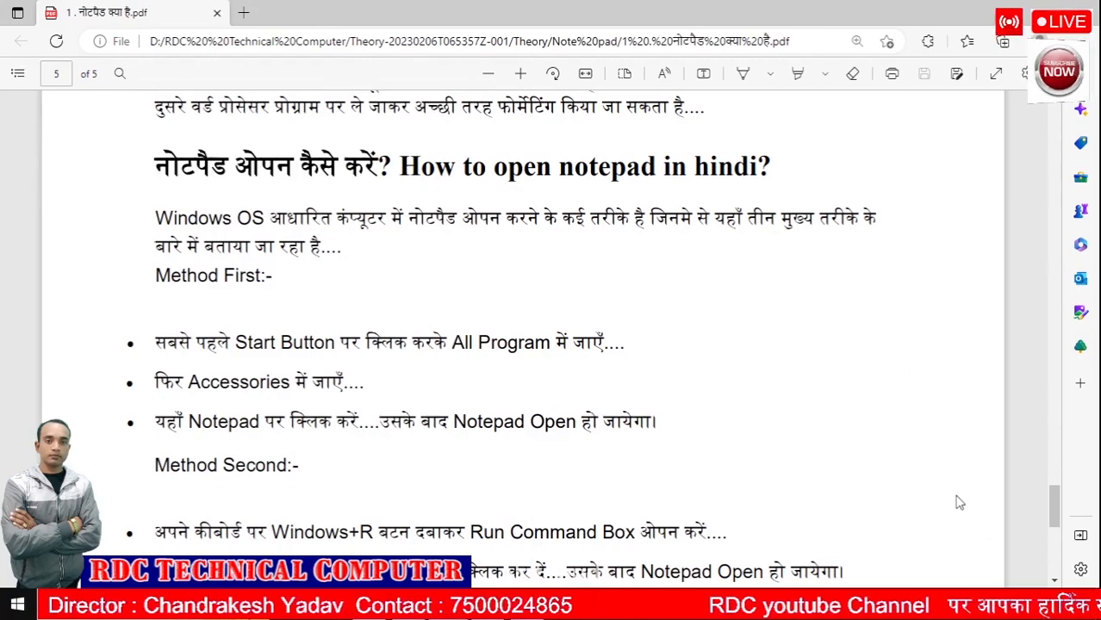
Read the Method Second instructions on opening Notepad from the Run box, marking both bullets, and clear the selection
scroll(184, 331, down, 3)
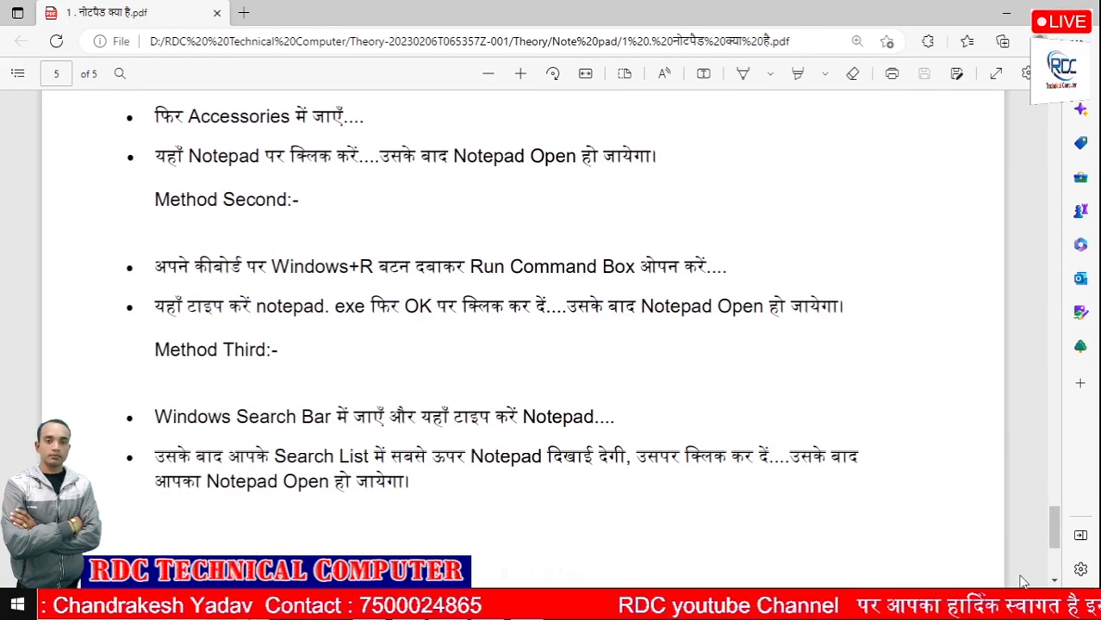
drag(156, 274, 738, 279)
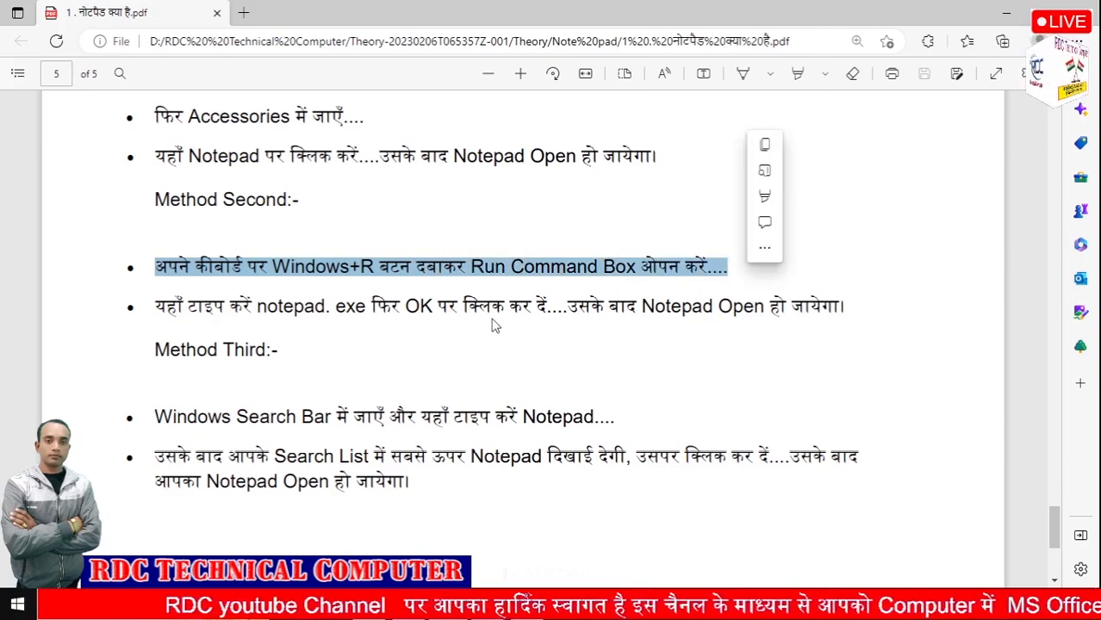
drag(157, 306, 604, 313)
click(661, 315)
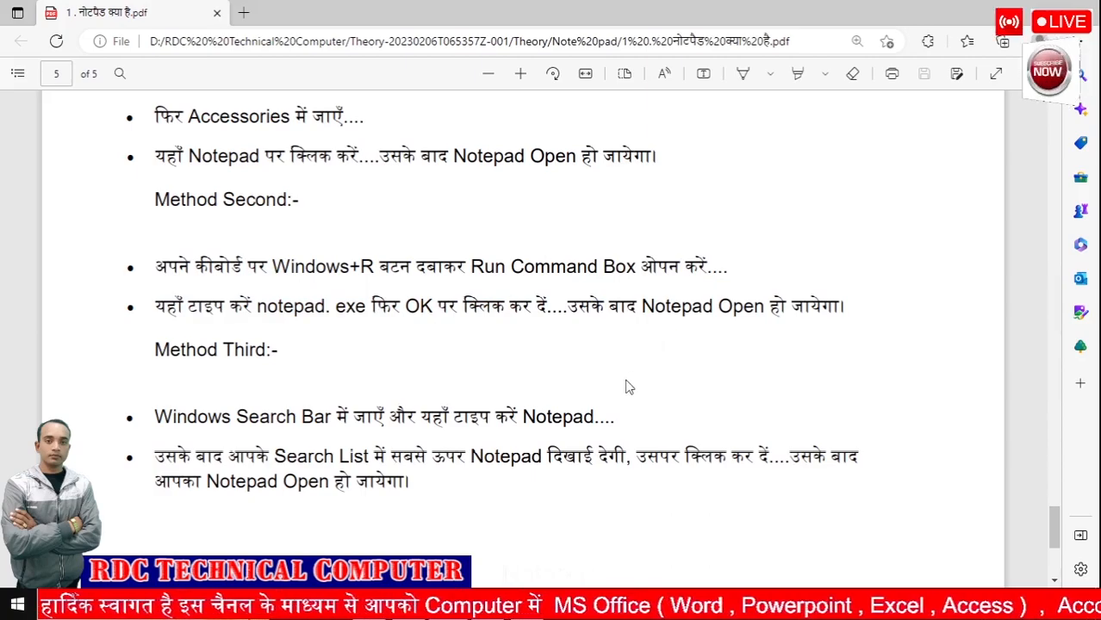
Launch Notepad from the Windows Run dialog with the command notepad.exe
key(super+r)
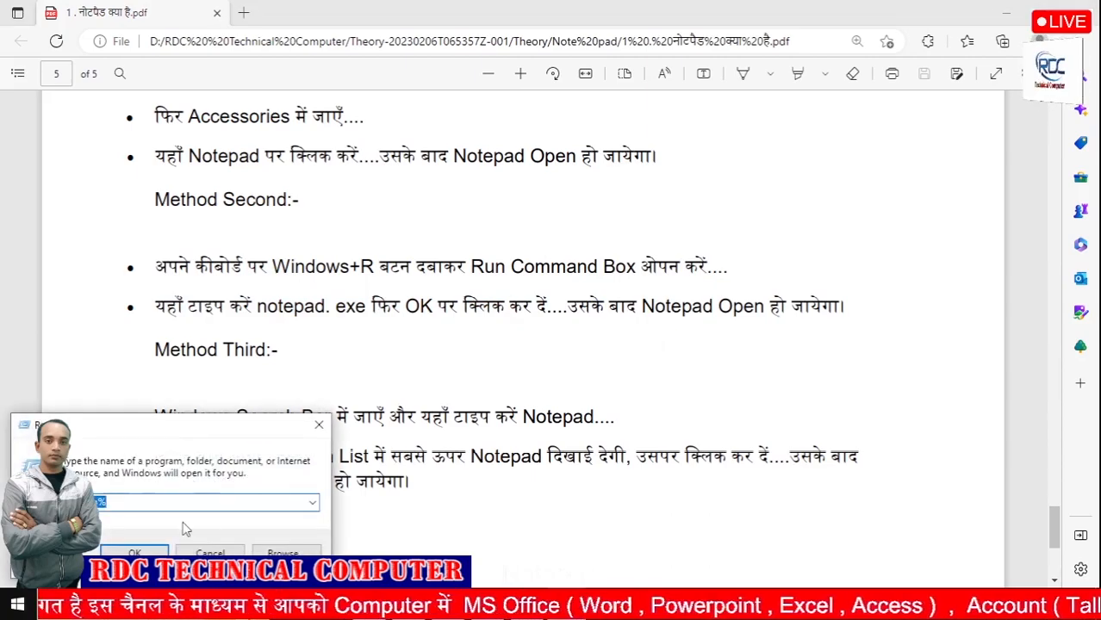
key(BackSpace)
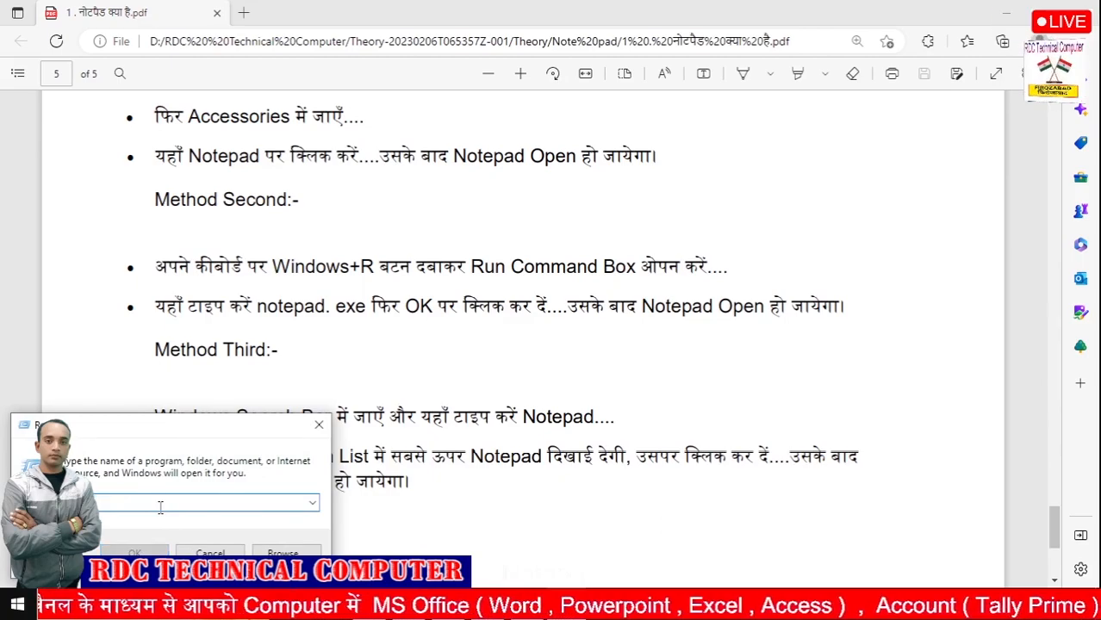
text(notepad)
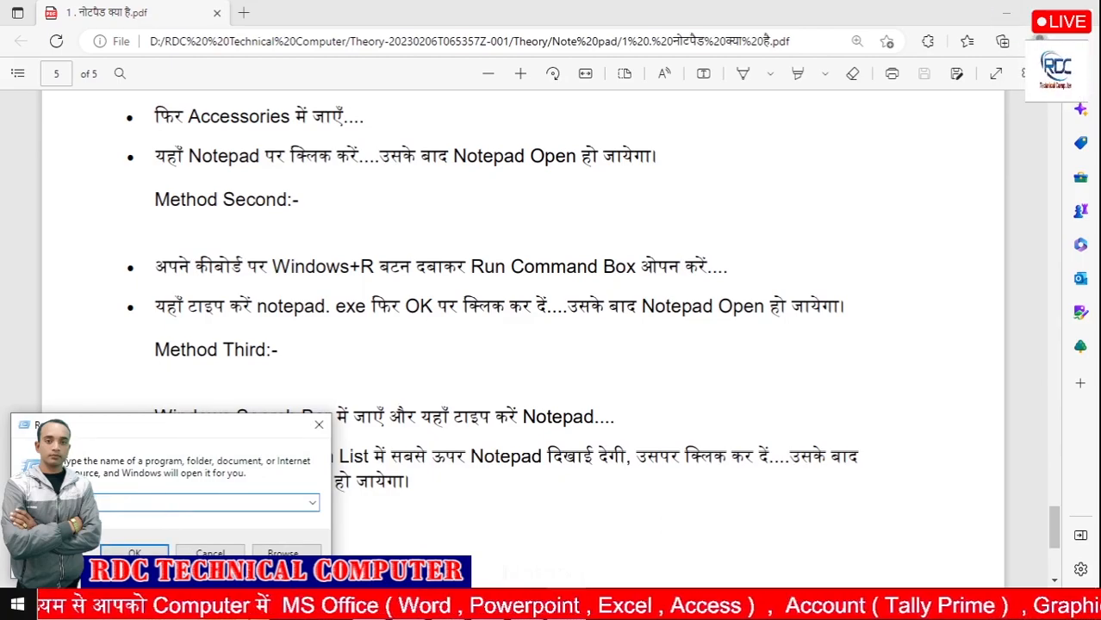
text(d)
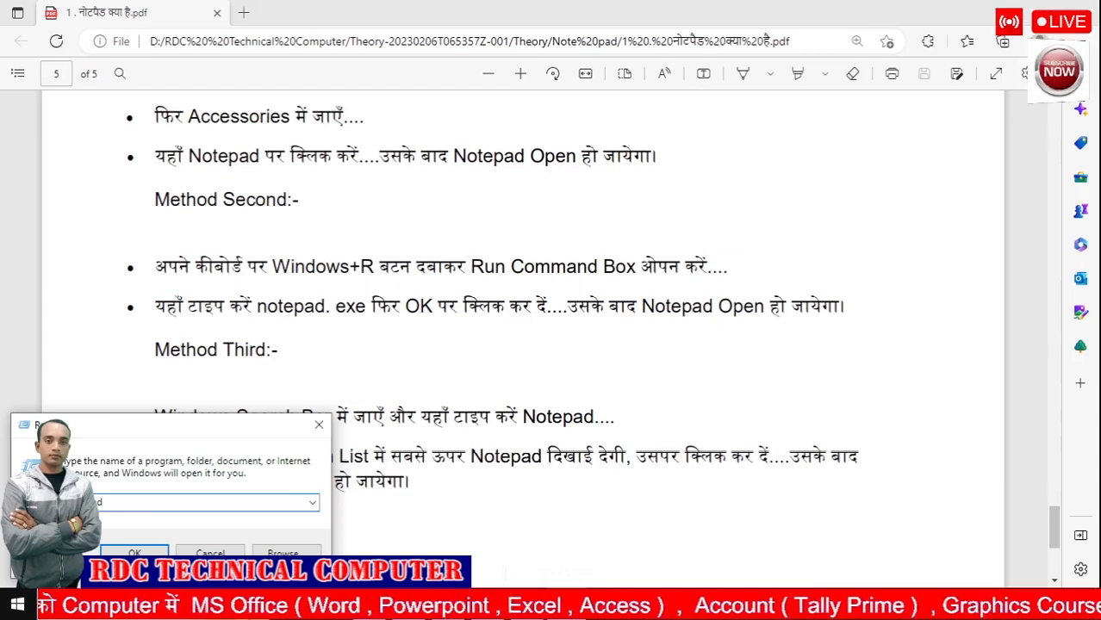
text(.exe)
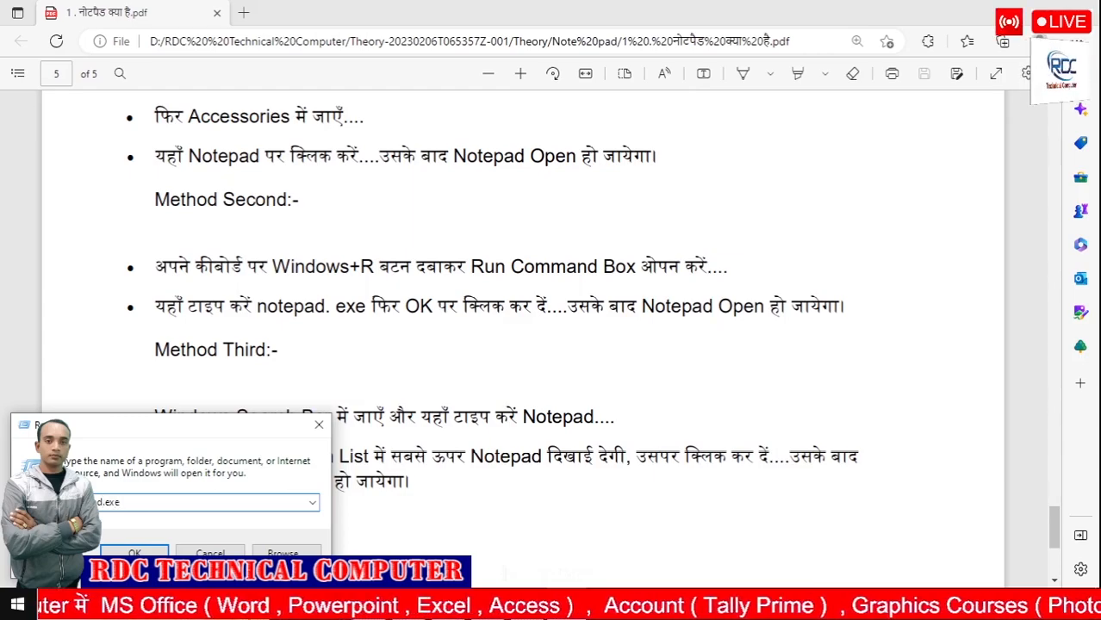
click(135, 552)
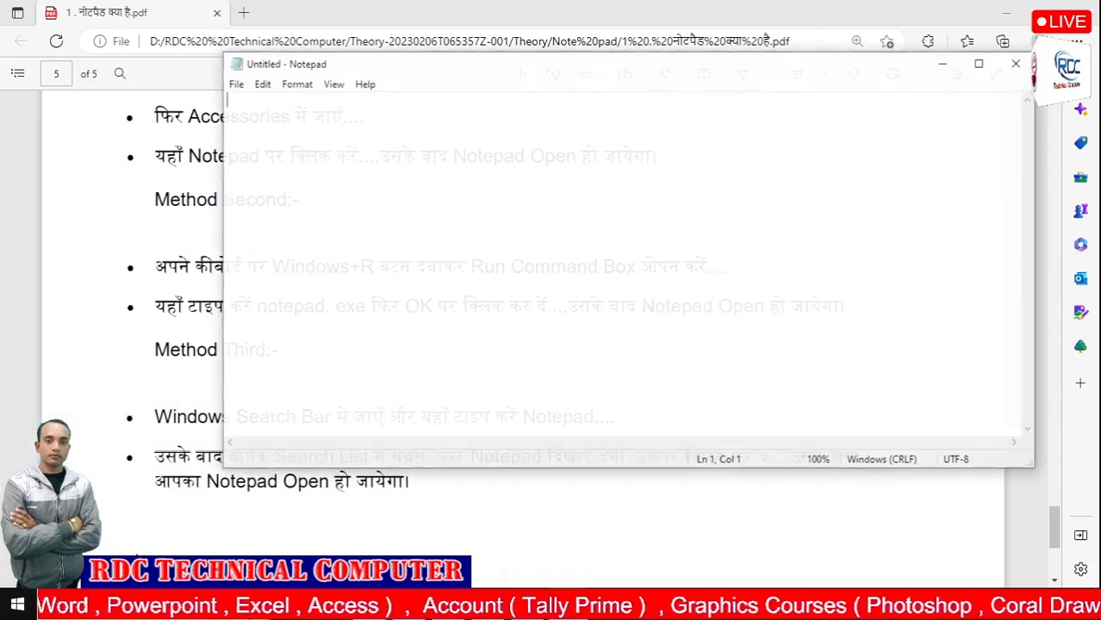
Maximize the empty Notepad window and close it to return to the PDF
drag(730, 71, 672, 59)
click(920, 51)
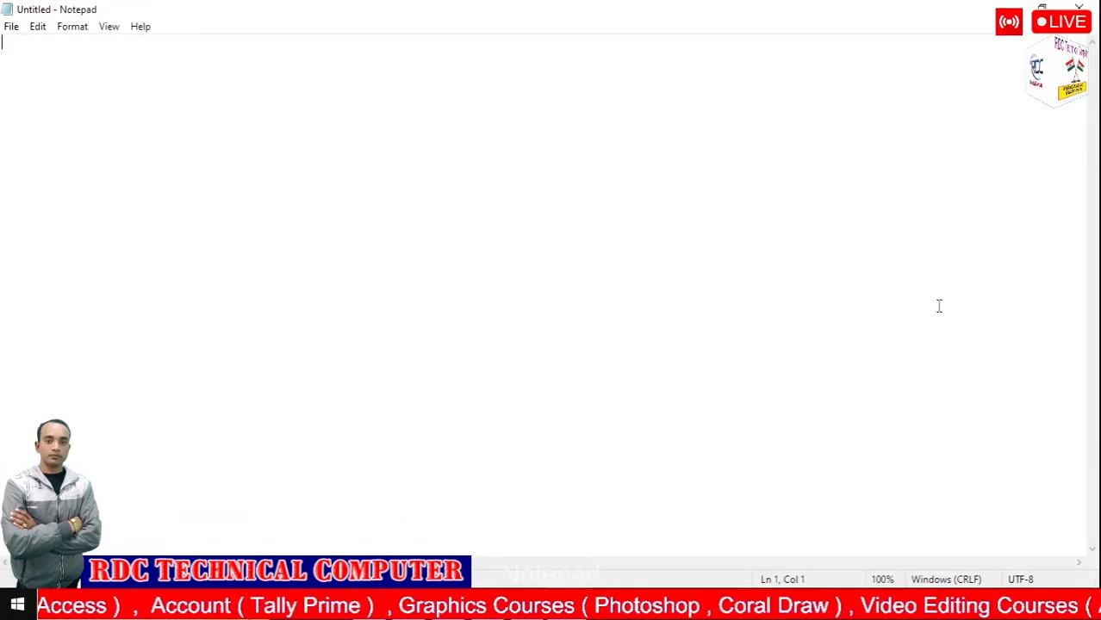
click(1081, 9)
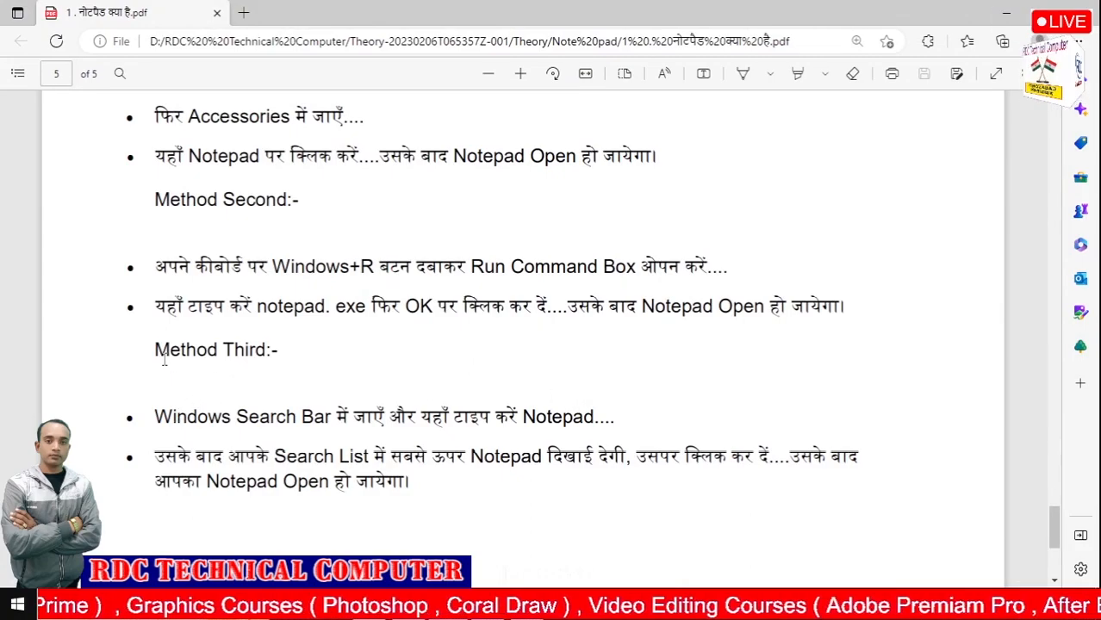
Read the Method Third instructions on opening Notepad through Windows Search, marking both bullets, and clear the selection
triple_click(206, 358)
drag(155, 417, 613, 422)
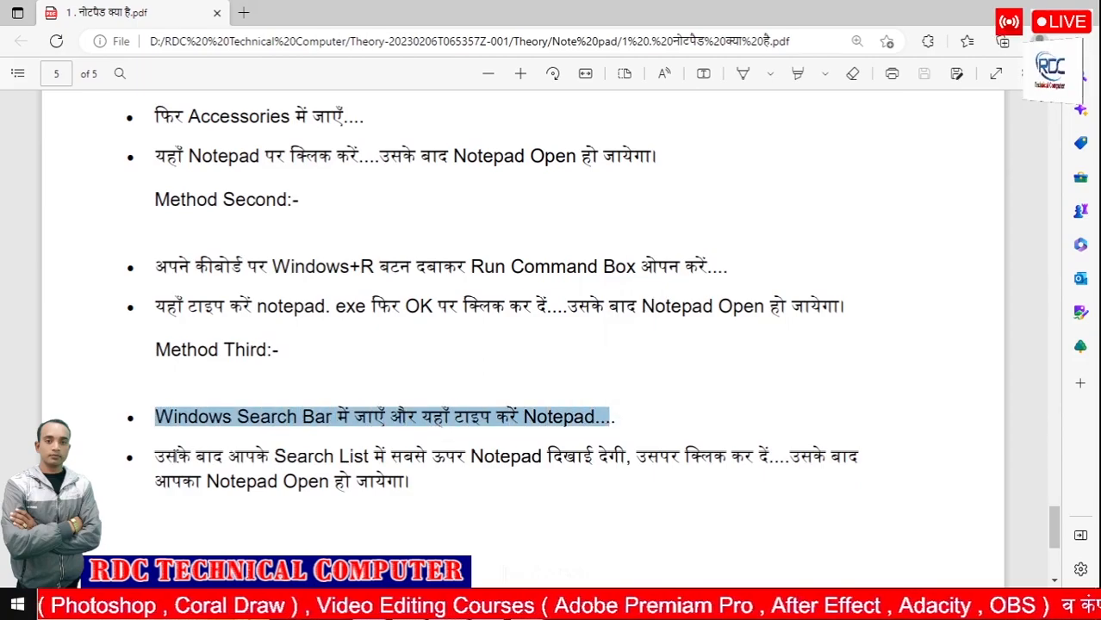
drag(156, 457, 468, 511)
click(470, 511)
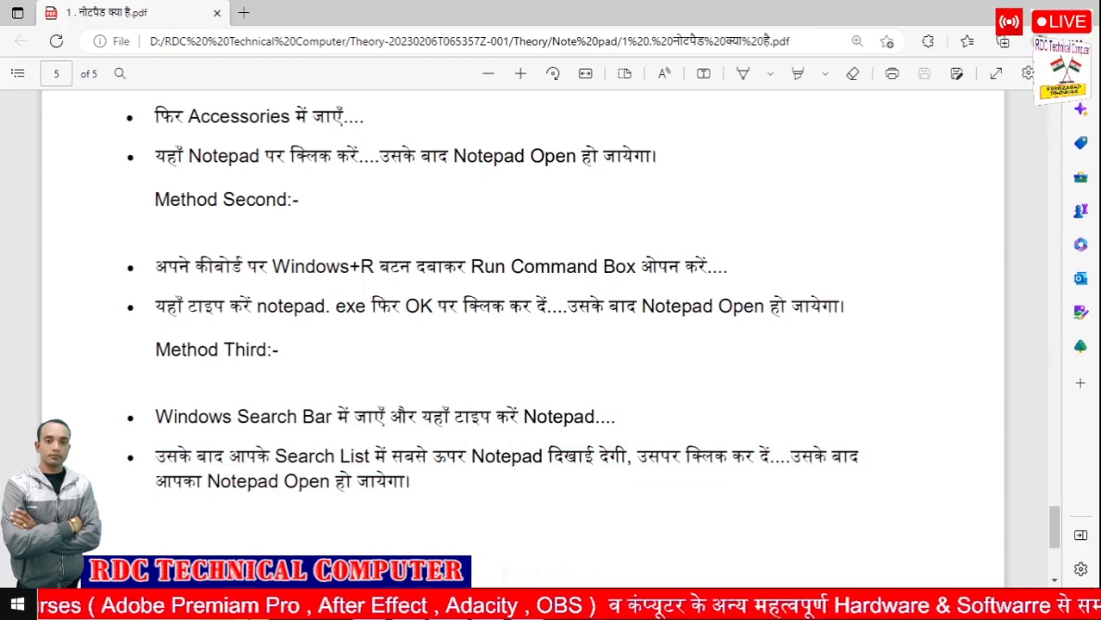
Open the Notepad app from a Windows search for "notepad", and close its empty window
click(129, 606)
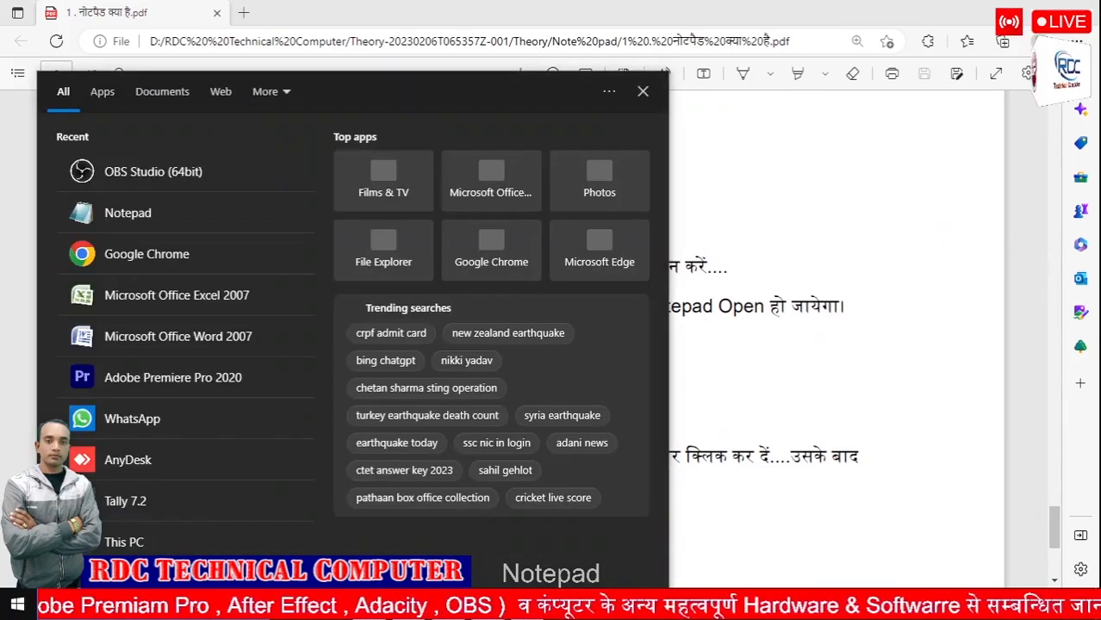
text(notepa)
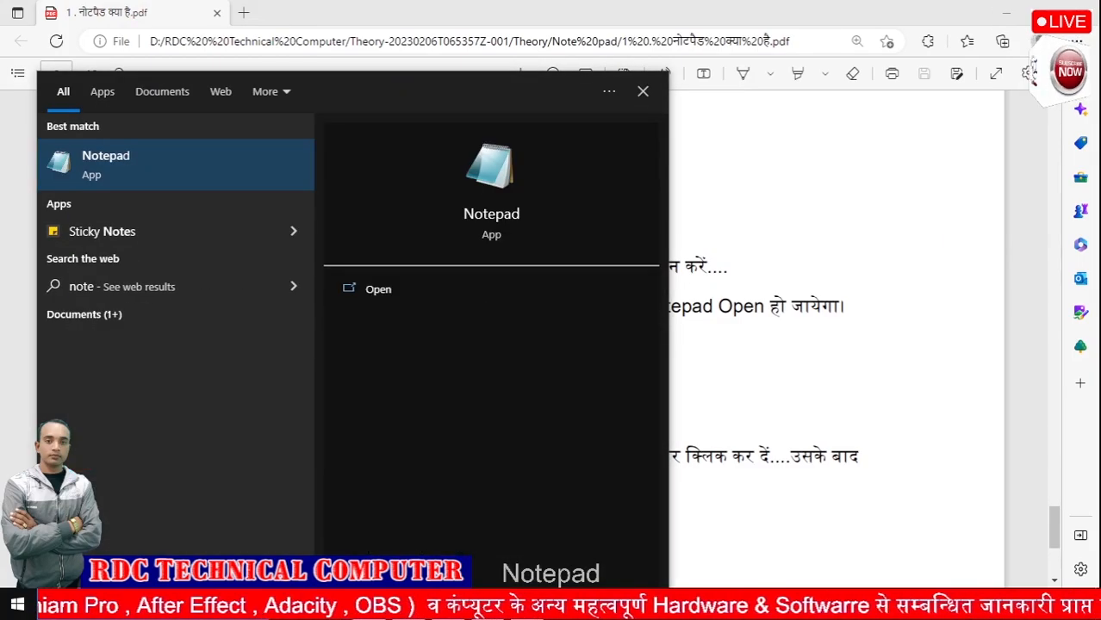
text(d)
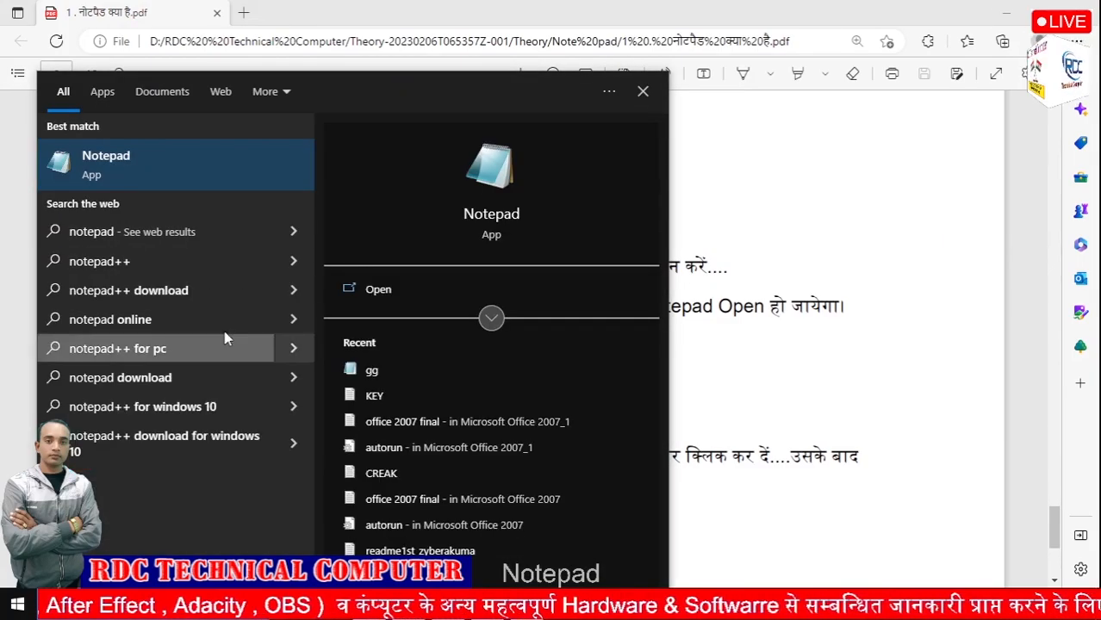
click(123, 165)
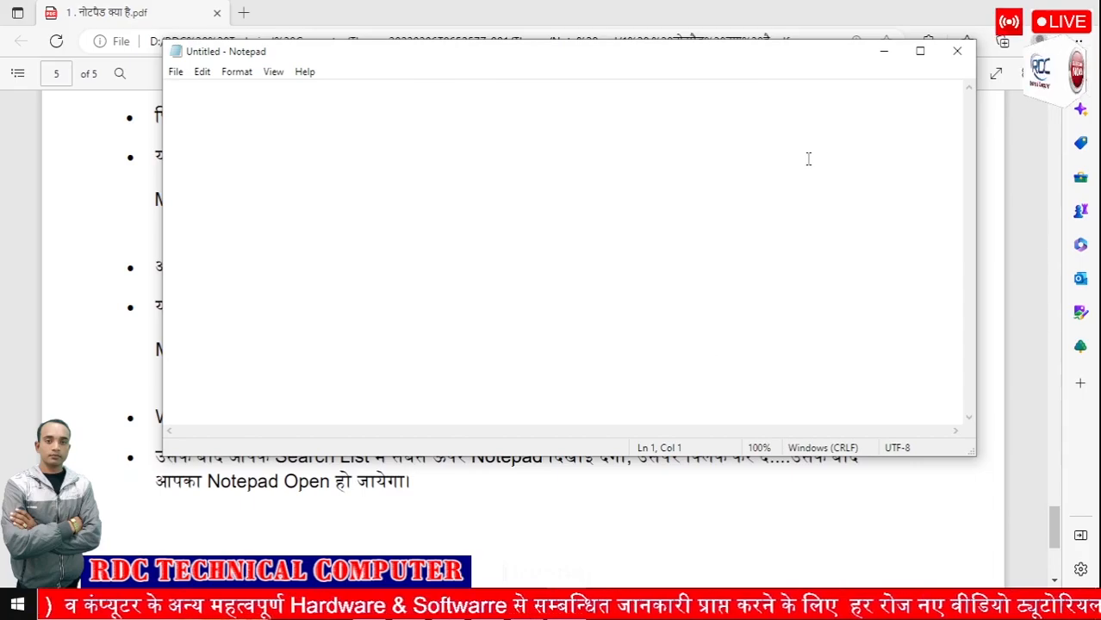
click(956, 51)
Return to the title at the start of the PDF's first page and minimize the browser window to show the desktop
scroll(670, 318, down, 3)
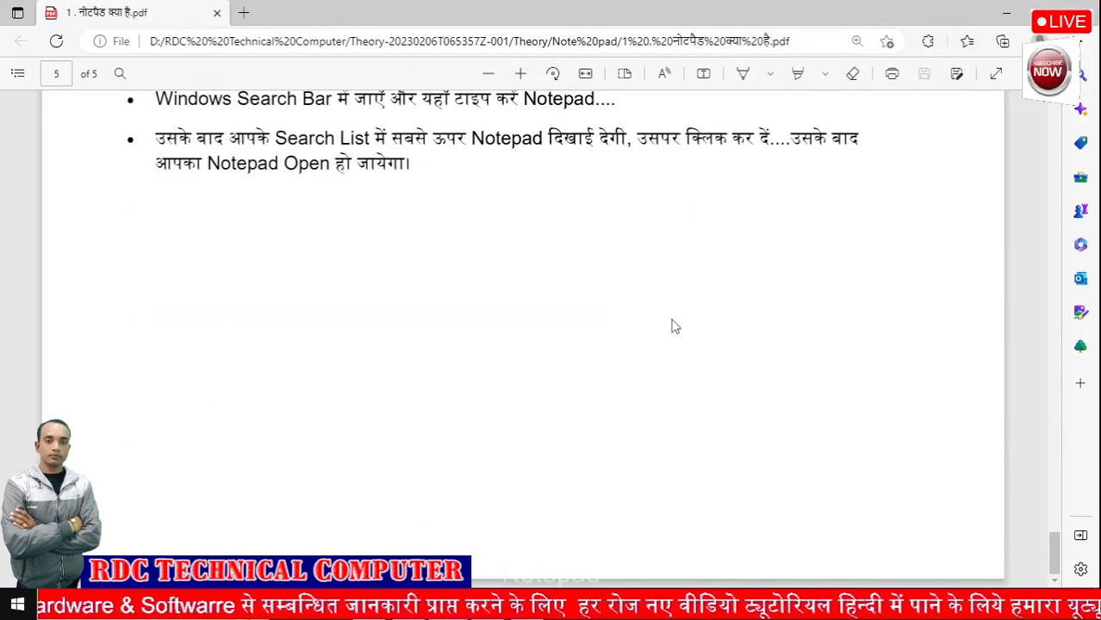
scroll(696, 353, up, 10)
scroll(696, 353, up, 15)
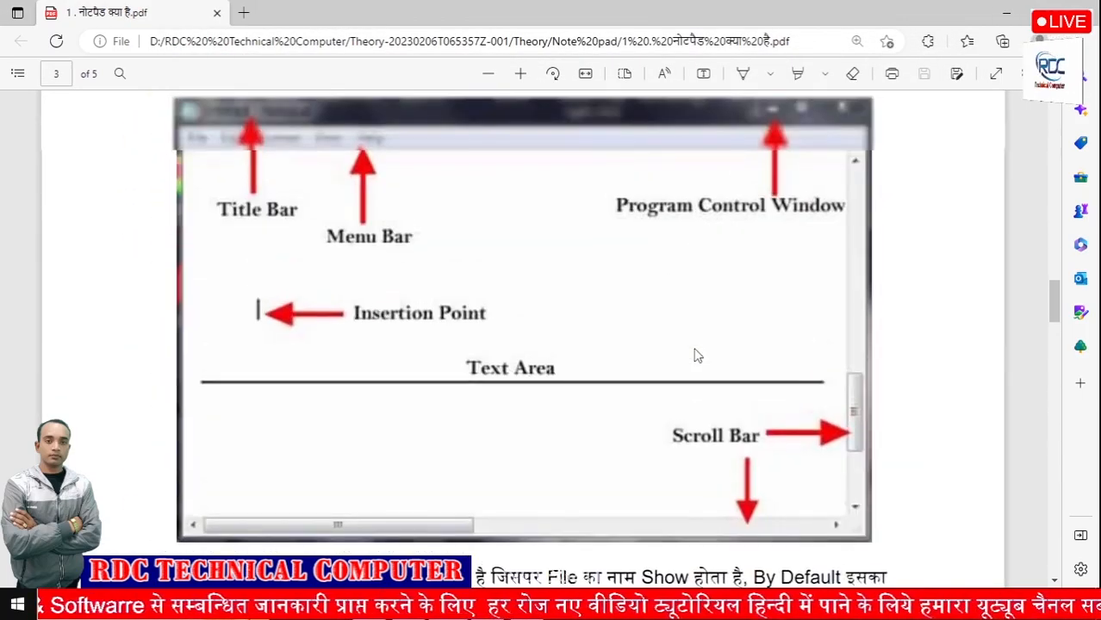
scroll(696, 355, up, 10)
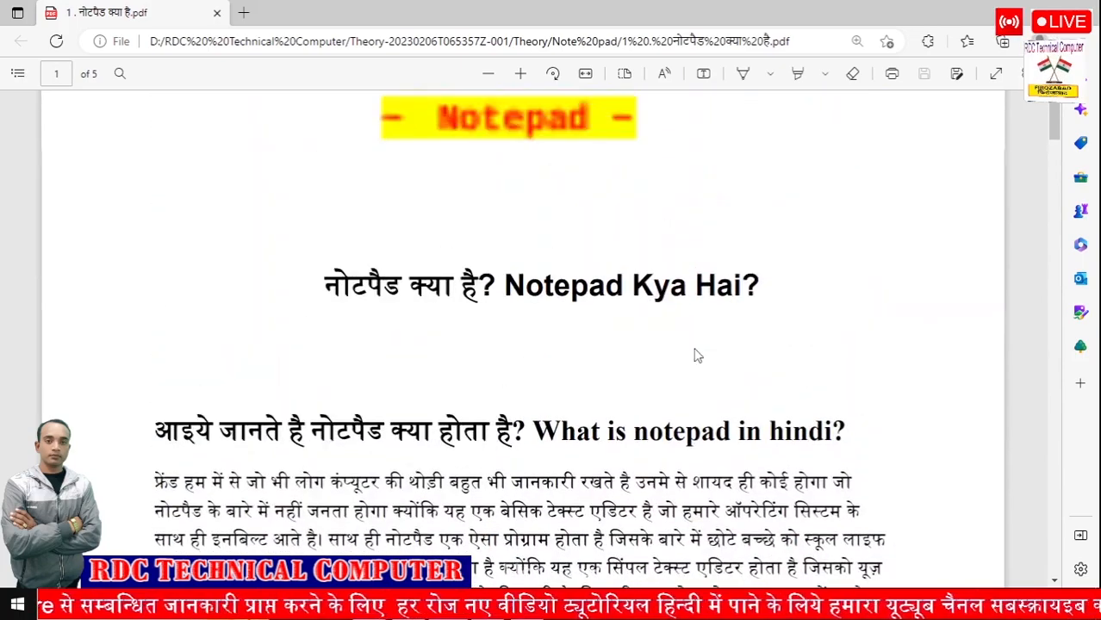
scroll(696, 355, up, 2)
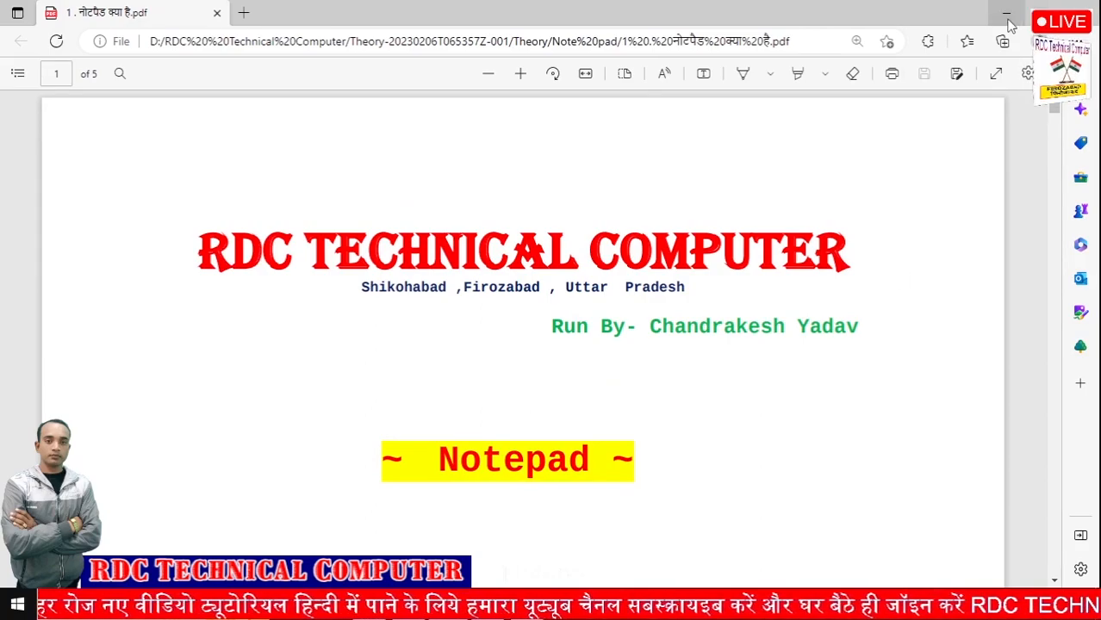
click(1008, 21)
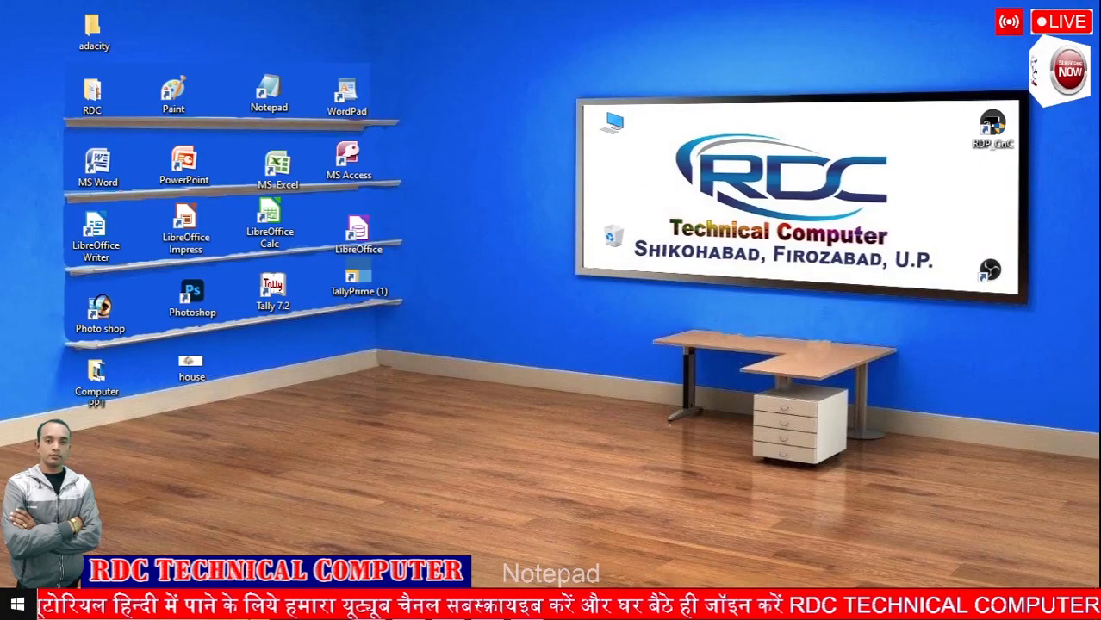
Open the Notepad app from a Windows search for "notepad" and maximize its empty window
key(super+s)
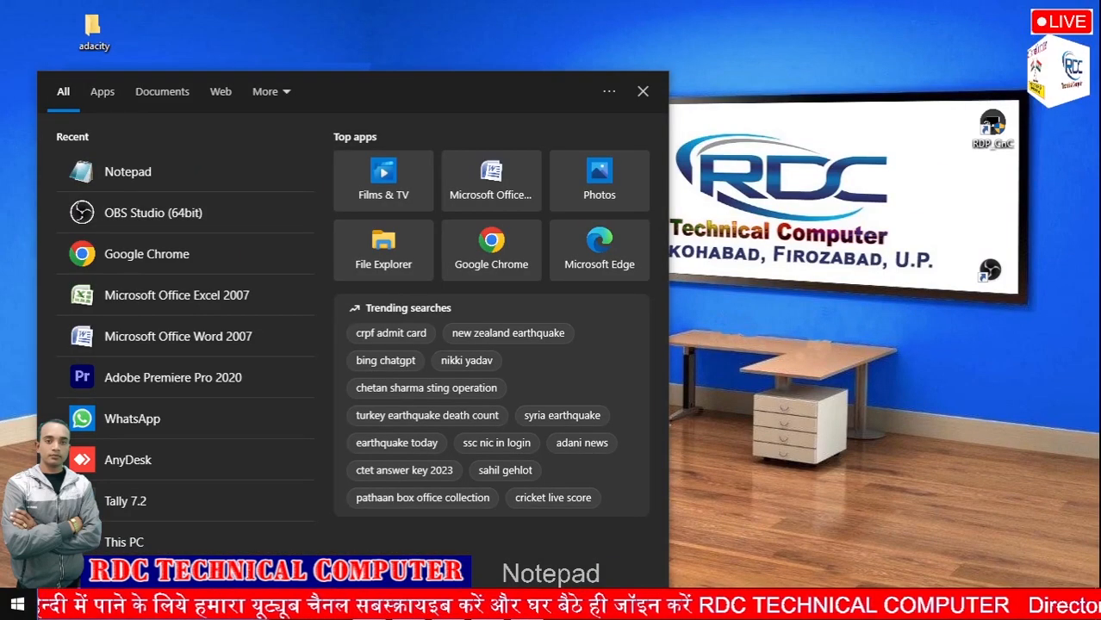
text(noteo)
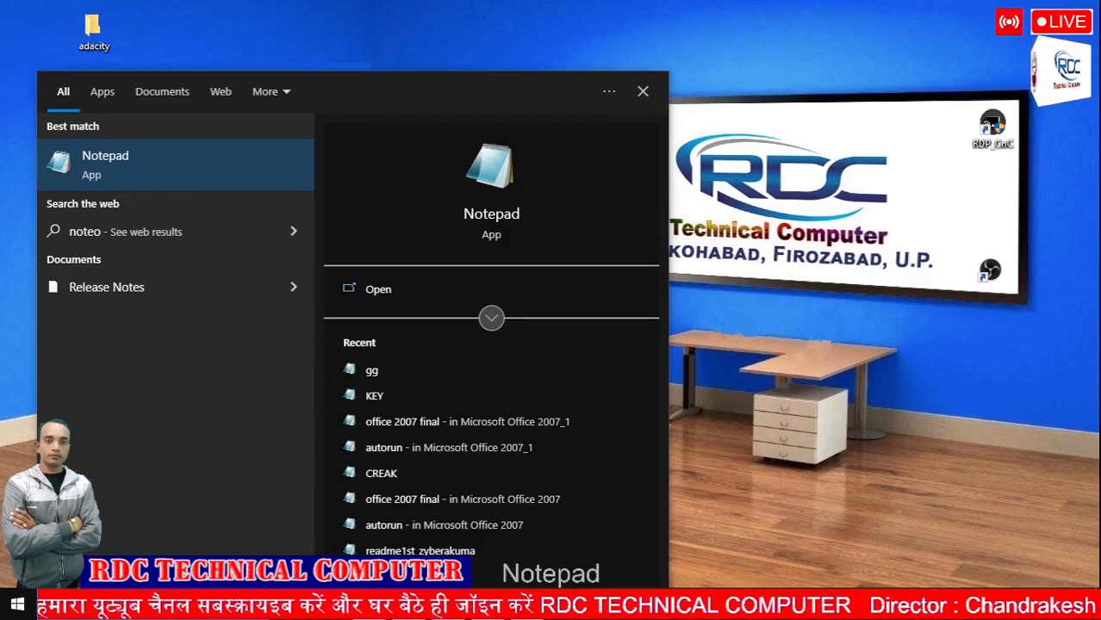
key(BackSpace)
text(pad)
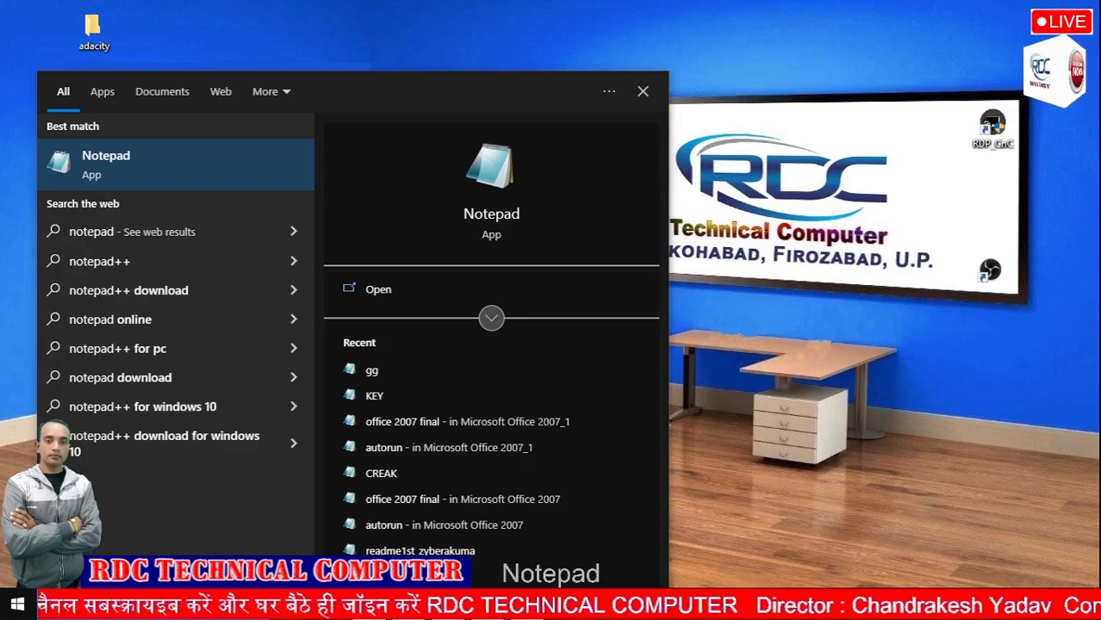
click(207, 183)
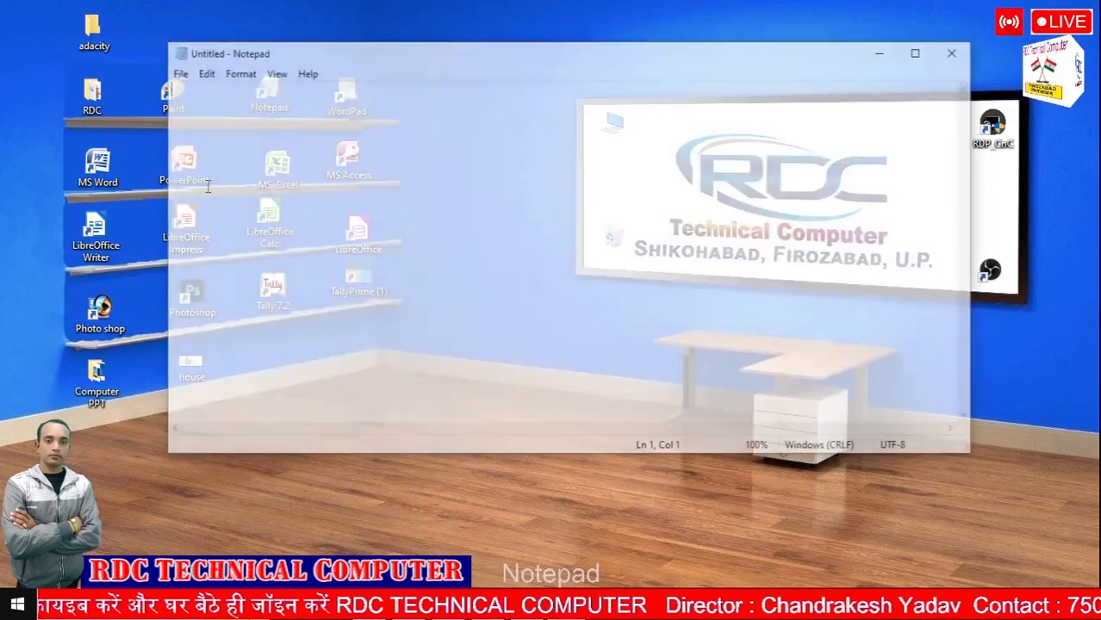
click(919, 50)
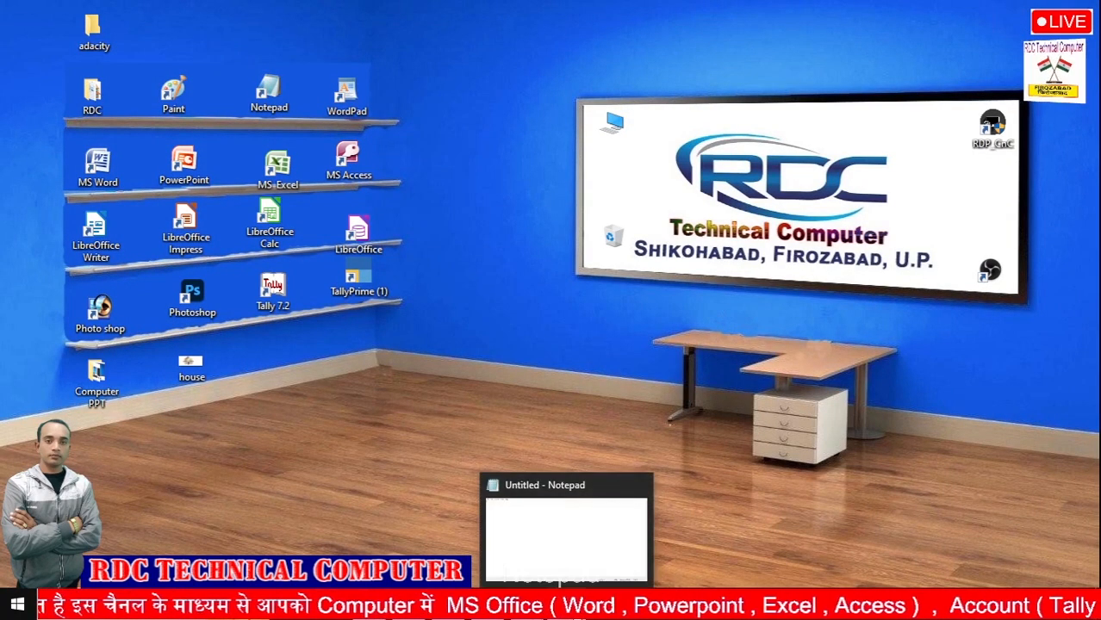
Bring the minimized Notepad window back, switch it between restored and maximized size, and close it
click(567, 605)
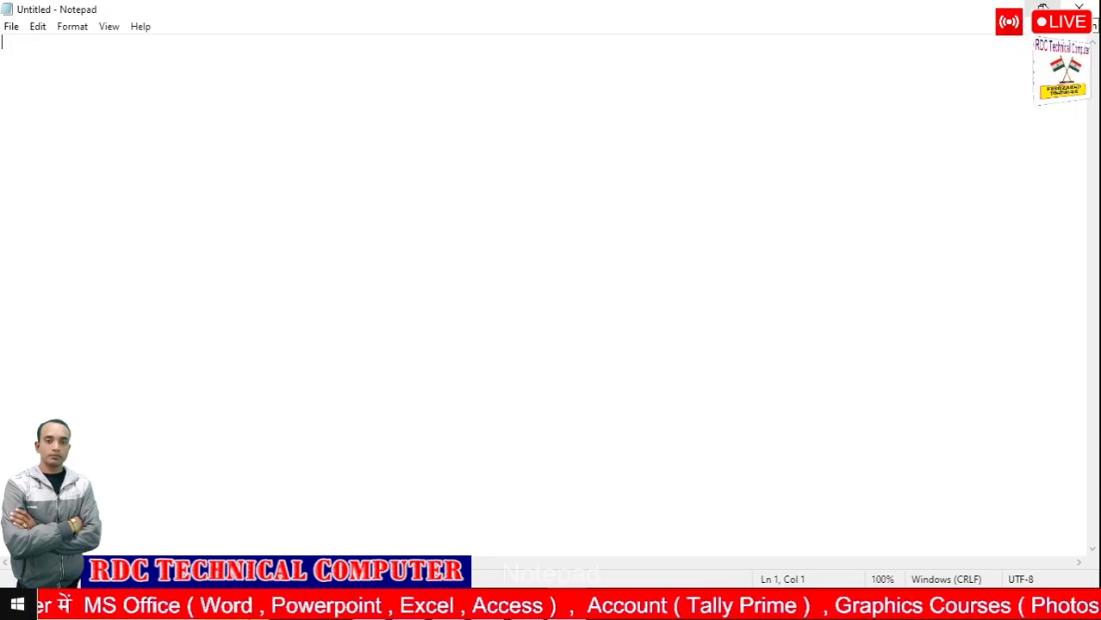
click(1043, 9)
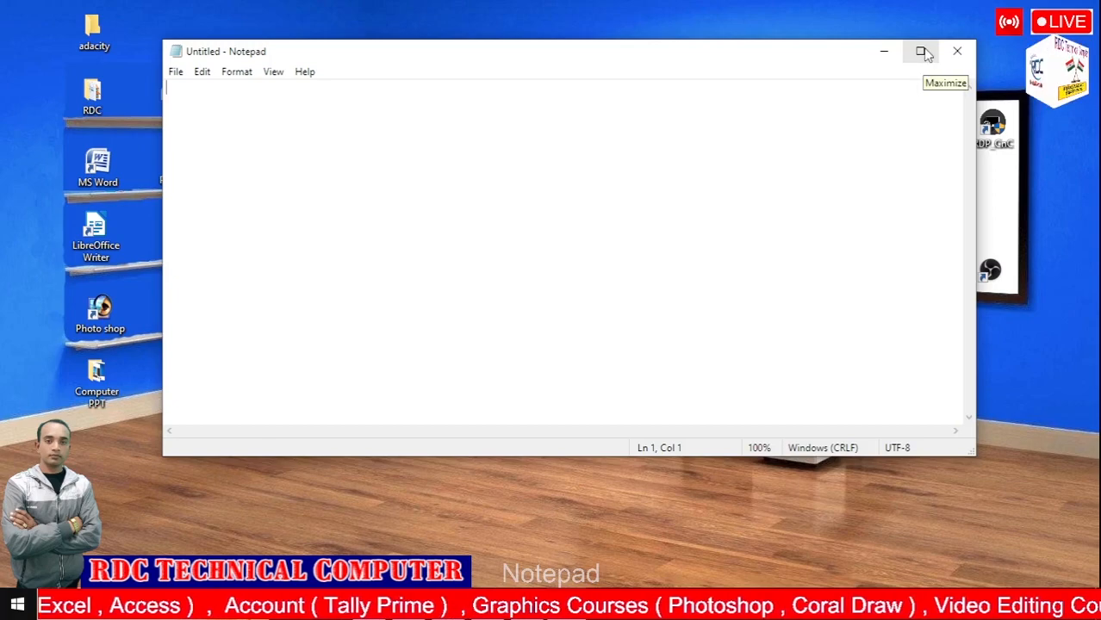
click(921, 52)
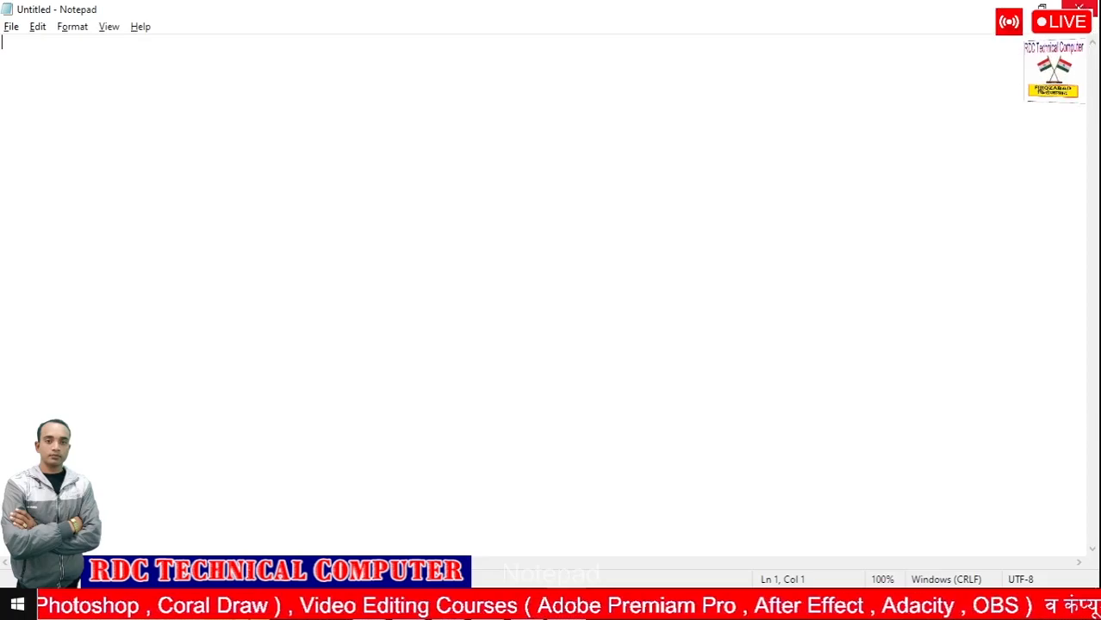
click(1079, 9)
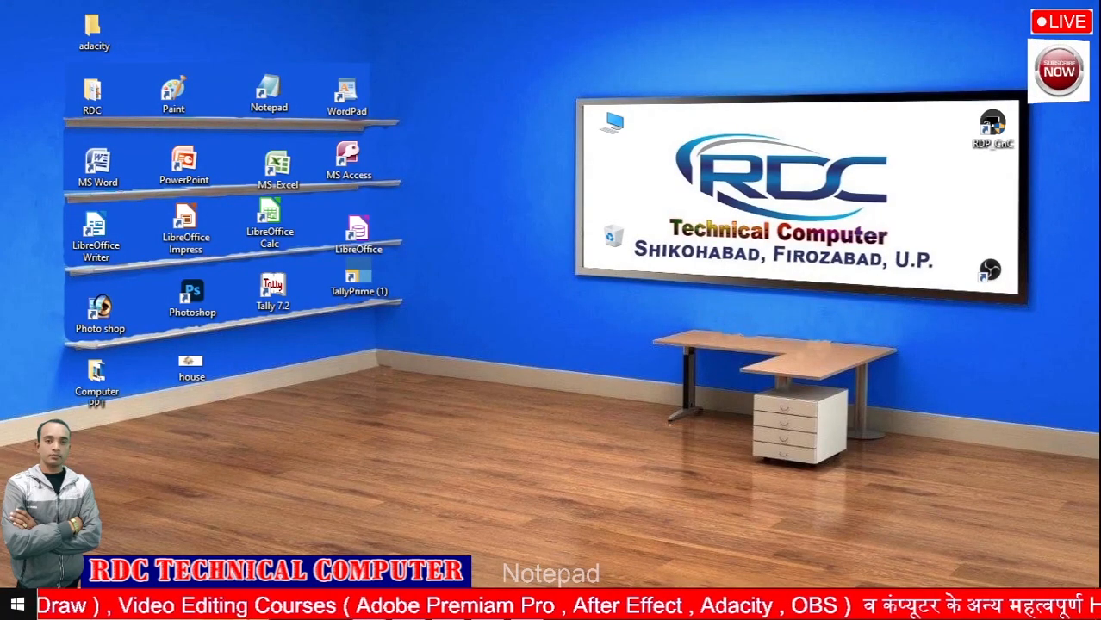
Open Notepad from a Windows search for "notepa", maximize it, and view its window control menu before dismissing it
key(super)
text(notepa)
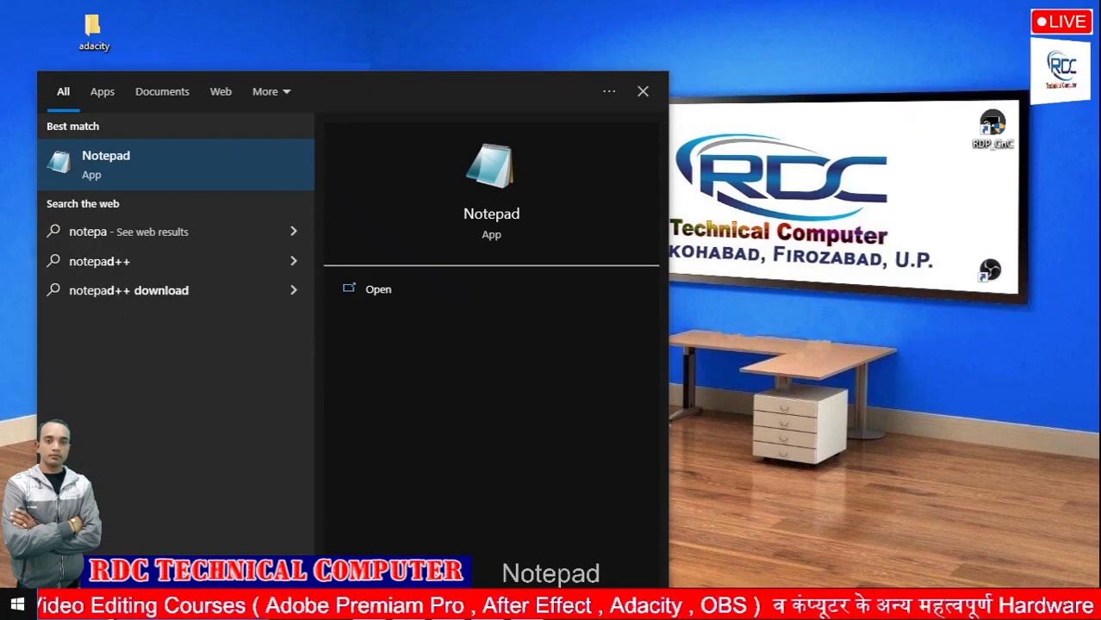
key(Return)
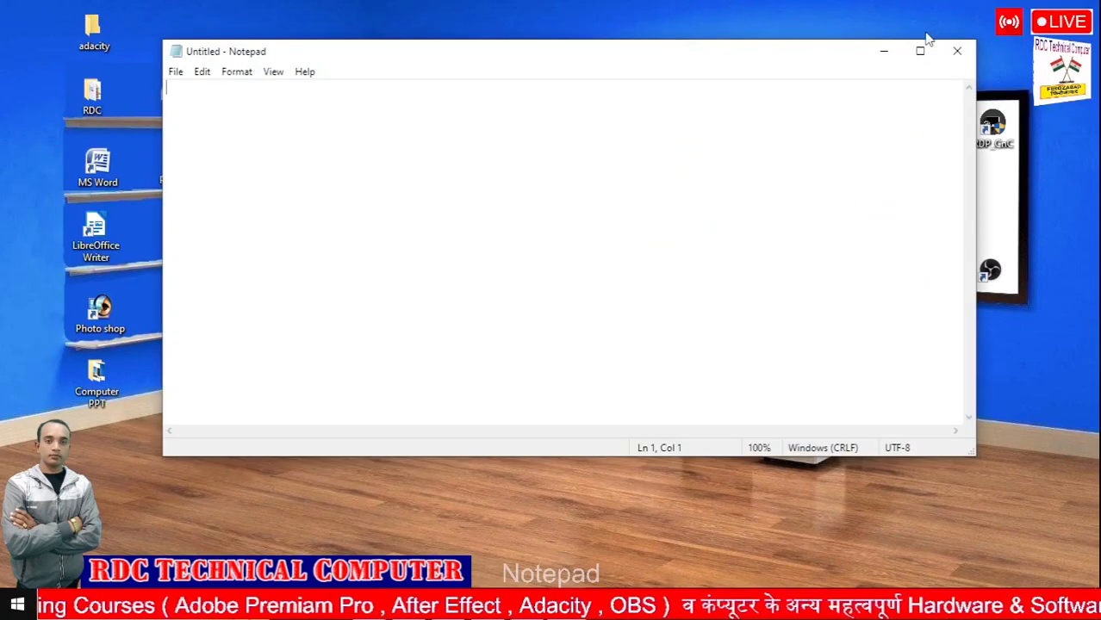
click(919, 51)
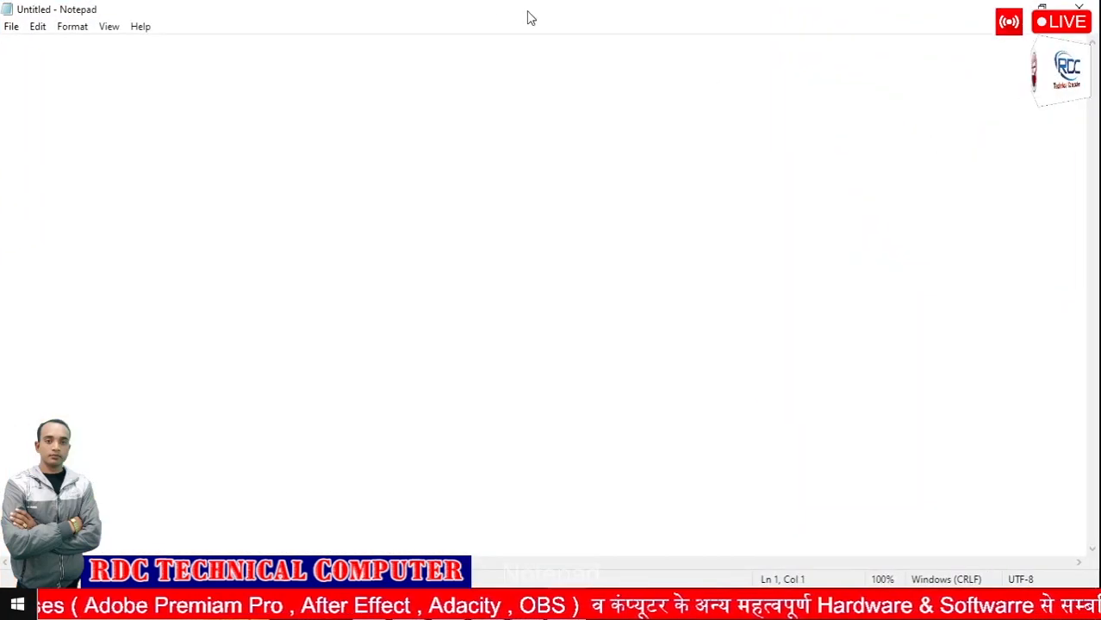
click(5, 10)
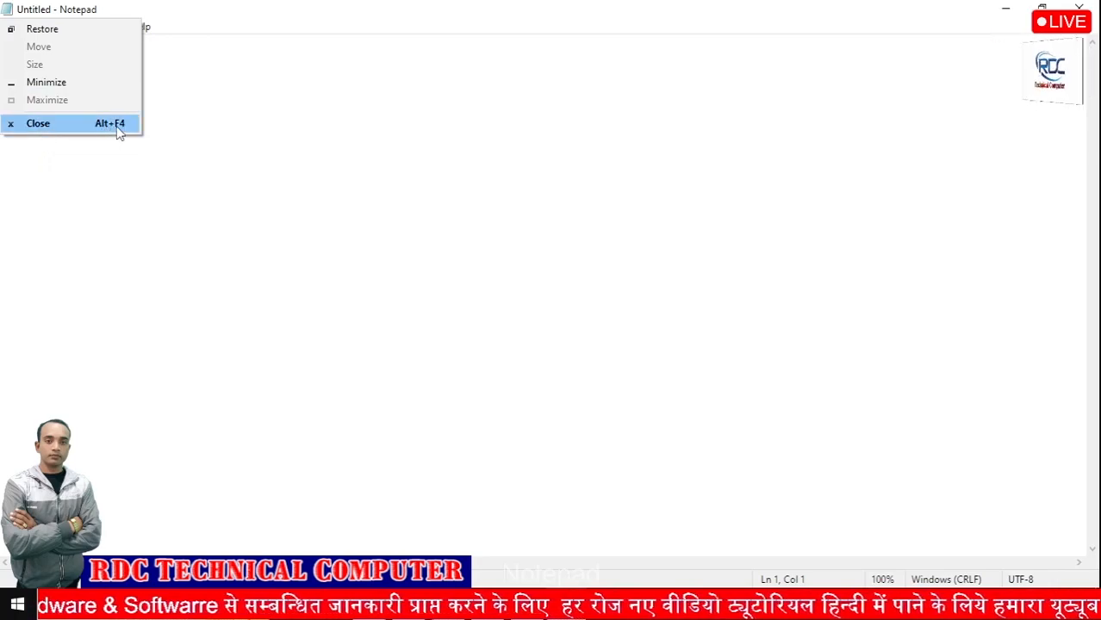
click(186, 122)
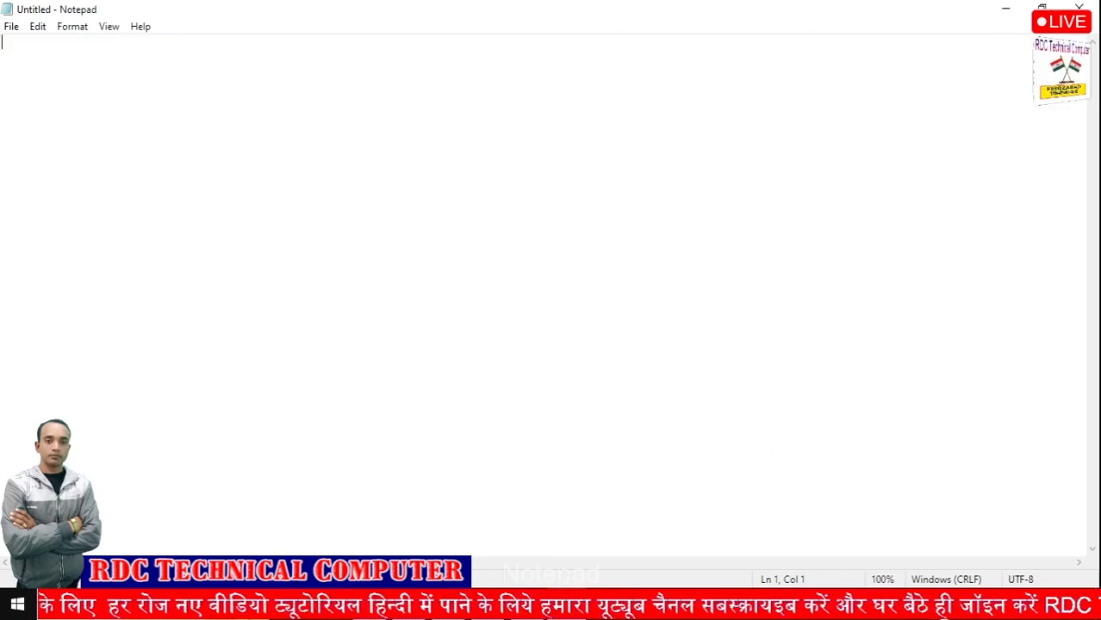
Outline Notepad's menu bar, scroll bar areas, status bar, window buttons and title icon with red rectangles in the screen-capture overlay, and exit the overlay
click(941, 607)
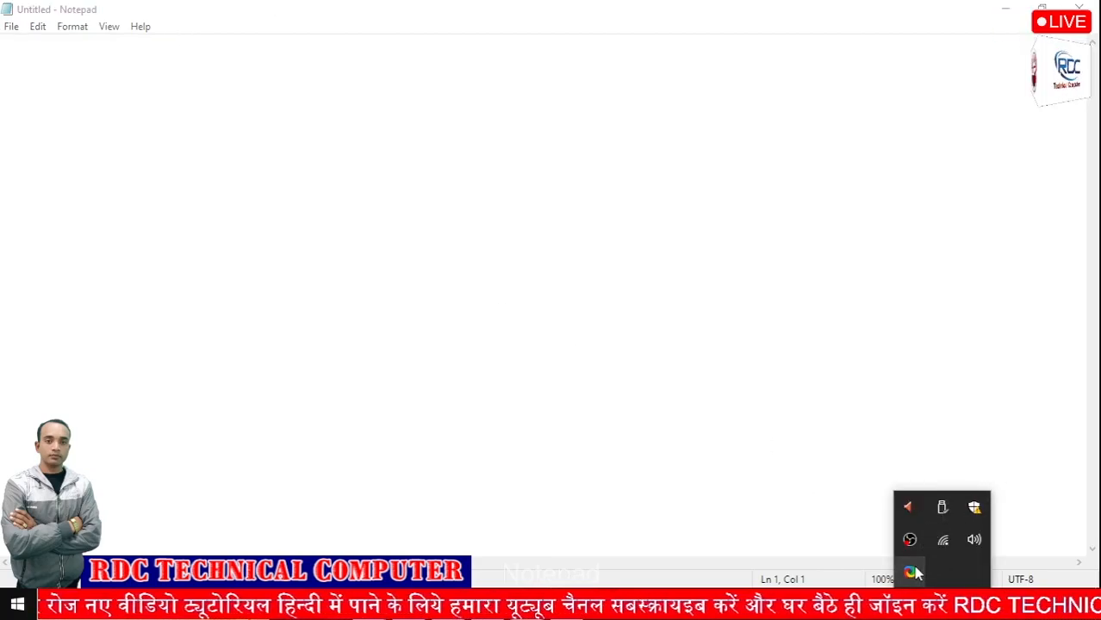
key(ctrl+Print)
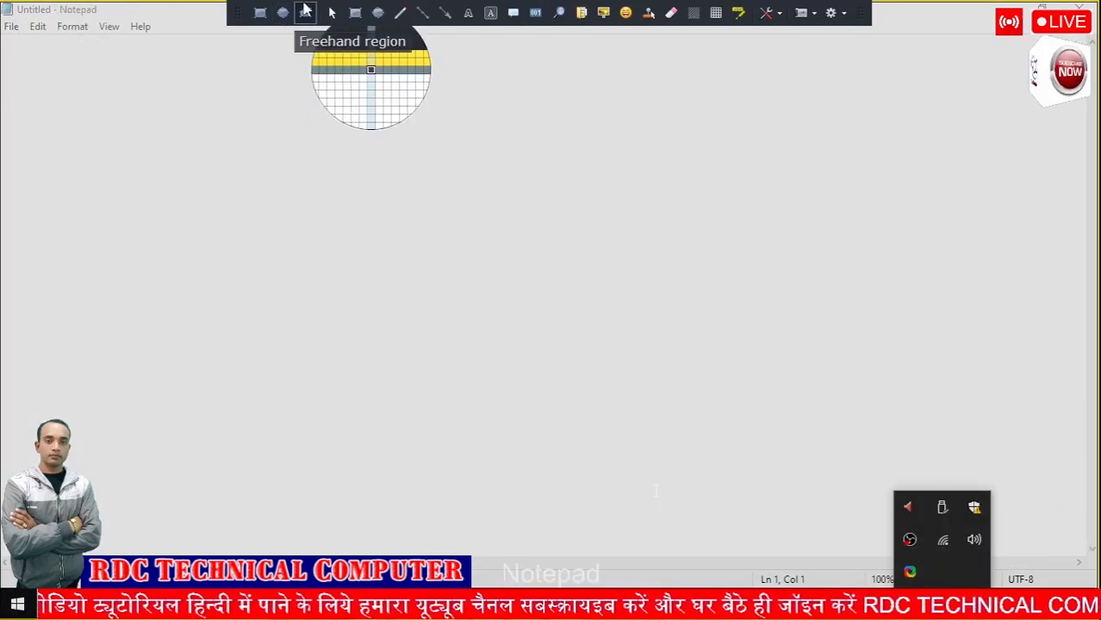
click(355, 13)
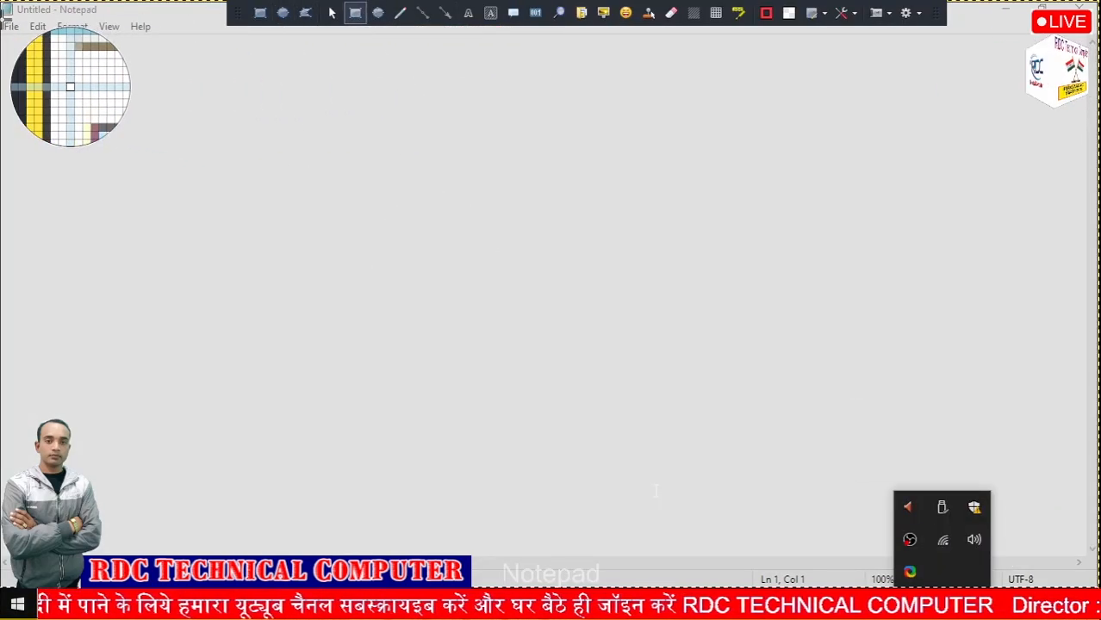
drag(1, 21, 160, 34)
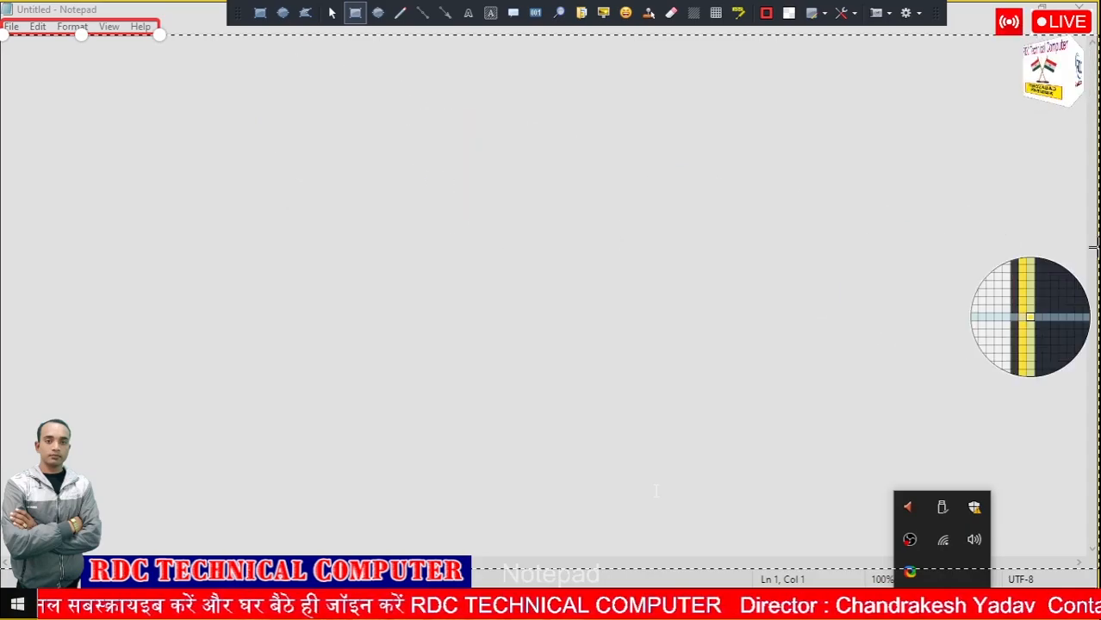
drag(1083, 52, 1092, 564)
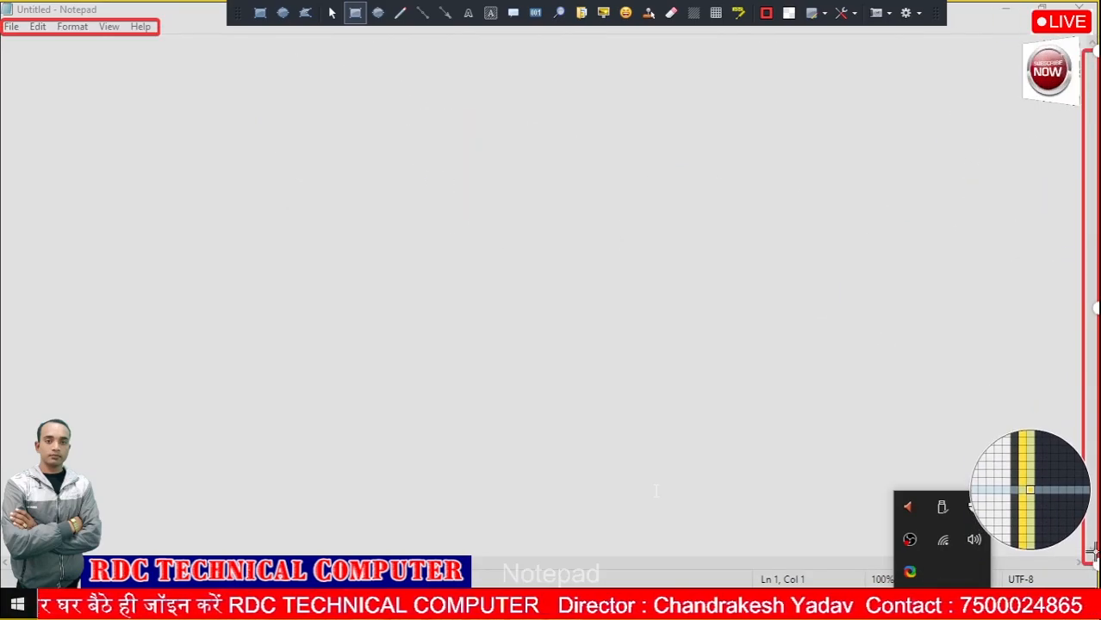
mouse_move(94, 534)
mouse_down()
mouse_move(241, 553)
mouse_move(834, 542)
mouse_move(1084, 556)
mouse_move(1063, 555)
mouse_move(1075, 552)
mouse_up()
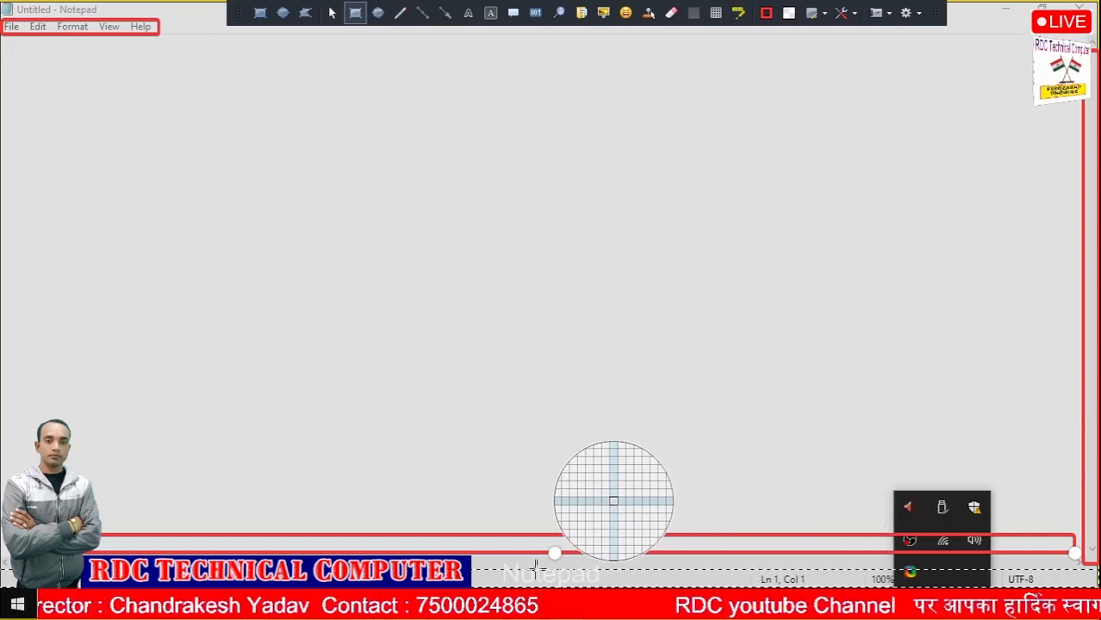
mouse_move(401, 575)
mouse_down()
mouse_move(503, 599)
mouse_move(905, 588)
mouse_move(891, 583)
mouse_up()
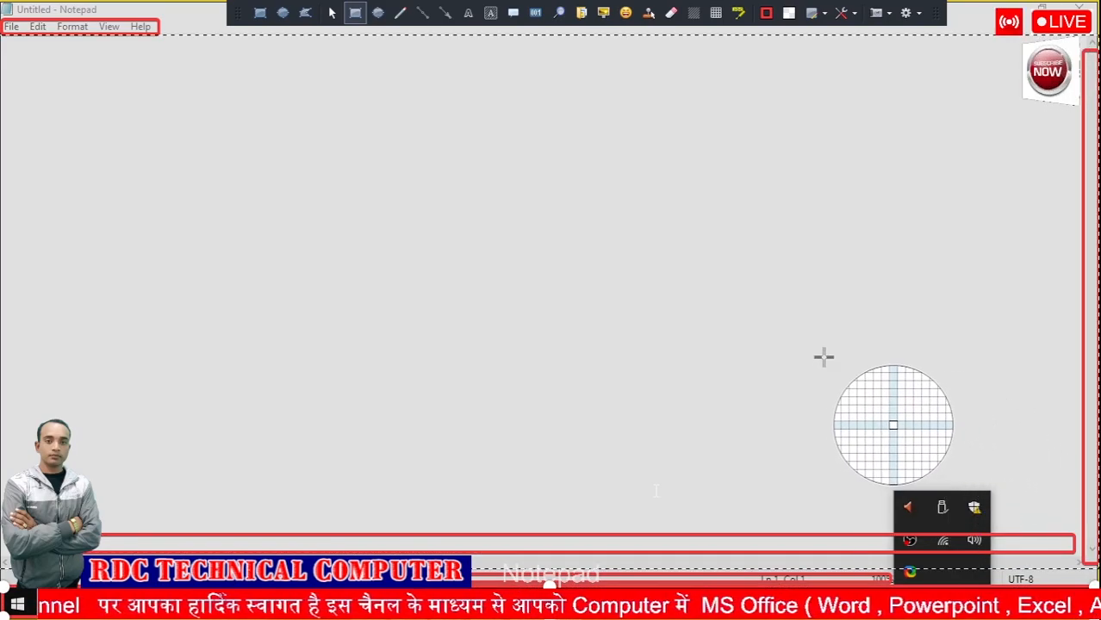
drag(986, 2, 1096, 29)
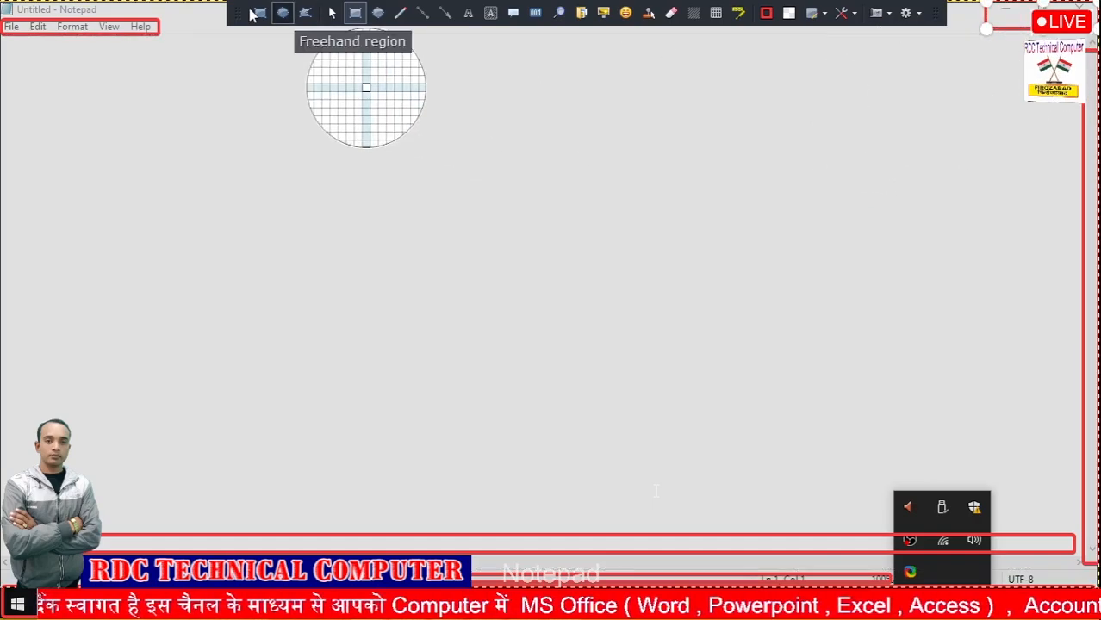
drag(49, 1, 1, 10)
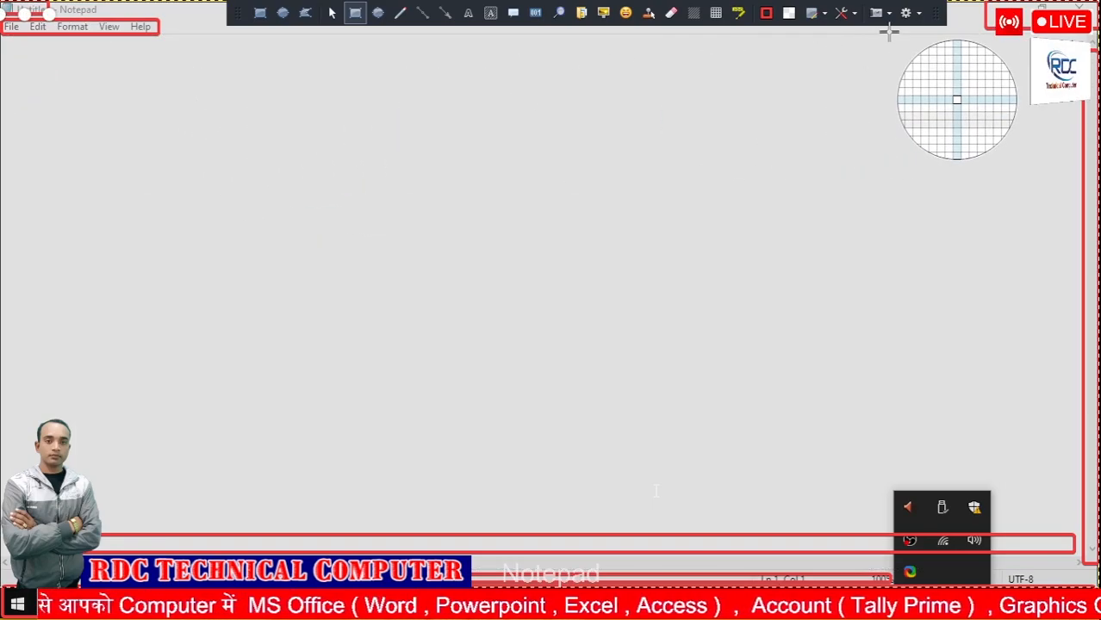
key(Escape)
key(Escape)
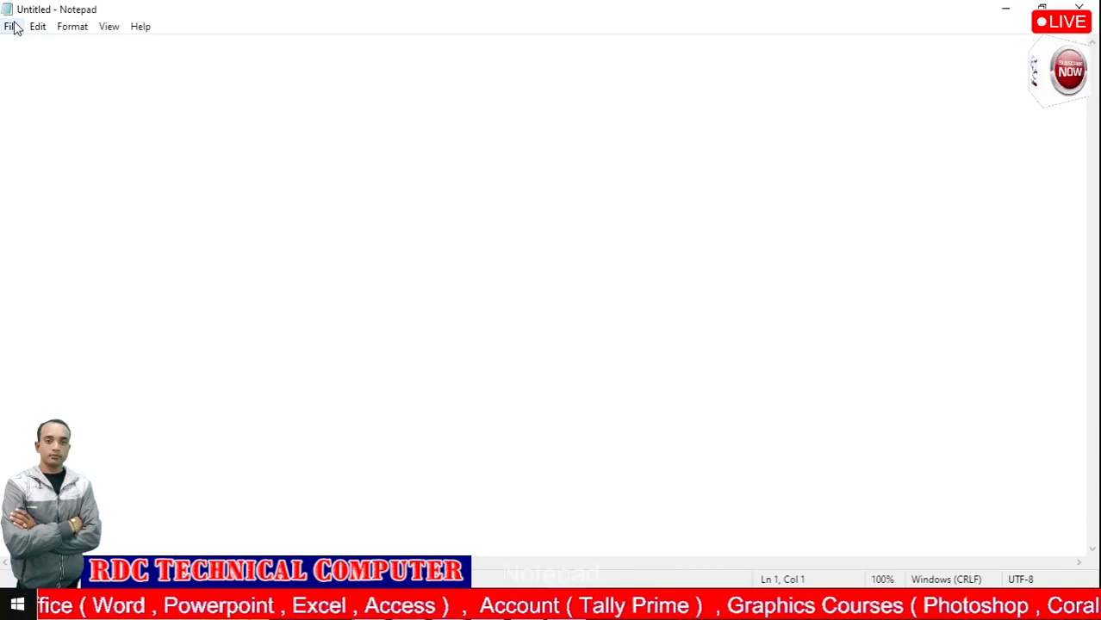
View the commands in Notepad's File menu, reveal the menu access keys, and return to the text area
click(12, 27)
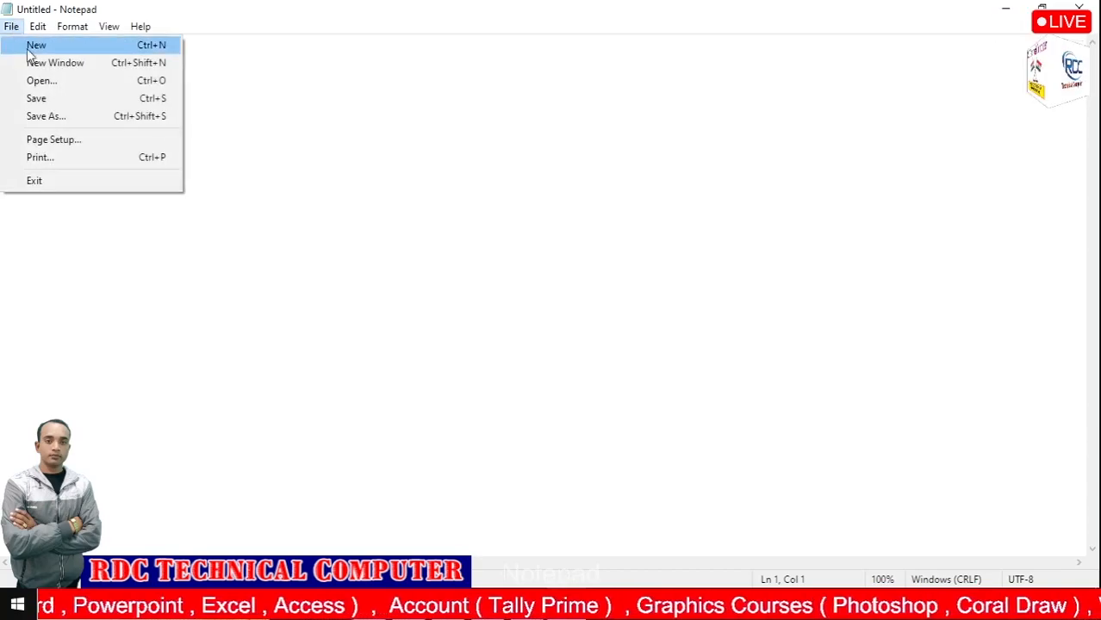
click(314, 212)
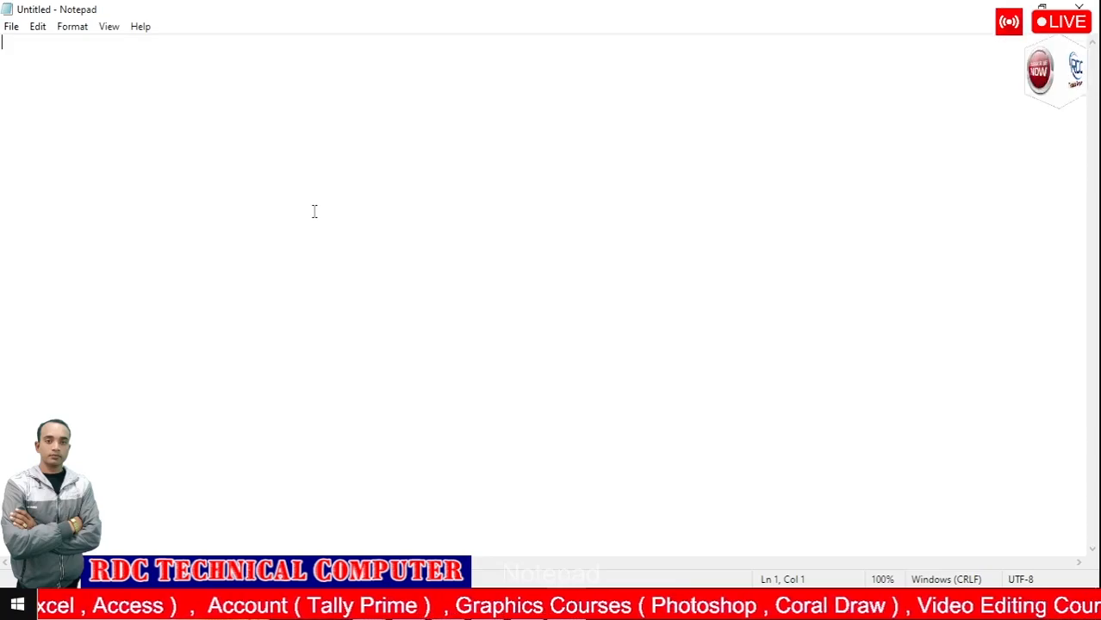
key(alt)
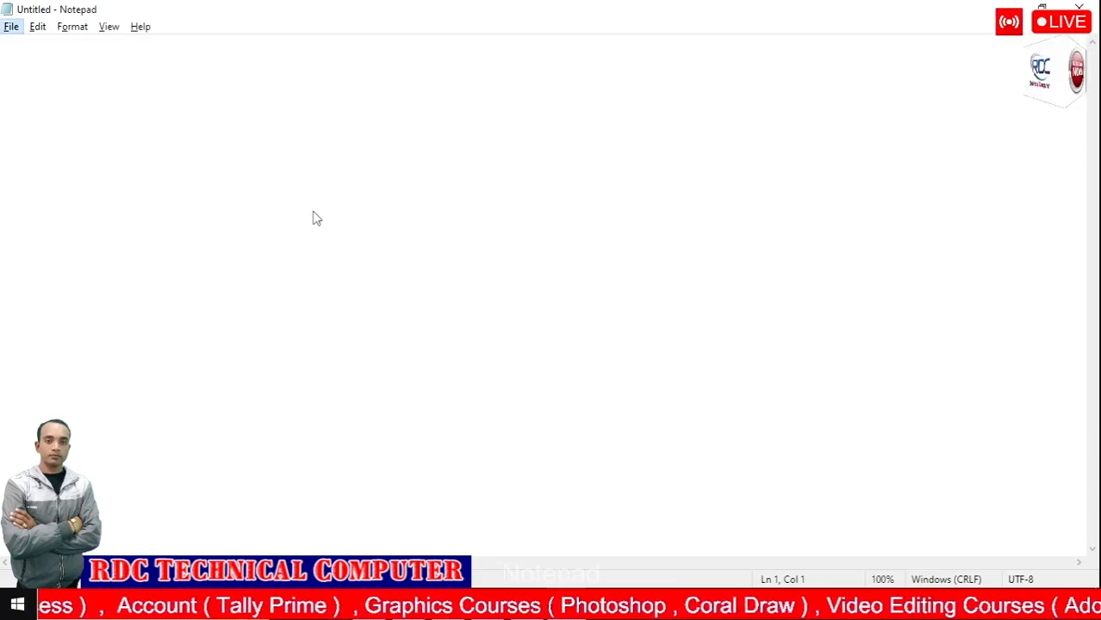
click(315, 212)
Enter the sample text "sdlgflsdkgdshgsdlgsldfkgl" in the empty document and enlarge the text display to 170%
text(sdlgflsdkgdshgsdlgsldfkgl)
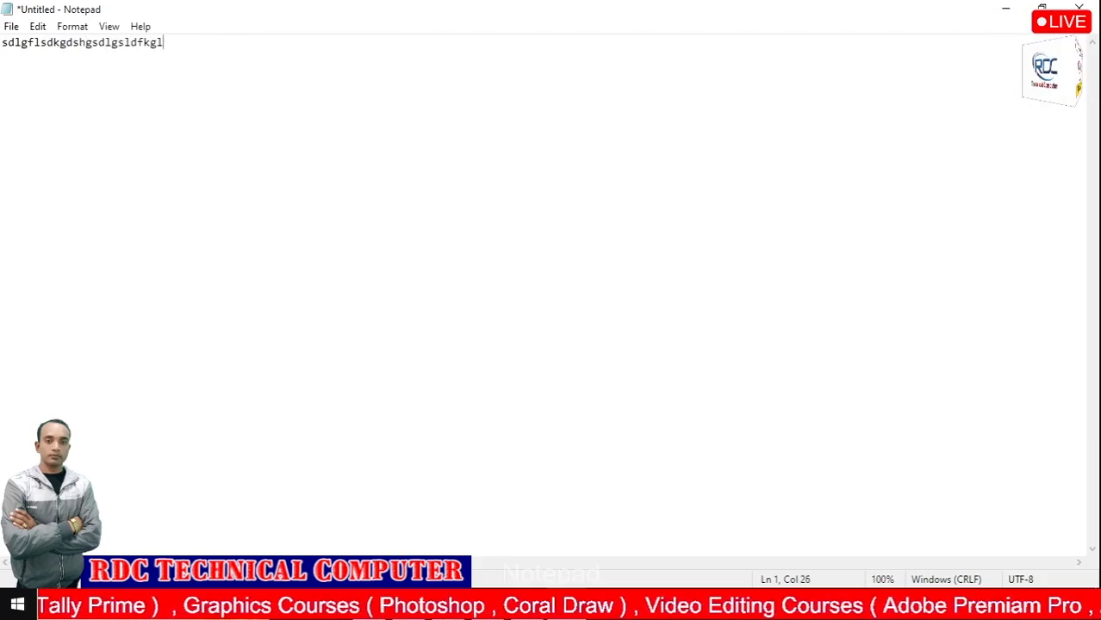
key(ctrl+plus)
key(ctrl+plus)
key(ctrl+plus)
key(ctrl+plus)
key(ctrl+plus)
key(ctrl+plus)
key(ctrl+plus)
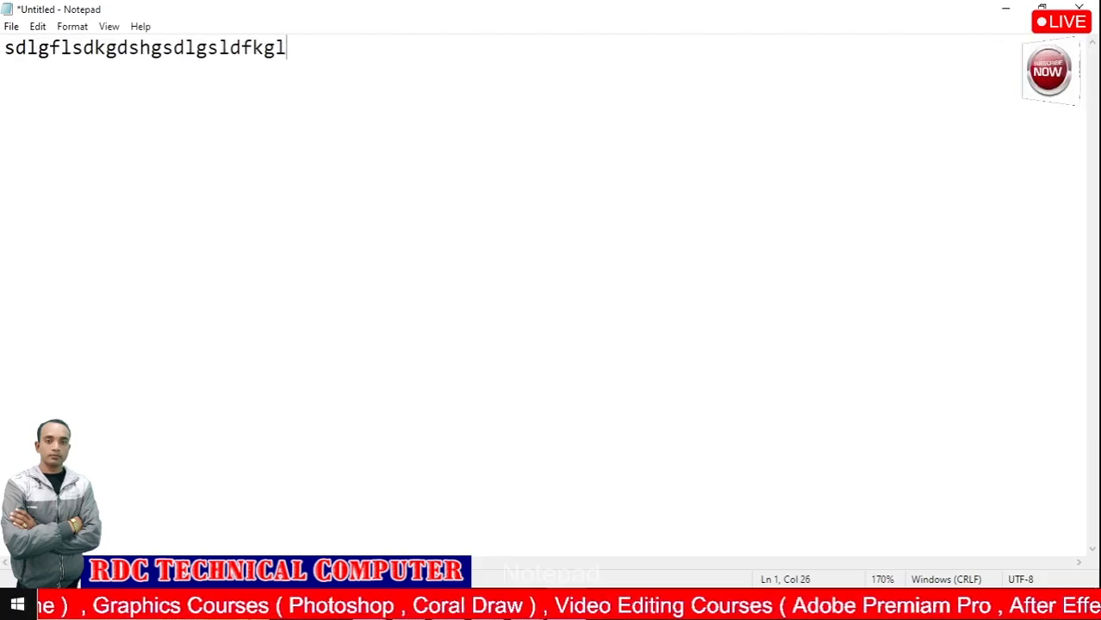
Start a new Notepad document in the same window, discarding the unsaved text
click(11, 26)
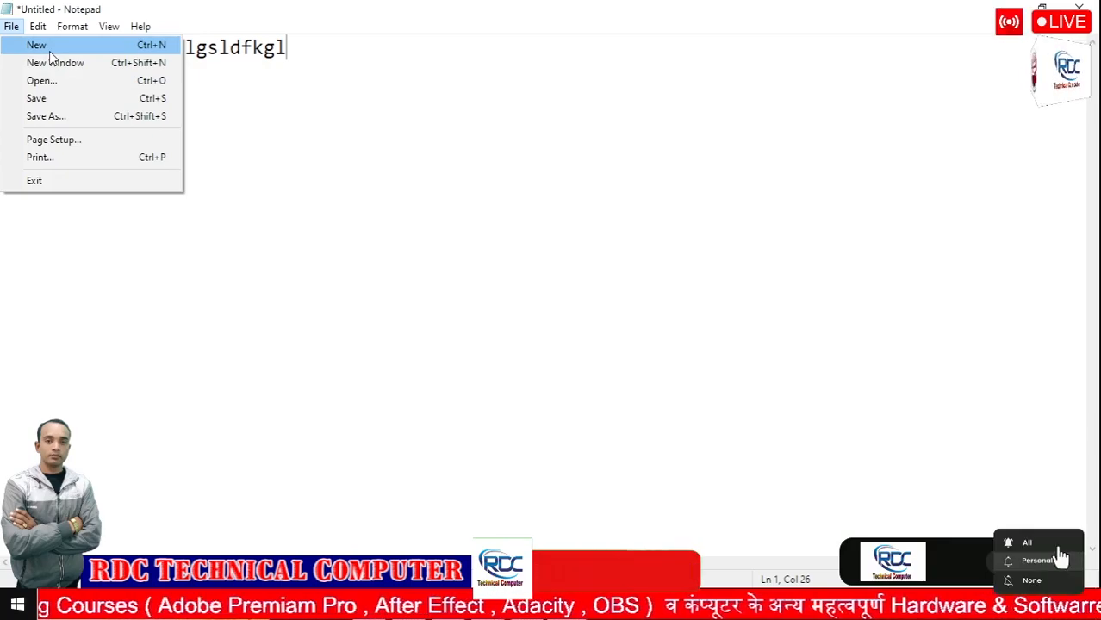
click(50, 55)
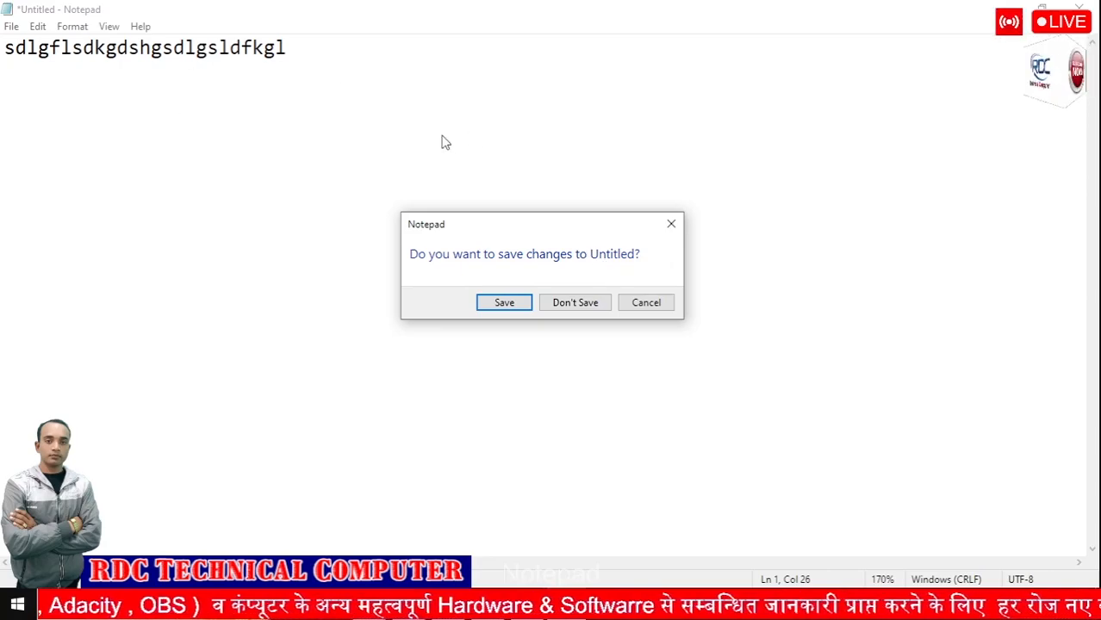
click(572, 306)
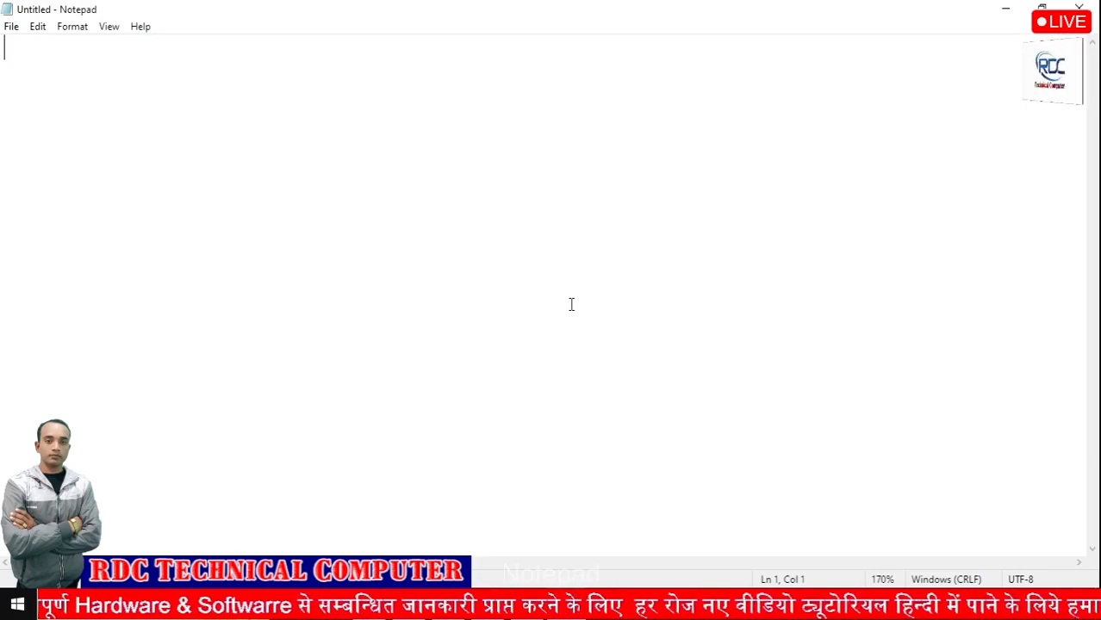
Enter the sample text "hgdsfhfdhhdfds" in the new document and open a separate new Notepad window
text(hgdsfhfdhhdfds)
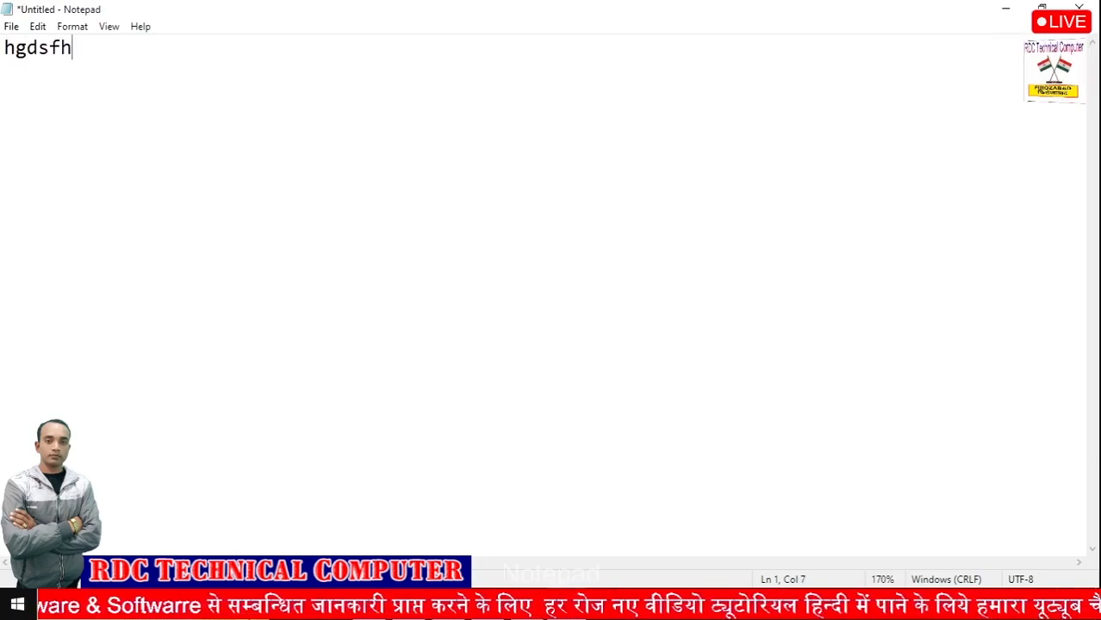
click(11, 26)
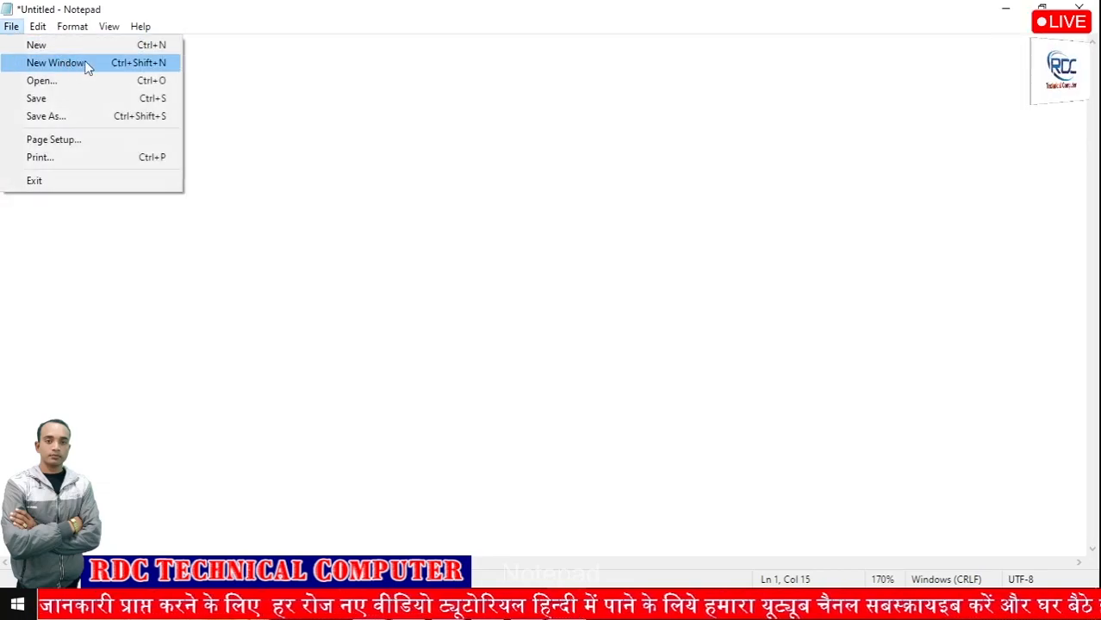
click(108, 66)
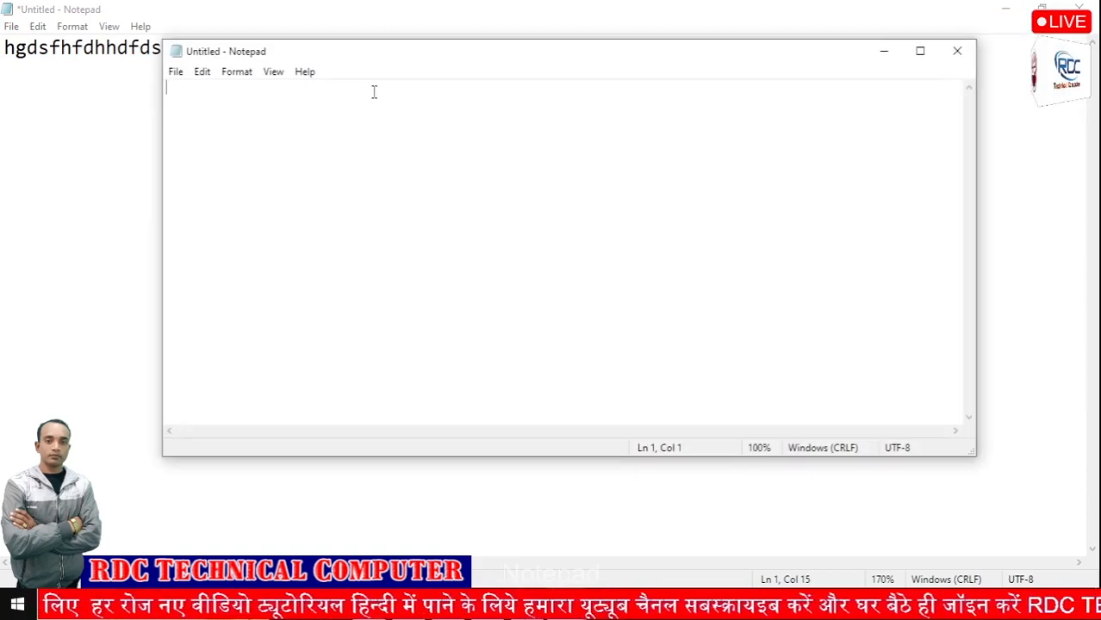
Open another separate Notepad window from the first document, enter the sample text "dfgdfgfdg" and close it without saving
drag(585, 52, 558, 123)
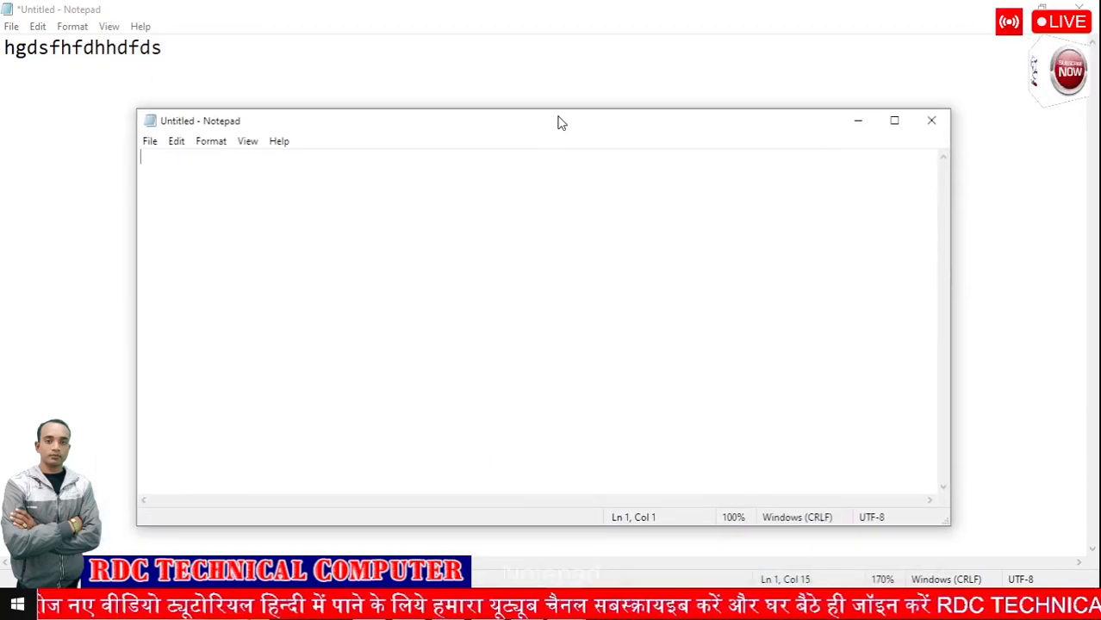
click(351, 8)
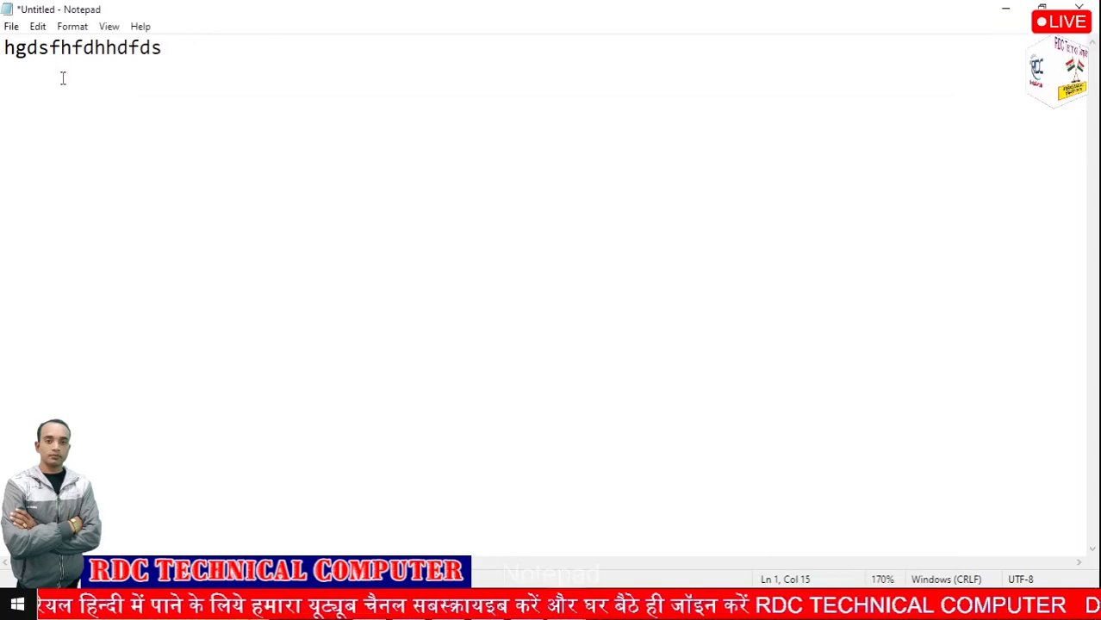
key(ctrl+shift+n)
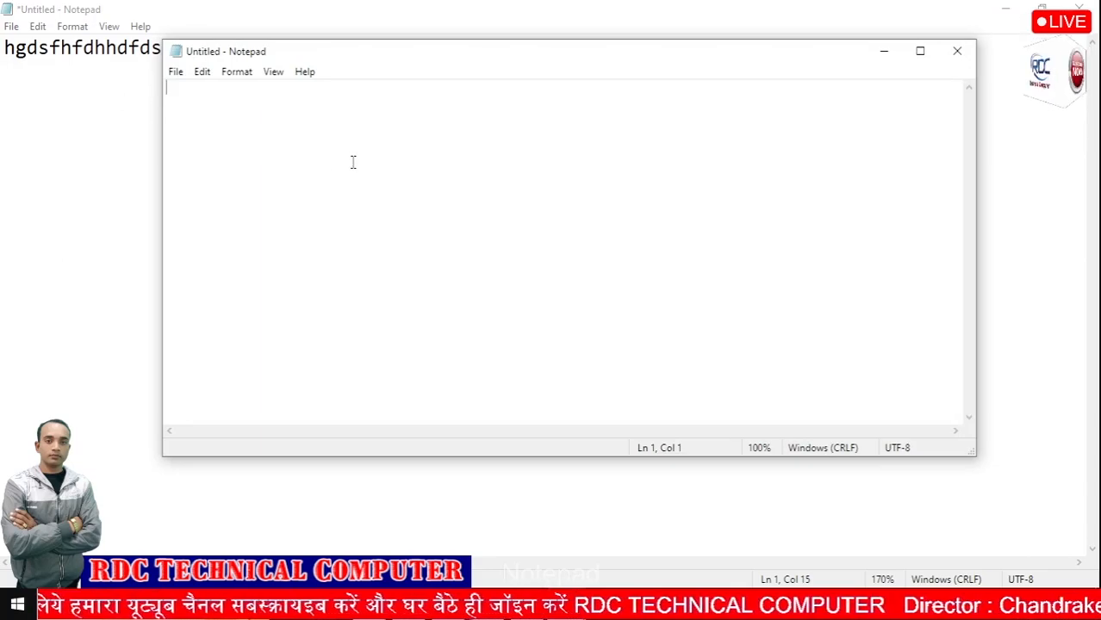
text(dfgdfgfdg)
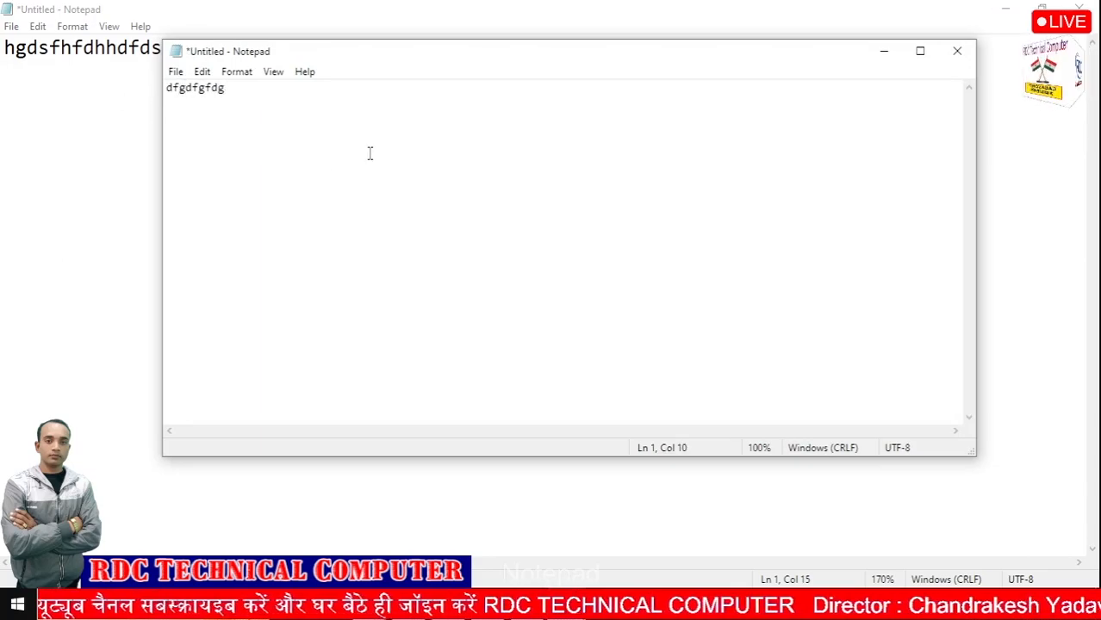
click(955, 55)
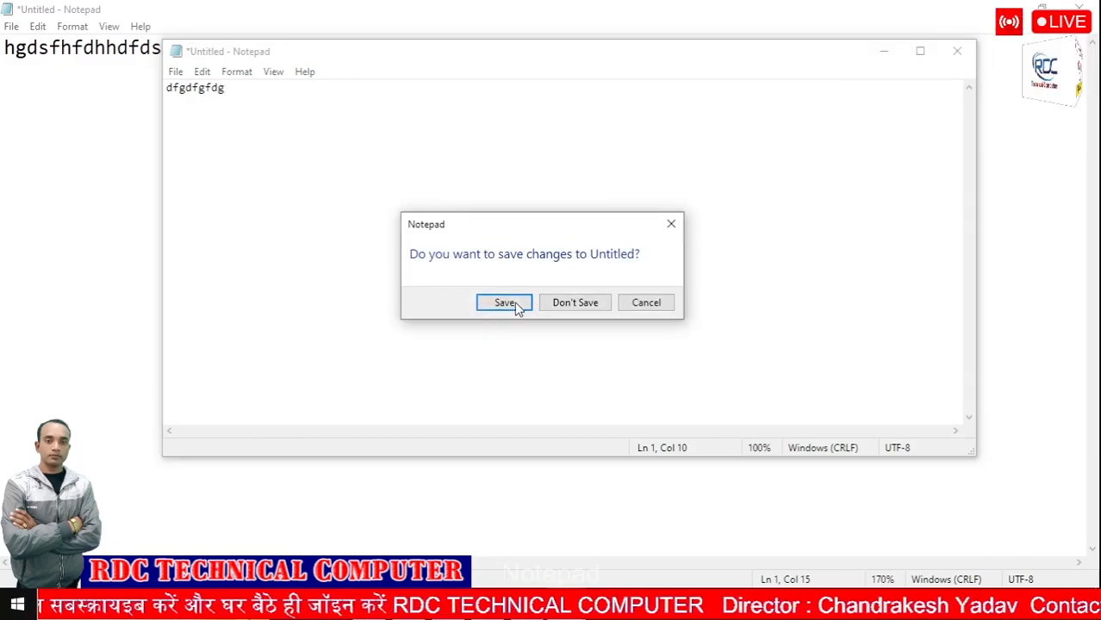
click(552, 301)
Save the document containing "hgdsfhfdhhdfds" to the Desktop as a text file, using a person's first name as the file name
click(8, 31)
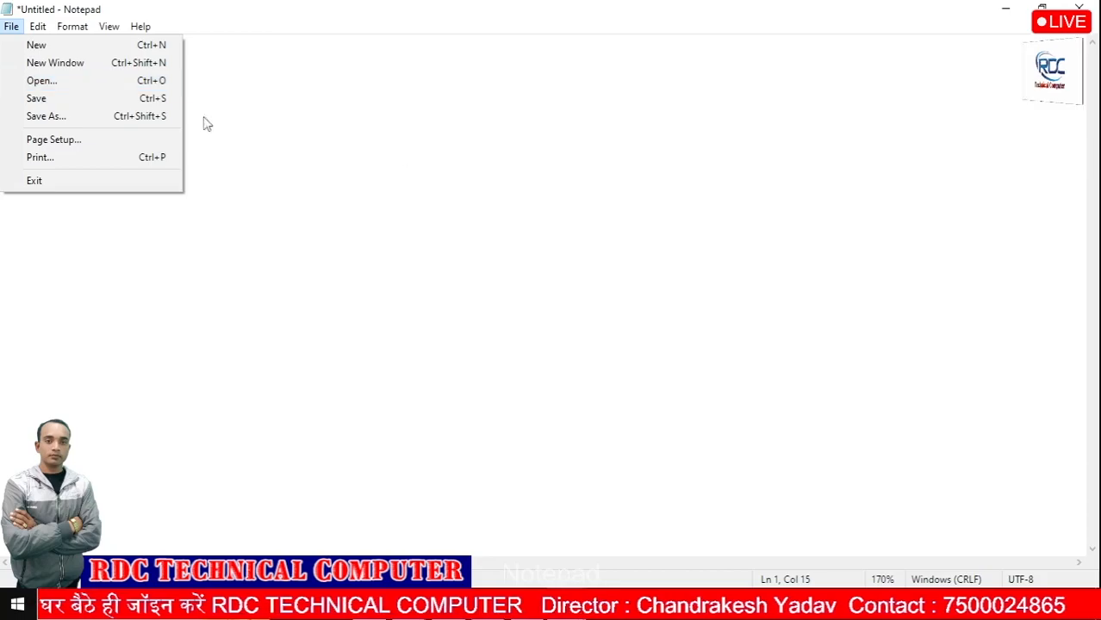
click(457, 155)
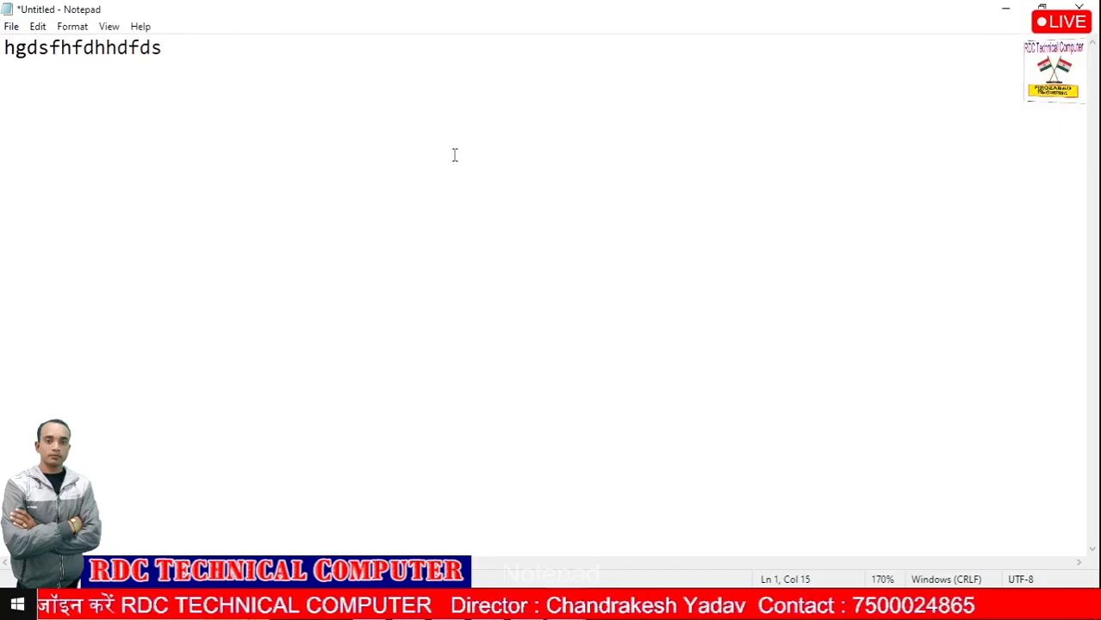
key(ctrl+s)
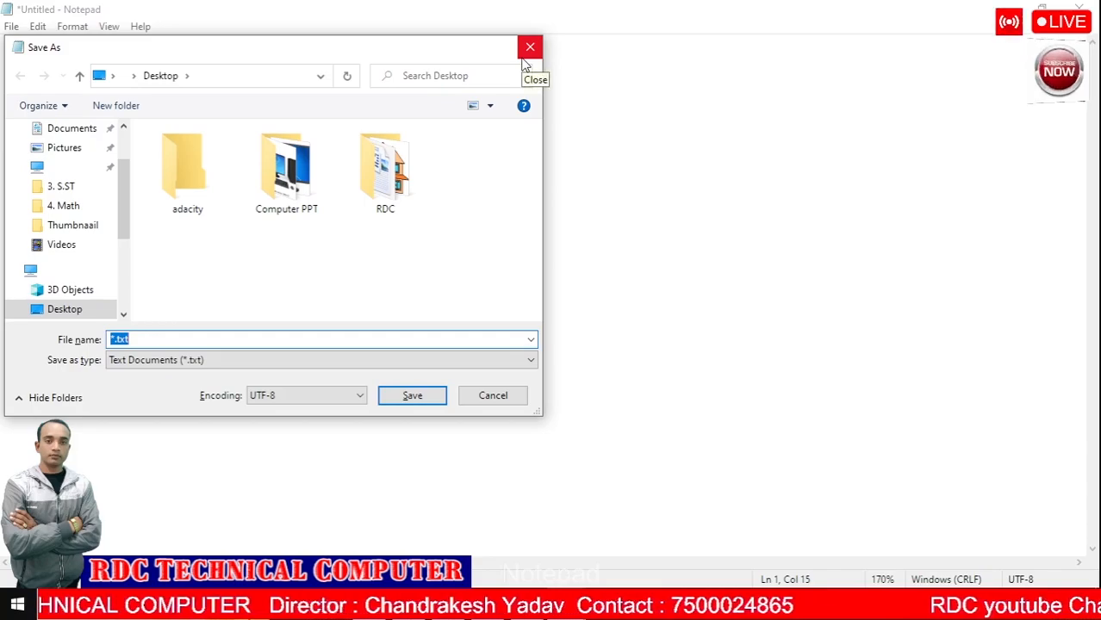
text(ajay)
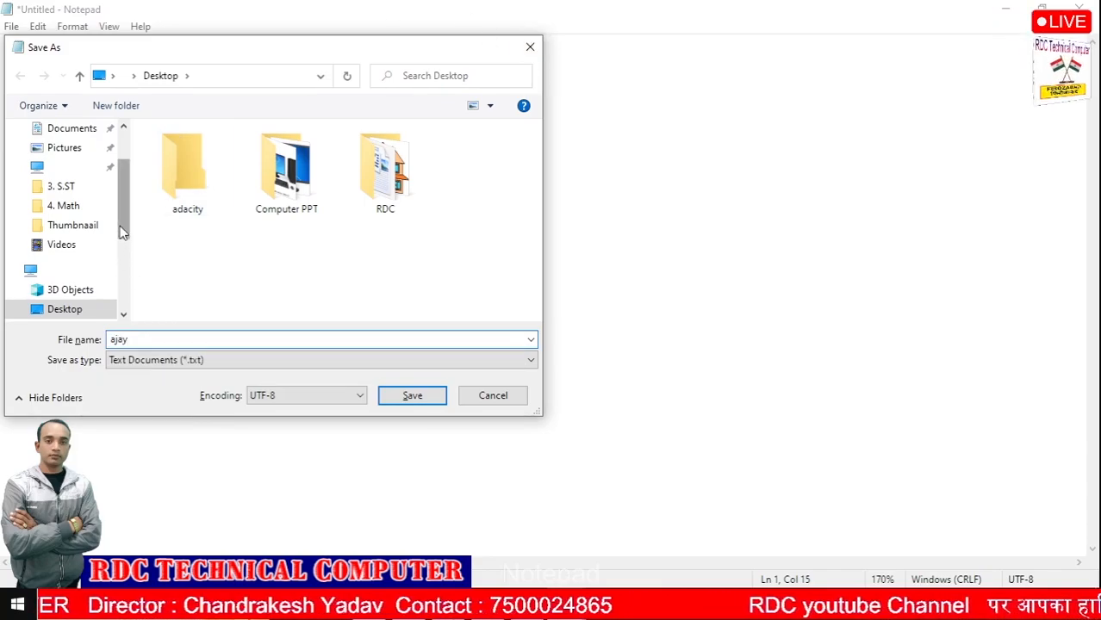
scroll(103, 198, up, 2)
click(83, 162)
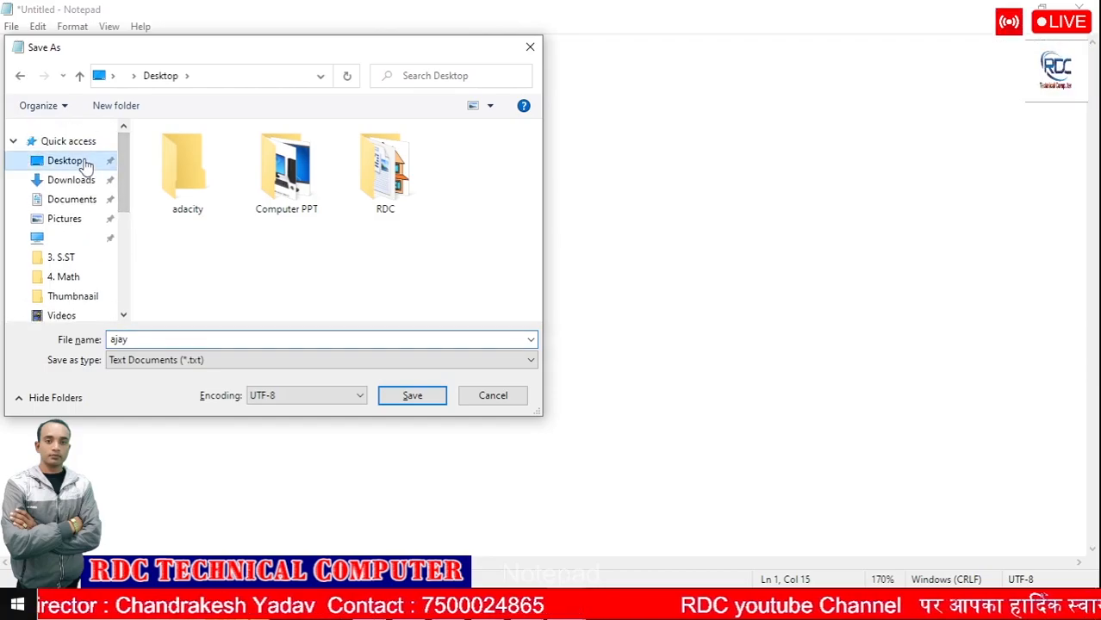
click(410, 395)
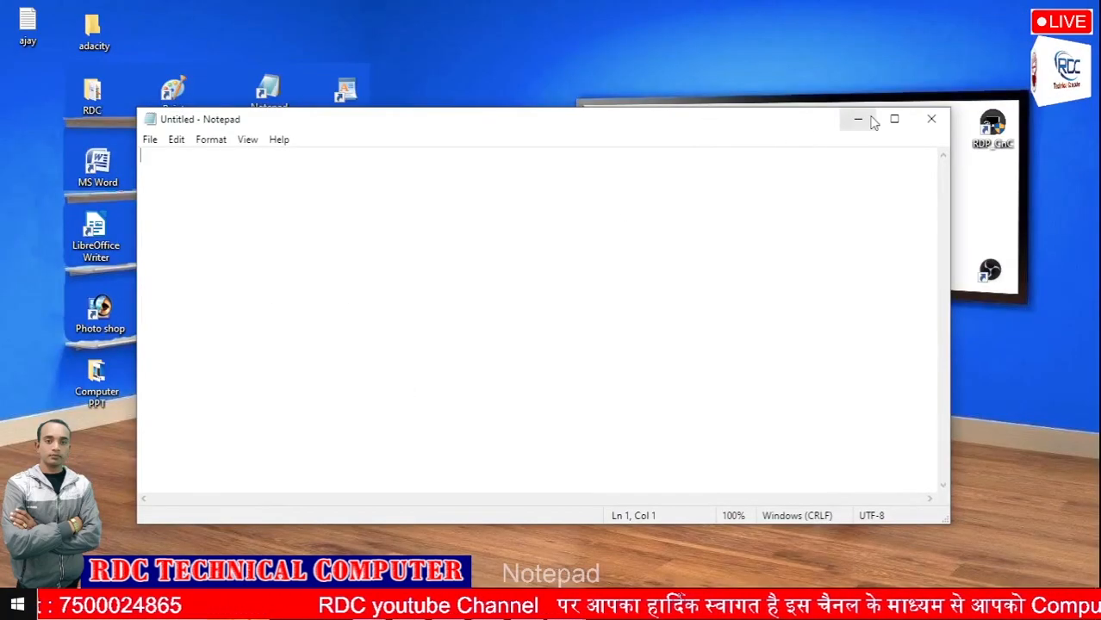
Minimize the empty Notepad window, open the saved text file from the desktop with Notepad to check it, and close it
click(871, 121)
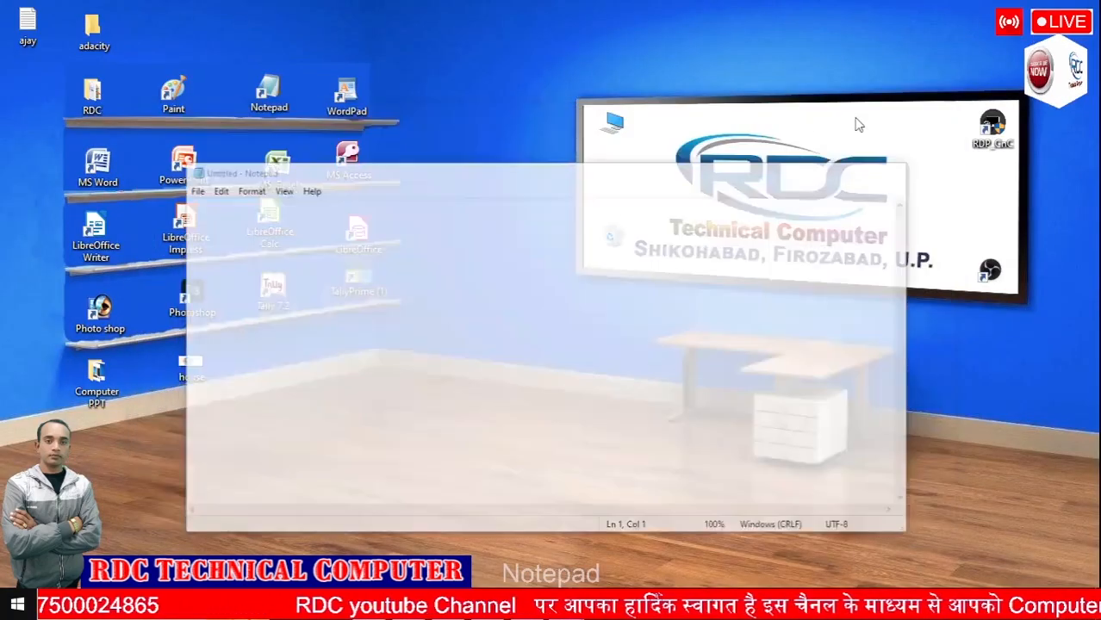
double_click(27, 37)
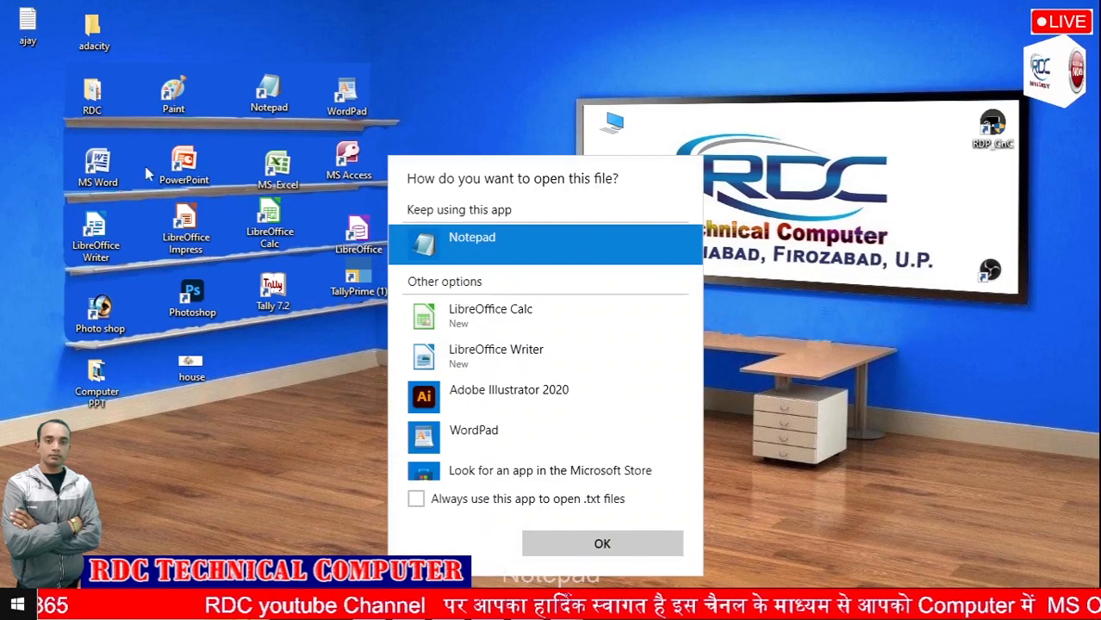
double_click(575, 265)
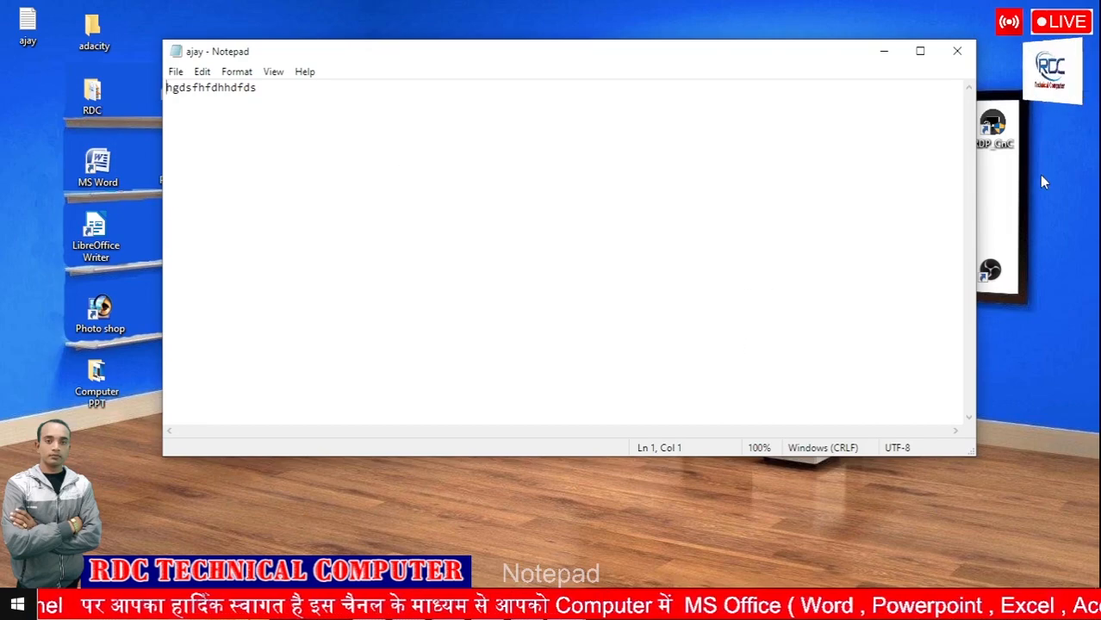
click(957, 51)
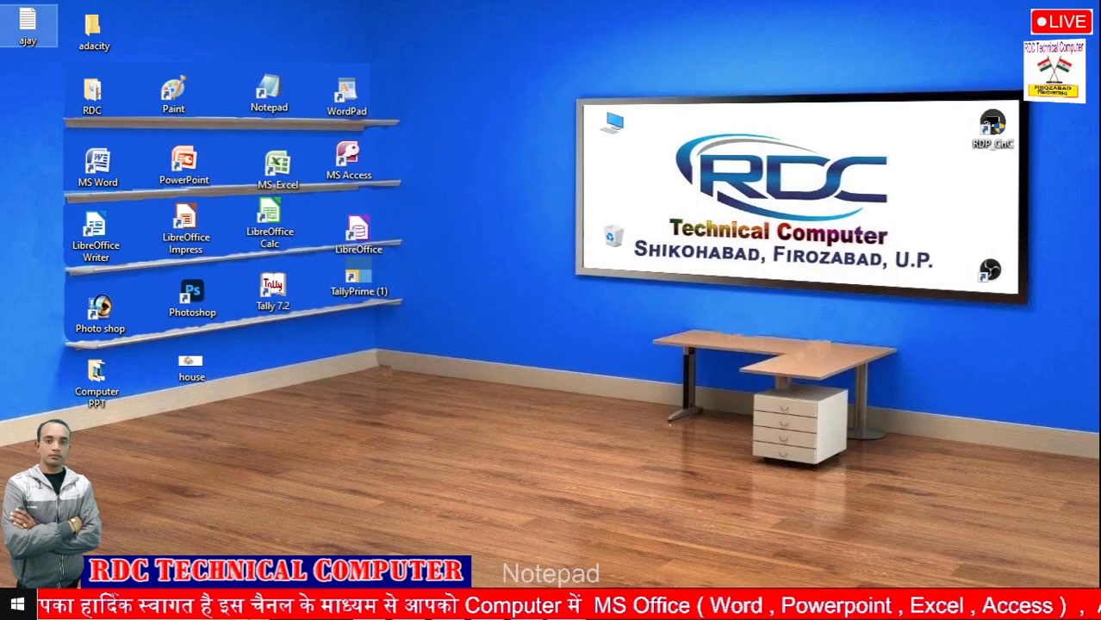
Close the remaining Notepad window of the saved file and bring up the untitled Notepad window maximized
mouse_move(591, 571)
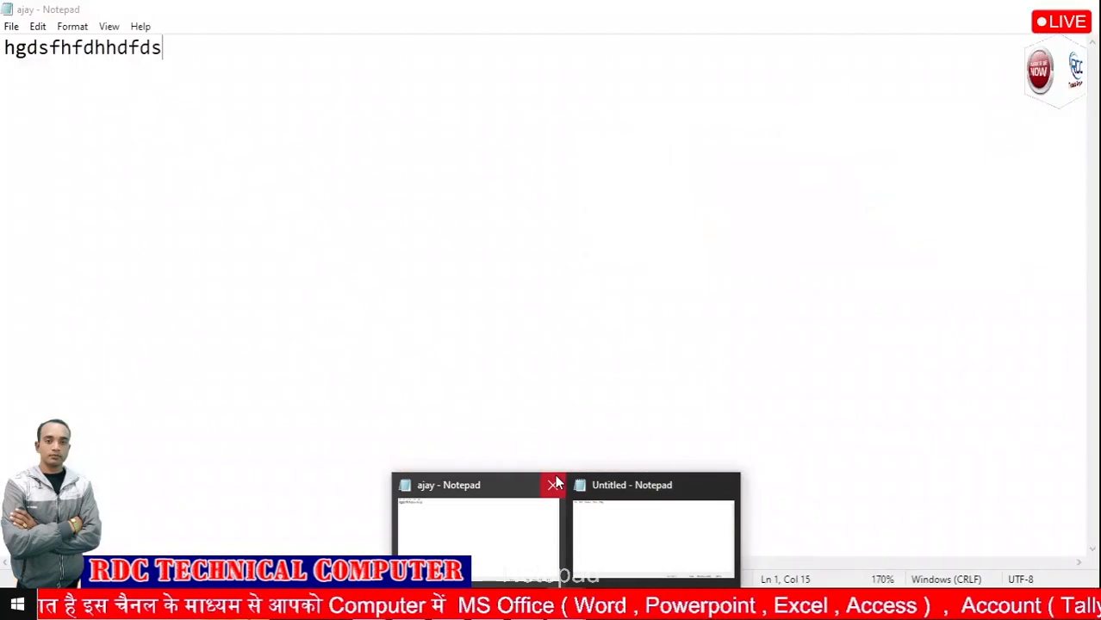
click(554, 485)
click(560, 504)
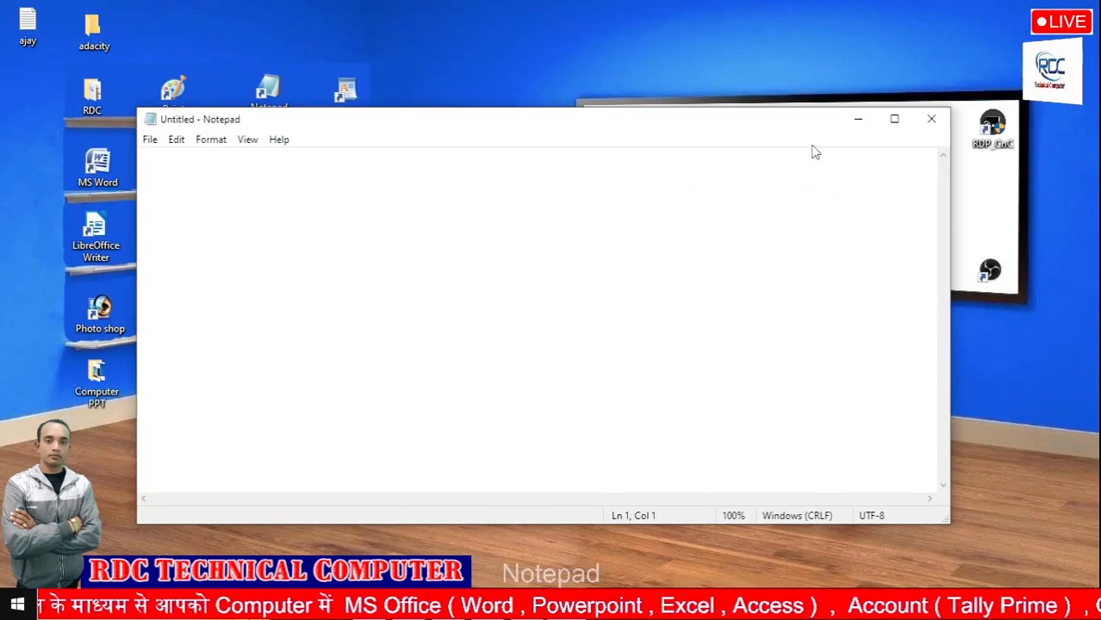
click(894, 119)
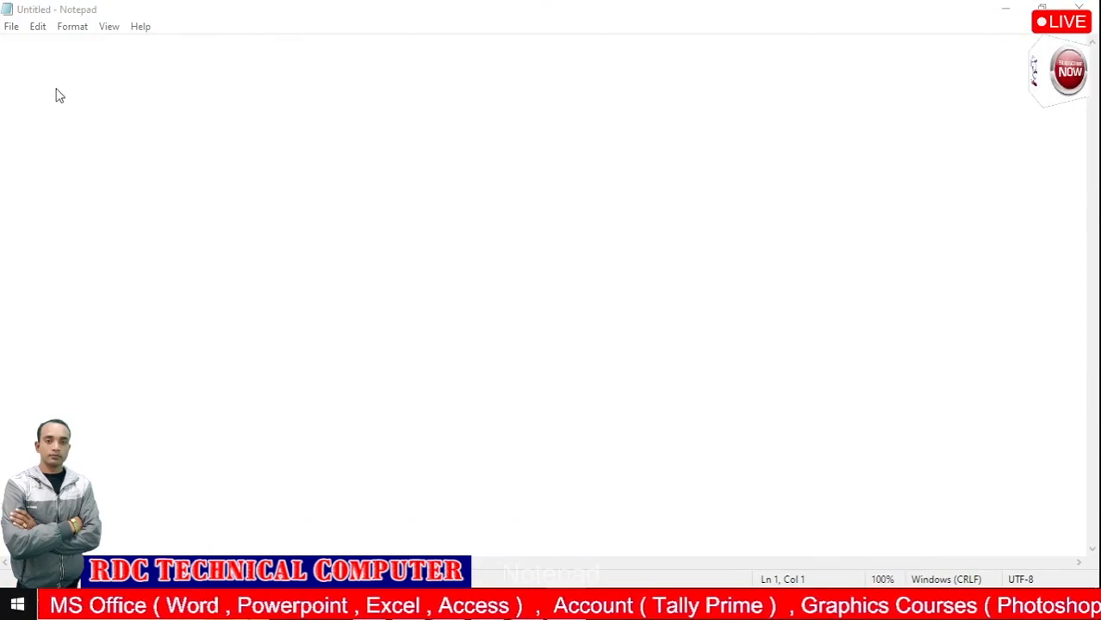
Open the saved text file from the Desktop in the untitled Notepad window using the Open command
key(ctrl+o)
click(529, 48)
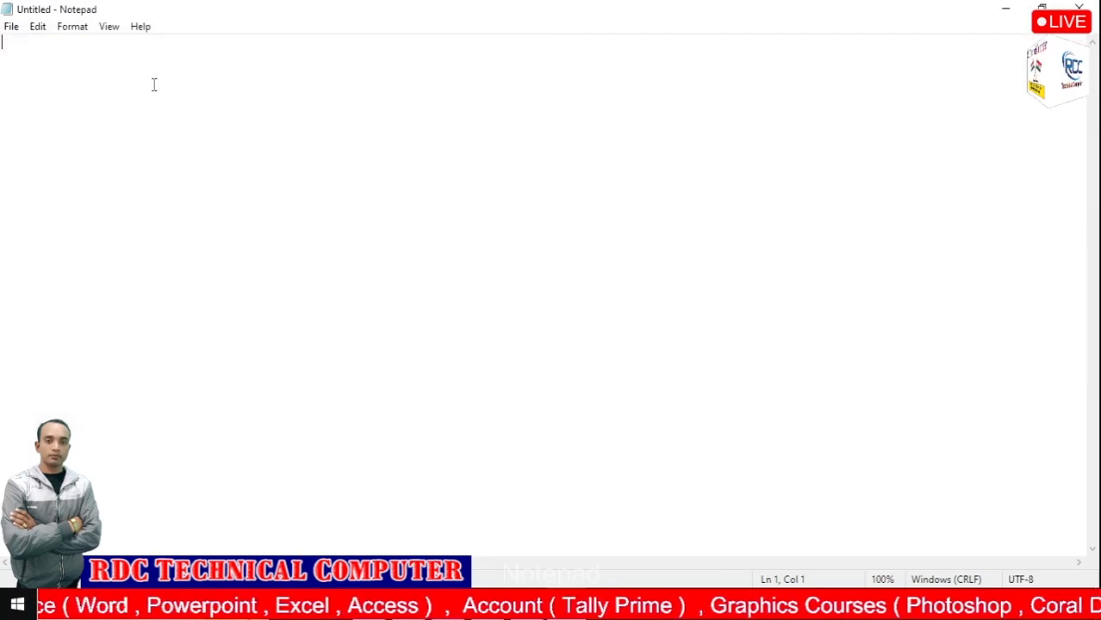
click(12, 26)
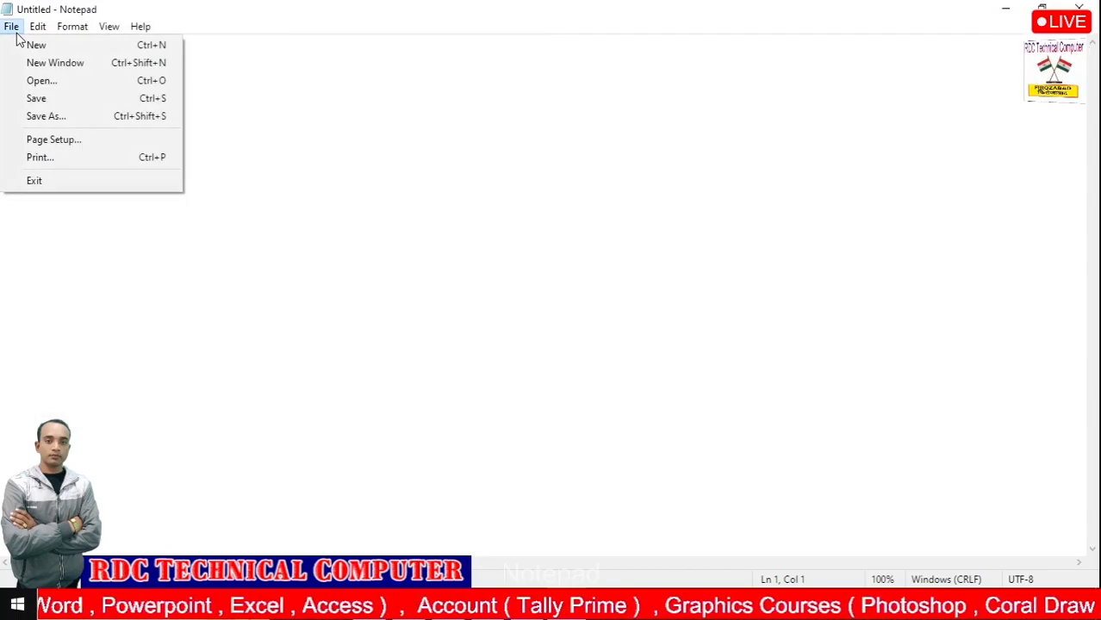
click(65, 82)
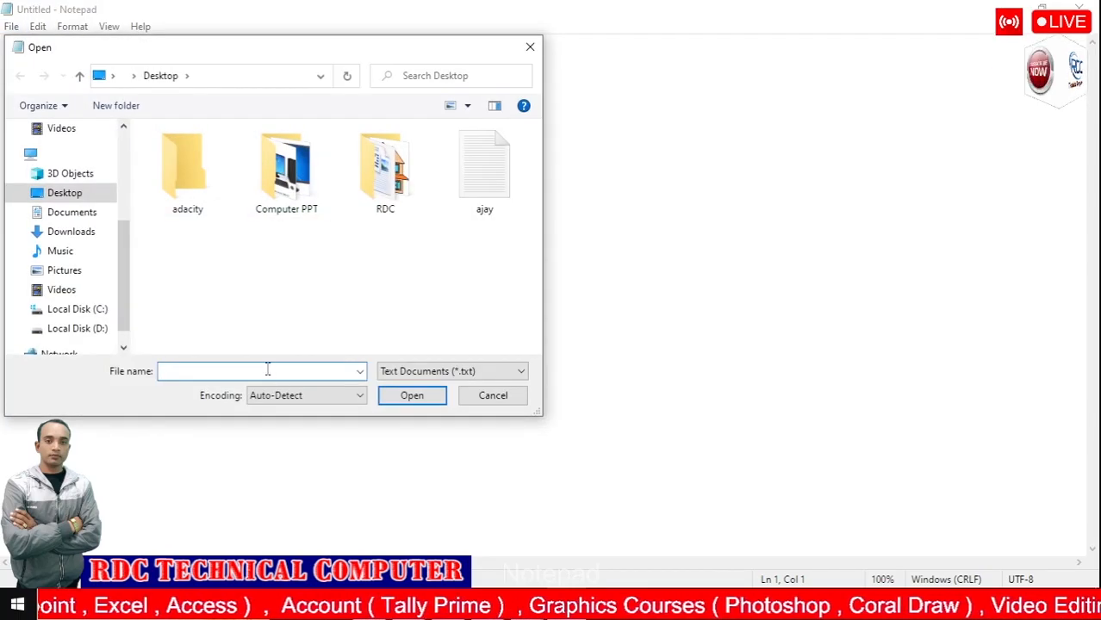
click(497, 182)
click(412, 402)
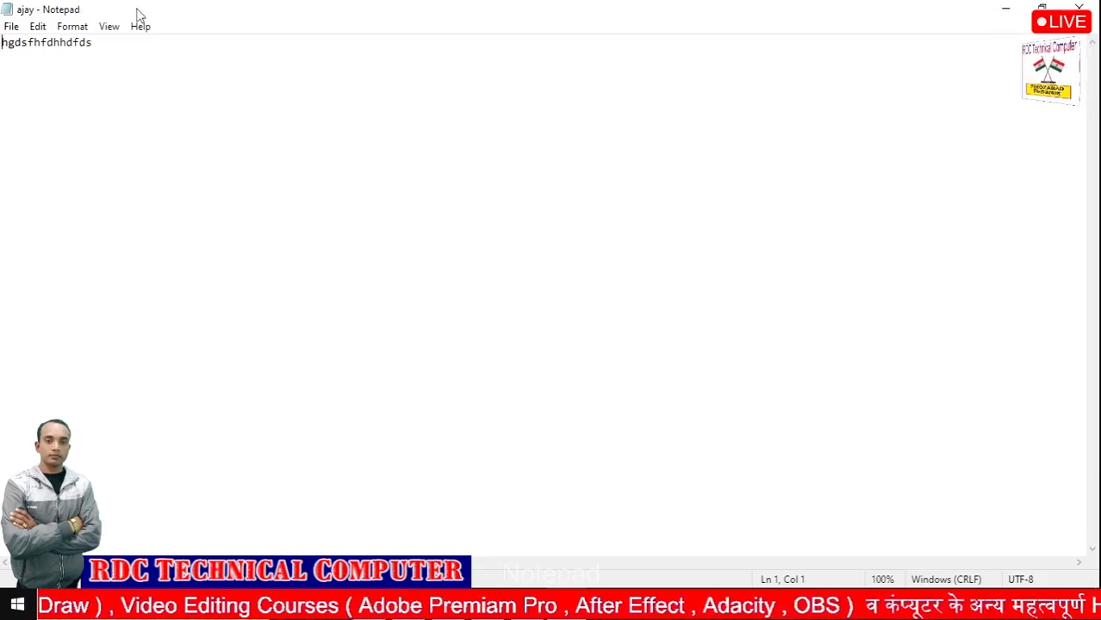
View the Save command among Notepad's File commands, then close the opened file's window
click(11, 26)
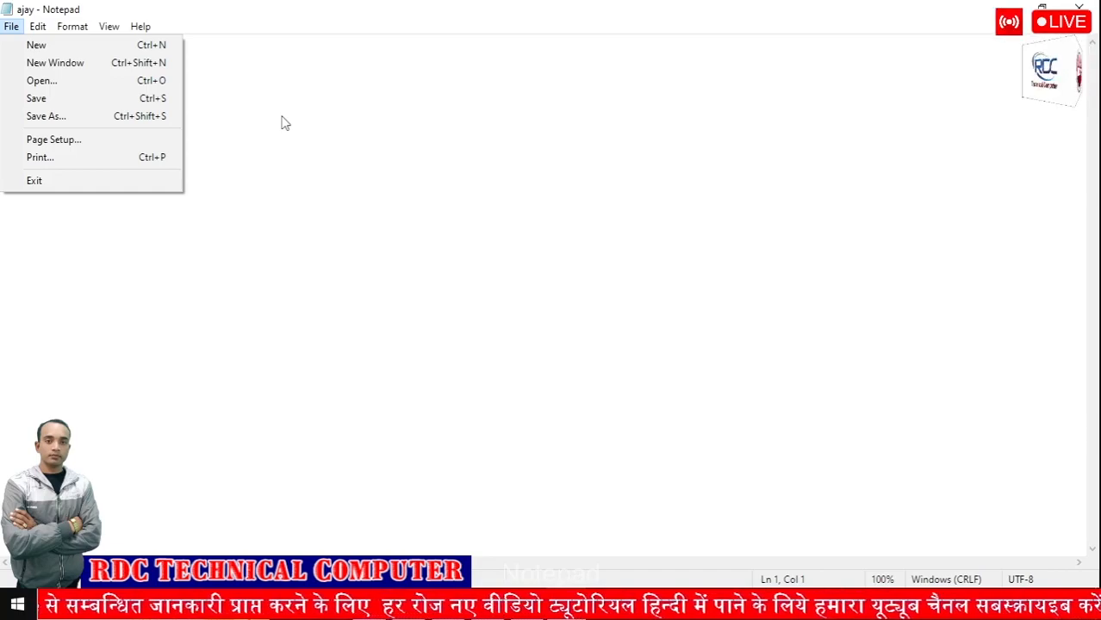
click(379, 153)
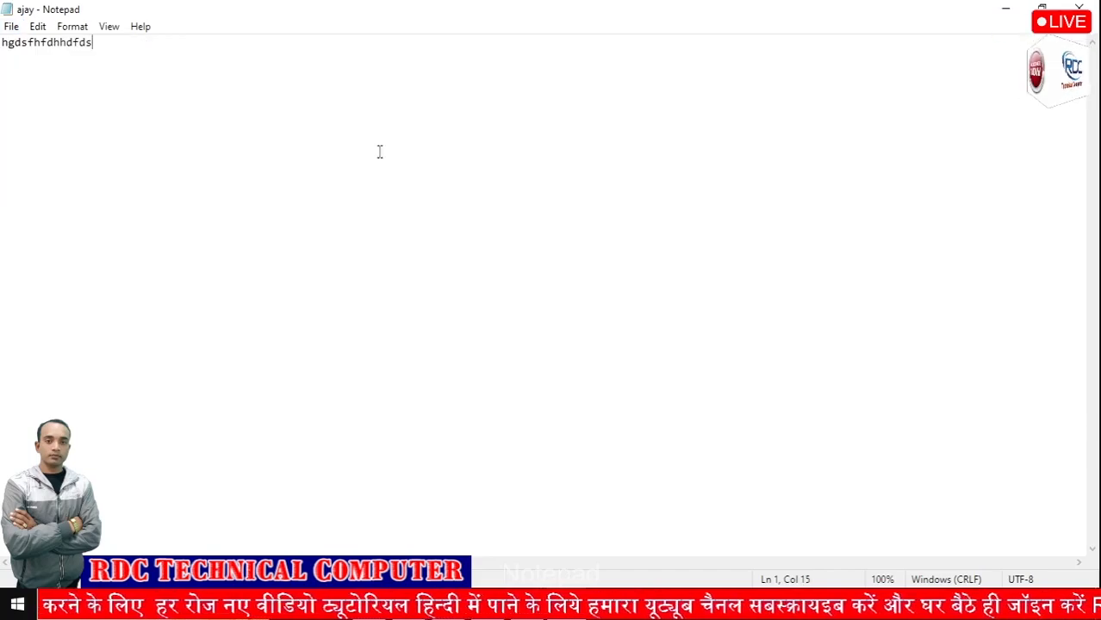
click(11, 27)
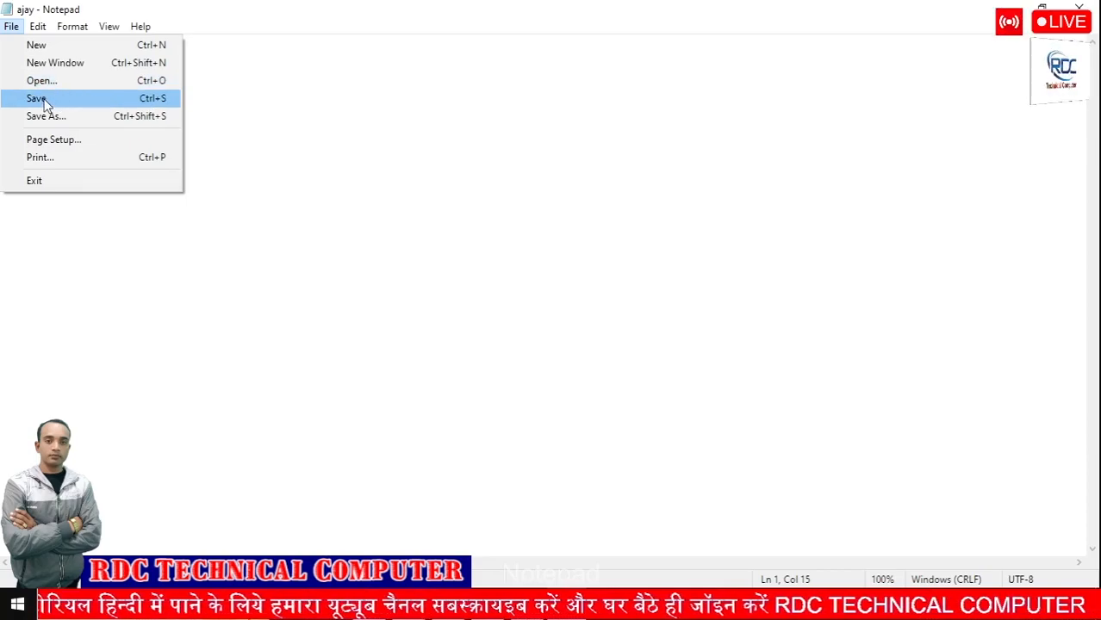
click(222, 125)
click(1078, 7)
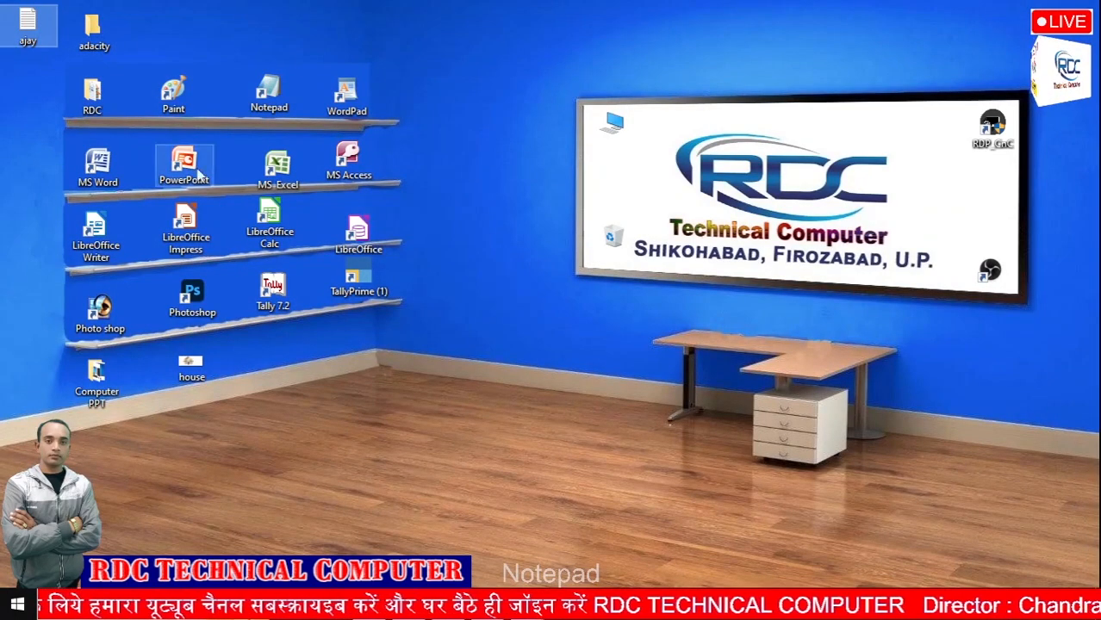
Launch Notepad through a Windows search, maximize it, and enter a person's first name as sample text at 230% zoom
key(super)
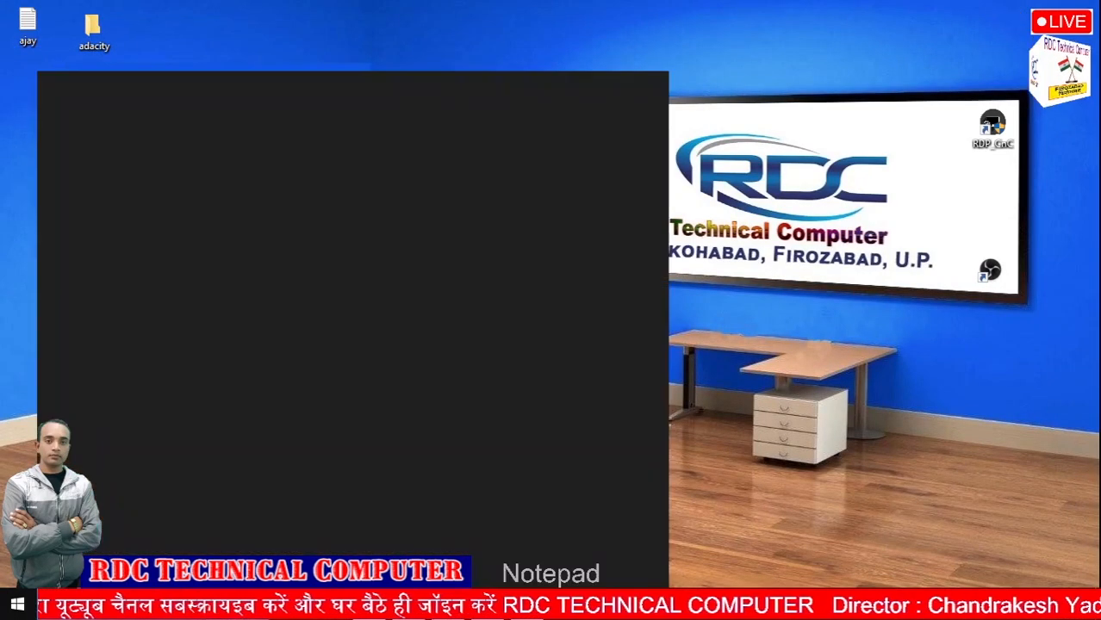
text(notepad)
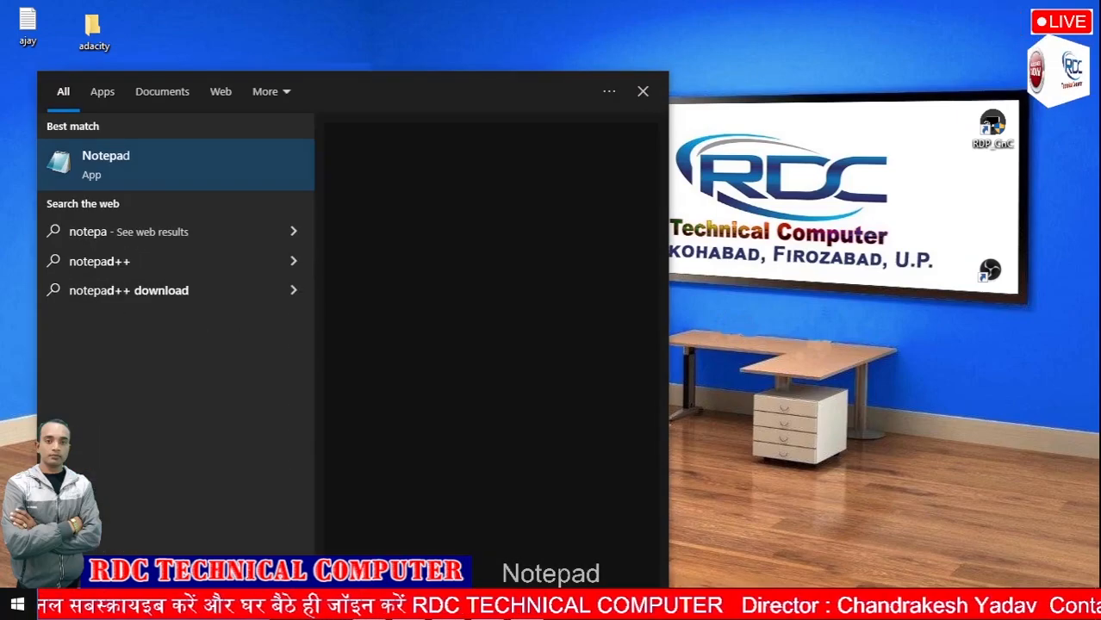
key(Return)
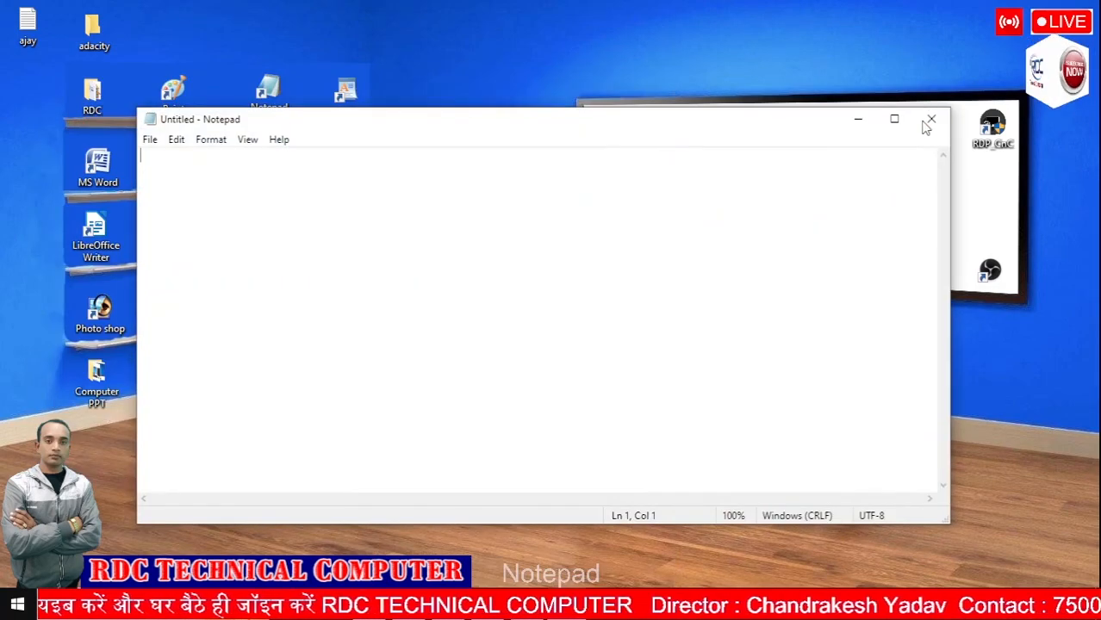
click(894, 119)
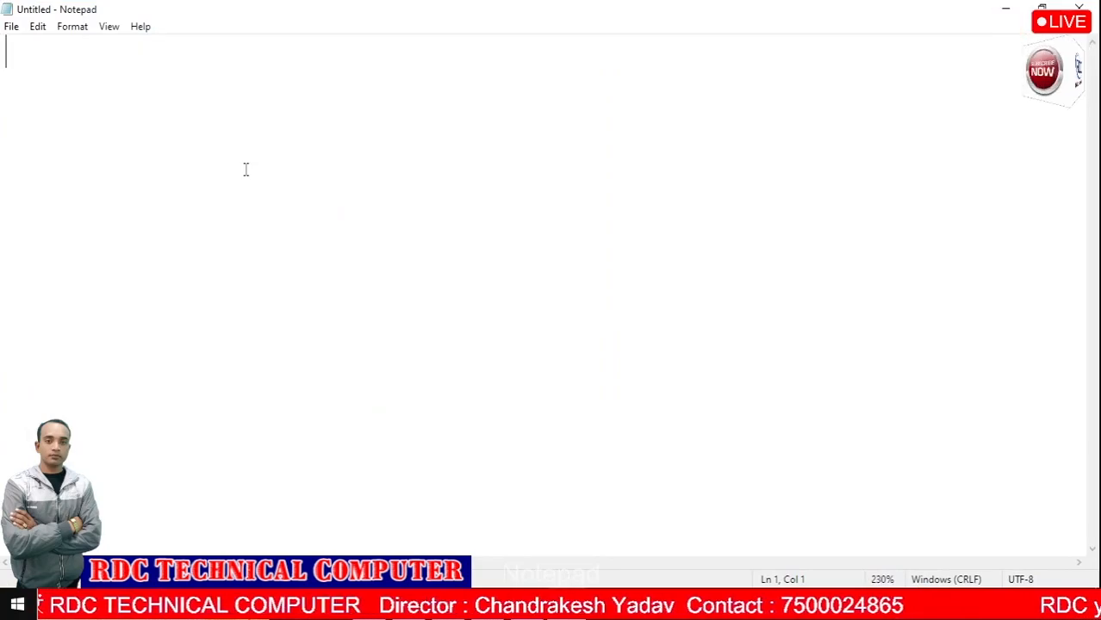
text(ramesh)
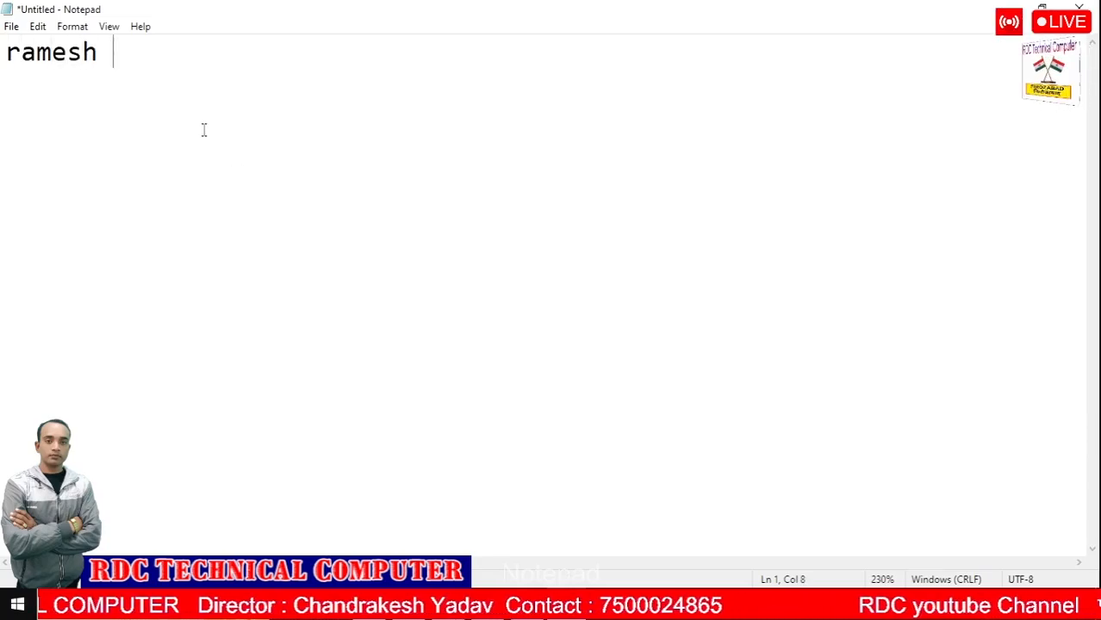
Save the untitled note to the Desktop as a text document, entering the same first name as its text for the file name
click(11, 29)
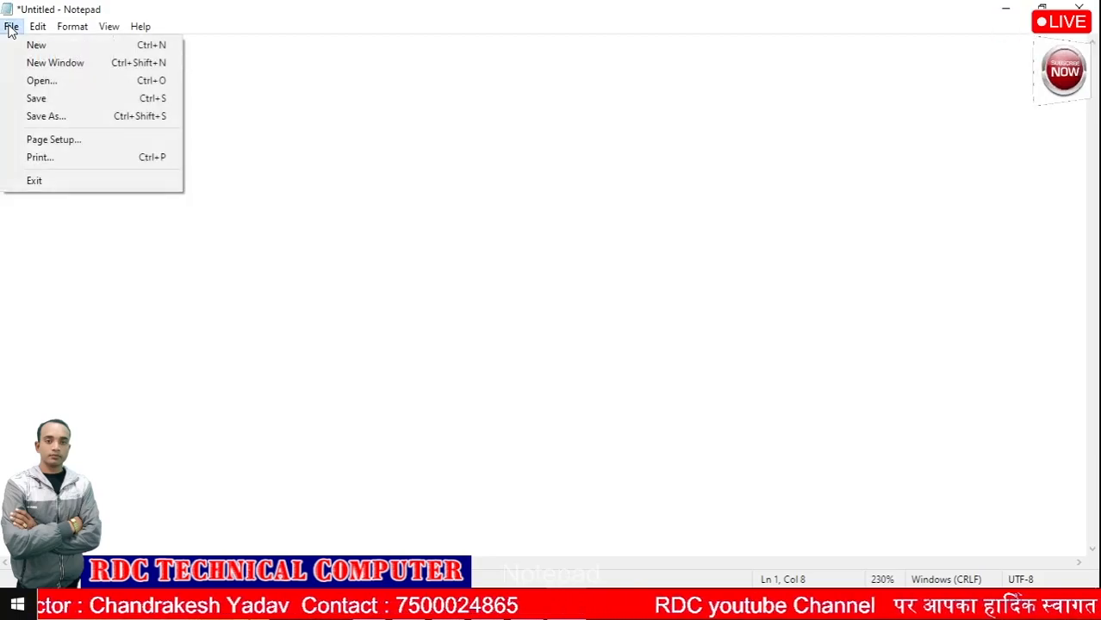
click(38, 100)
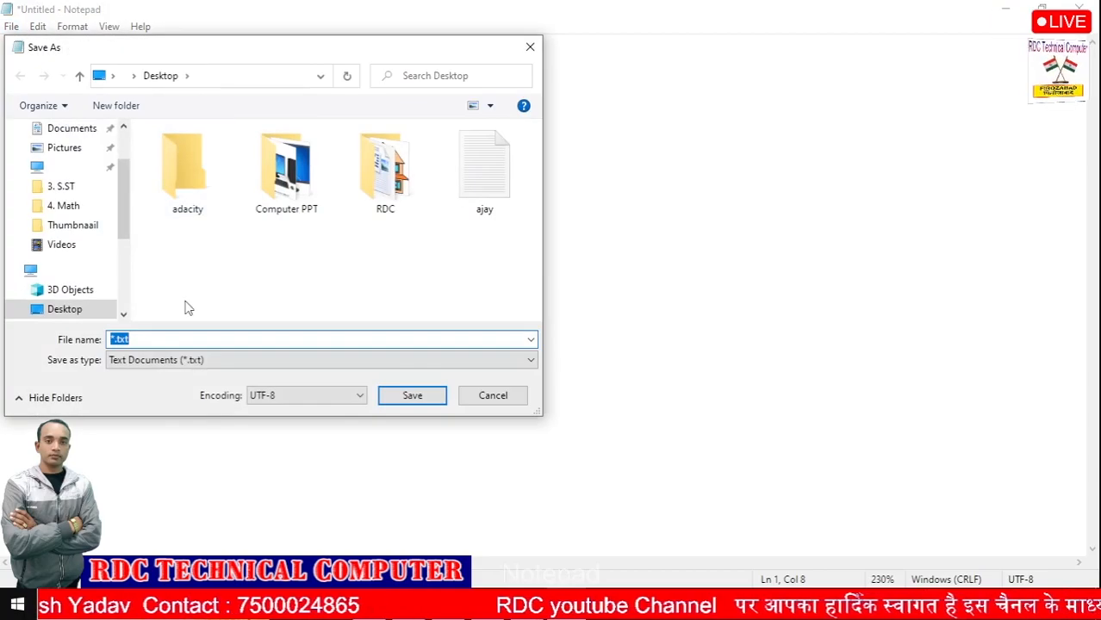
text(ramesh)
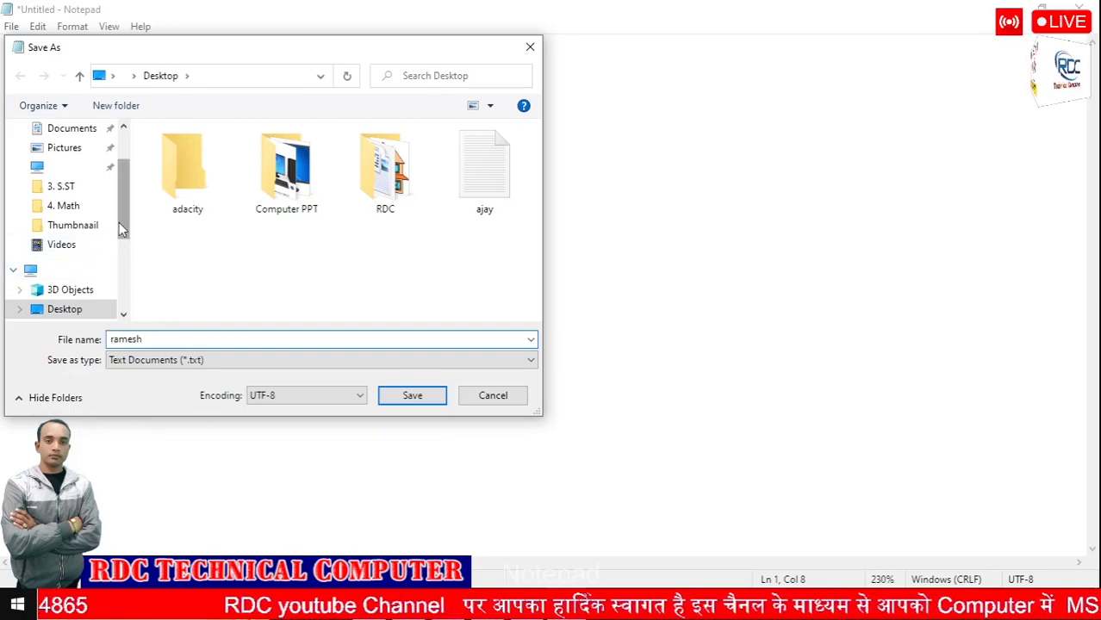
scroll(119, 222, up, 2)
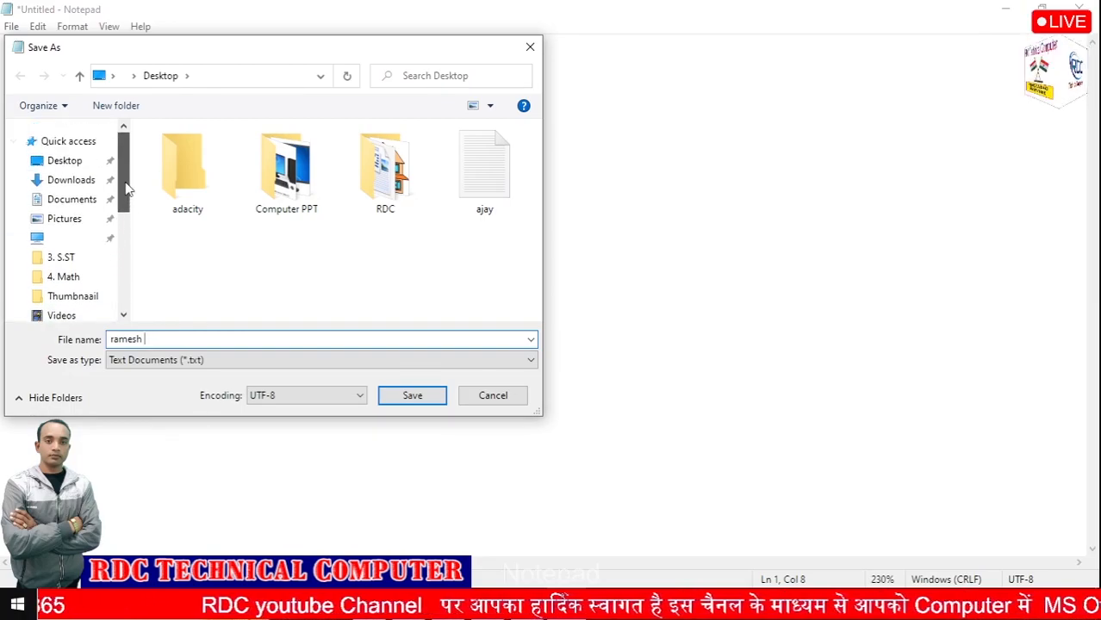
click(75, 168)
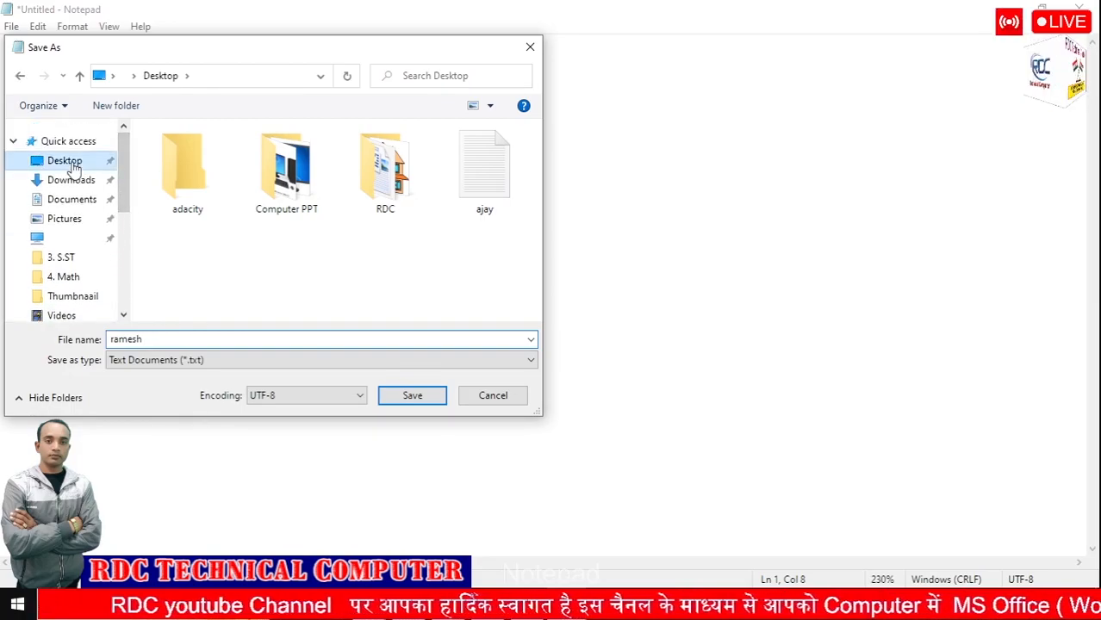
click(408, 397)
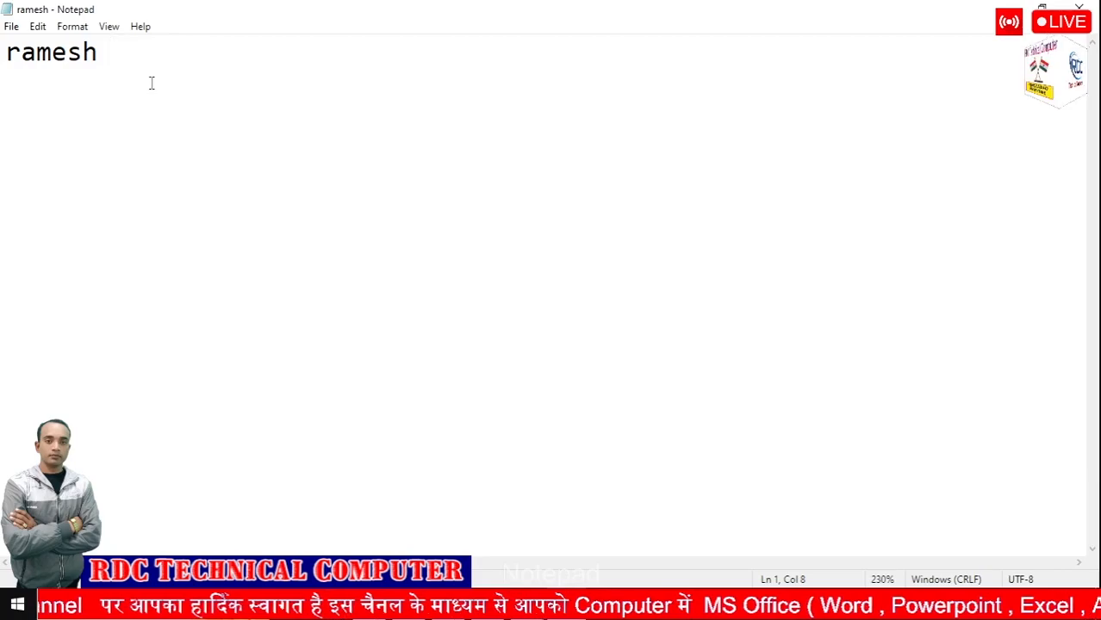
Save a copy of the note on the Desktop with Save As, entering a different person's first name as the file name
click(11, 28)
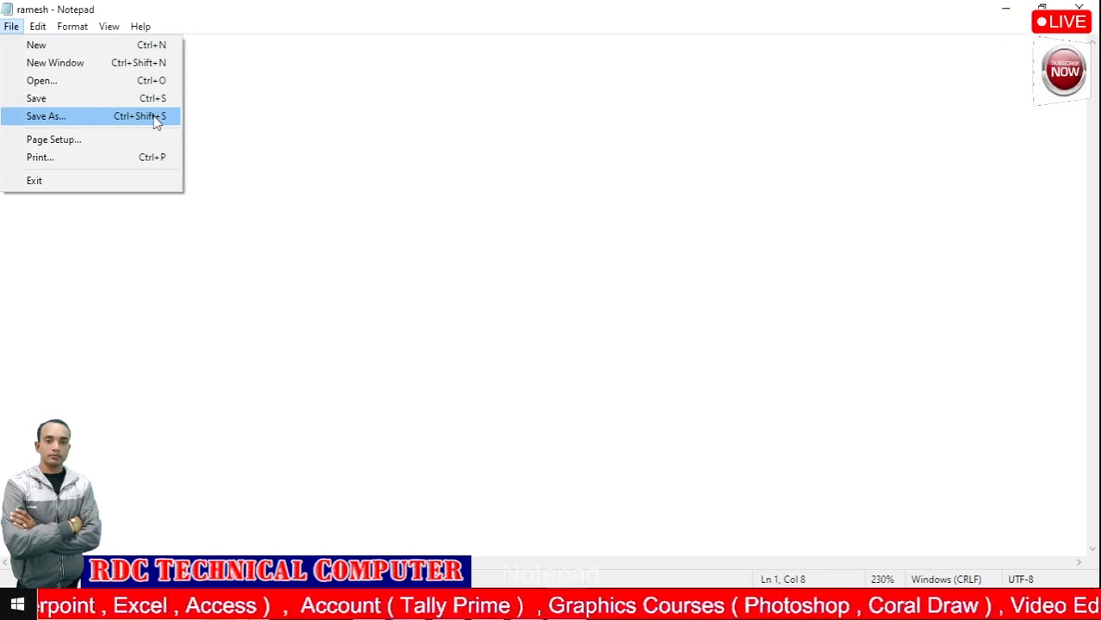
click(61, 126)
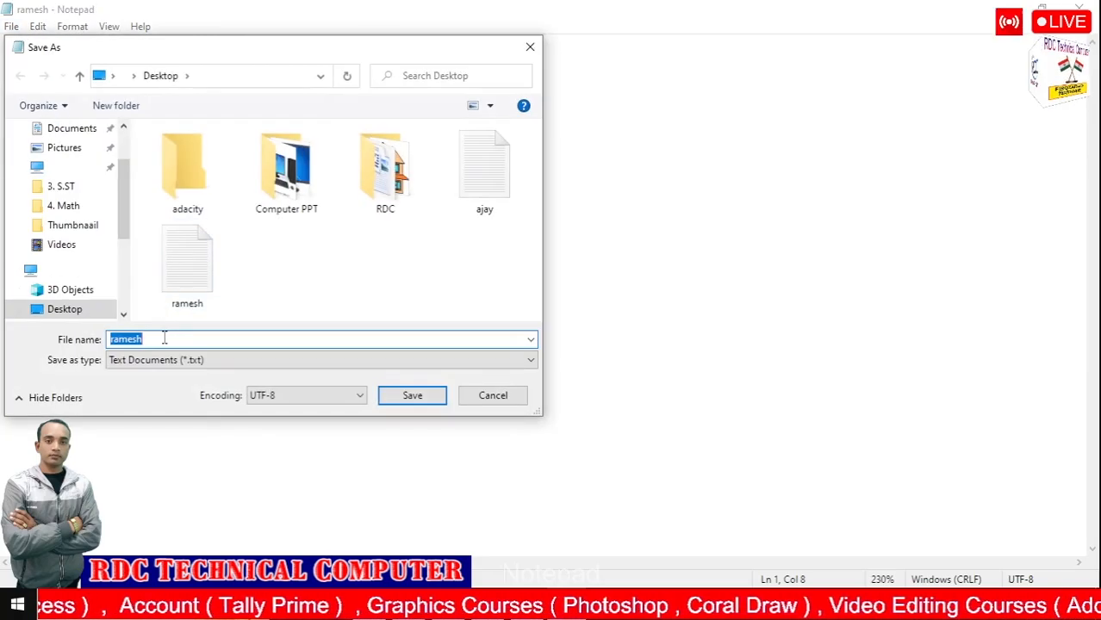
key(BackSpace)
text(bimal)
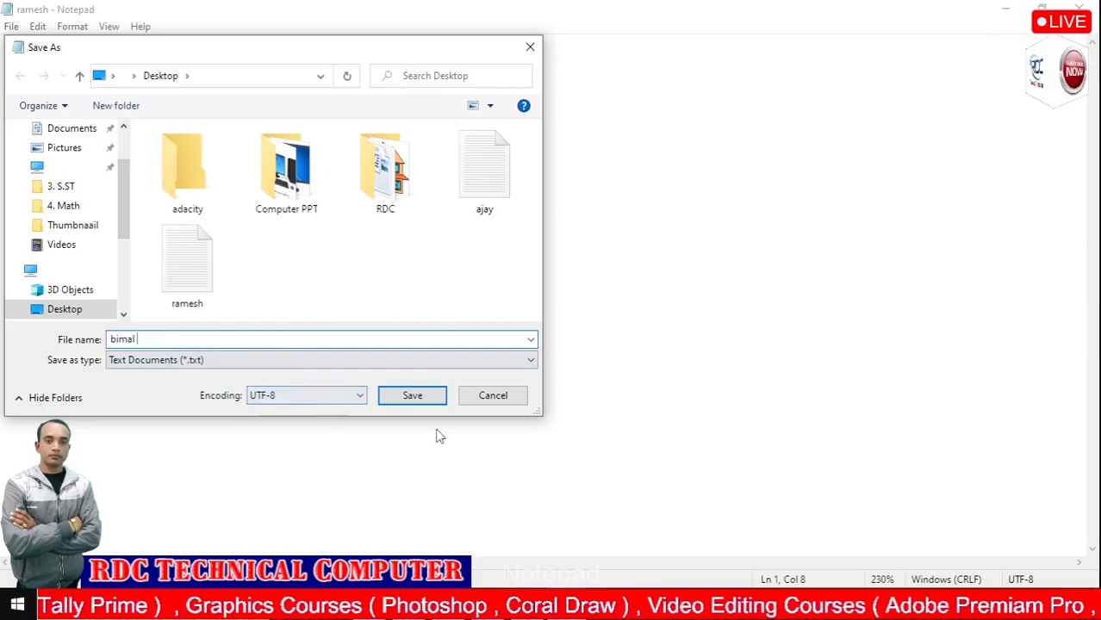
click(424, 398)
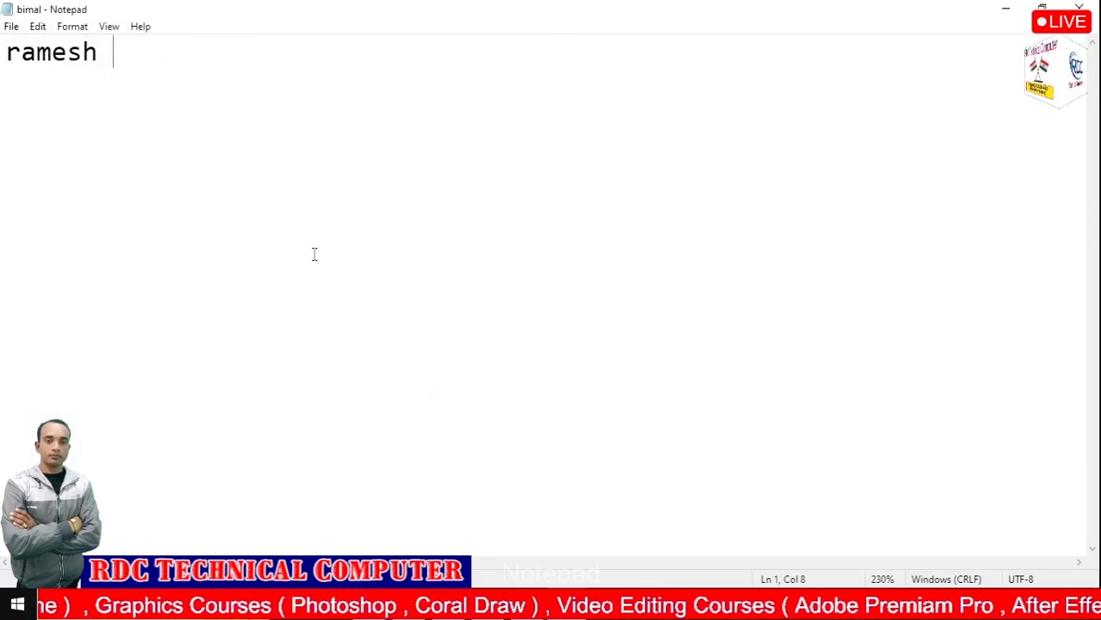
Check the desktop for the original file and its copy, then return to the Notepad window
click(1005, 7)
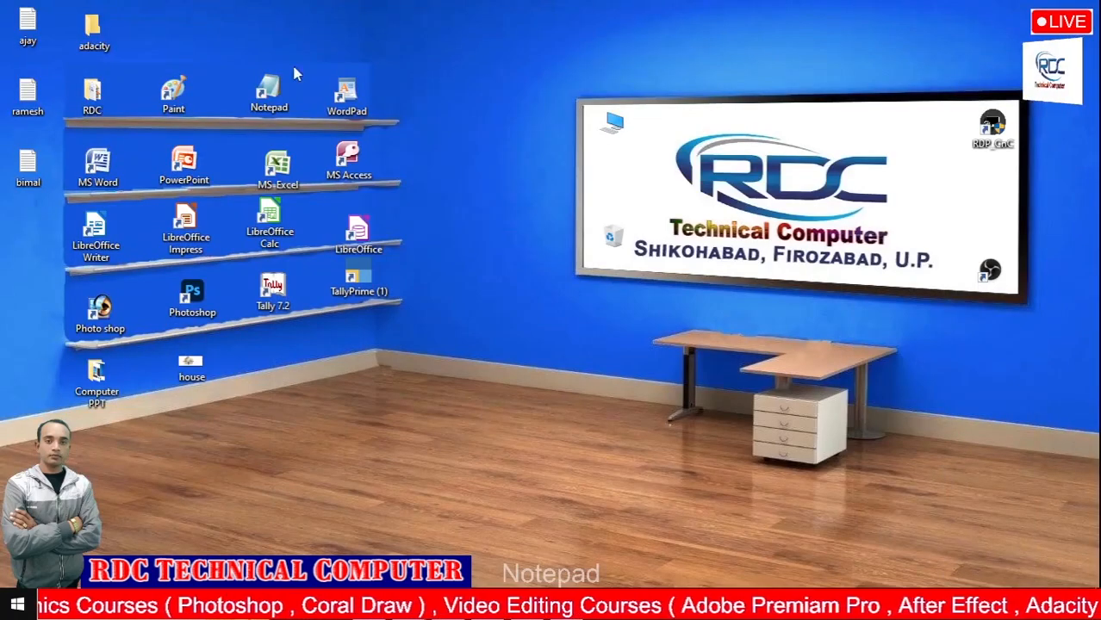
click(28, 95)
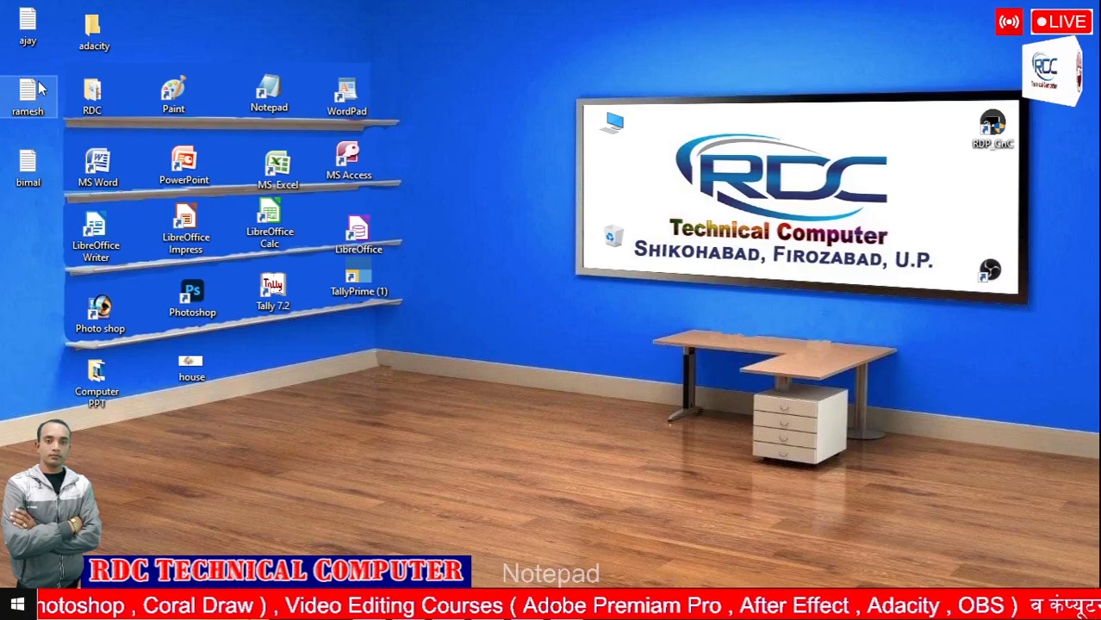
click(404, 32)
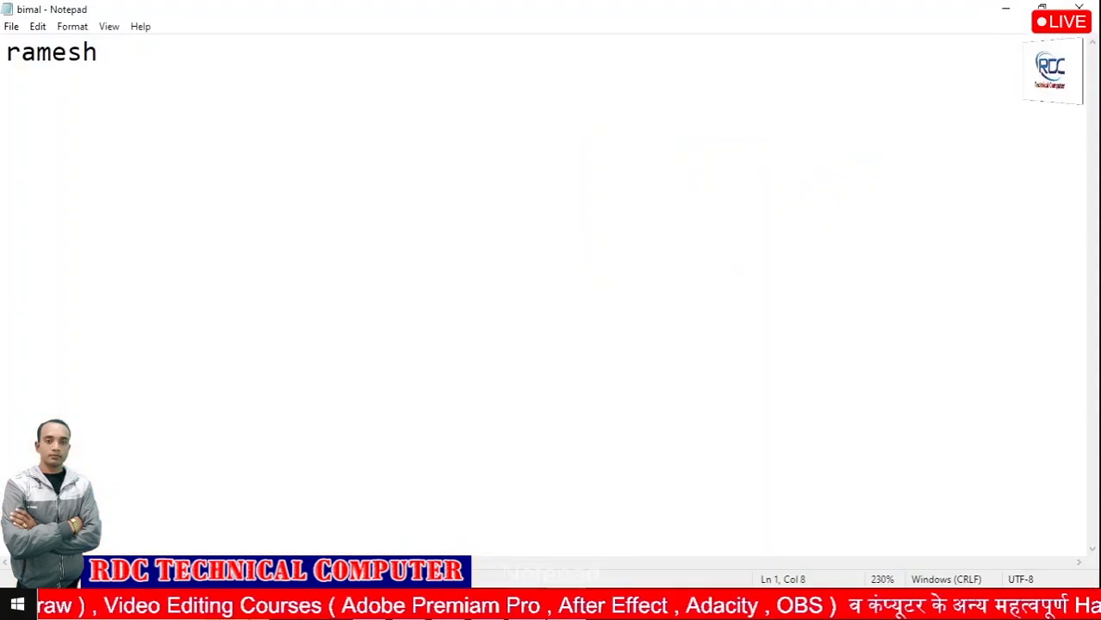
Set the paper size to A4 in the page setup and check the available paper sources
click(11, 26)
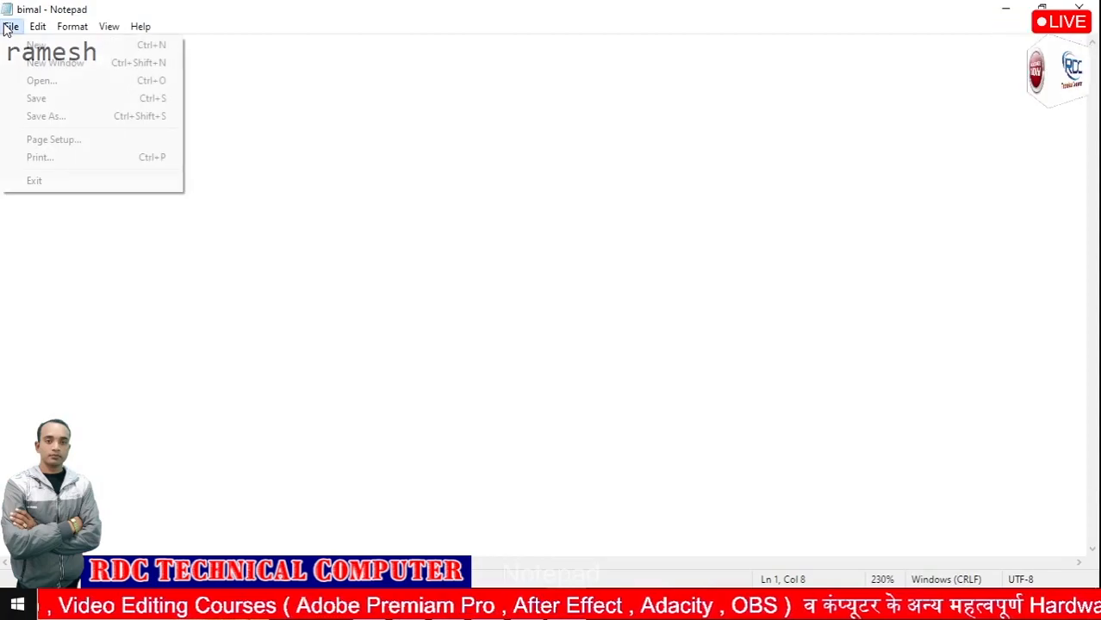
click(78, 140)
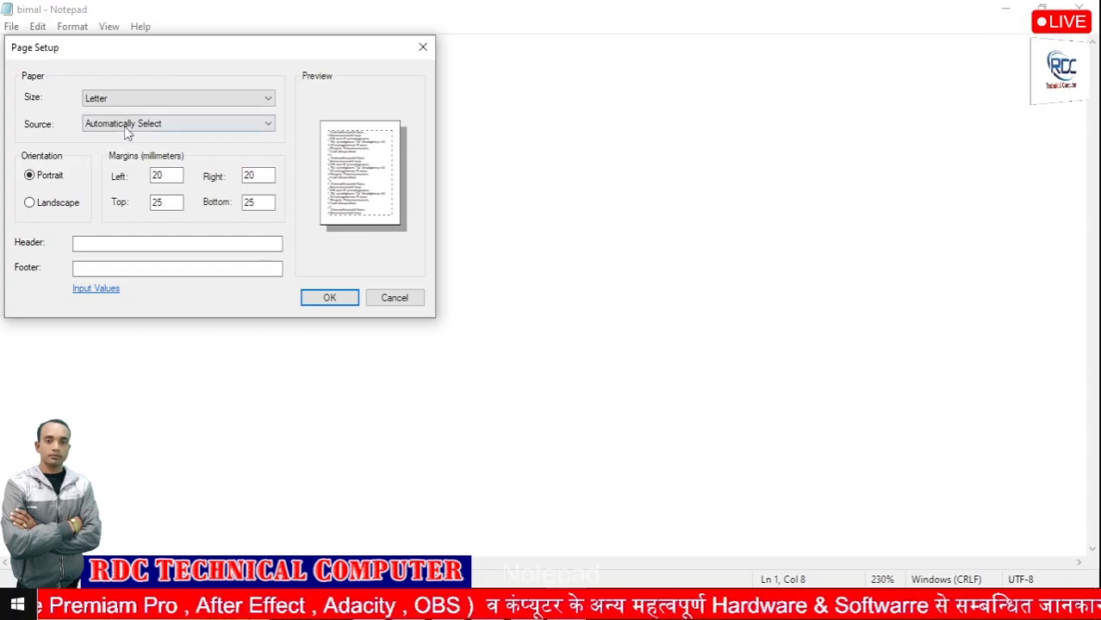
click(168, 101)
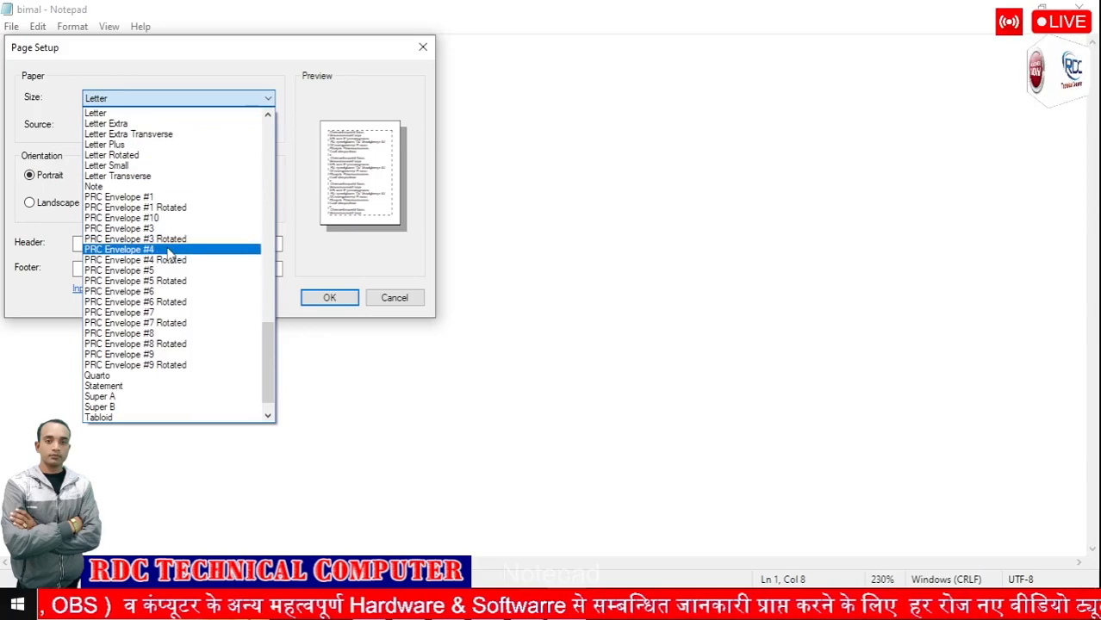
scroll(185, 250, down, 1)
scroll(207, 400, up, 20)
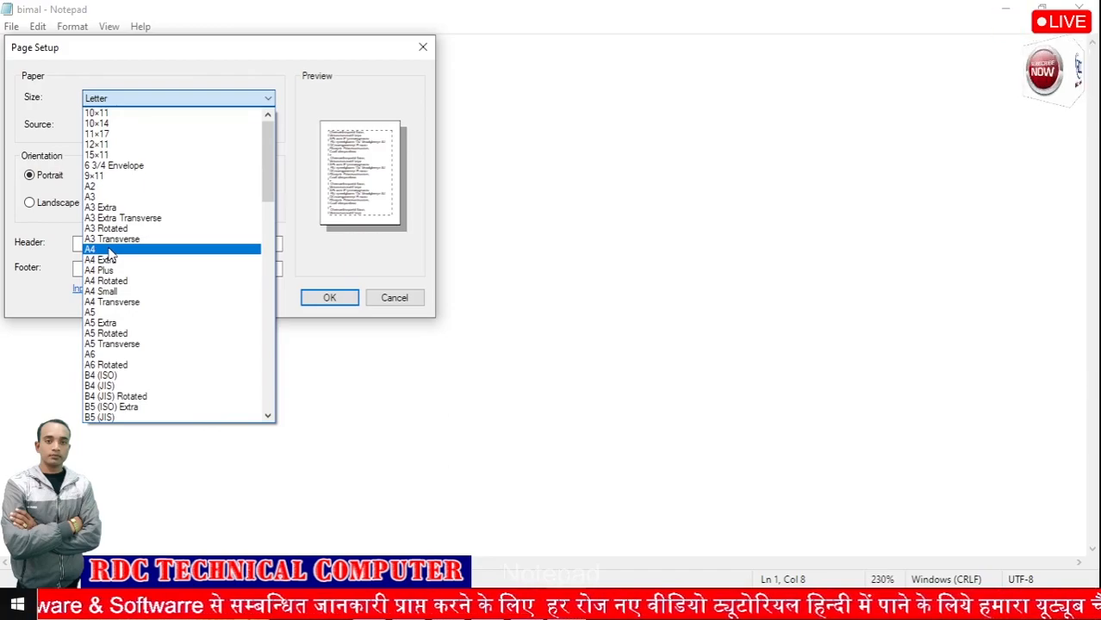
click(109, 250)
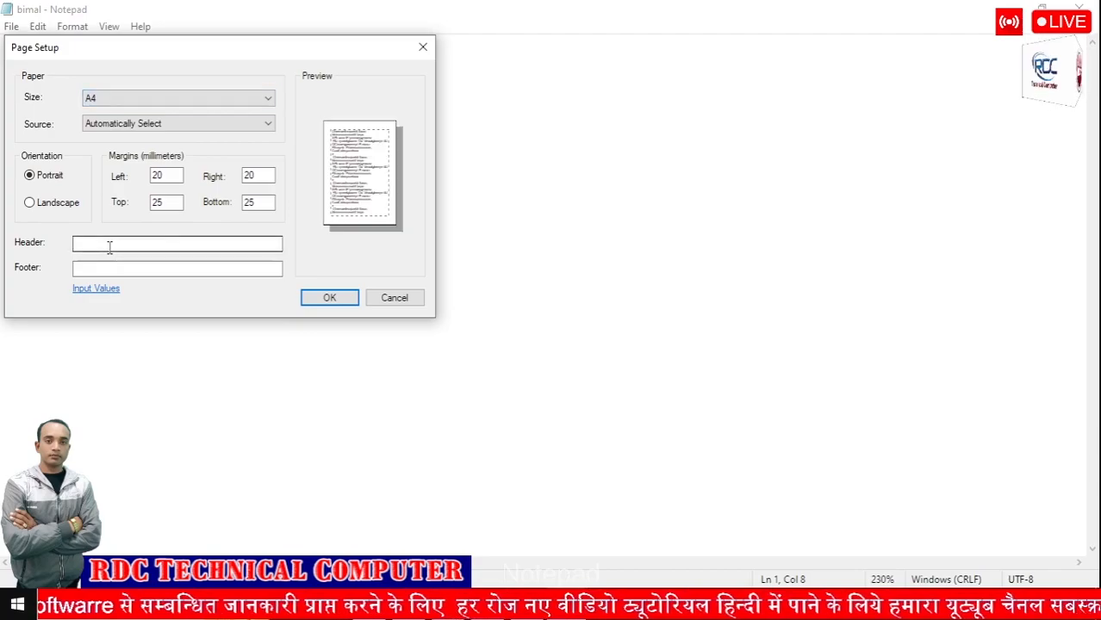
click(164, 127)
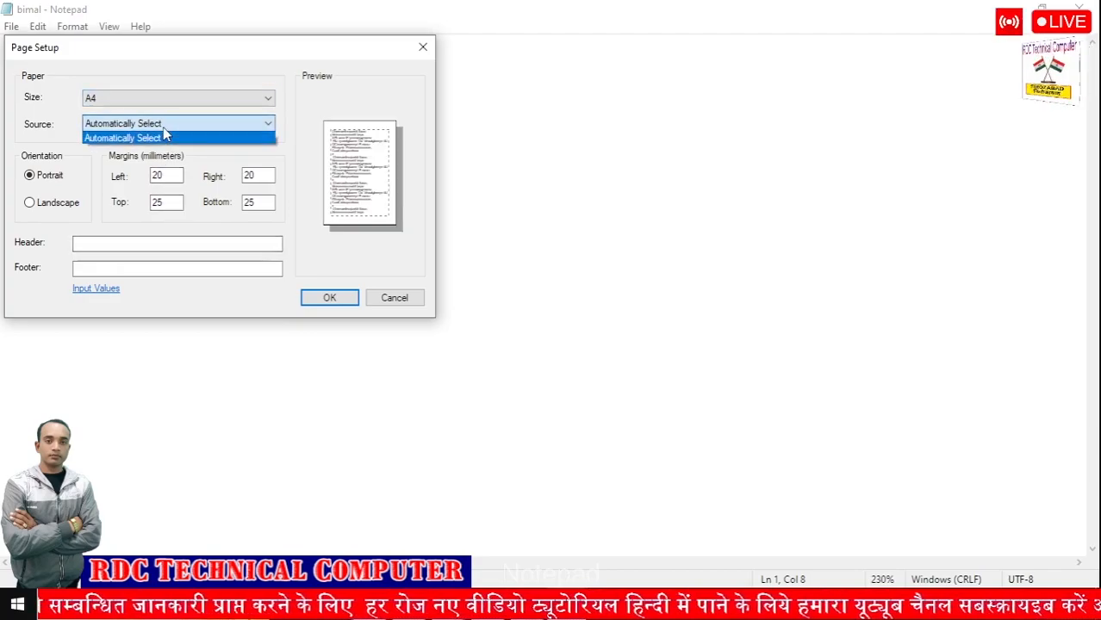
click(164, 126)
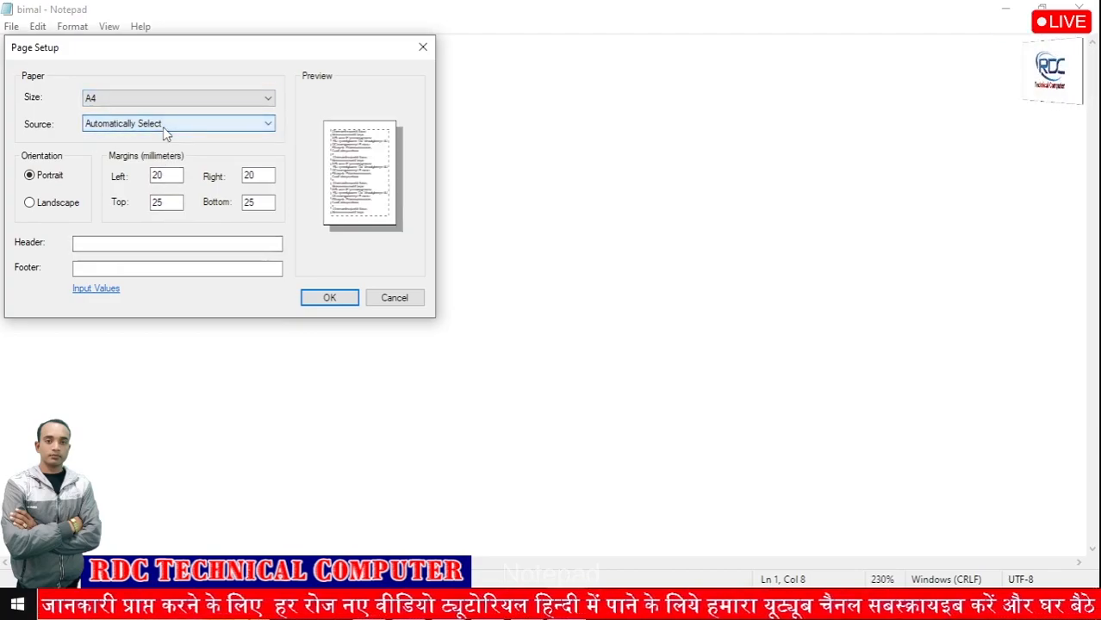
Set the left margin to 51 mm and the right margin to 45 mm, and switch the page orientation to Landscape
double_click(168, 176)
text(5)
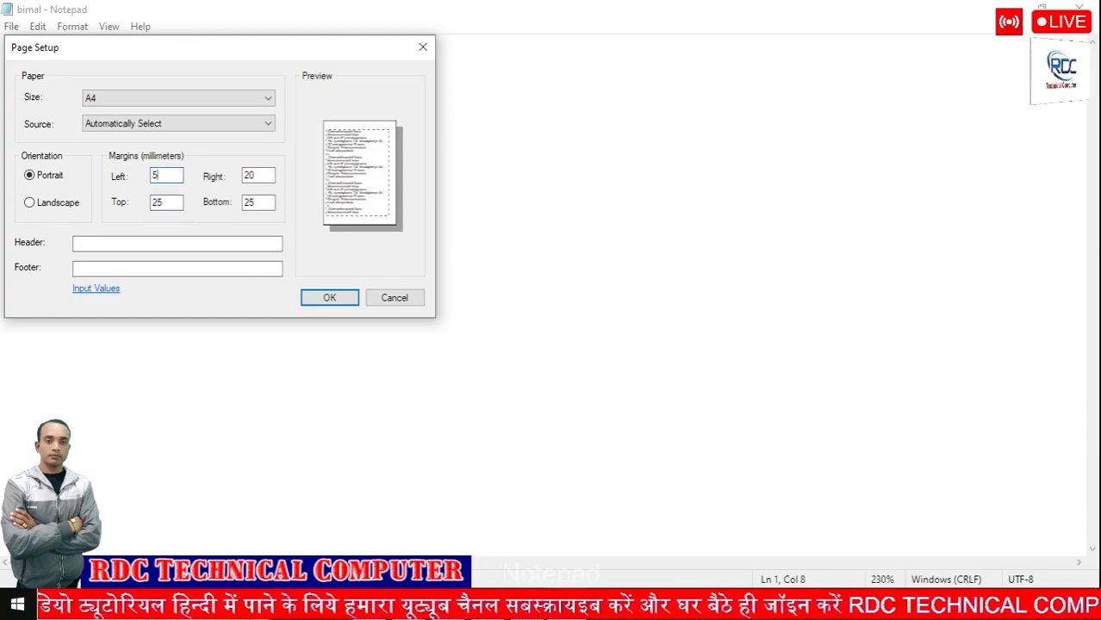
text(1)
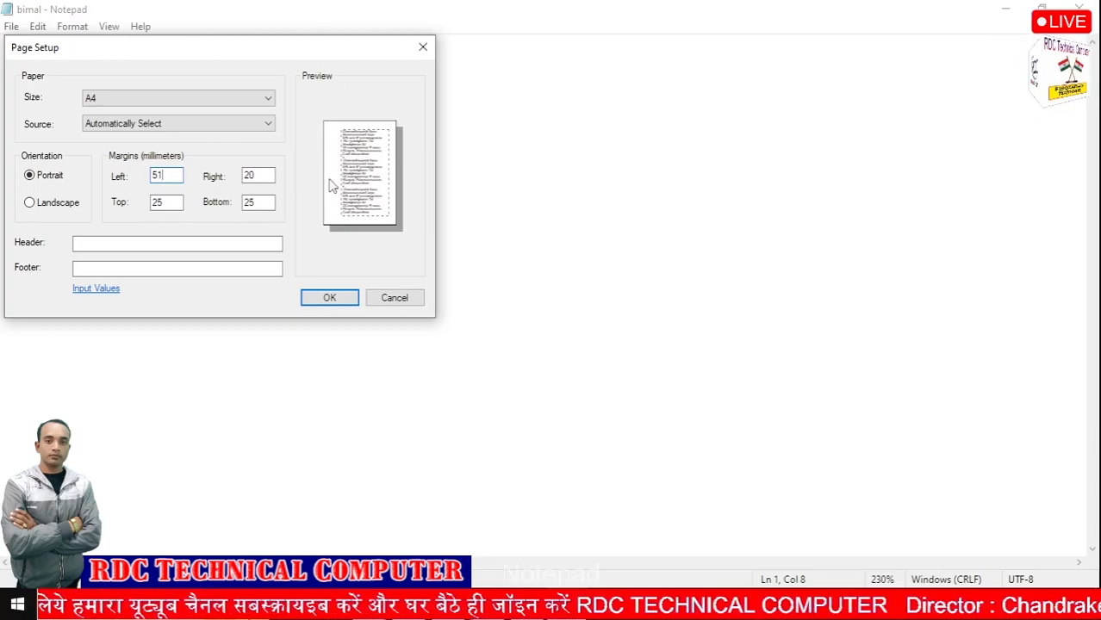
double_click(248, 175)
text(45)
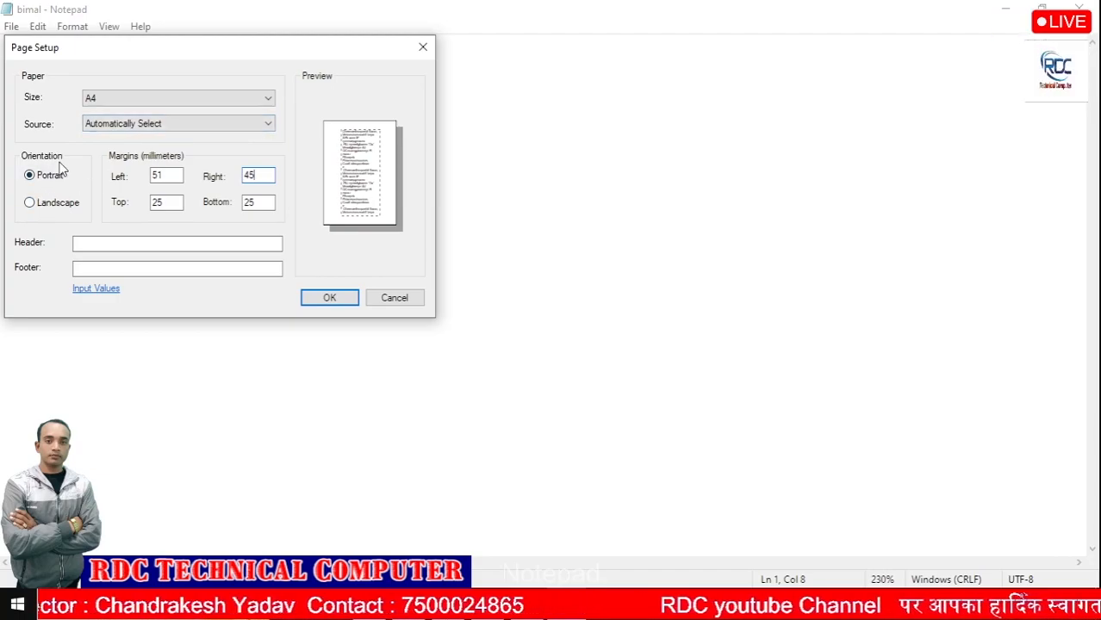
click(30, 203)
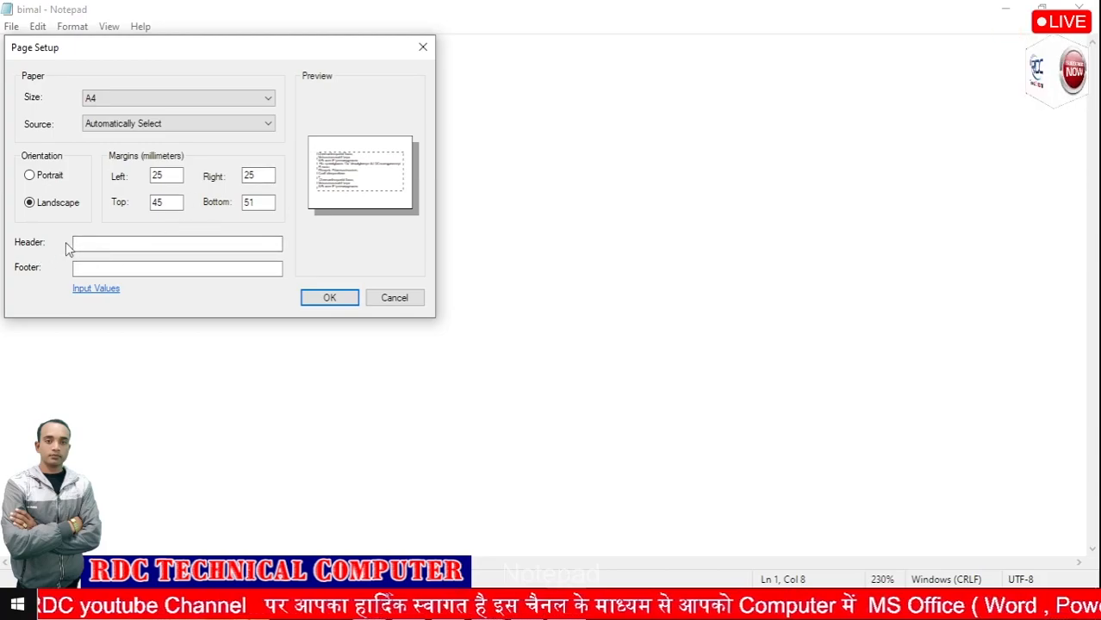
Enter "rdc technical computer" as the header and "shikohabad ,firozabad" as the footer, and apply the page setup
click(141, 244)
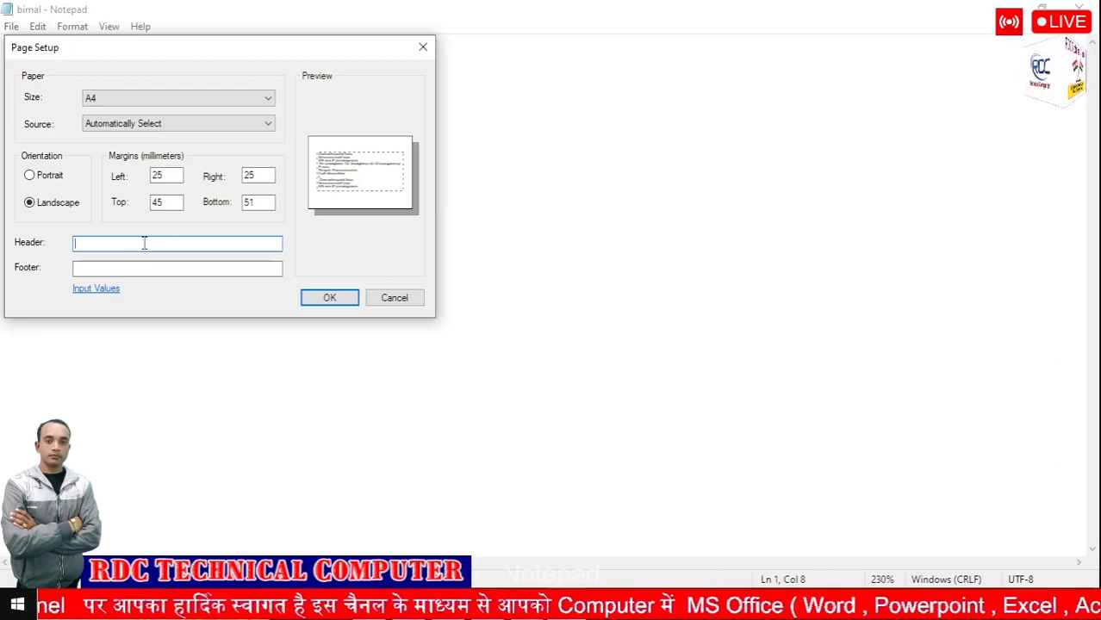
text(rdc technical computer)
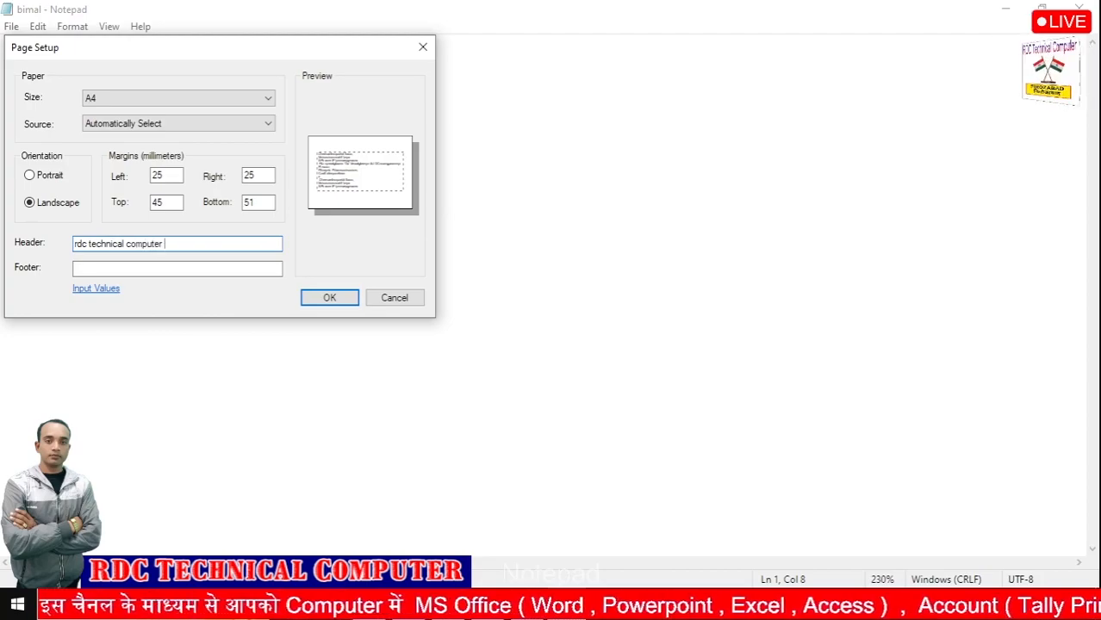
click(161, 270)
text(shik)
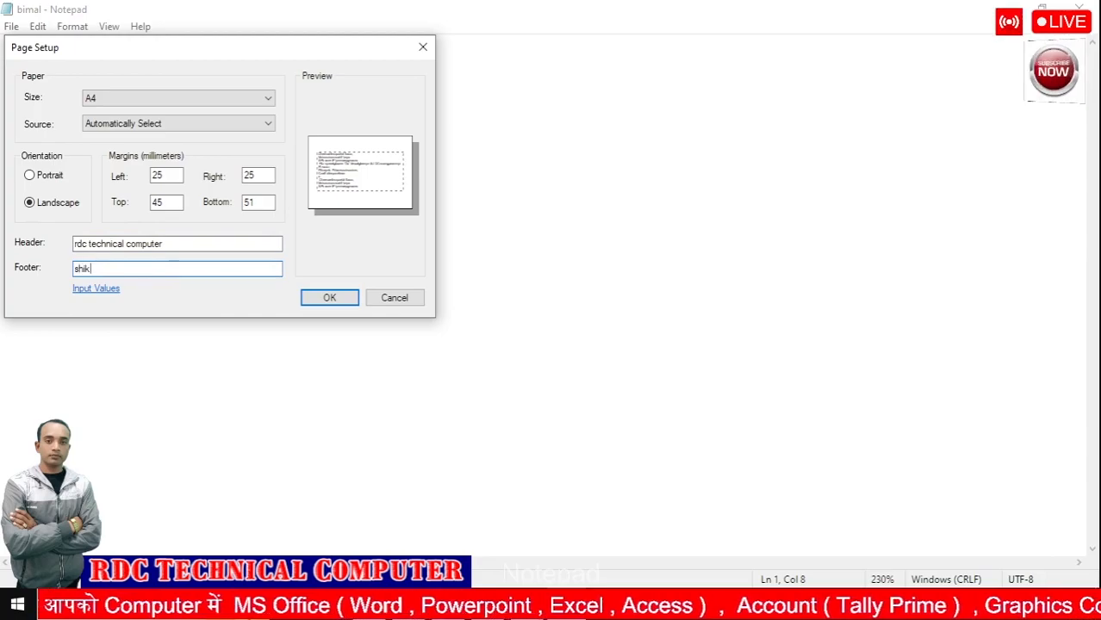
text(ohga)
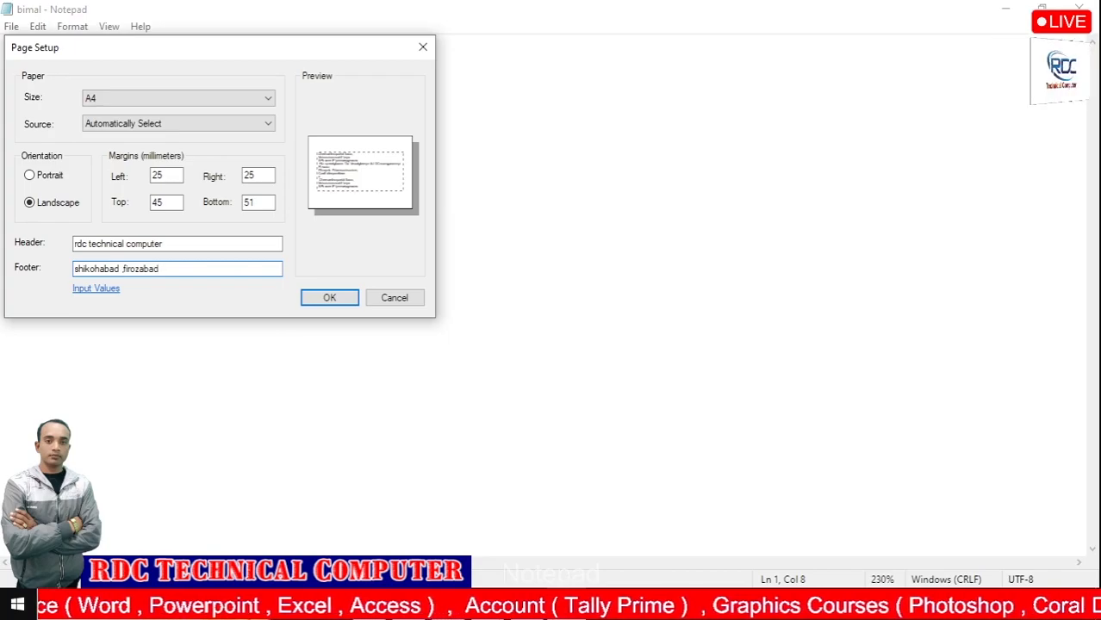
click(326, 298)
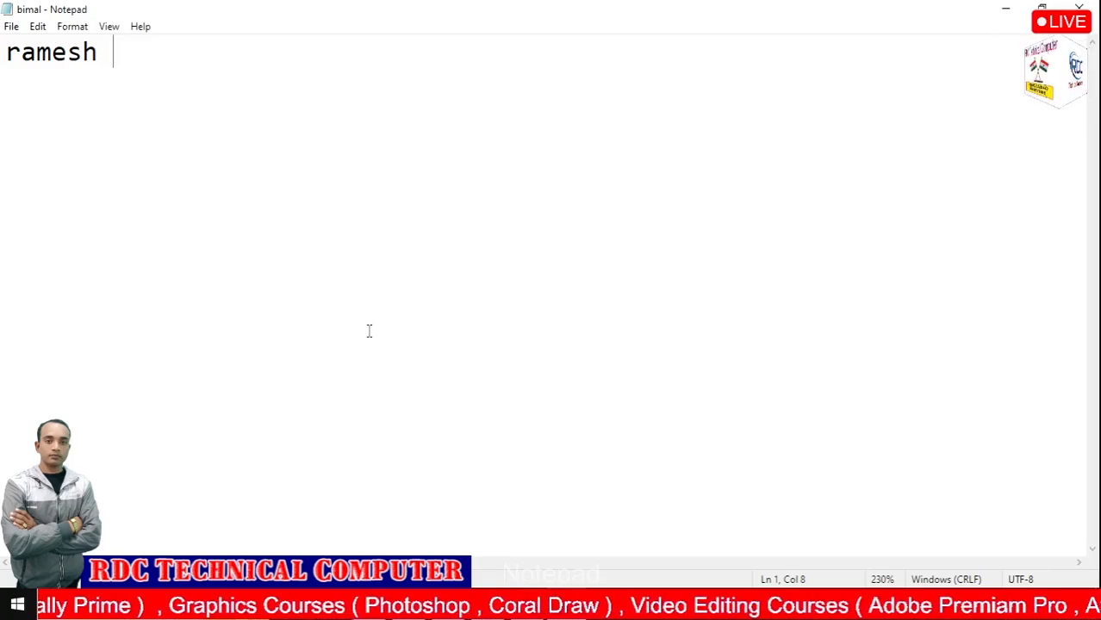
Open the print settings for the note and select Send To OneNote 2010 as the printer
click(8, 47)
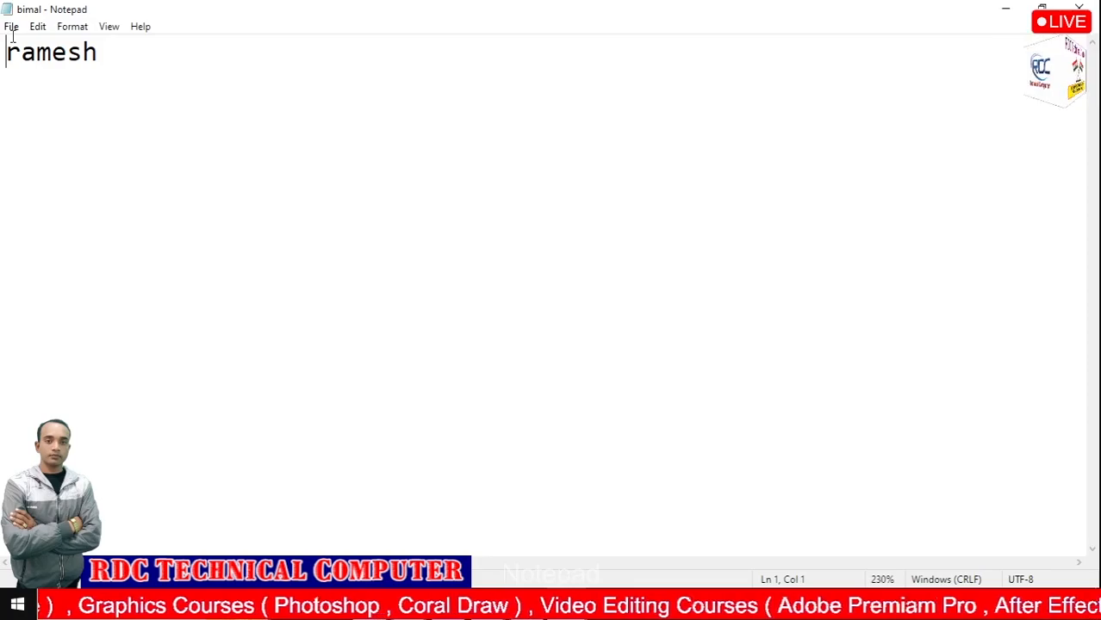
click(12, 26)
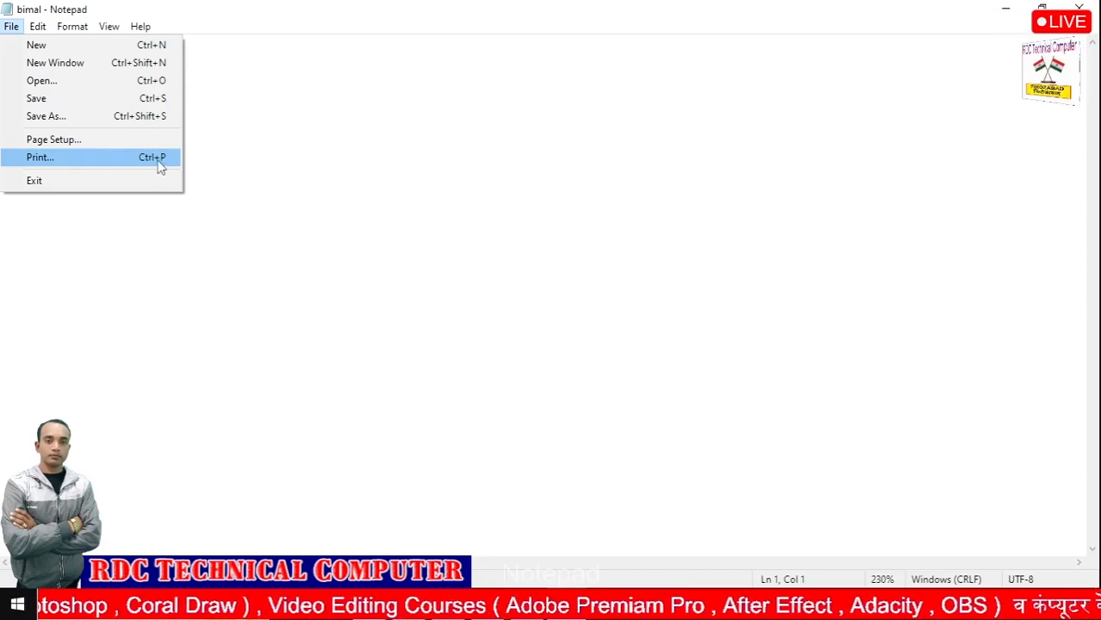
click(224, 168)
click(11, 25)
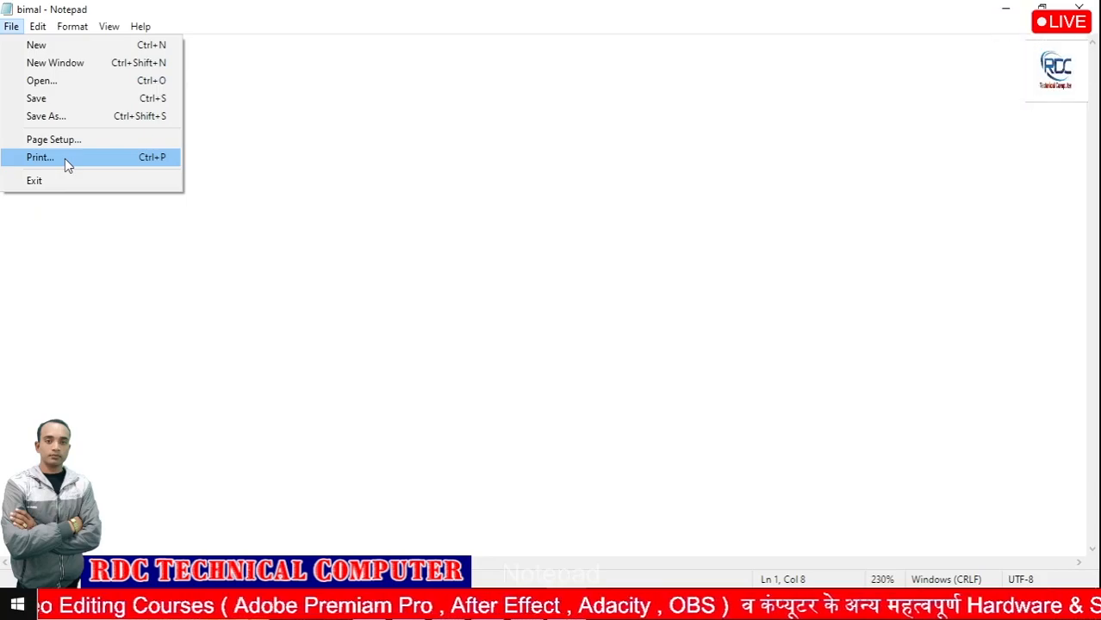
click(39, 157)
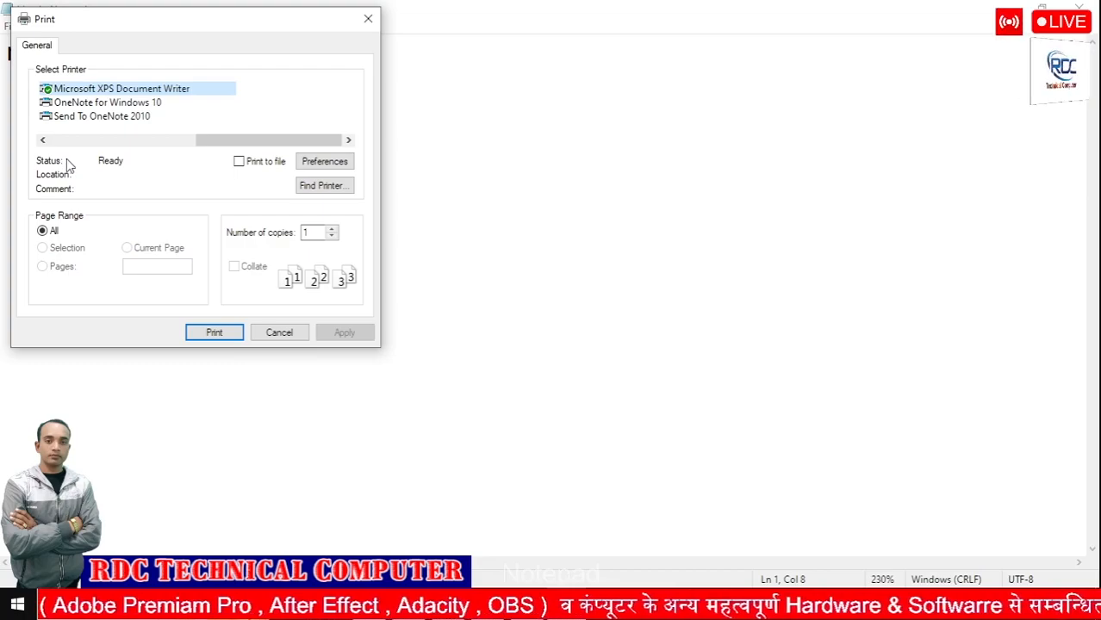
click(105, 130)
click(102, 117)
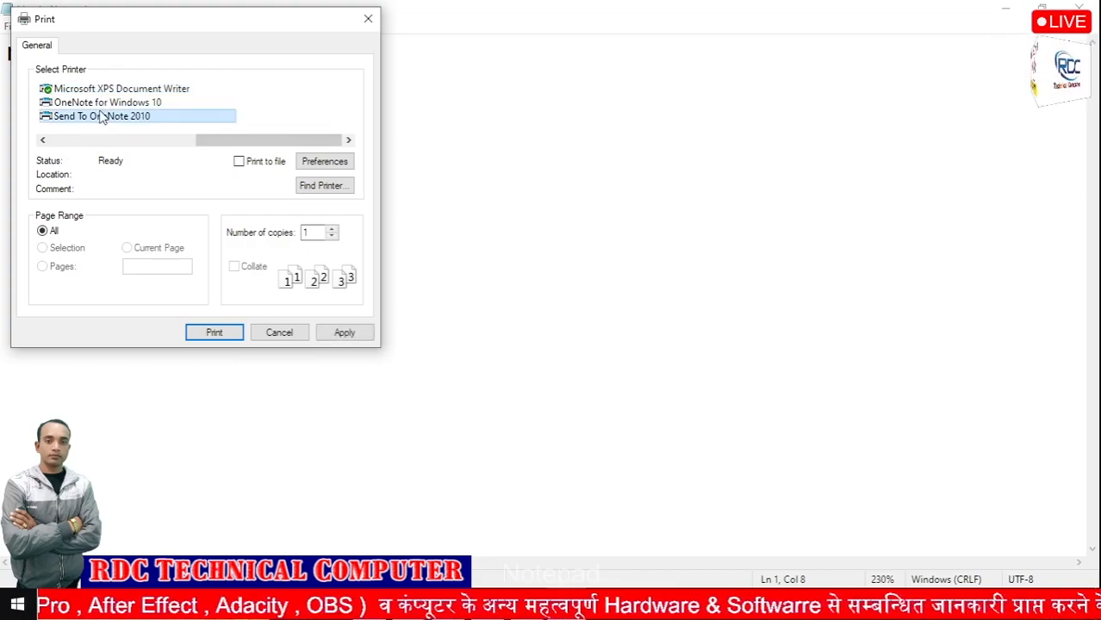
click(100, 104)
click(101, 117)
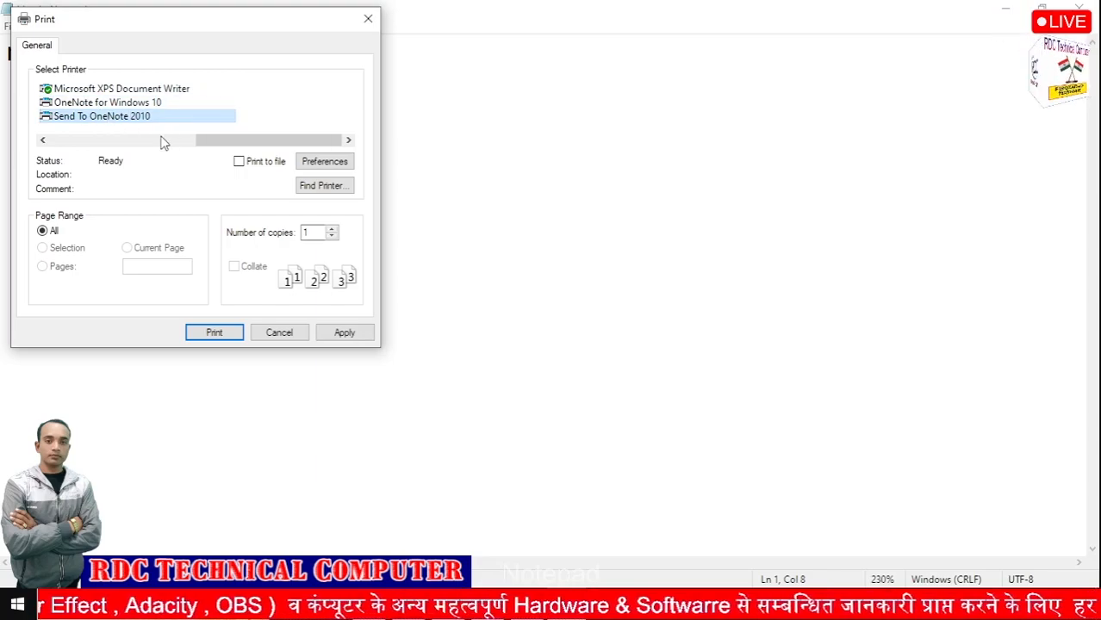
Set the number of copies to 2, apply the print settings, and send the note to the printer
click(140, 130)
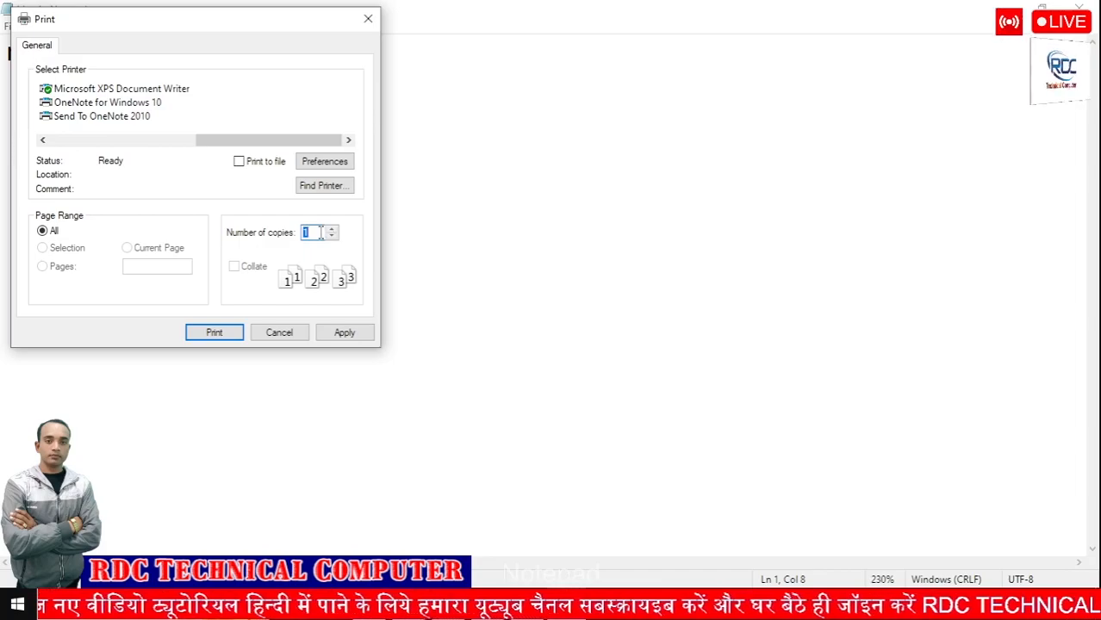
text(2)
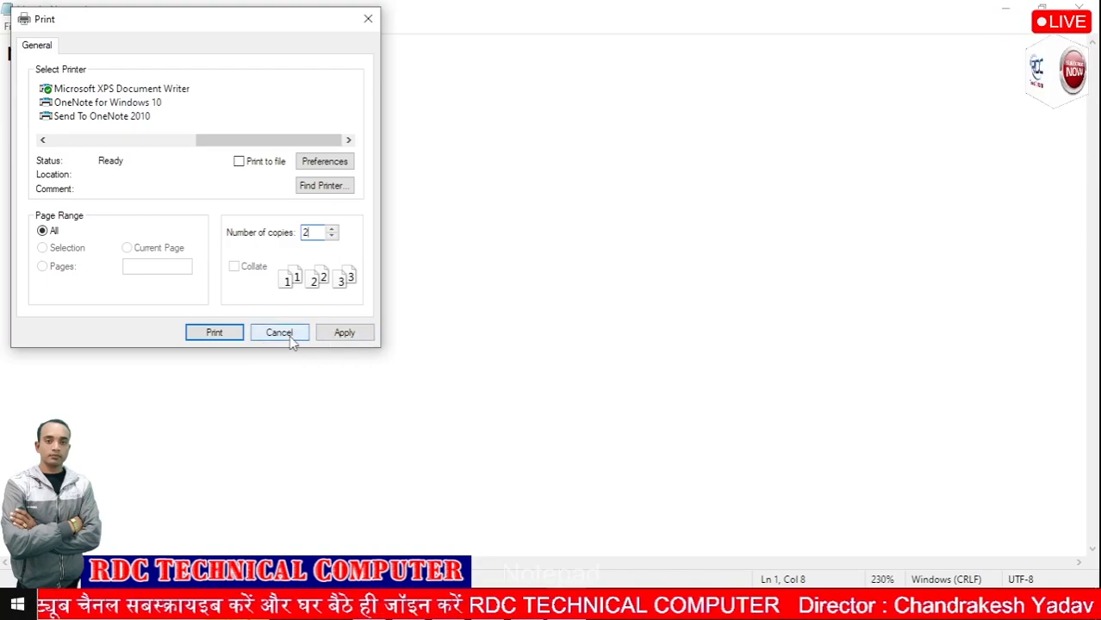
click(362, 341)
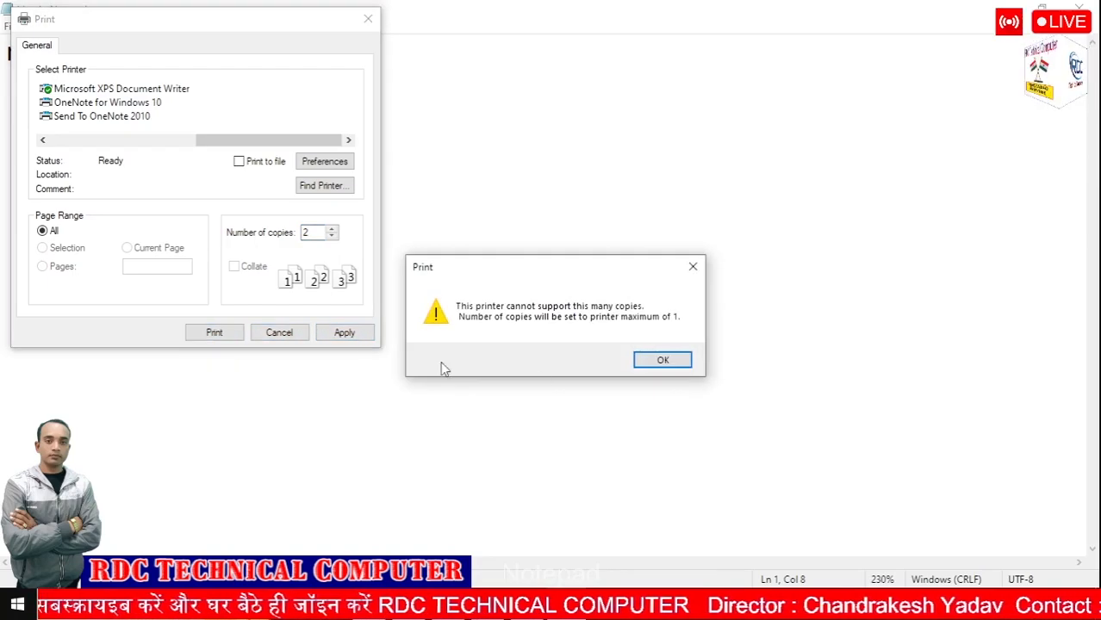
click(657, 360)
click(220, 331)
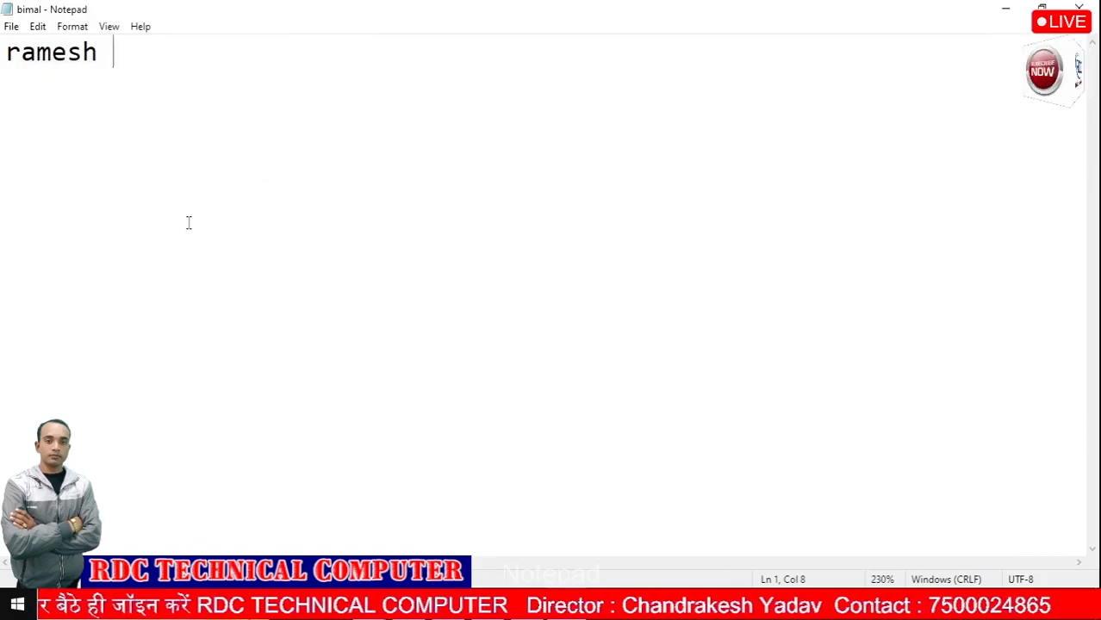
Exit Notepad and launch it again by searching Windows for "notepad"
click(12, 29)
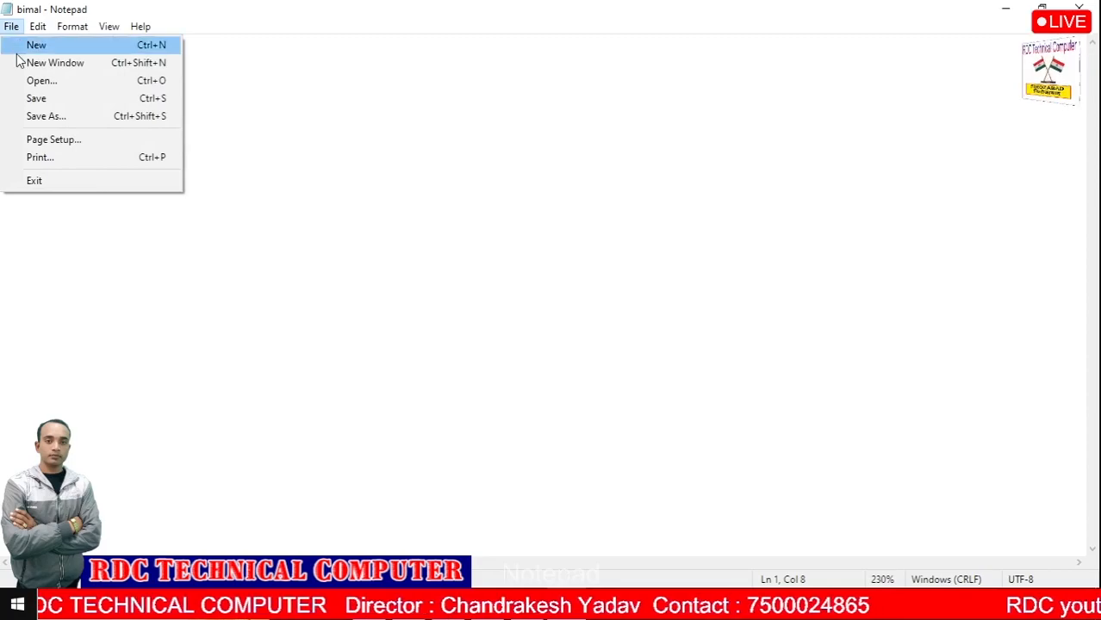
click(50, 180)
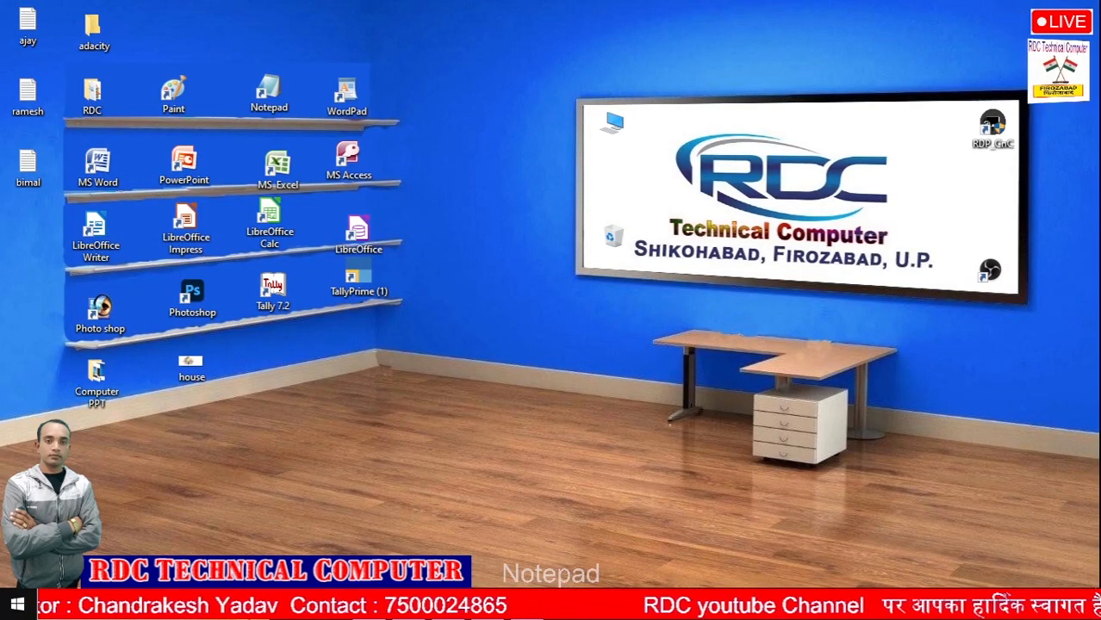
click(107, 605)
text(notepad)
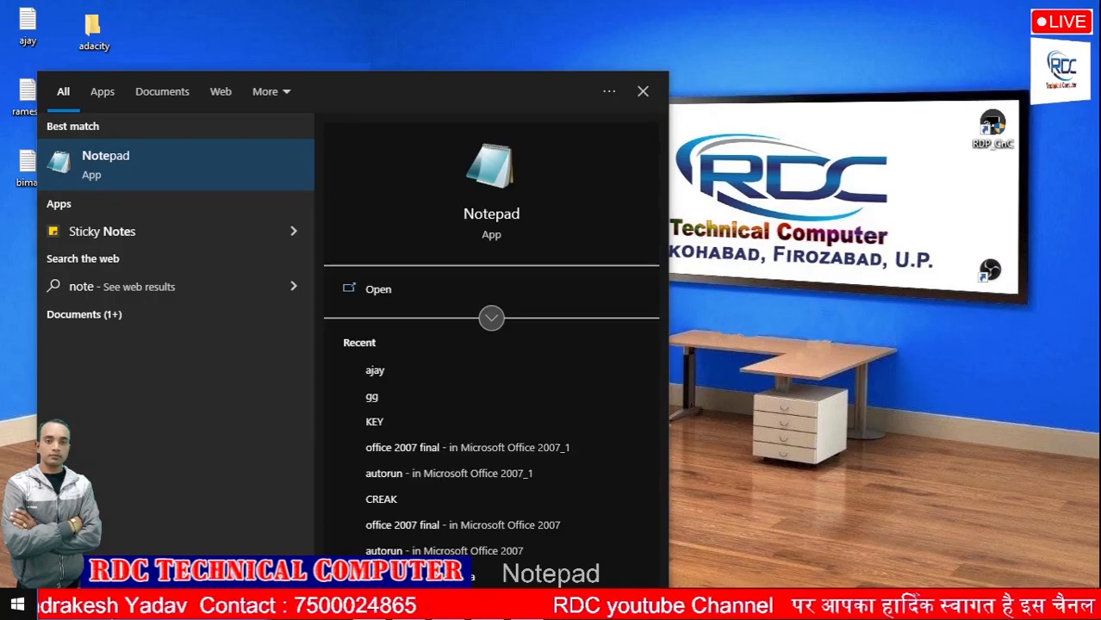
key(Return)
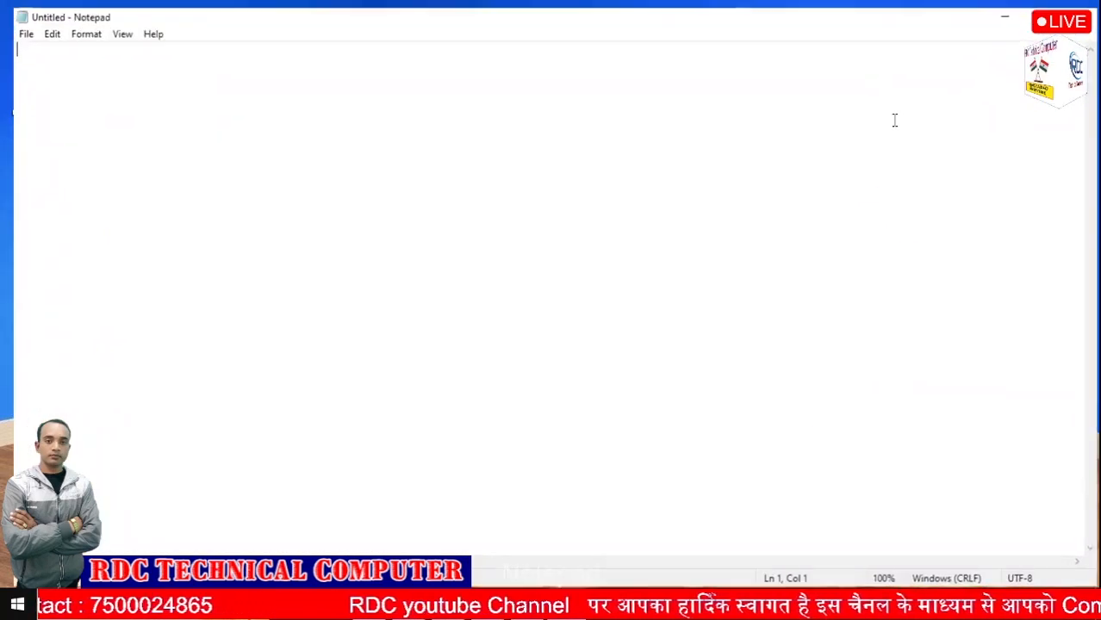
click(893, 119)
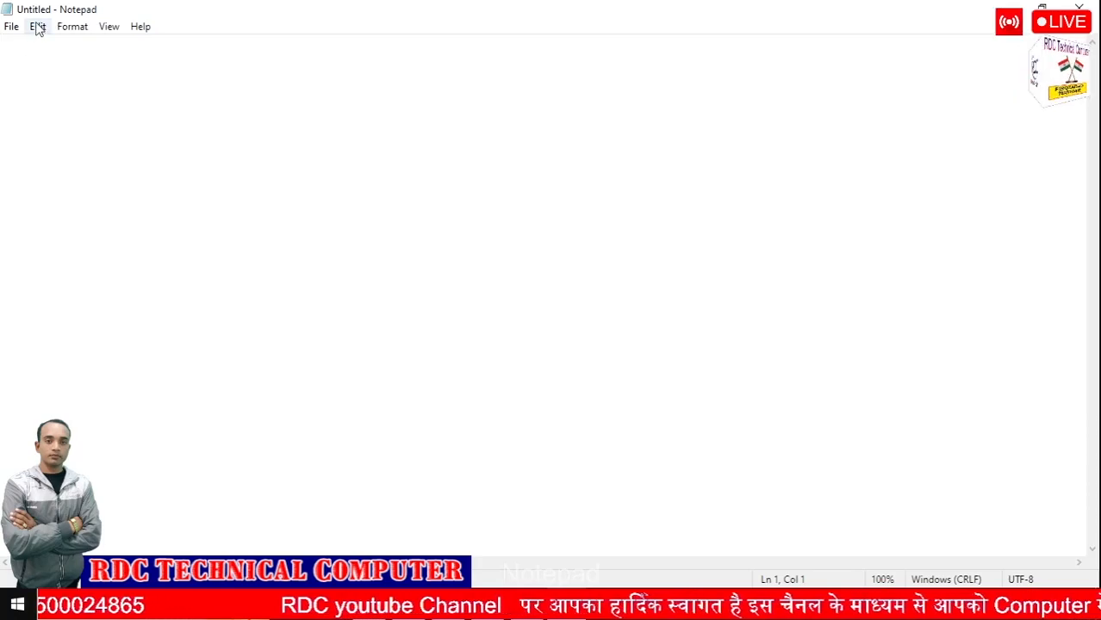
Enter "RDC Technical Computer Shikohabad" on the first line of the blank note and enlarge the text to 340% zoom
click(38, 29)
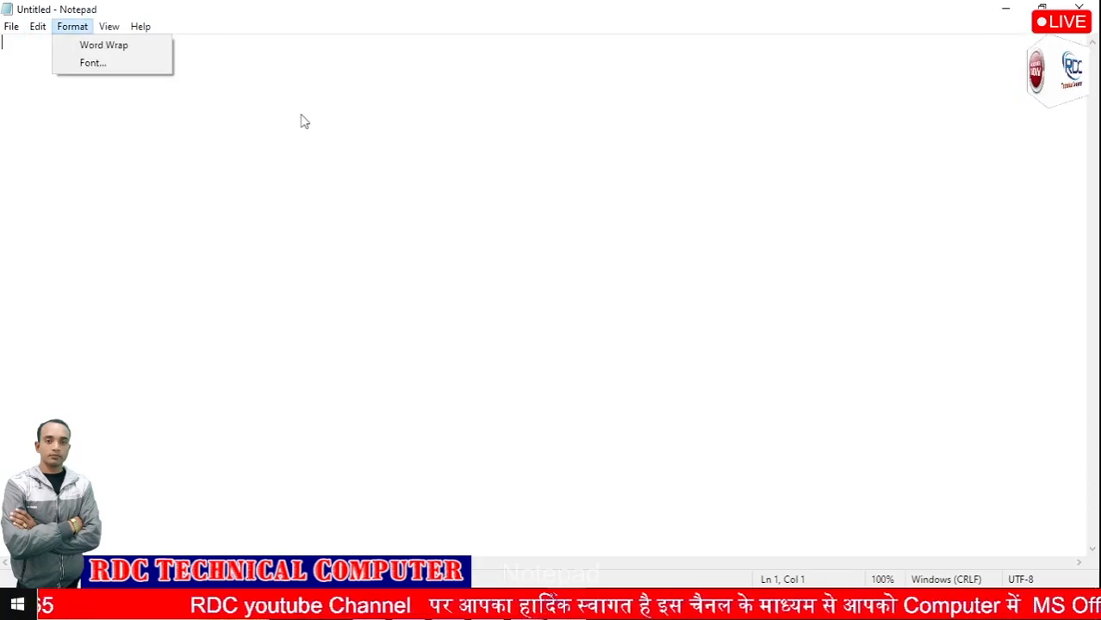
click(300, 118)
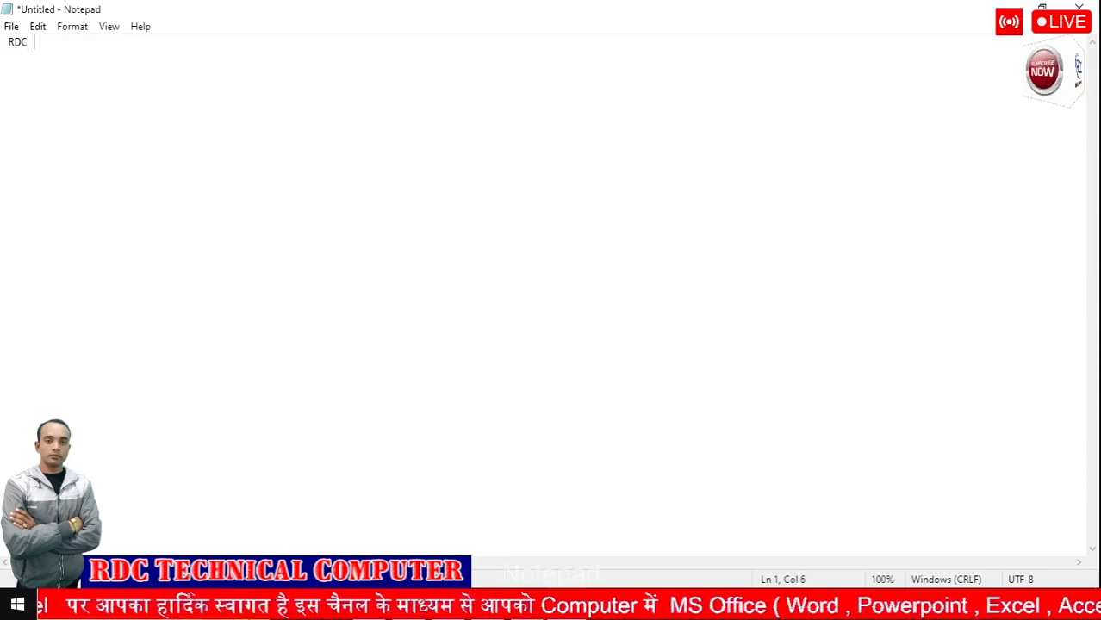
text(RDC Technical Co)
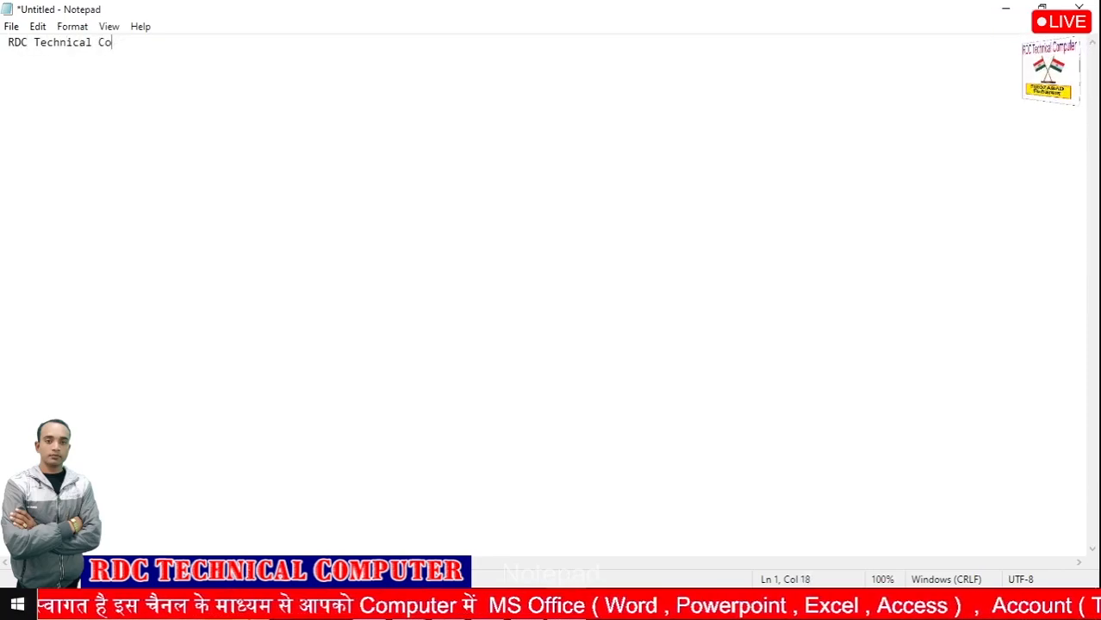
text(mputer )
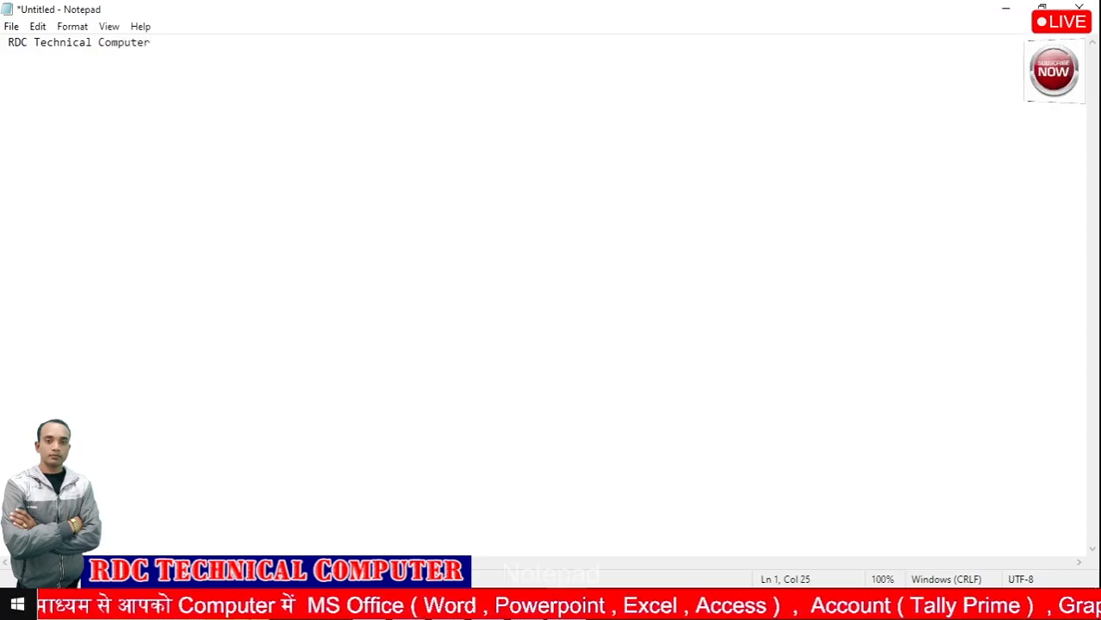
text(Shikohaba)
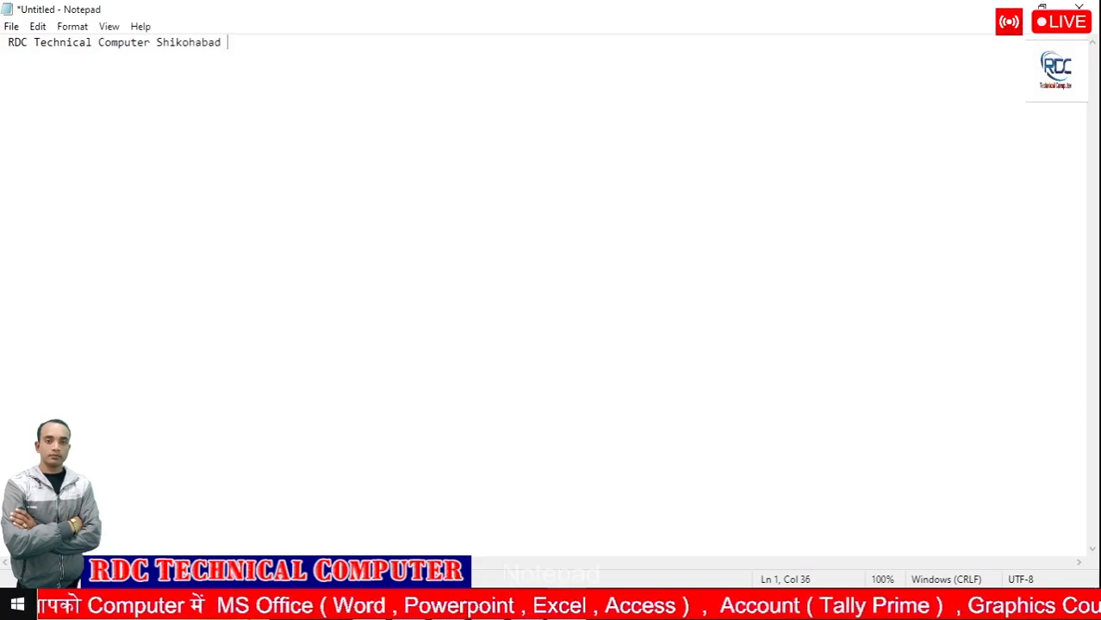
text(d)
ctrl+scroll(183, 101, up, 20)
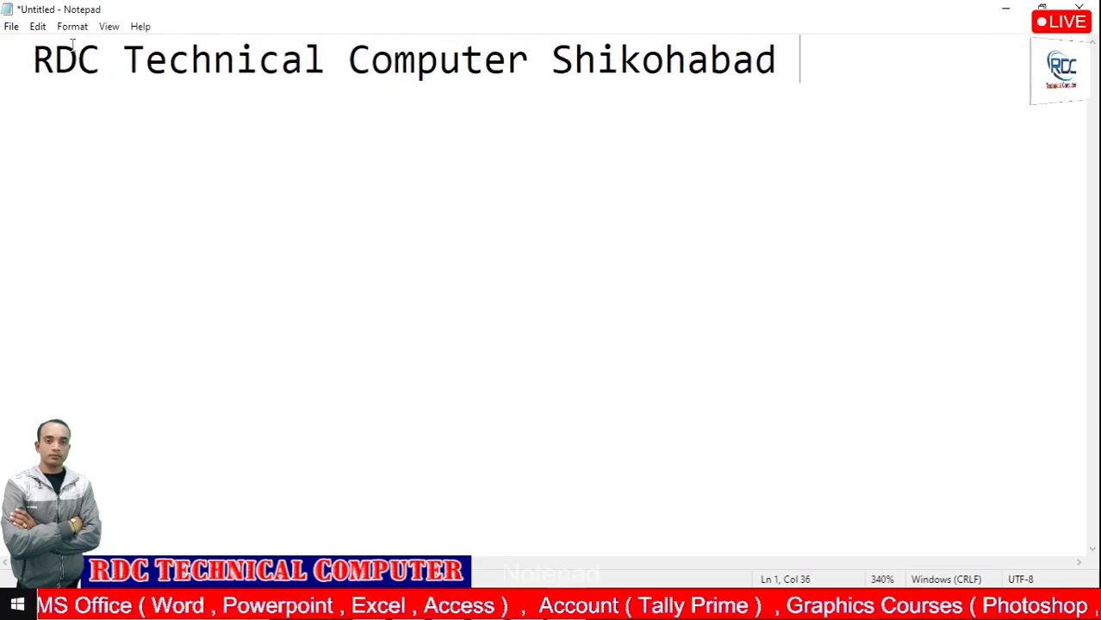
Select "RDC" in the first line and check which edit commands are available for it
drag(30, 53, 97, 57)
click(42, 29)
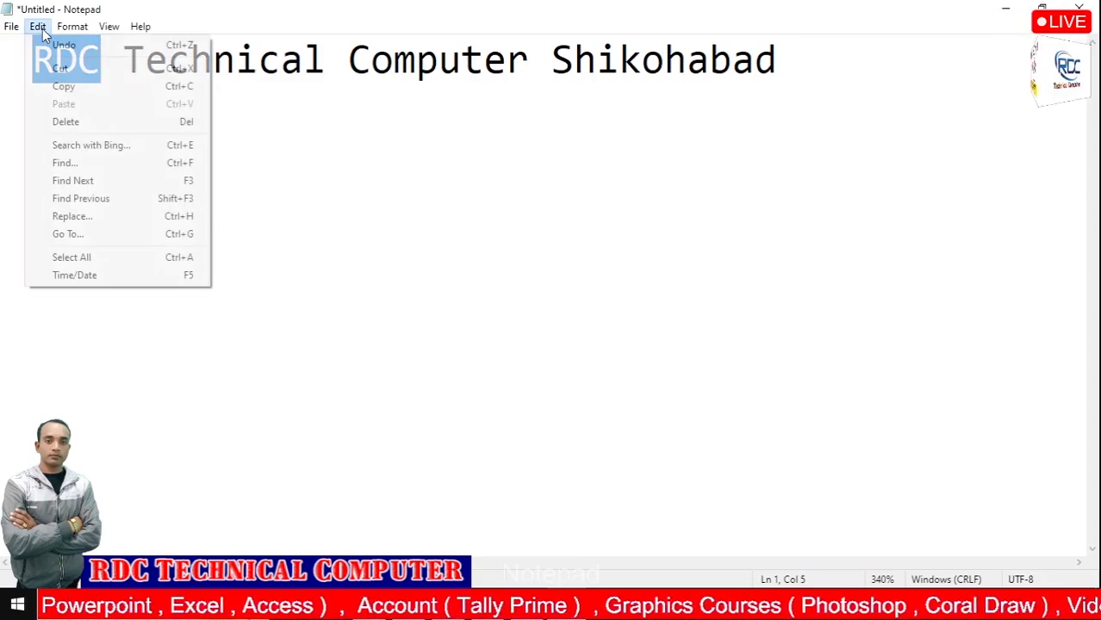
click(427, 267)
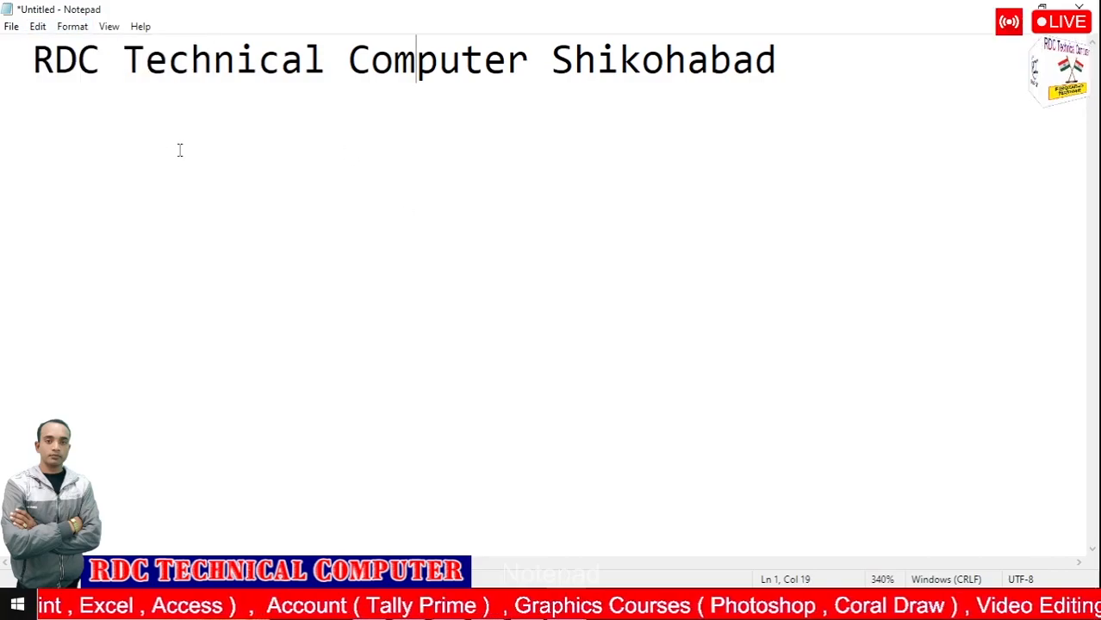
Add the word "firozabad" at the end of the first line
click(782, 56)
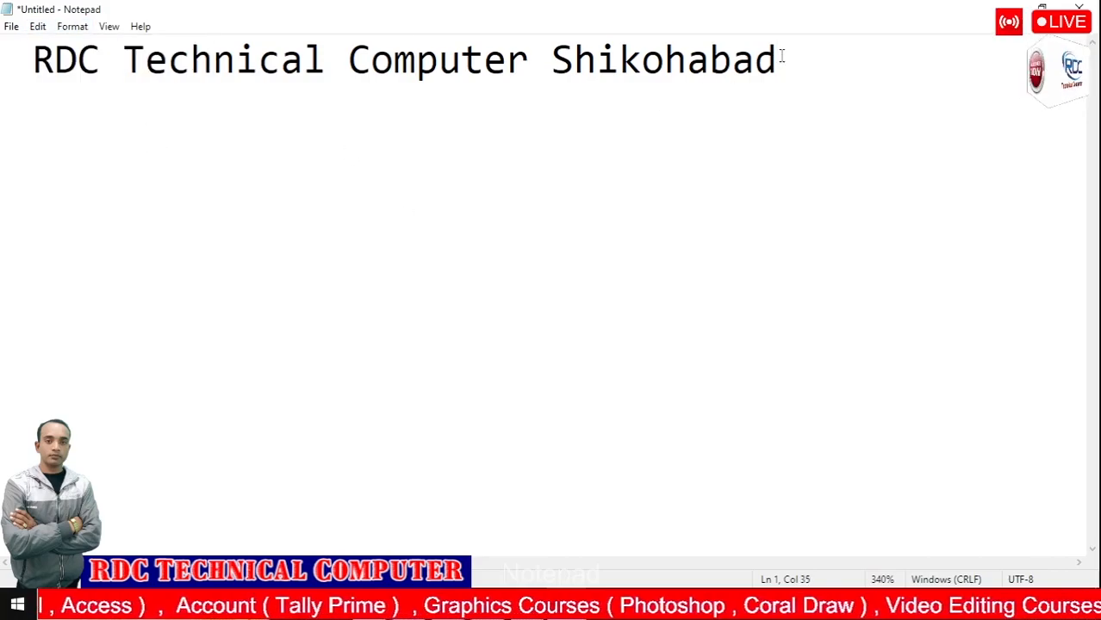
text(firo)
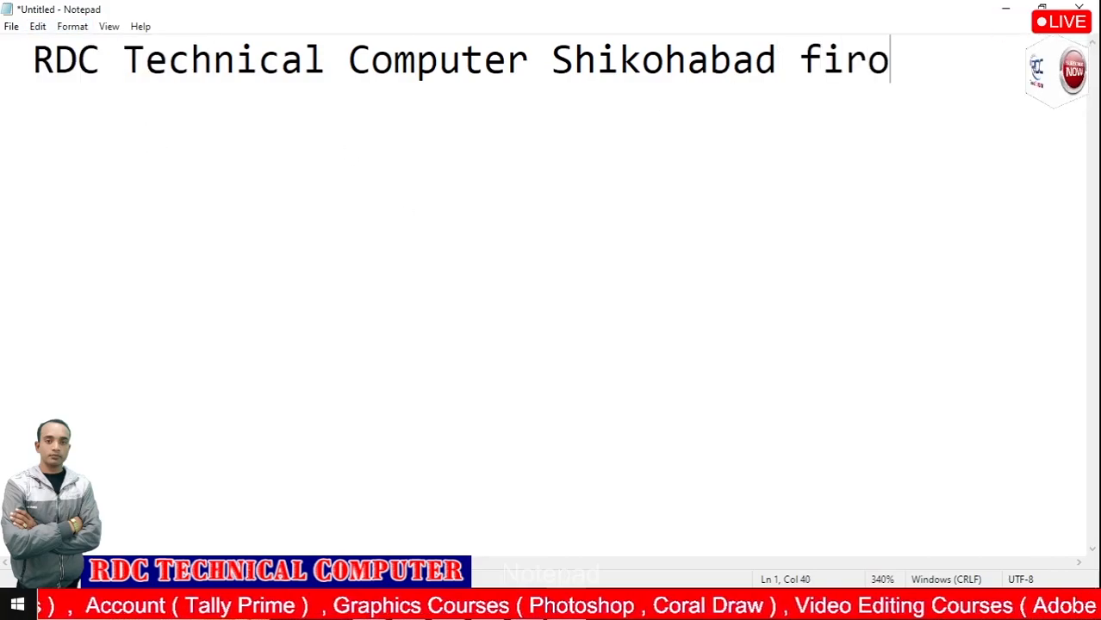
text(zaba d)
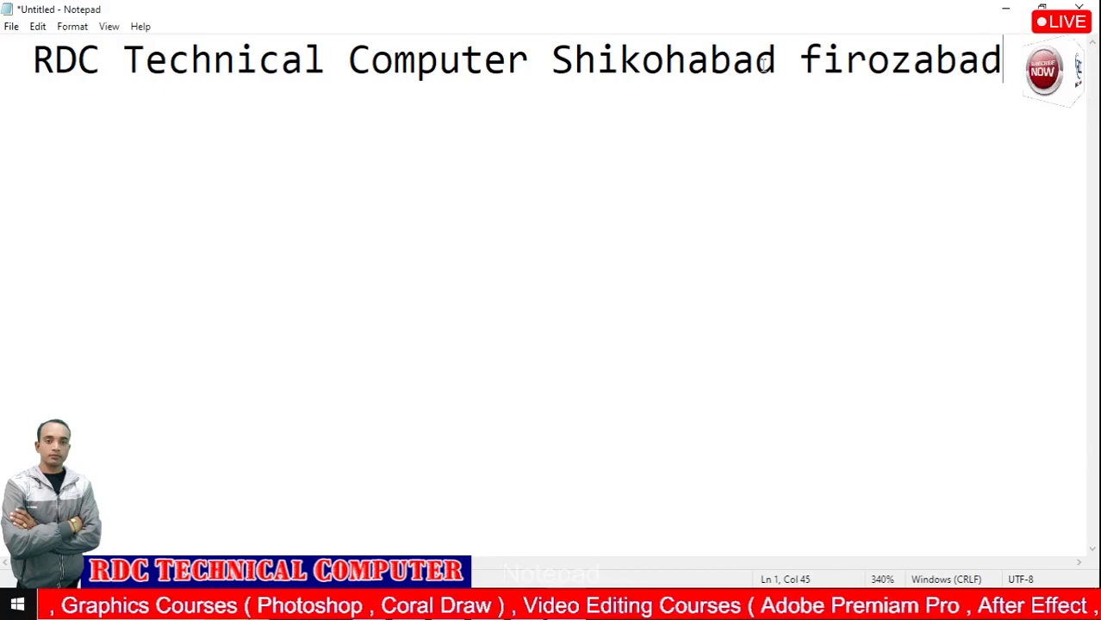
Undo the latest text edit at the end of the line, three times in a row
click(38, 26)
mouse_move(62, 43)
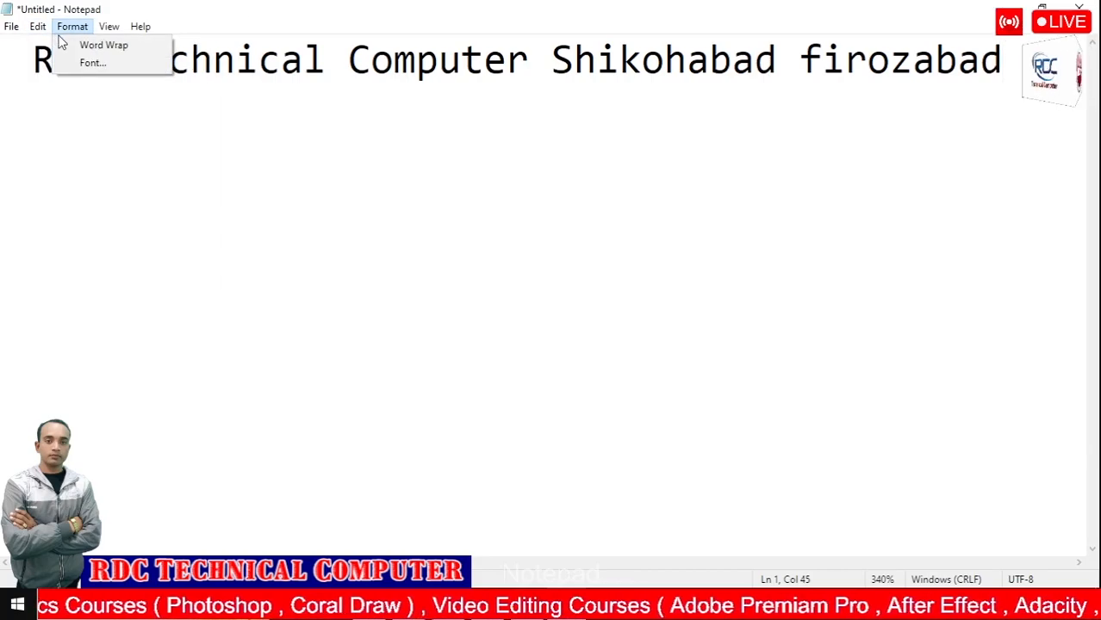
mouse_move(38, 26)
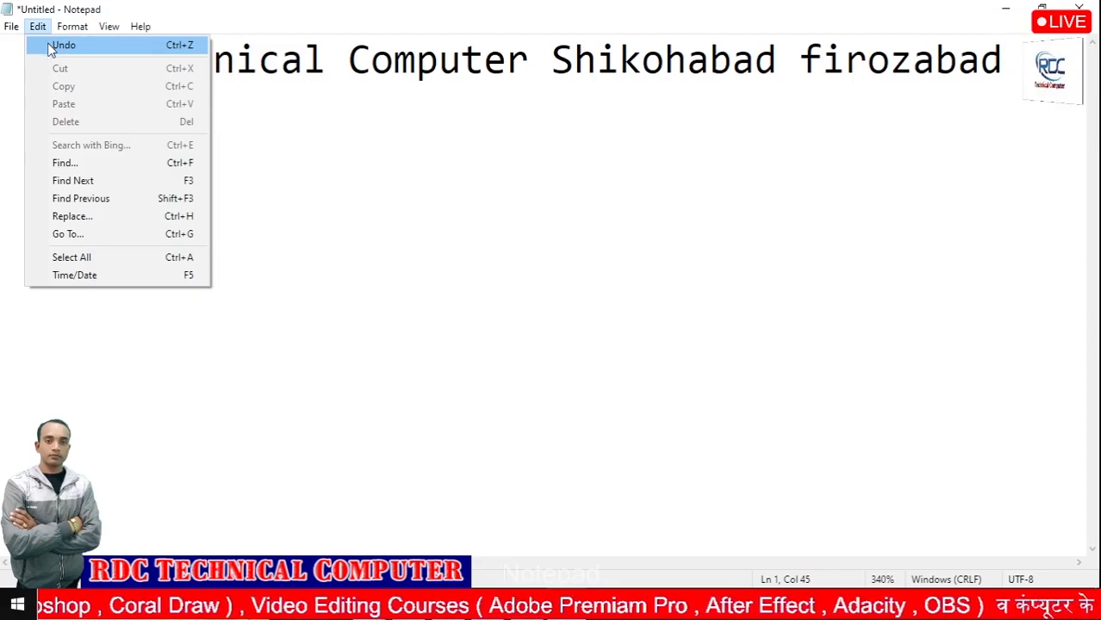
click(57, 45)
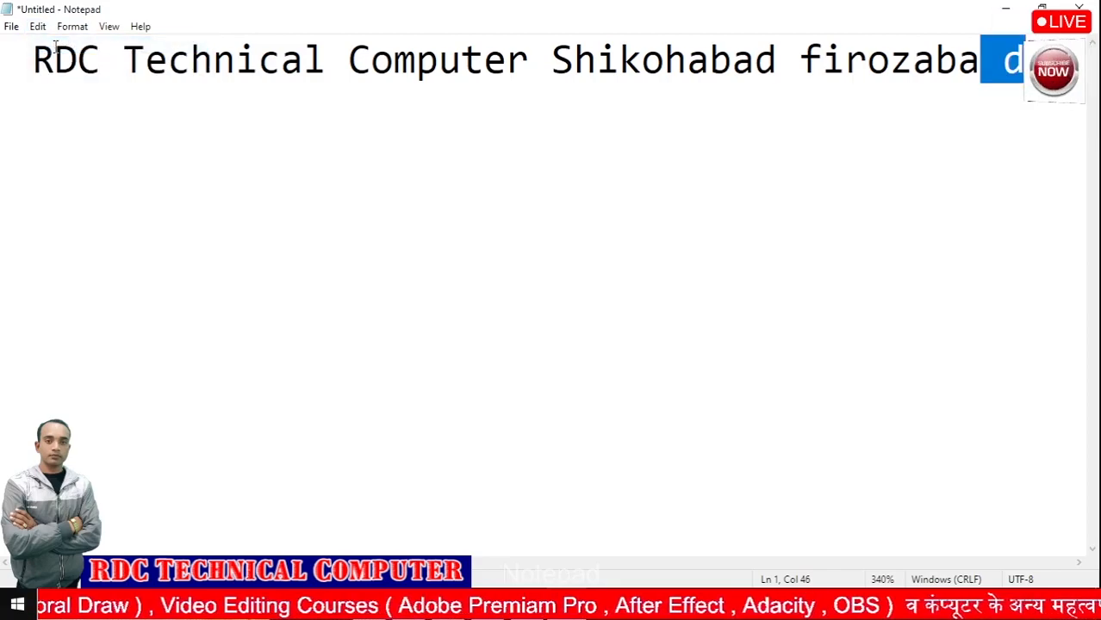
click(55, 60)
click(38, 27)
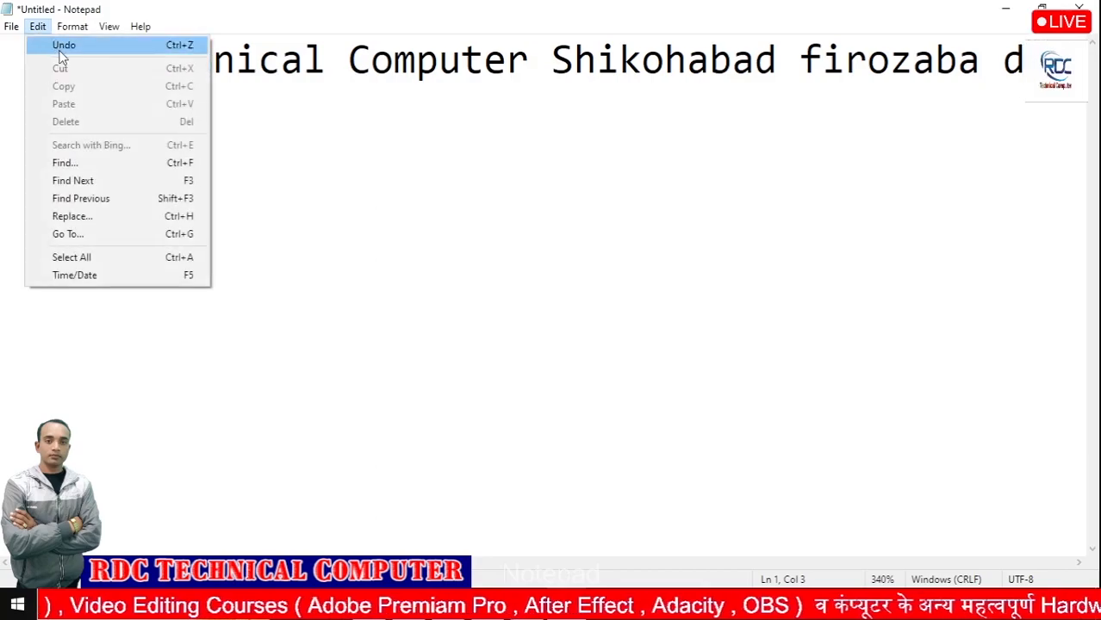
click(57, 45)
click(38, 26)
click(57, 48)
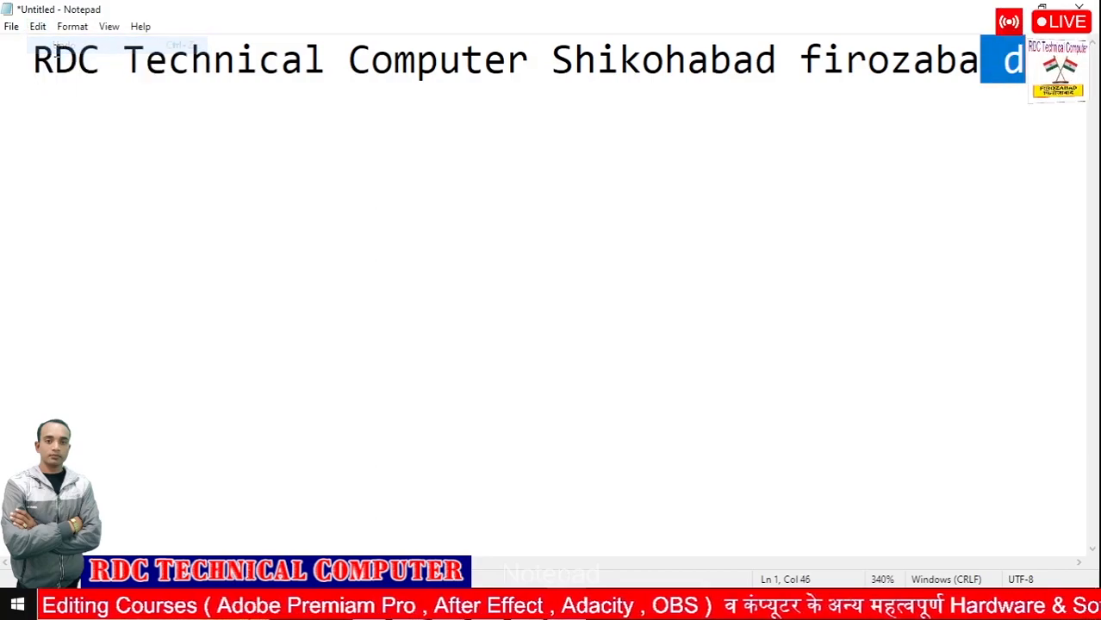
click(38, 25)
click(250, 160)
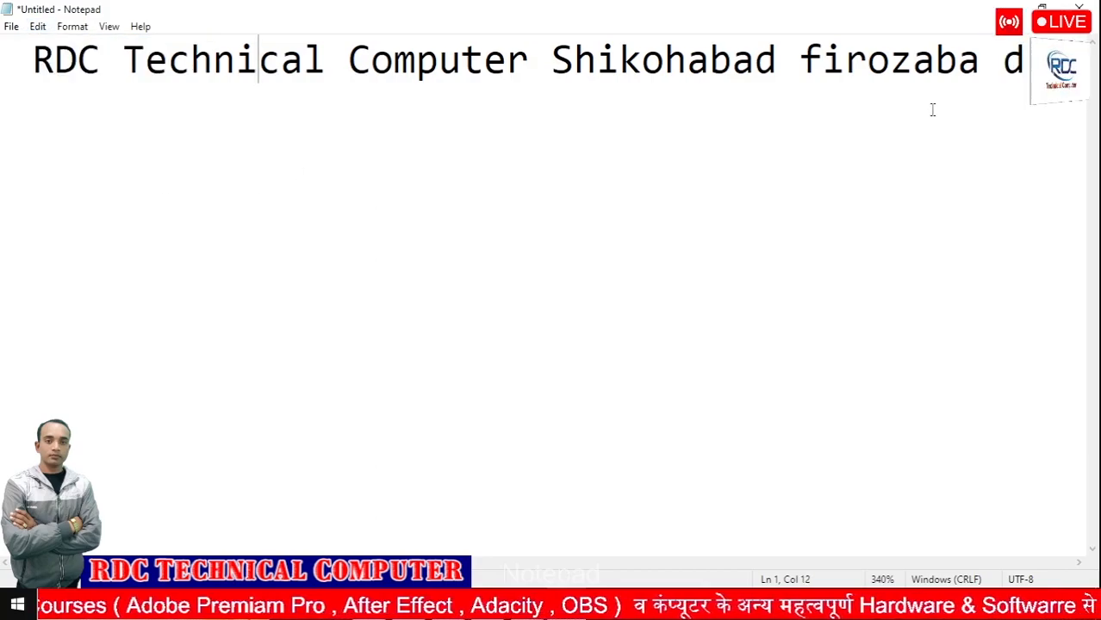
Delete "firozaba d" from the end of the line, undo the deletion, and delete it again
drag(1025, 62, 799, 76)
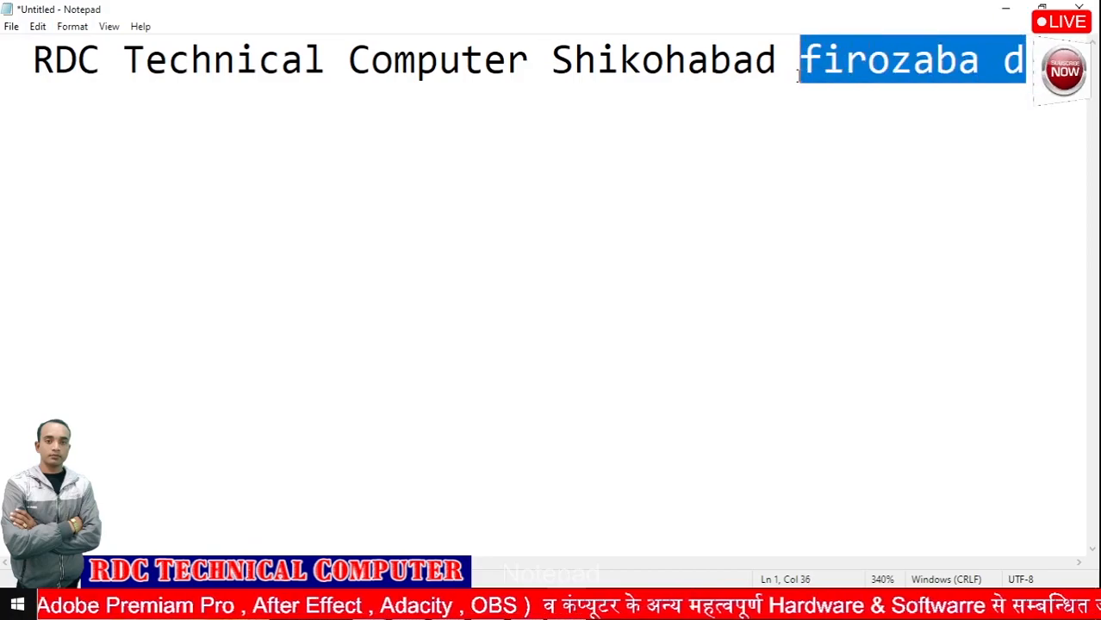
key(Delete)
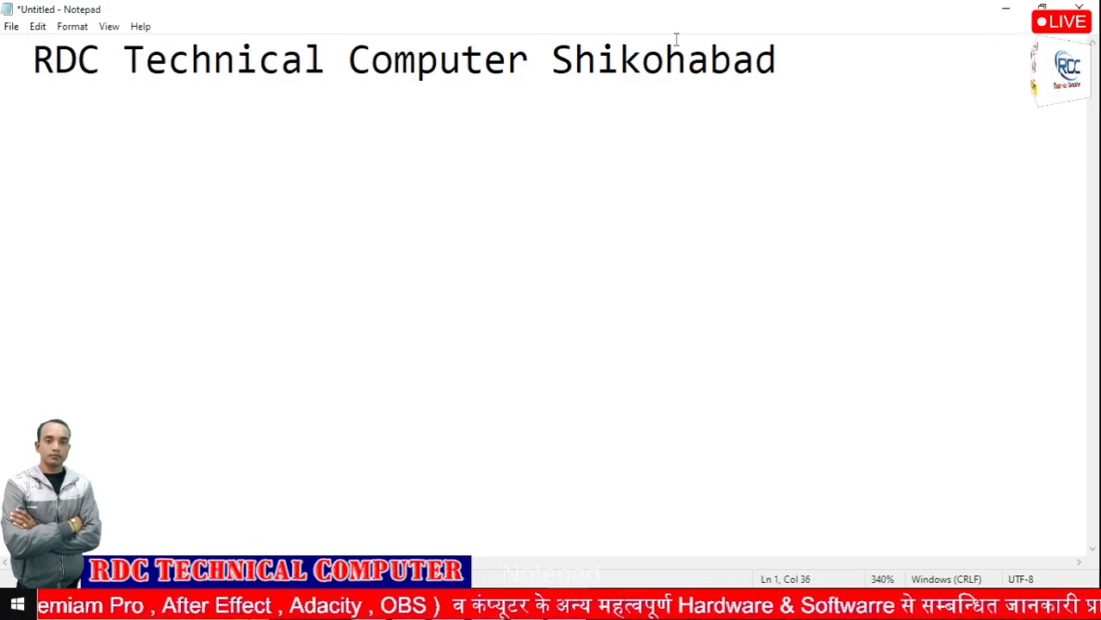
key(ctrl+z)
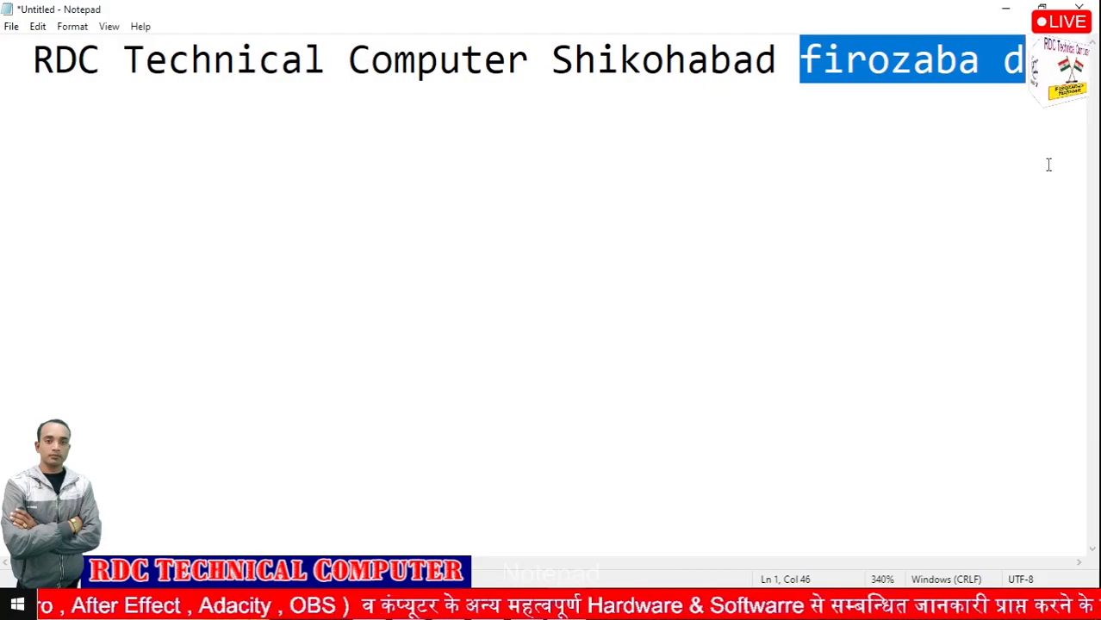
key(Delete)
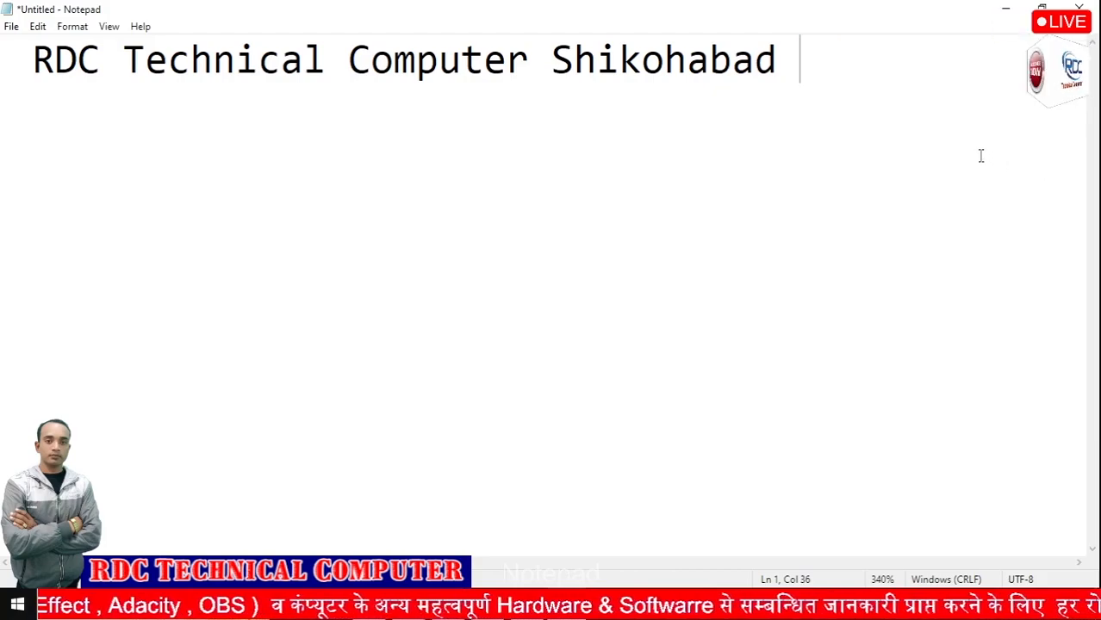
Cut the whole text "RDC Technical Computer Shikohabad" from the first line
click(36, 28)
click(786, 76)
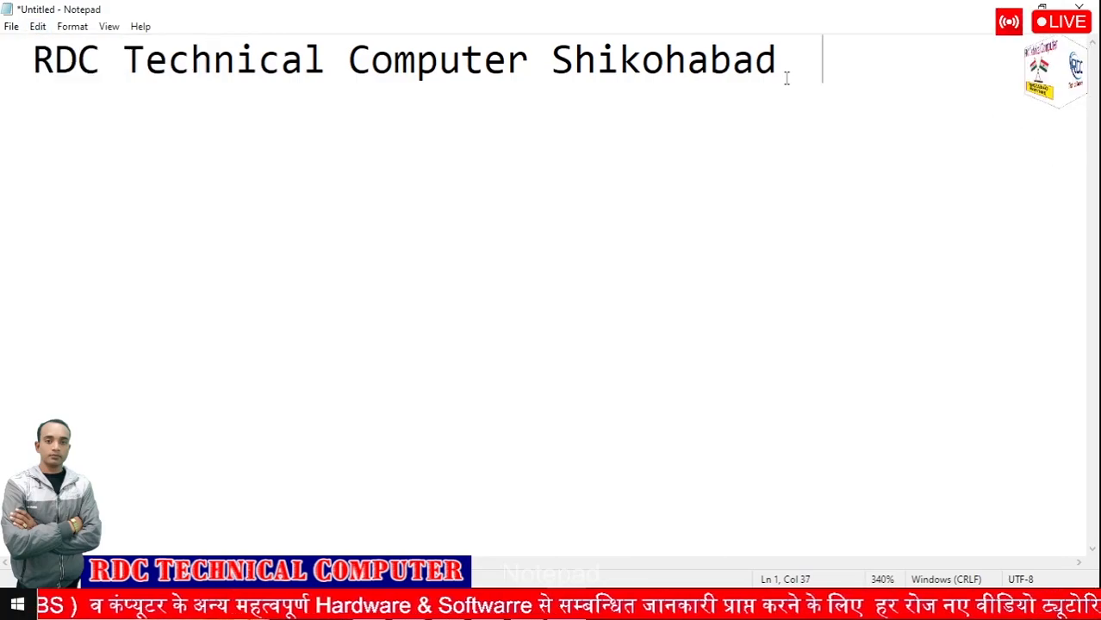
drag(779, 62, 31, 60)
key(super+c)
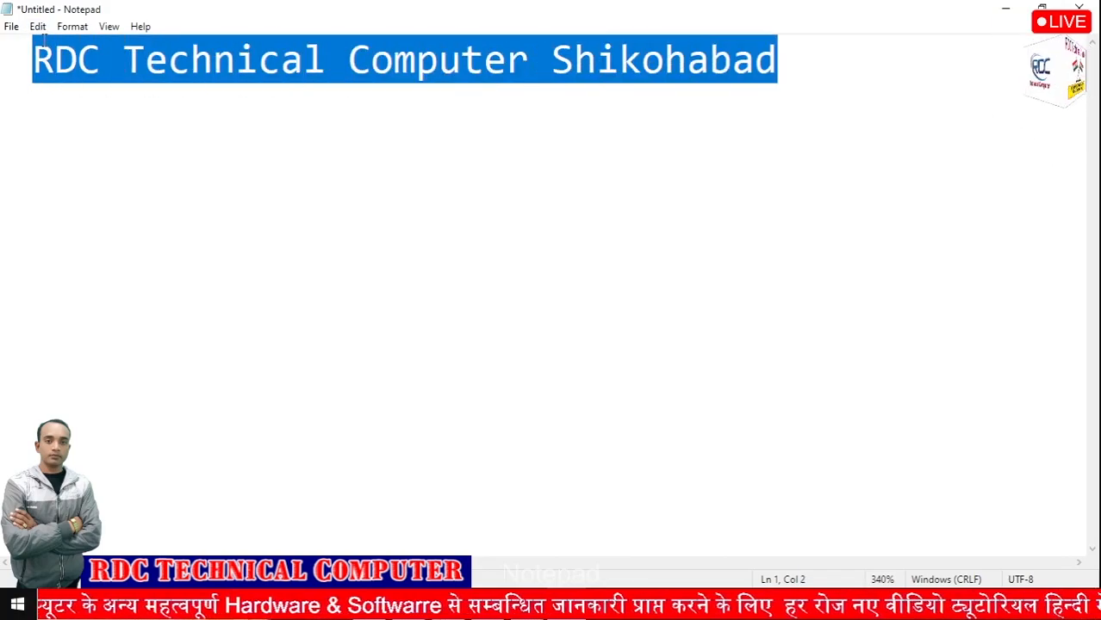
click(35, 28)
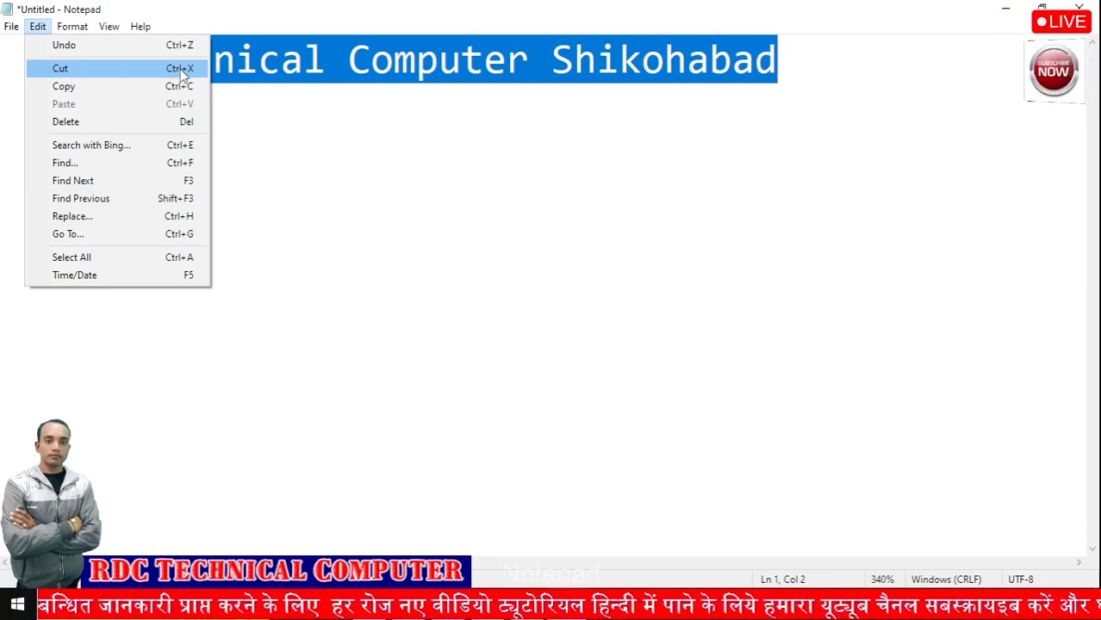
click(105, 68)
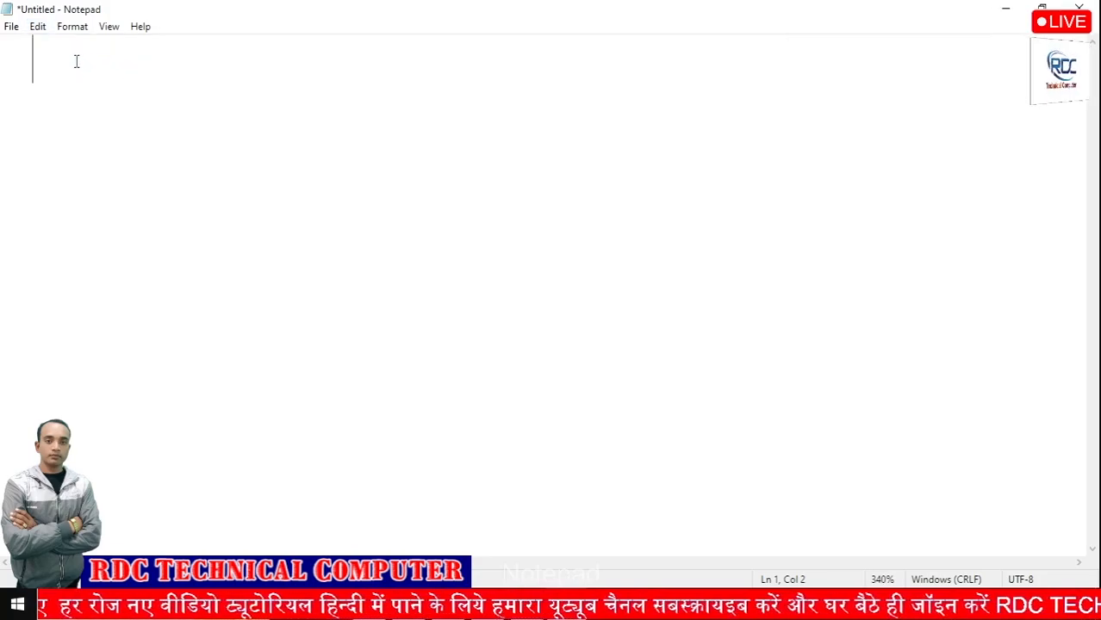
Paste the cut text "RDC Technical Computer Shikohabad" after the leading spaces on the first line
click(38, 28)
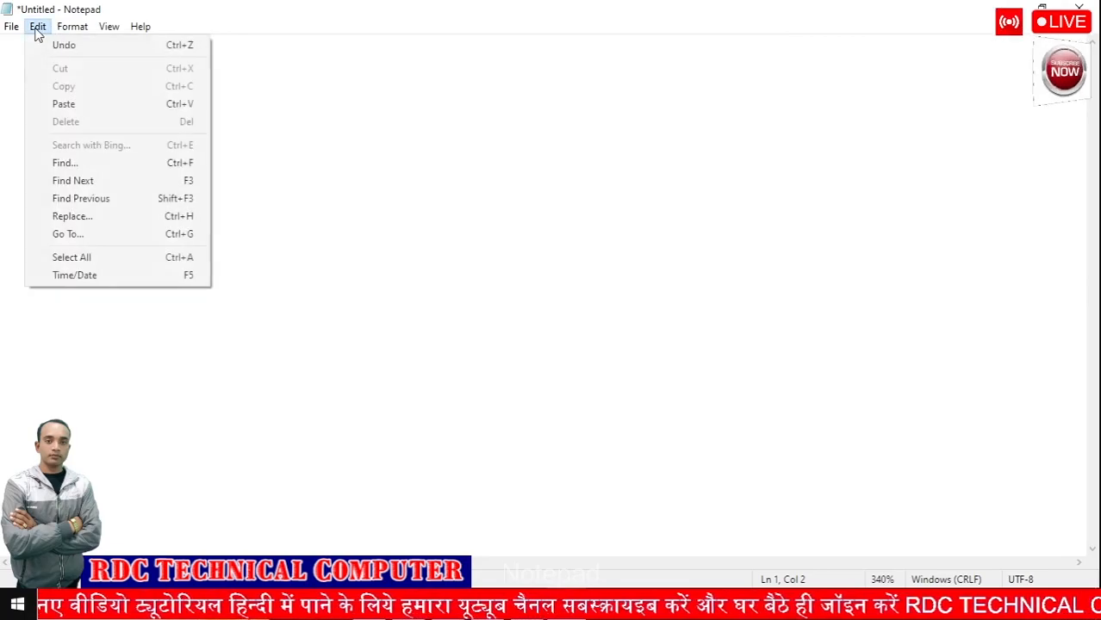
click(318, 229)
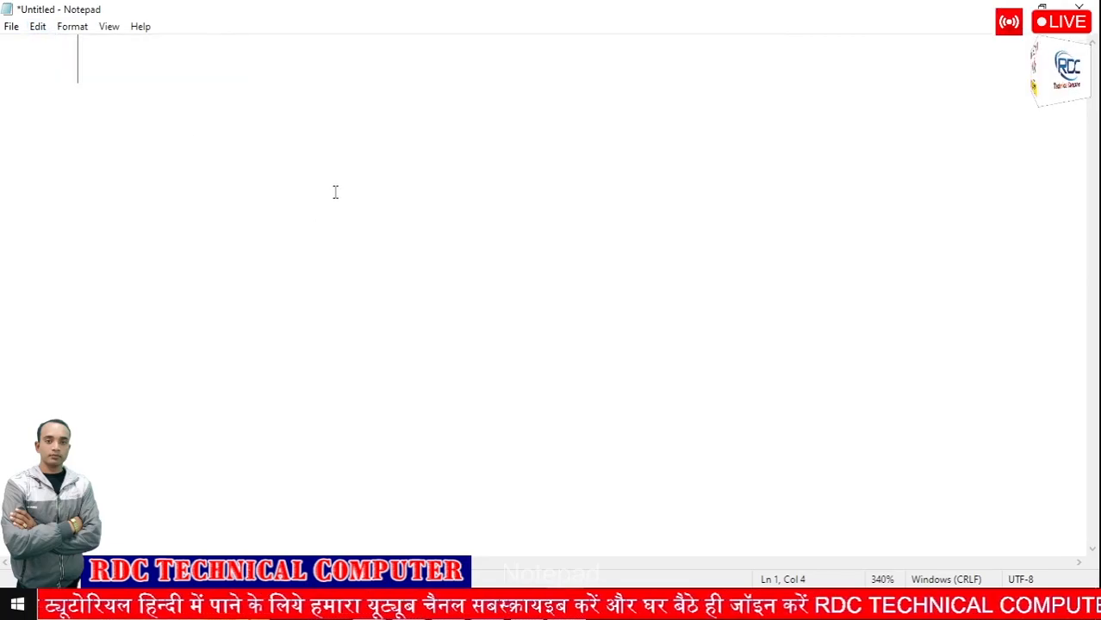
click(38, 26)
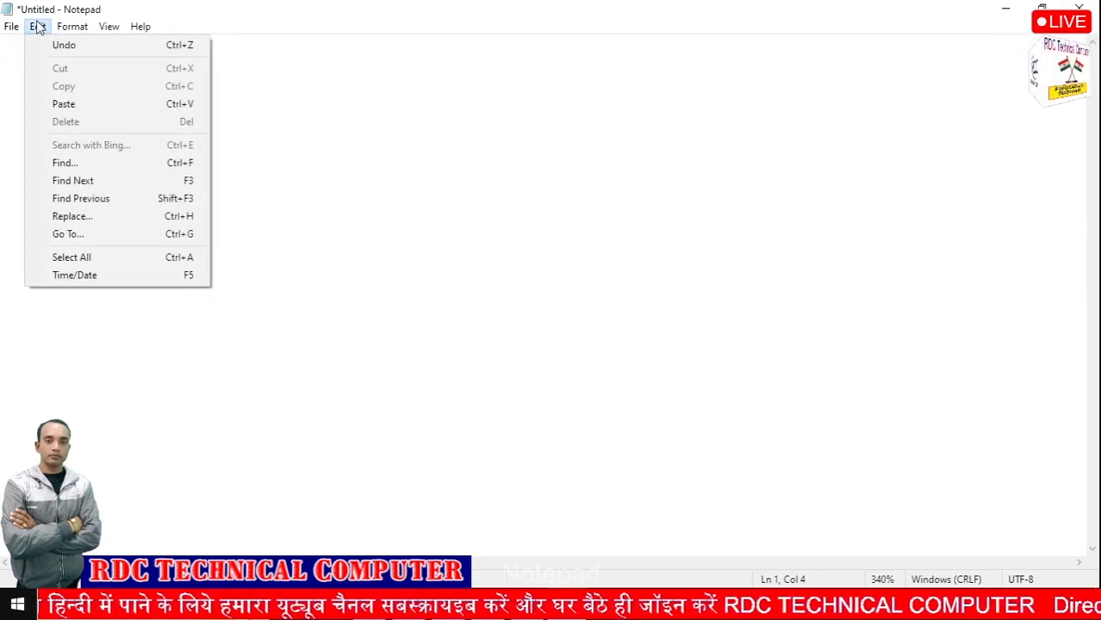
click(73, 27)
mouse_move(38, 28)
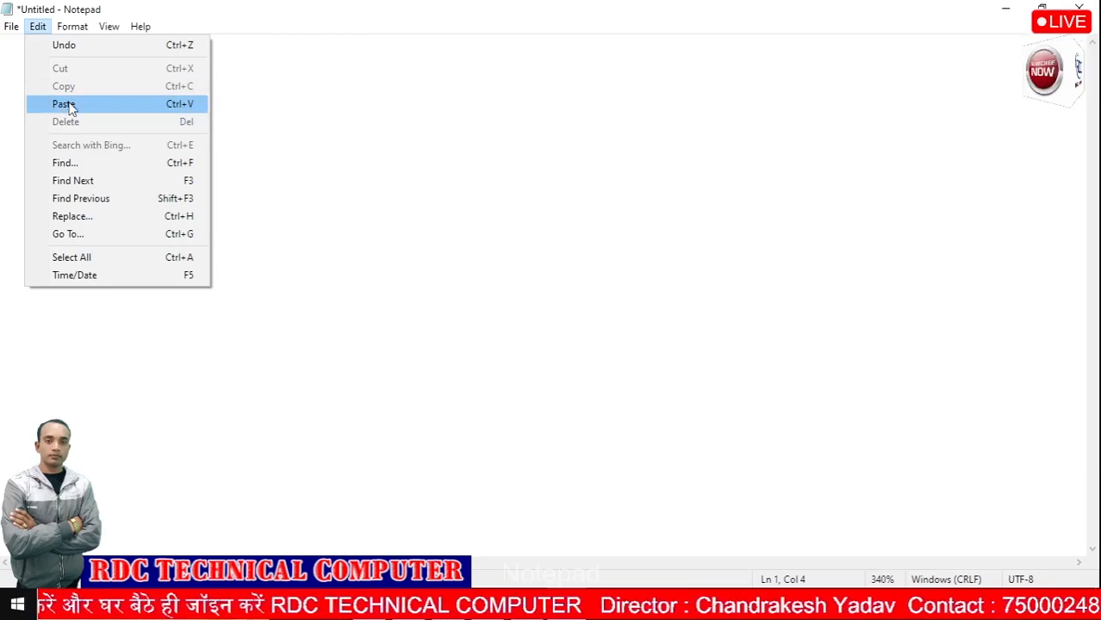
click(184, 104)
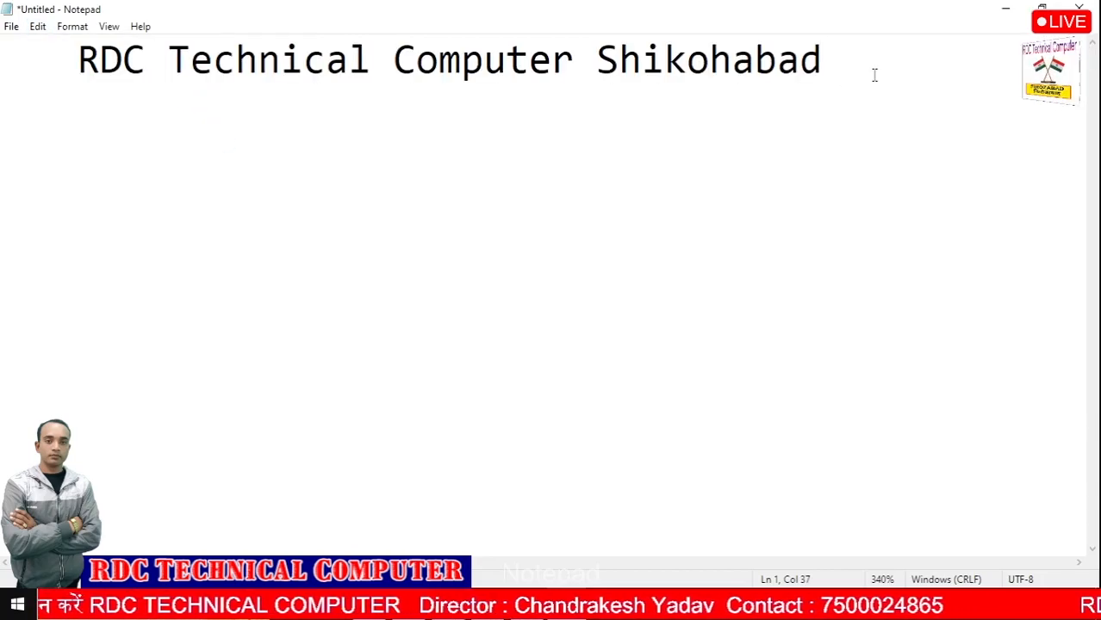
Paste the same text repeatedly at the end of the first line
key(ctrl+v)
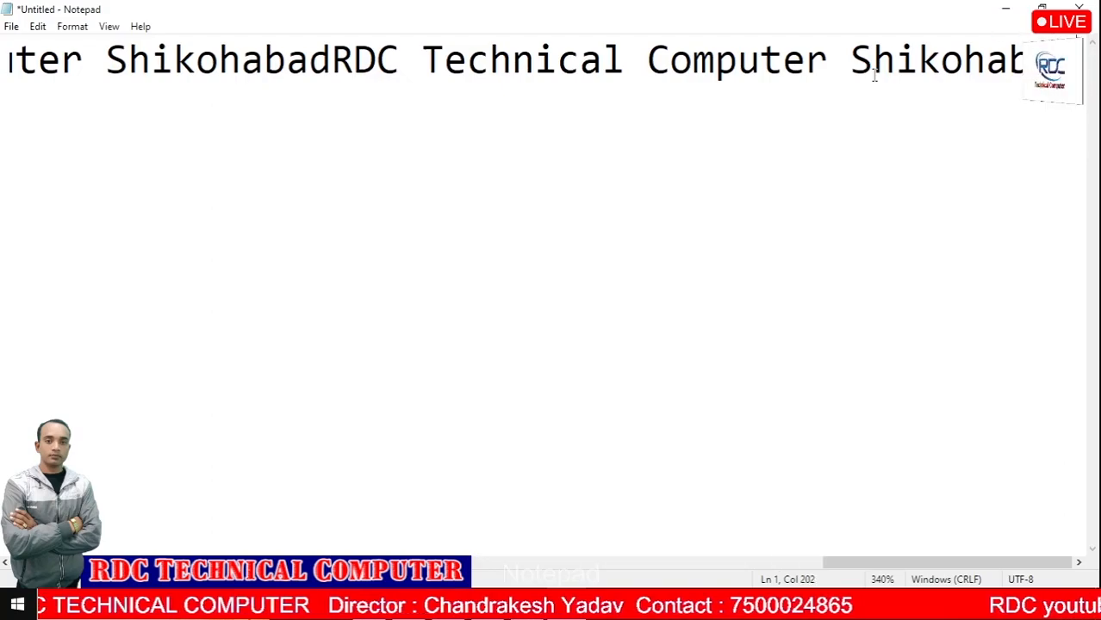
key(ctrl+v)
key(ctrl+v)
key(ctrl+v)
key(ctrl+v)
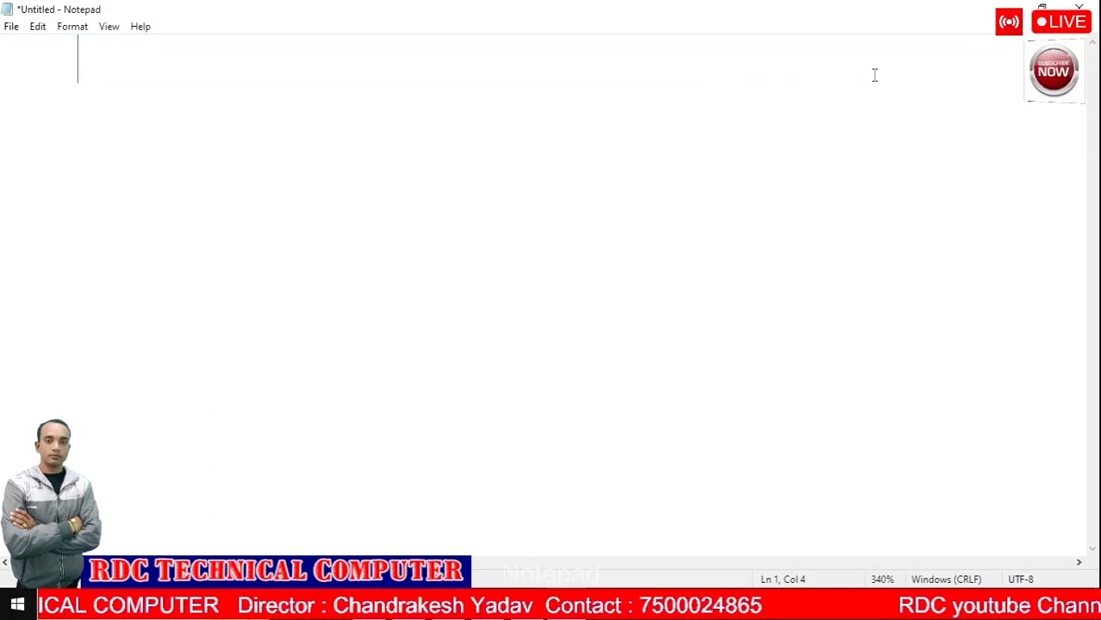
Undo the repeated pastes, bring them back with another undo, deselect the text, and undo them again
key(ctrl+a)
key(Delete)
key(ctrl+z)
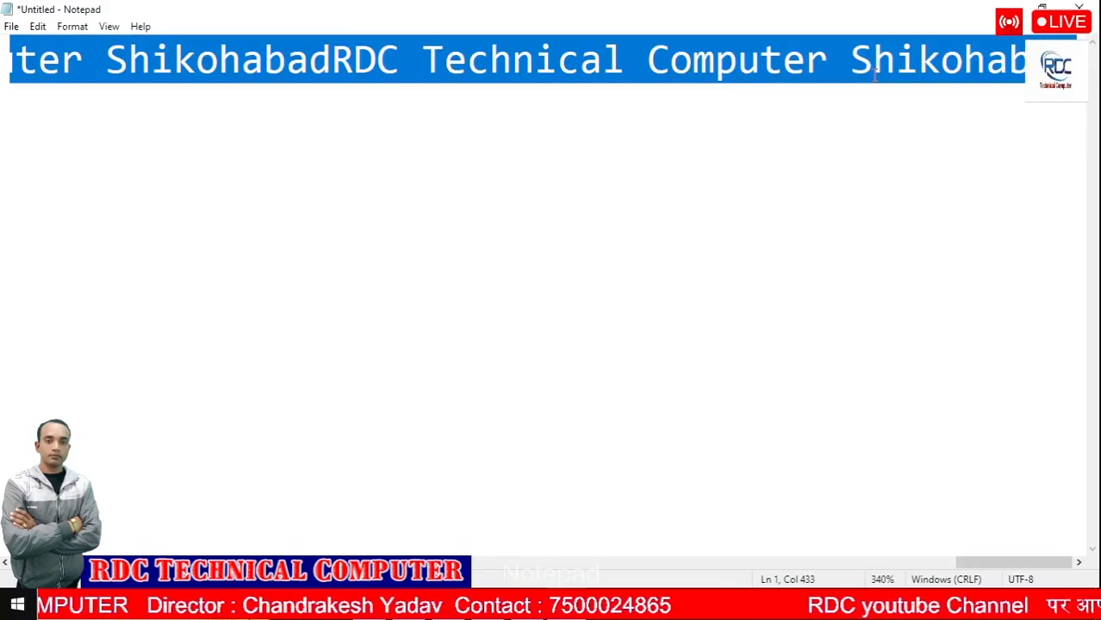
click(875, 73)
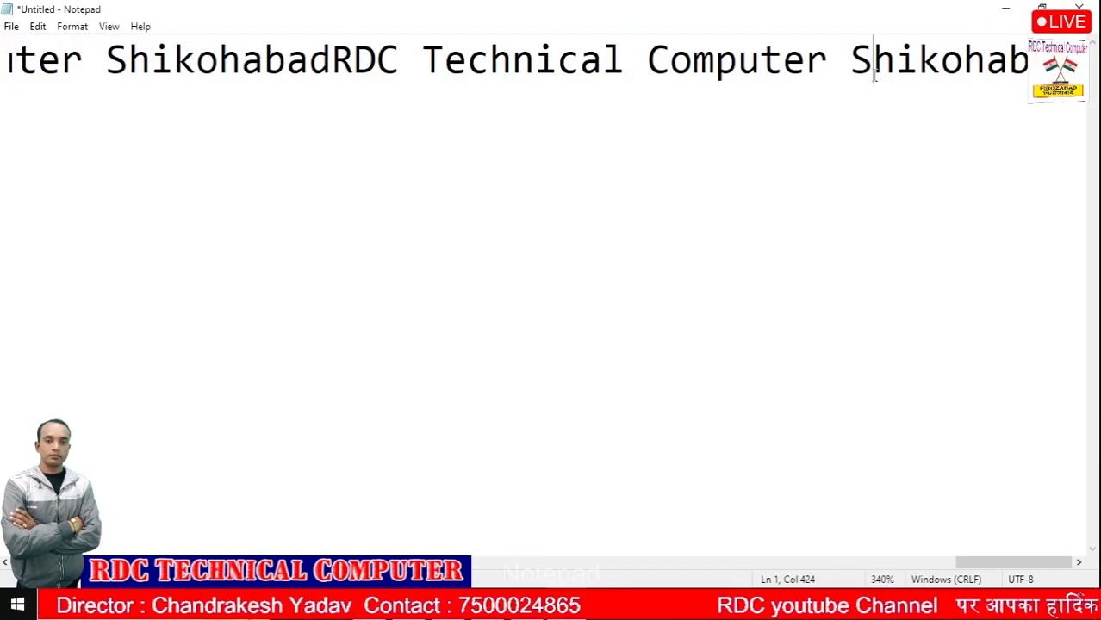
key(Left)
key(ctrl+z)
key(ctrl+z)
key(ctrl+z)
key(ctrl+z)
key(ctrl+z)
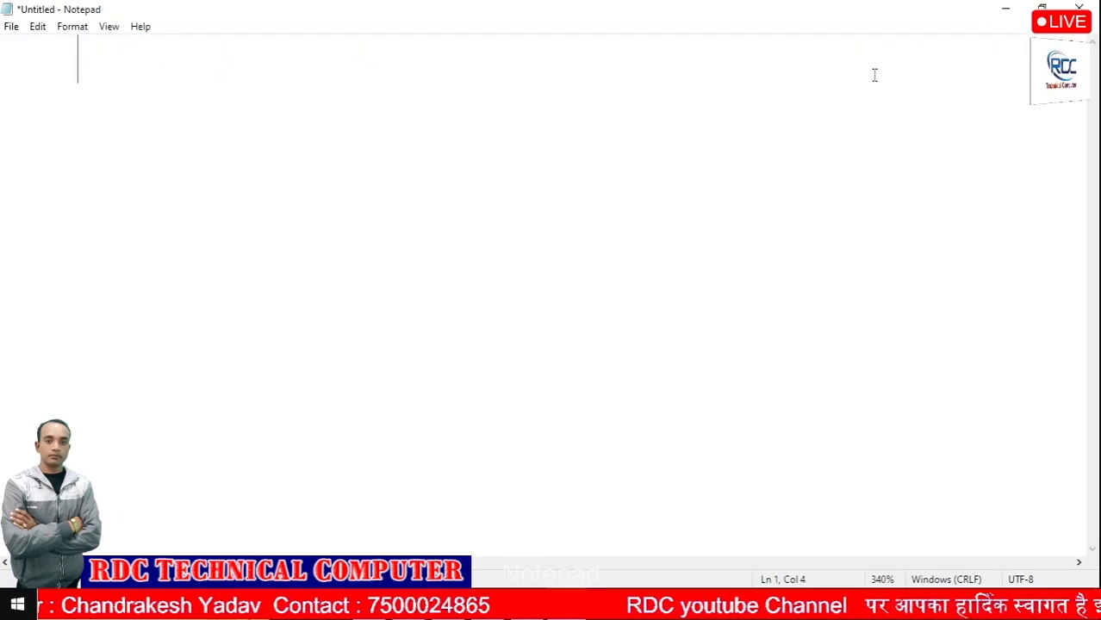
key(ctrl+z)
key(ctrl+z)
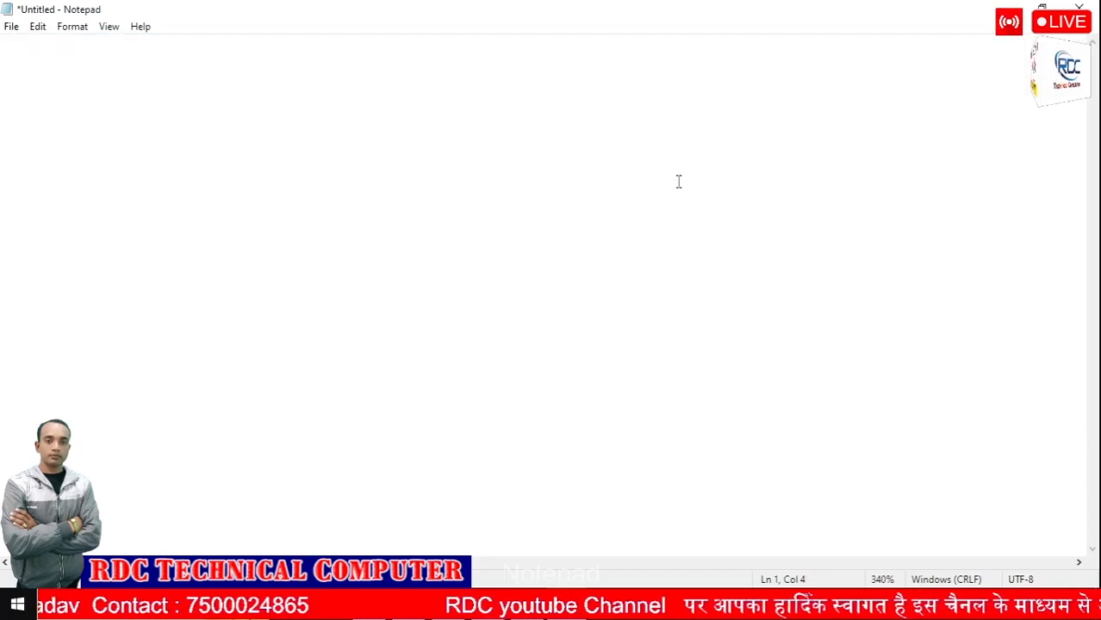
Paste the cut text "RDC Technical Computer Shikohabad" once on the empty first line
key(ctrl+v)
click(37, 31)
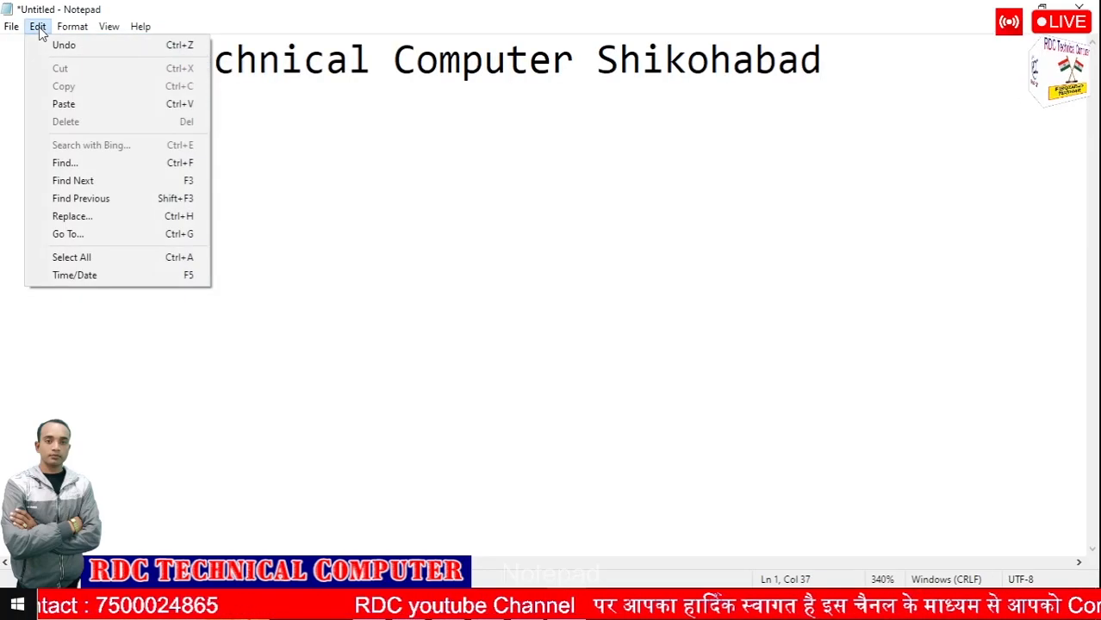
click(259, 104)
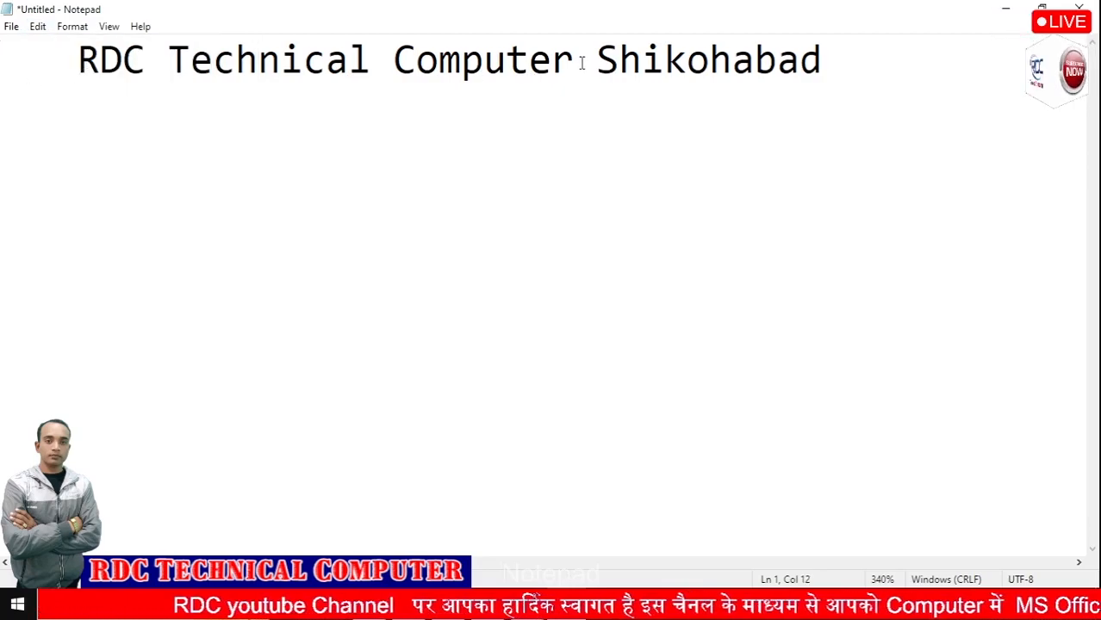
Copy the word "Shikohabad" at the end of the first line
drag(595, 69, 855, 69)
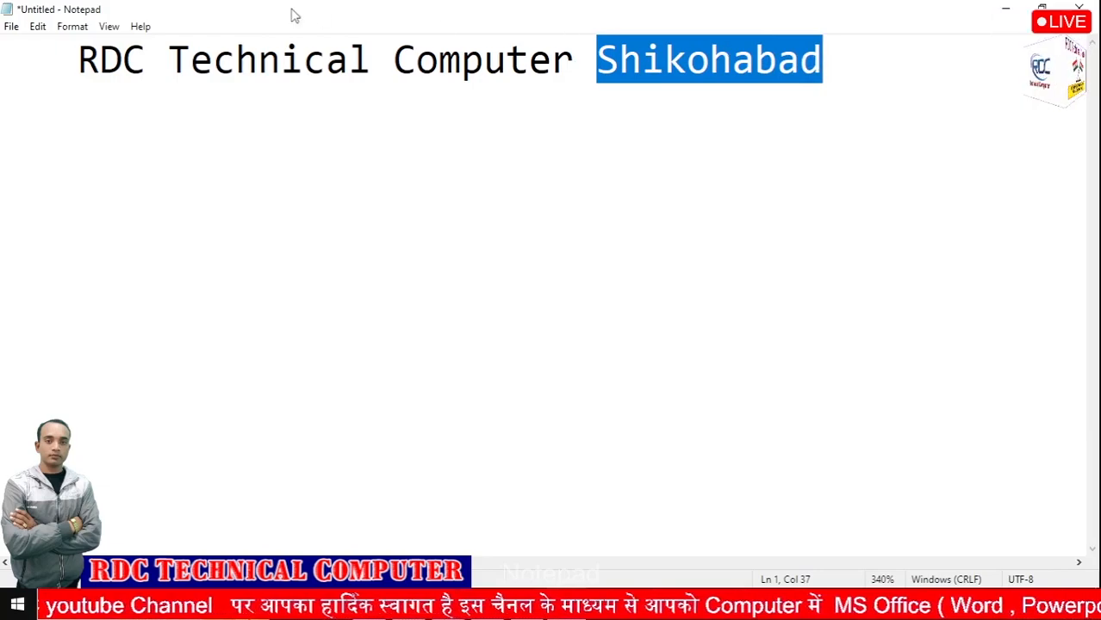
click(41, 26)
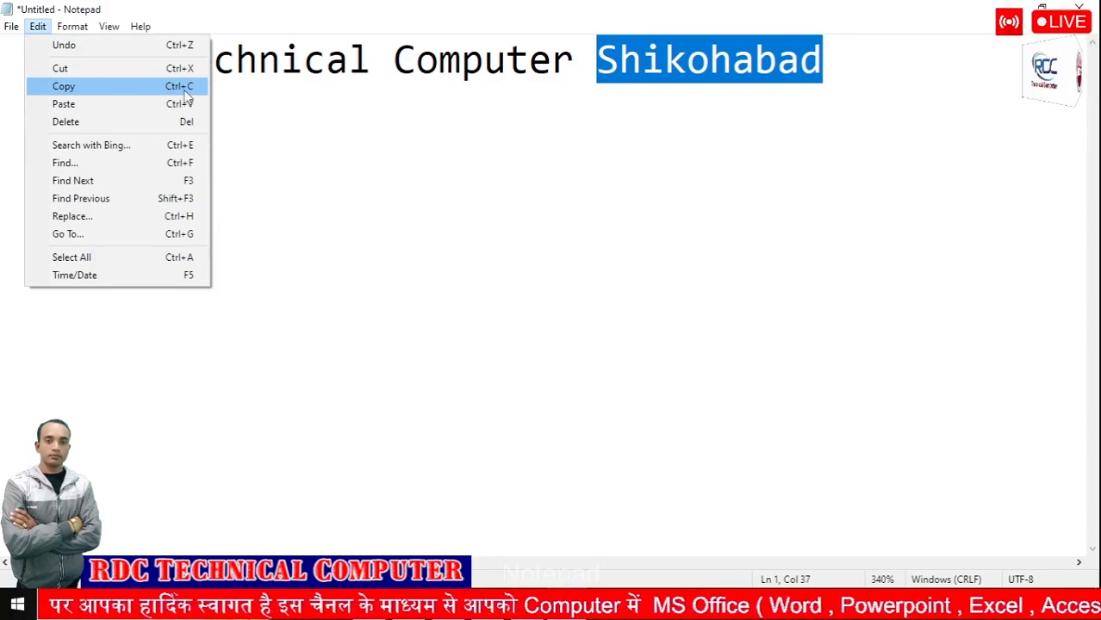
click(74, 89)
click(92, 127)
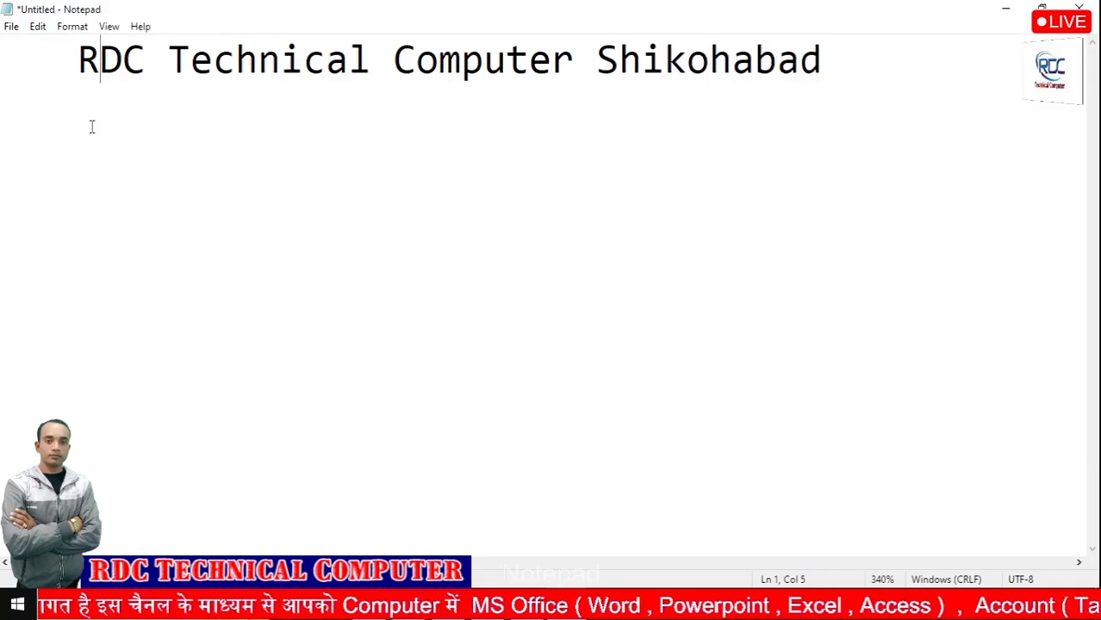
Add a tab-indented second line below the first and paste the copied word "Shikohabad" there
click(897, 86)
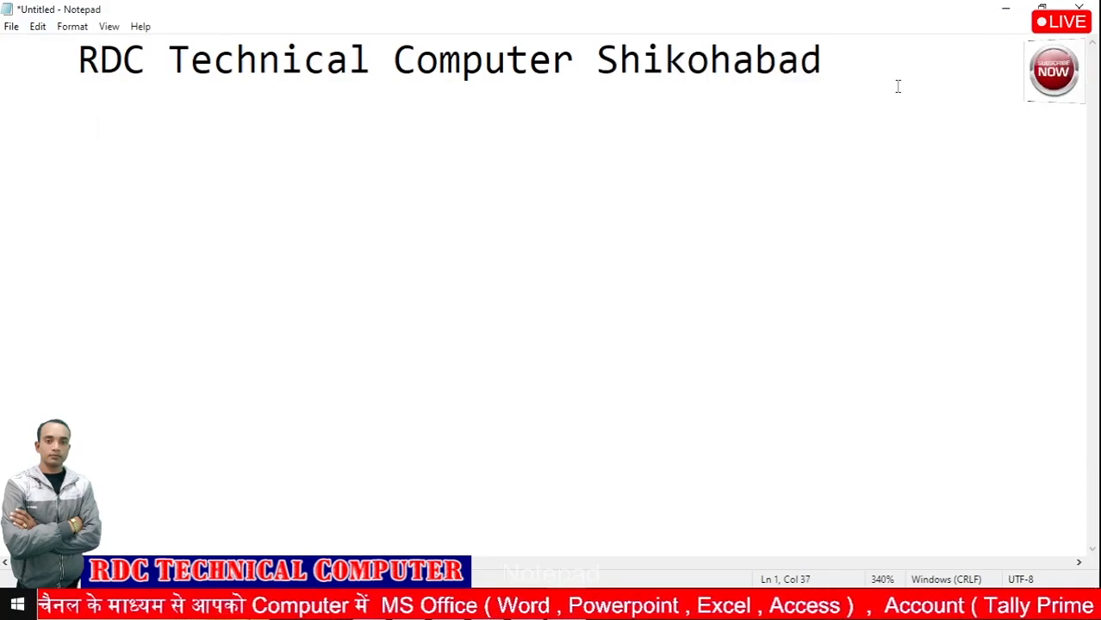
key(Return)
key(Tab)
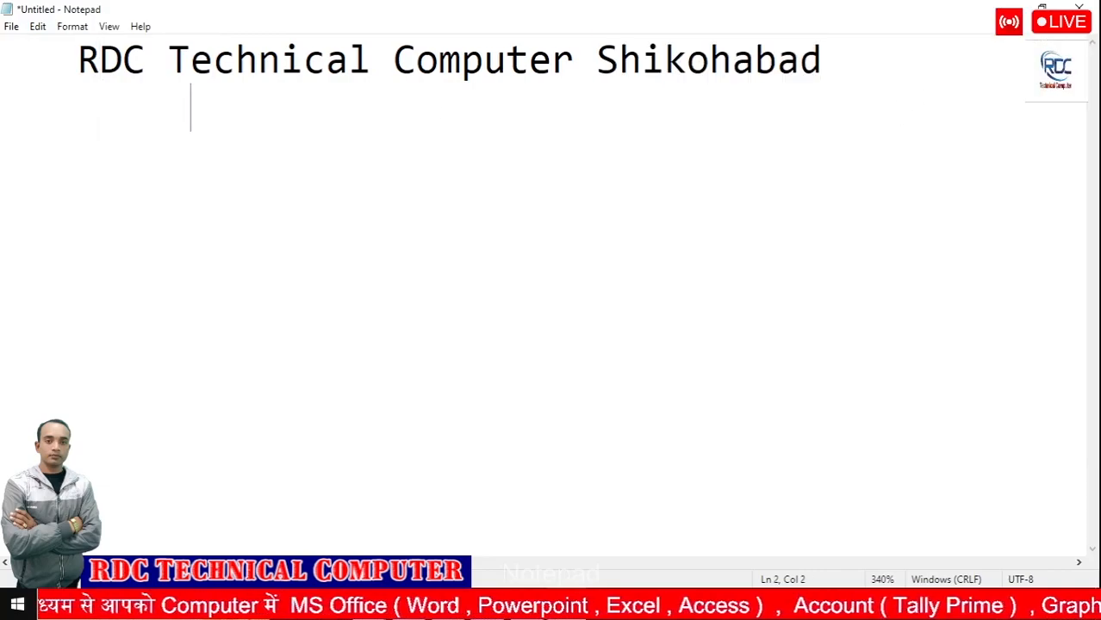
key(ctrl+v)
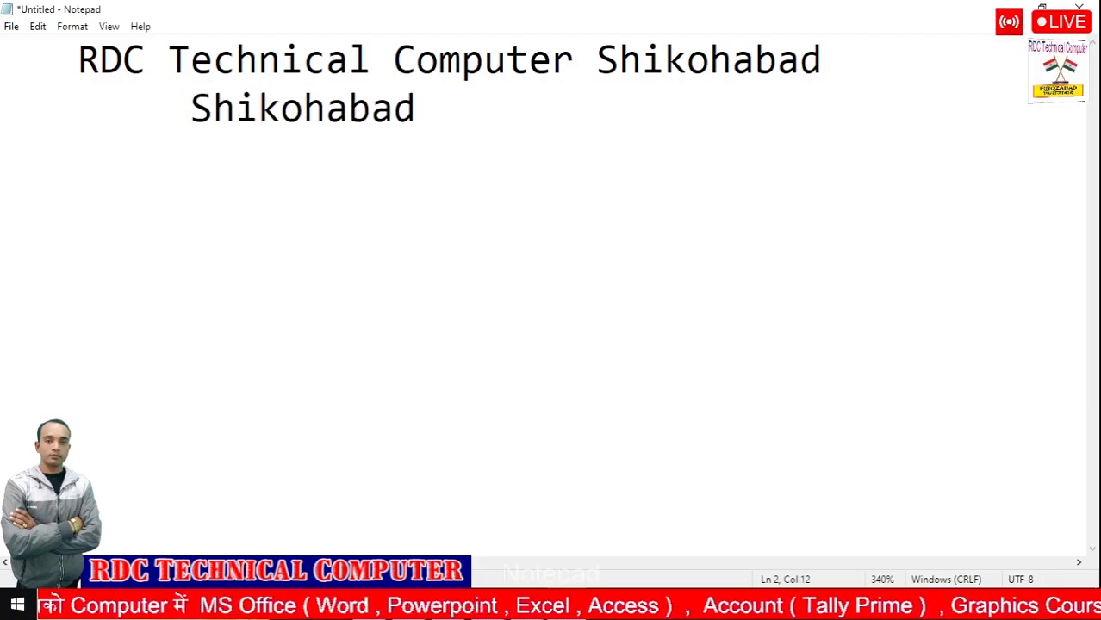
Paste "Shikohabad" two more times on the second line and add a new line below
click(34, 27)
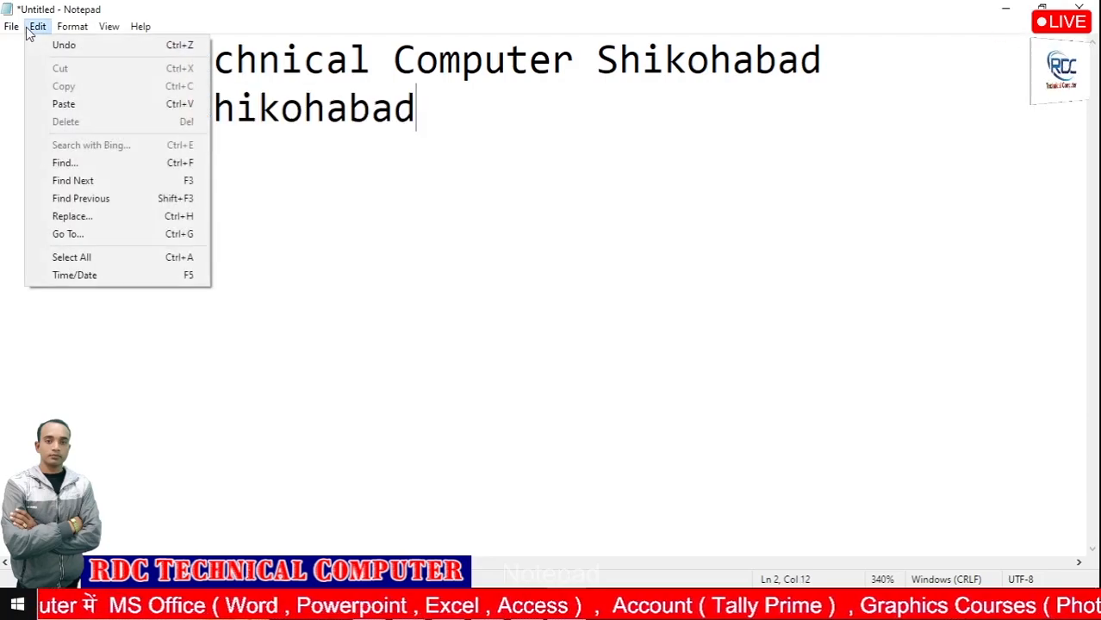
click(72, 107)
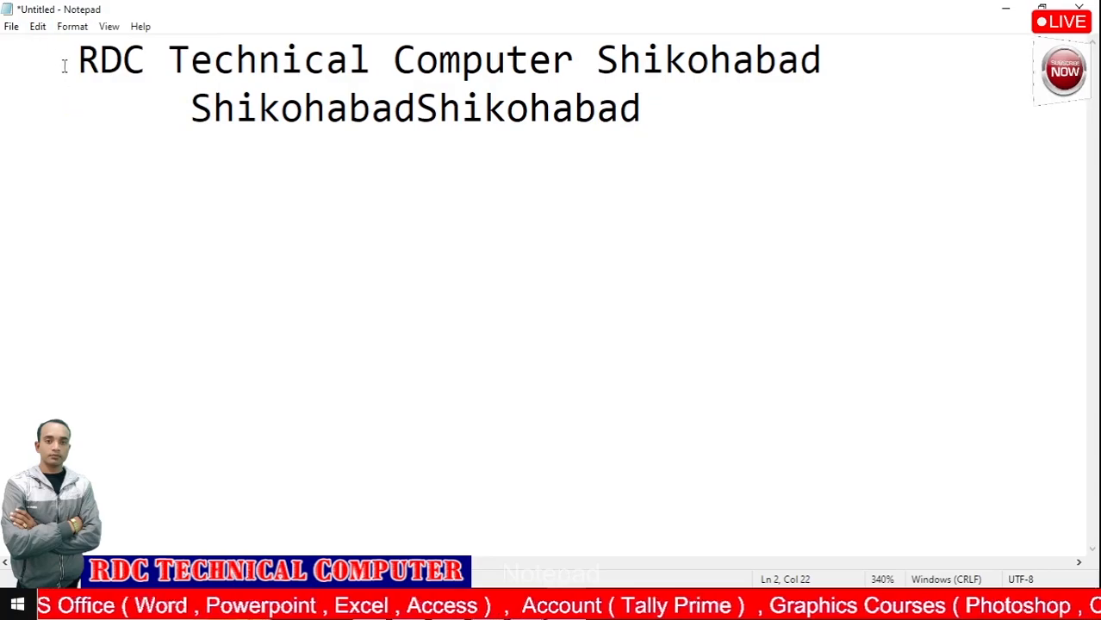
click(38, 27)
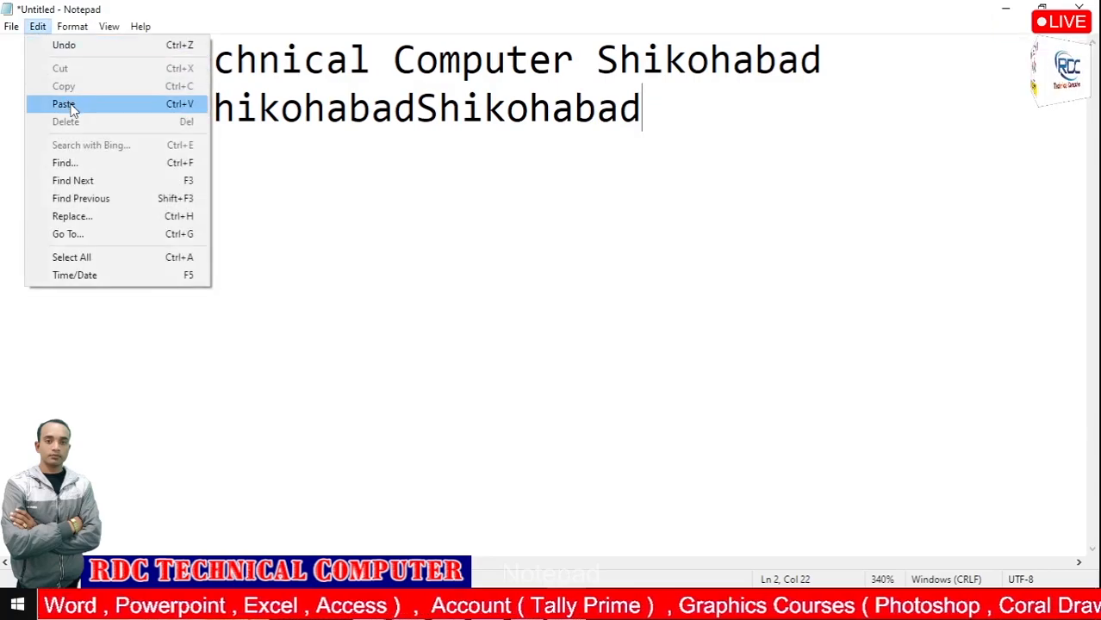
click(72, 106)
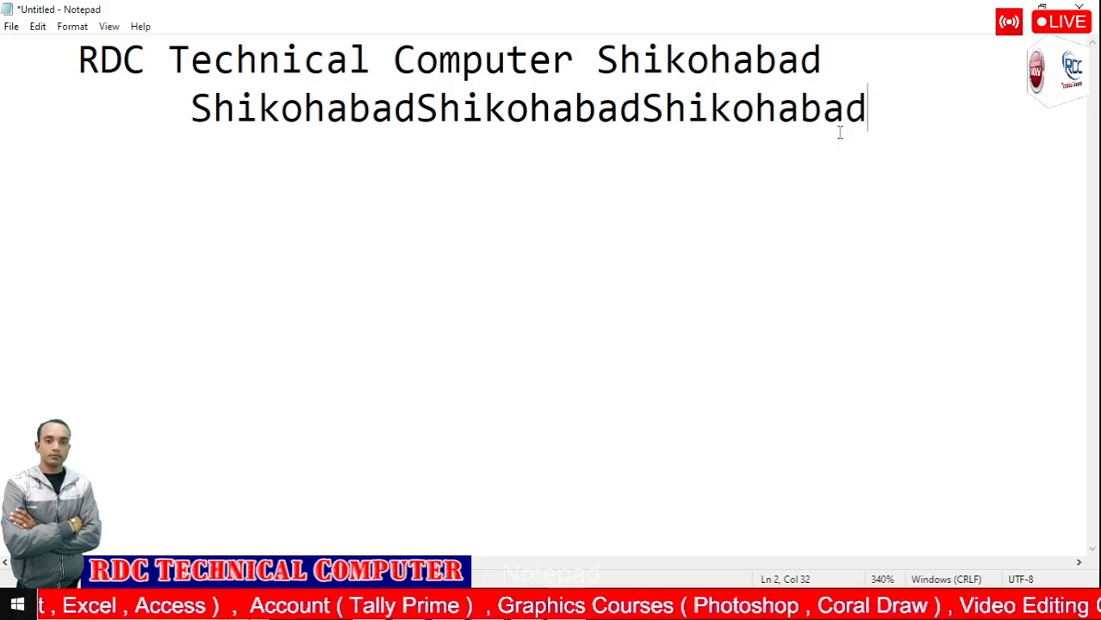
key(Return)
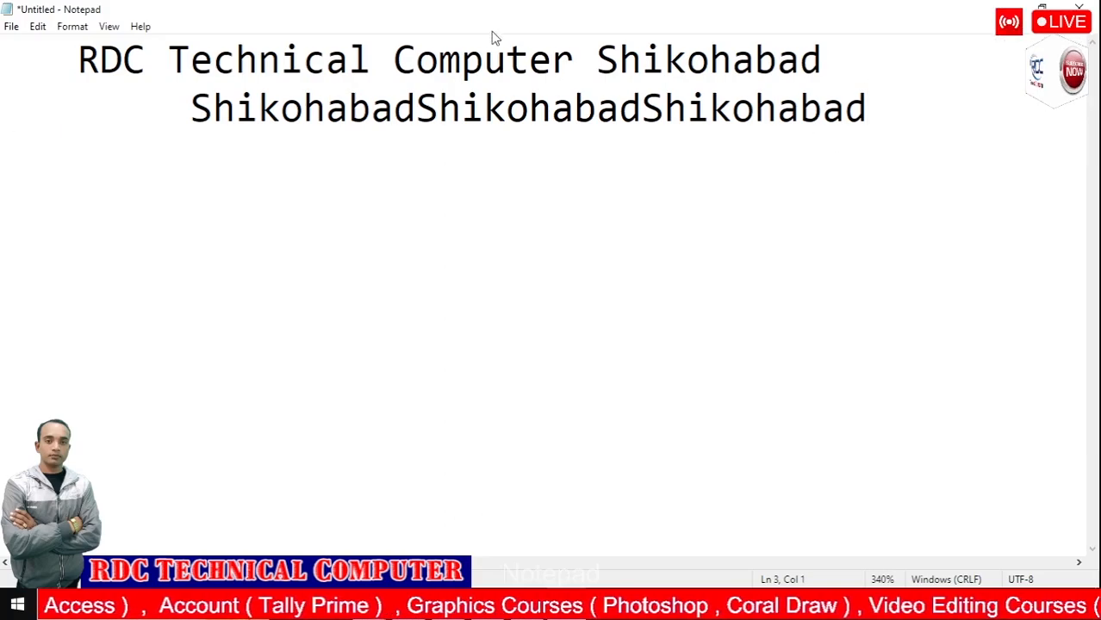
key(ctrl+a)
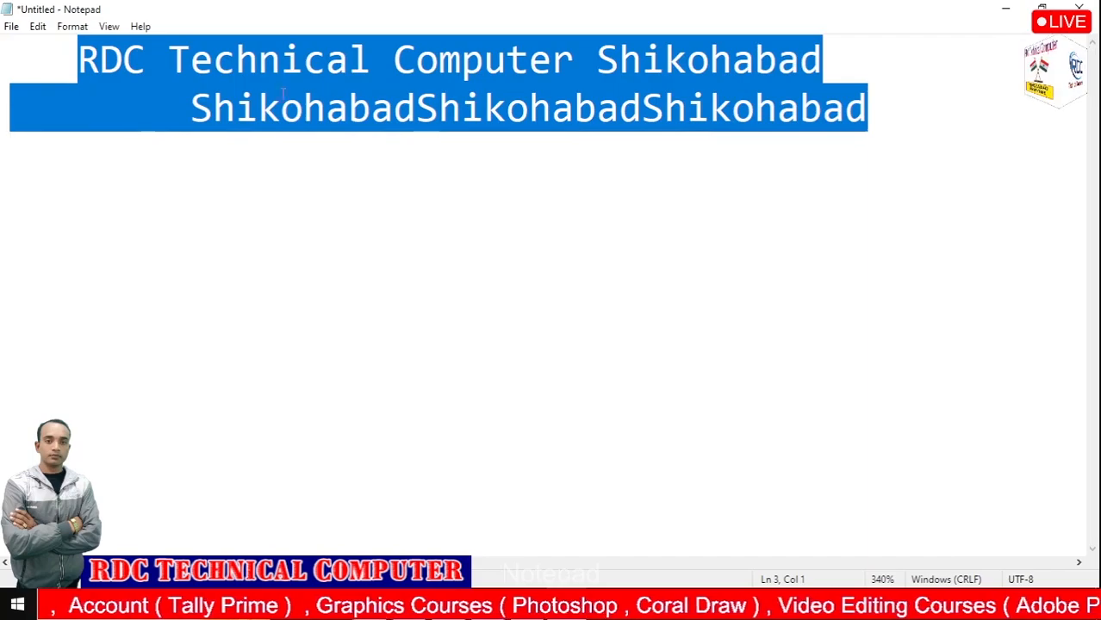
click(41, 61)
click(38, 27)
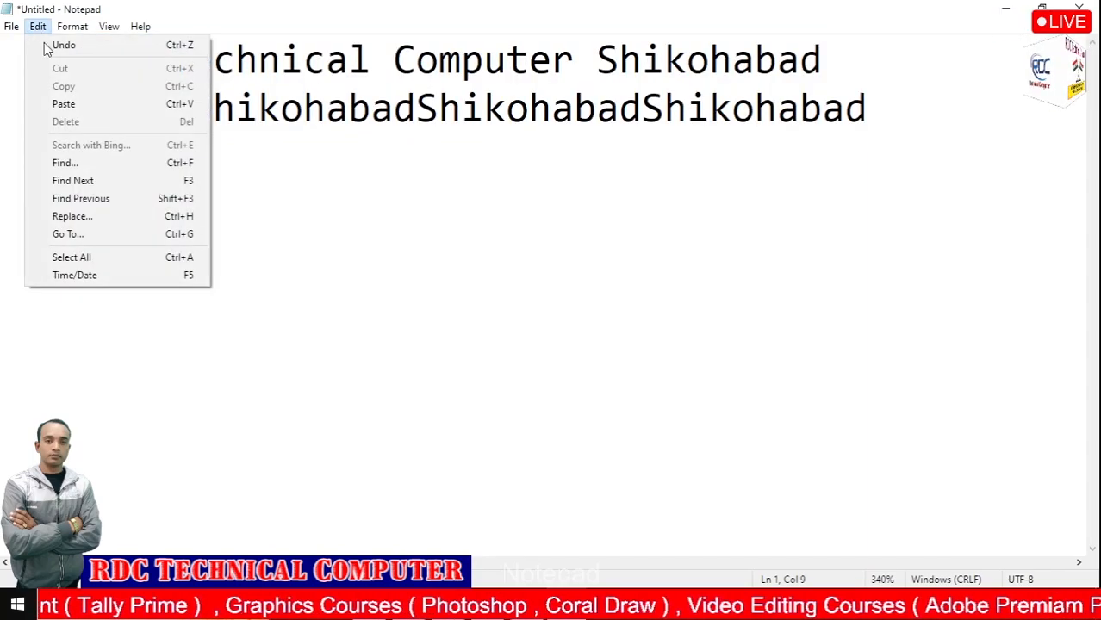
click(720, 131)
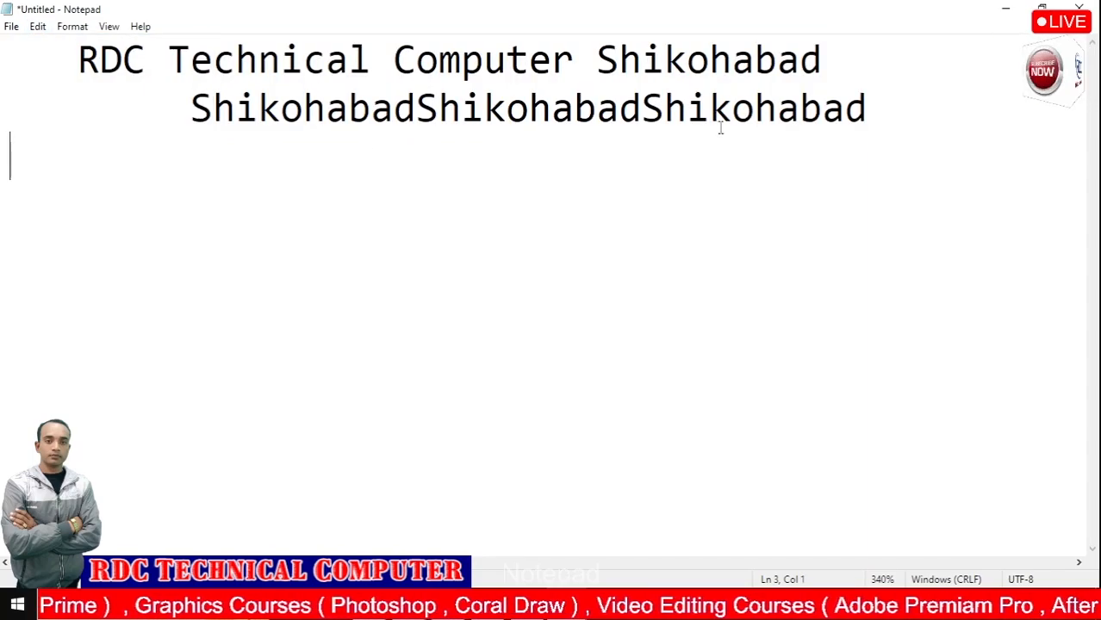
Delete the middle "Shikohabad" from the second line, leaving a space between the two remaining words
drag(642, 110, 417, 119)
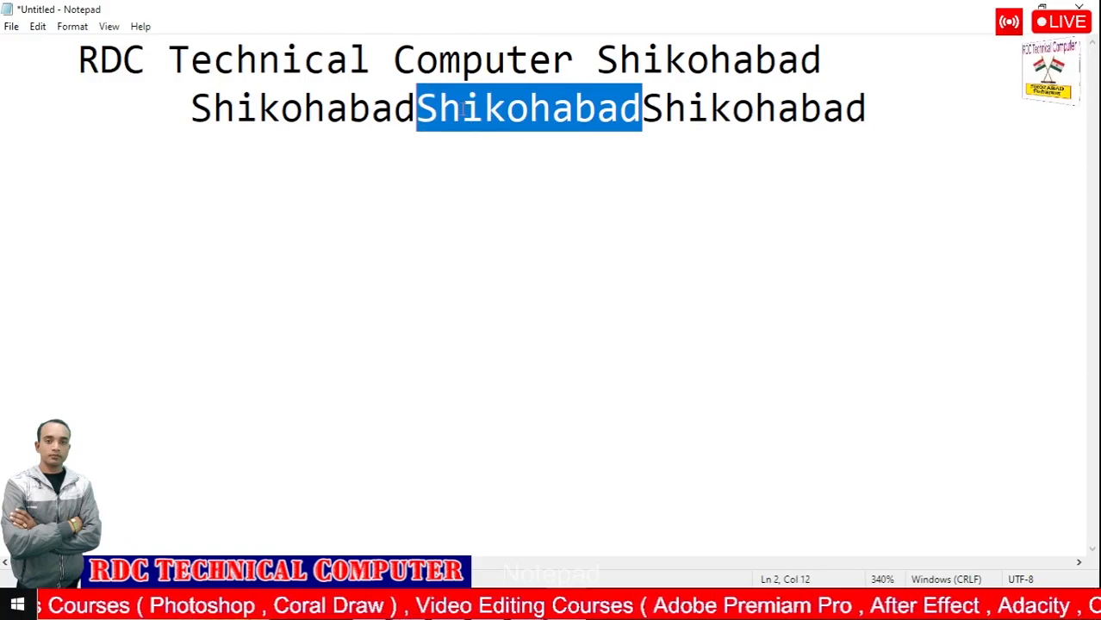
click(38, 27)
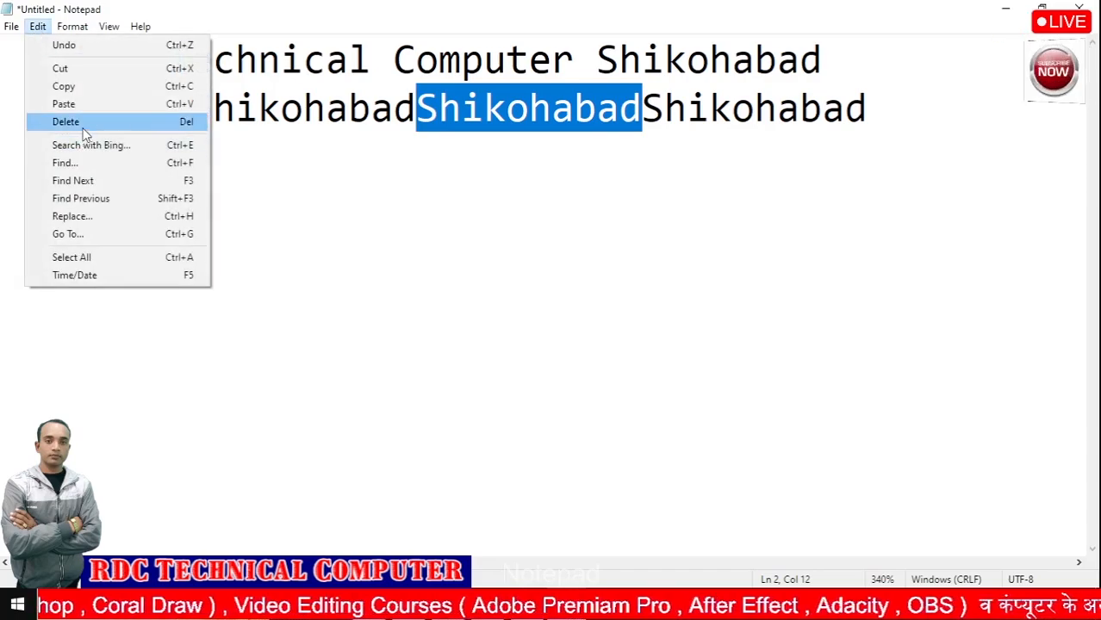
click(66, 123)
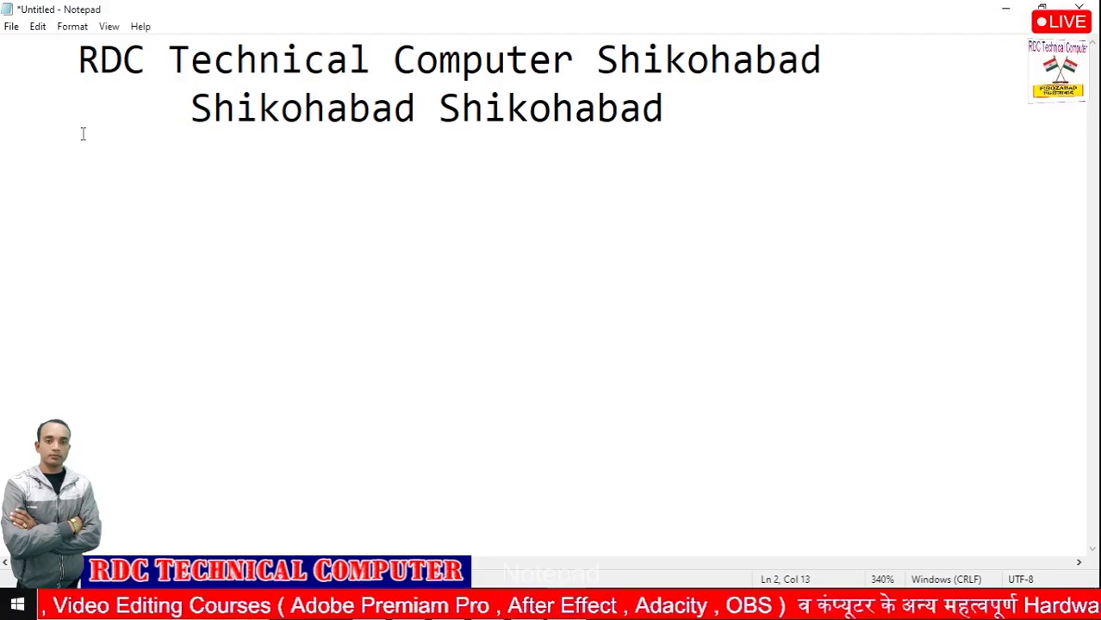
click(38, 27)
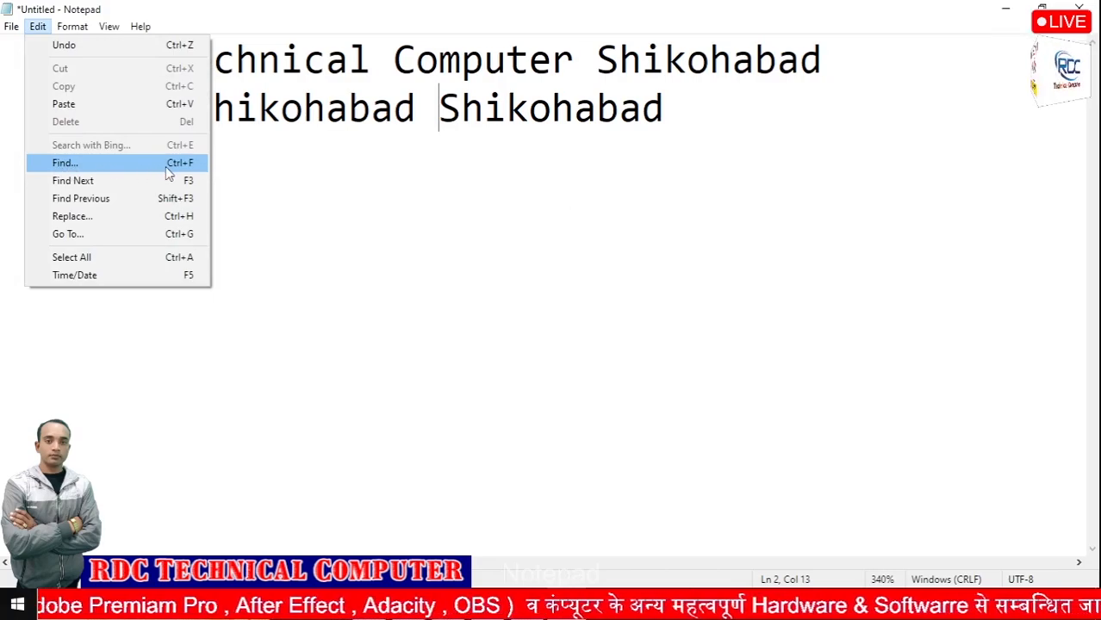
click(439, 107)
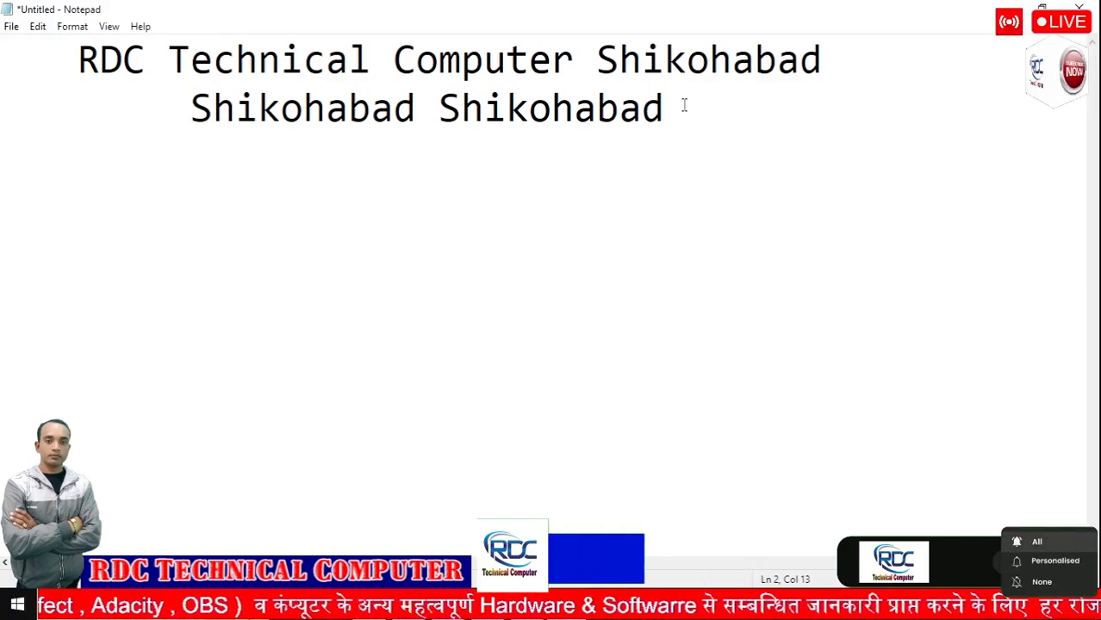
key(ctrl+f)
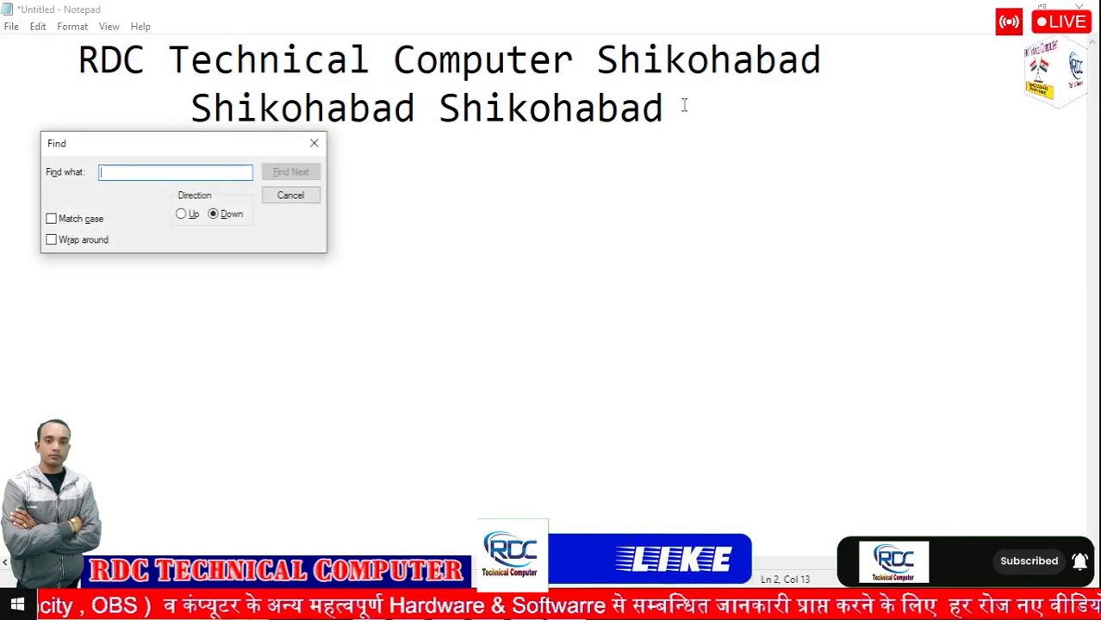
key(Escape)
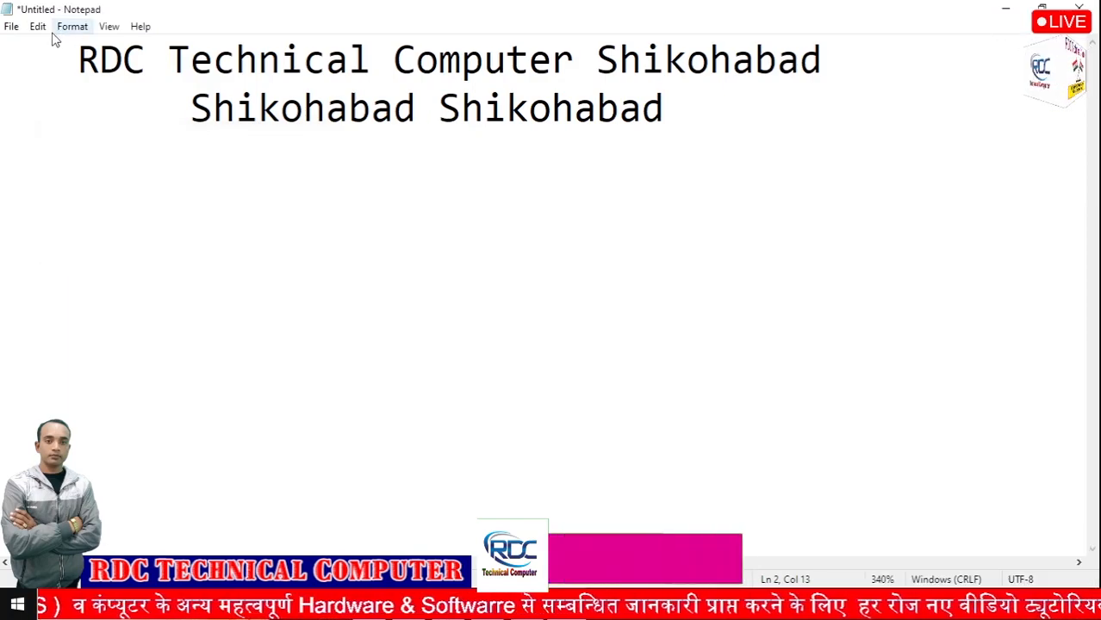
Search downward for "Shikohabad" with Find, stepping through the matches from the cursor on the second line
click(38, 27)
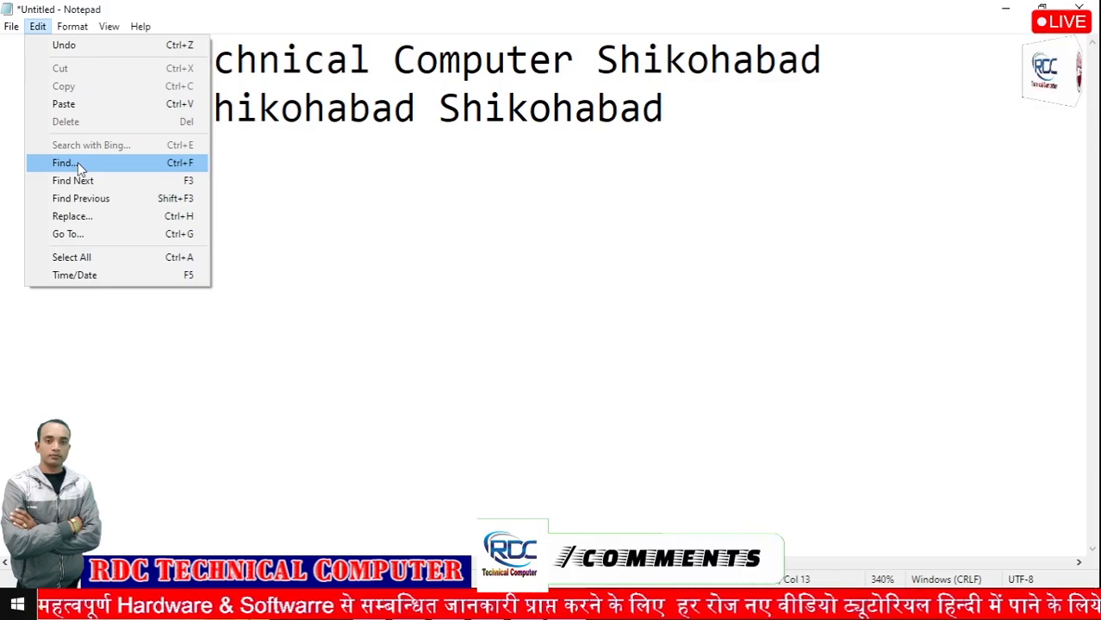
click(65, 162)
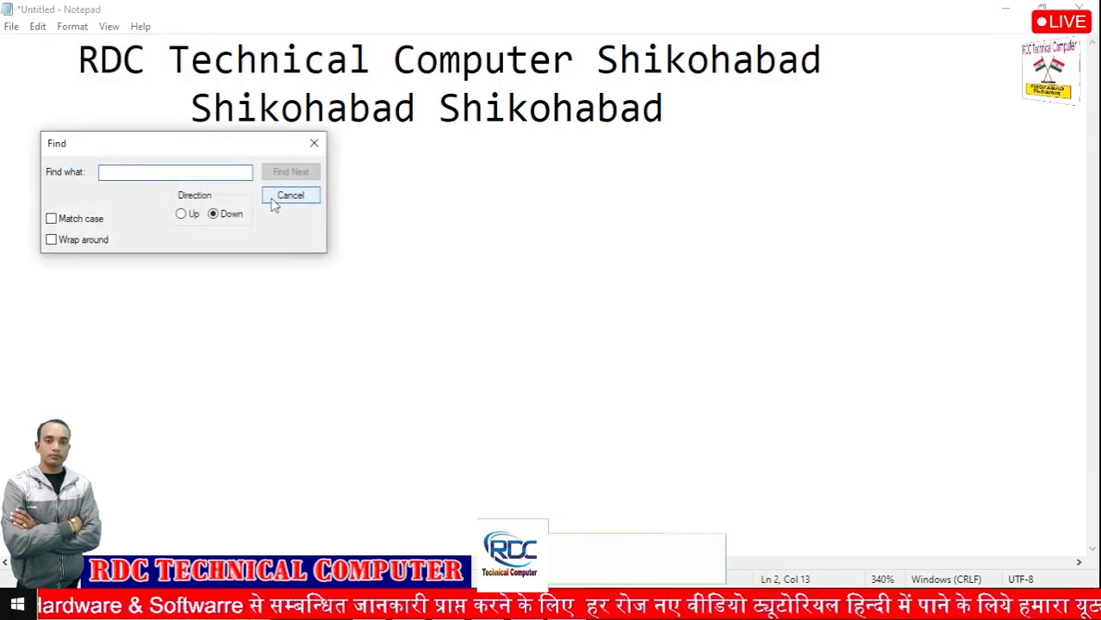
text(Shik)
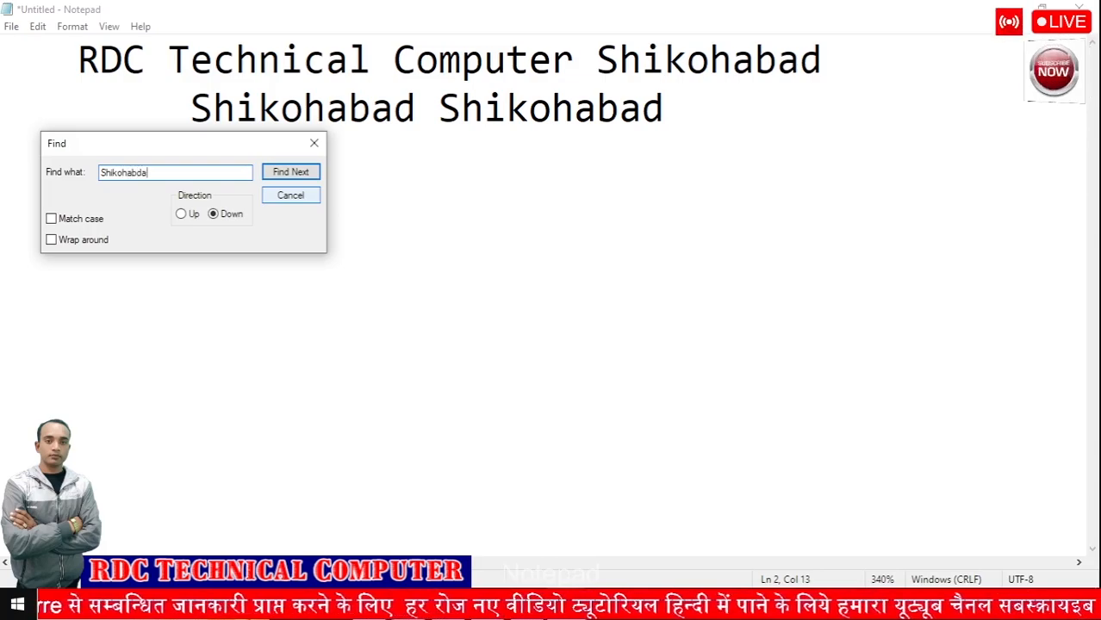
text(ohabad)
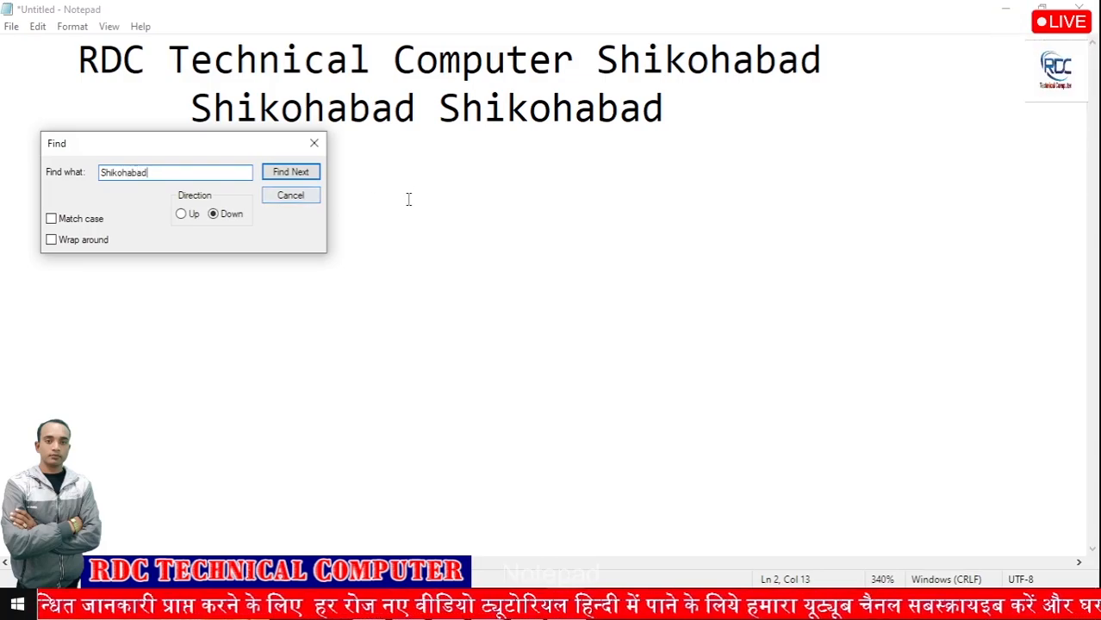
click(288, 174)
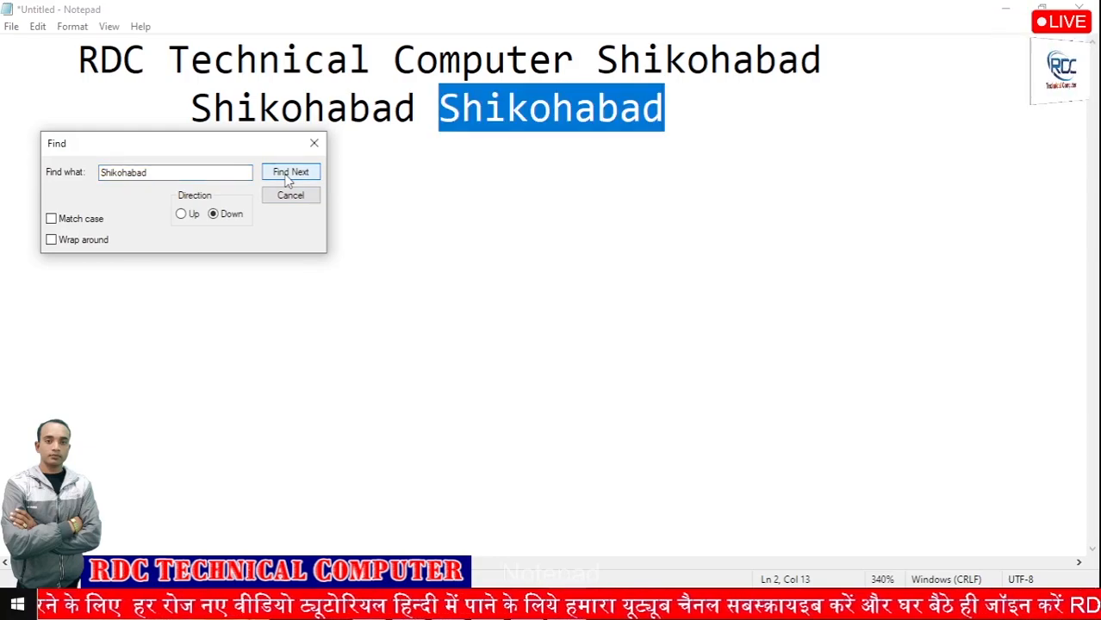
click(289, 173)
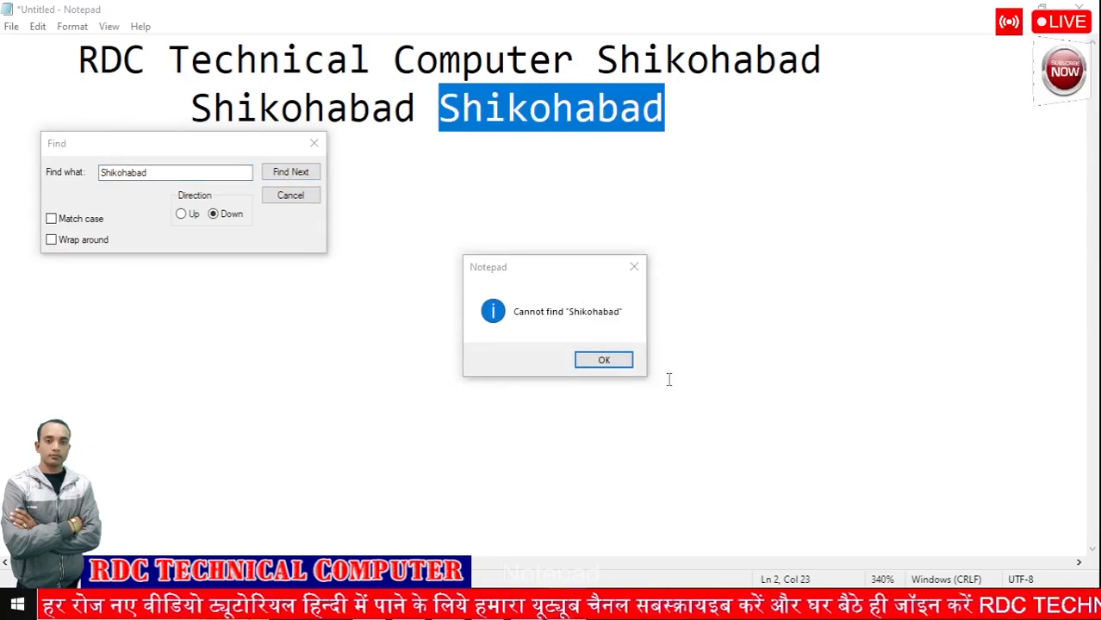
click(608, 360)
click(289, 176)
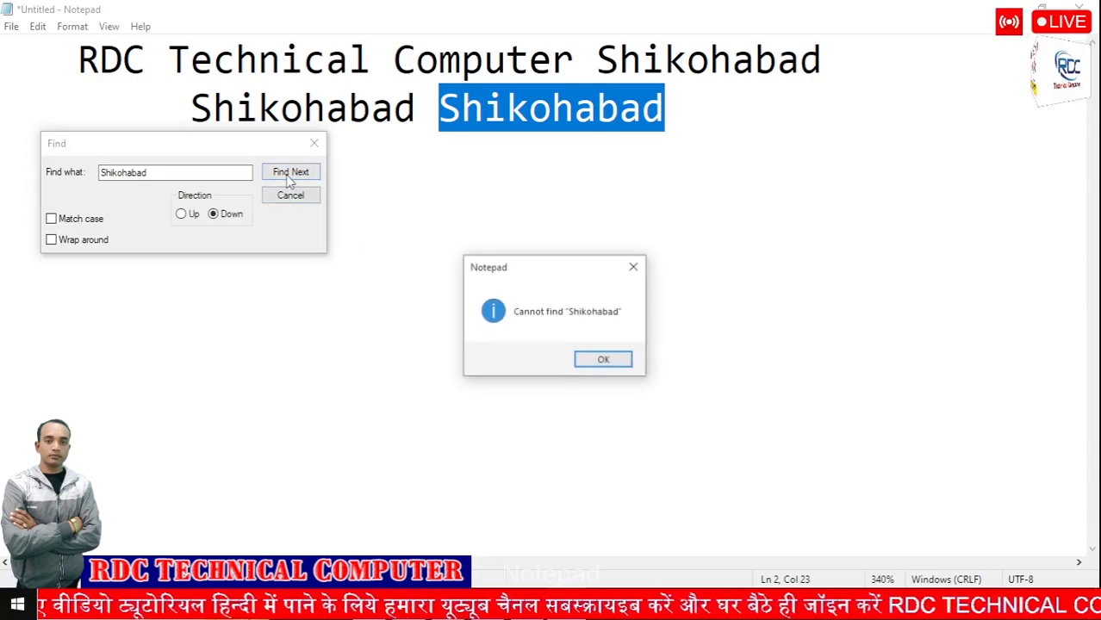
click(602, 359)
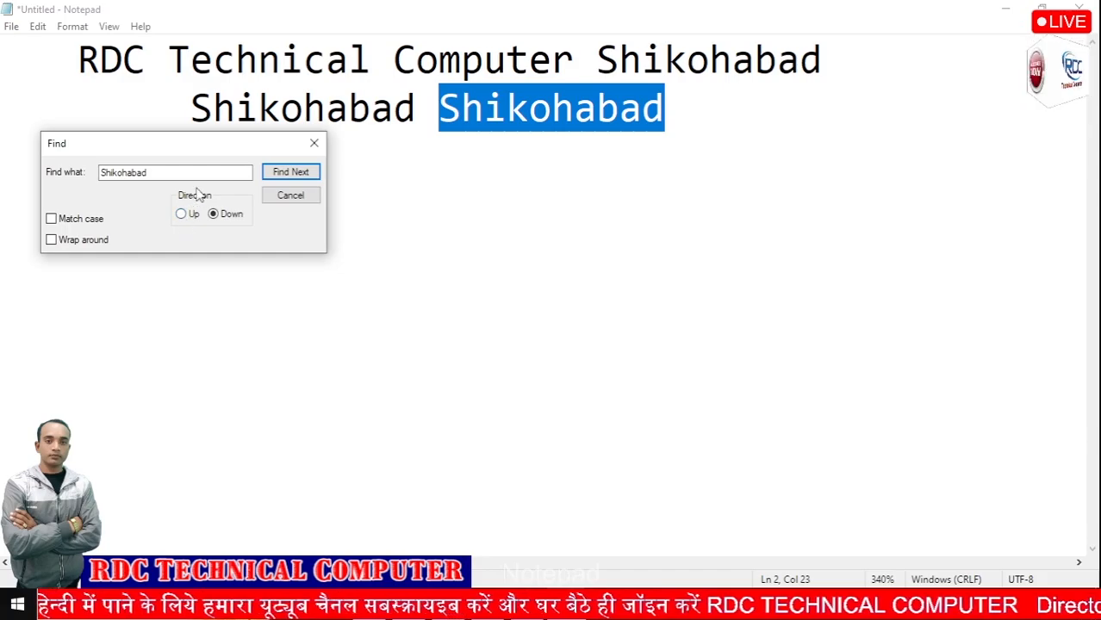
Search upward for "Shikohabad" through to the first line, close Find and place the cursor on the empty third line
click(284, 174)
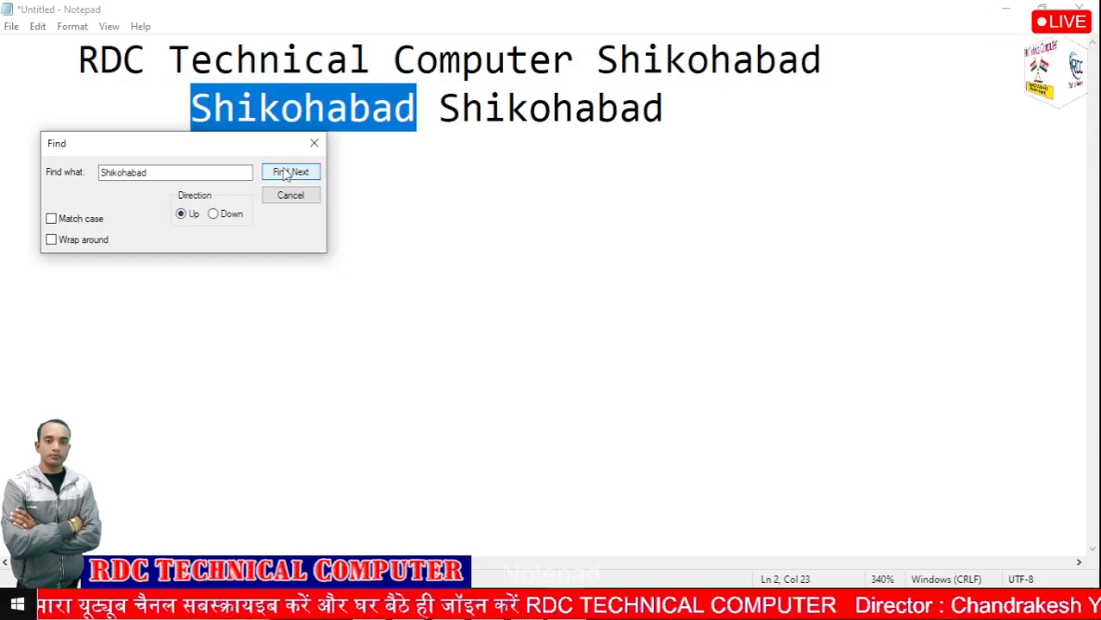
click(287, 174)
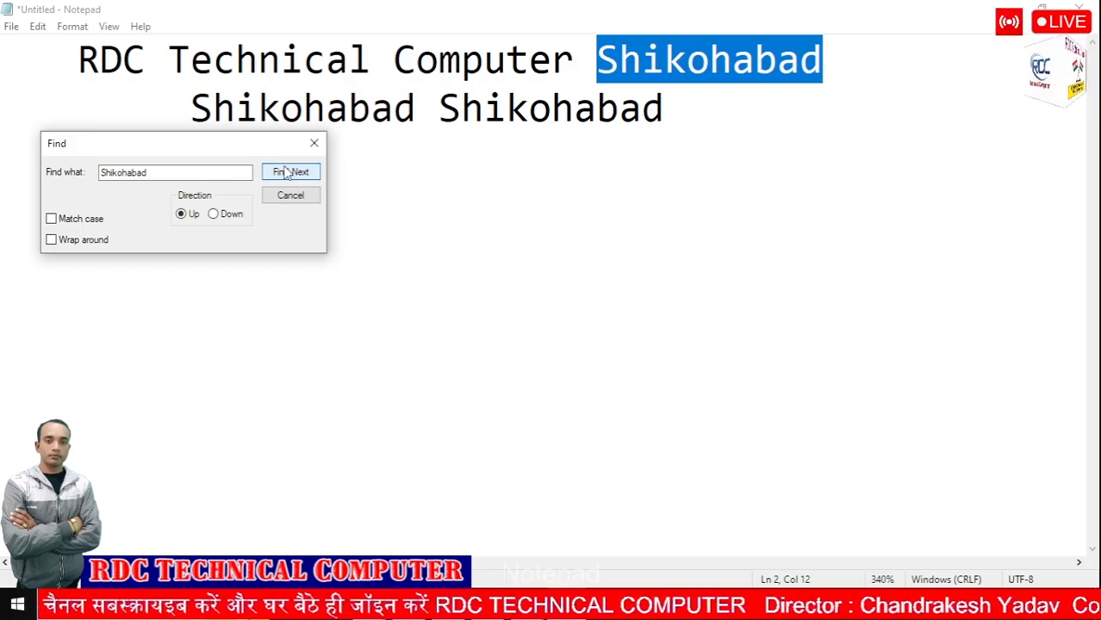
click(297, 195)
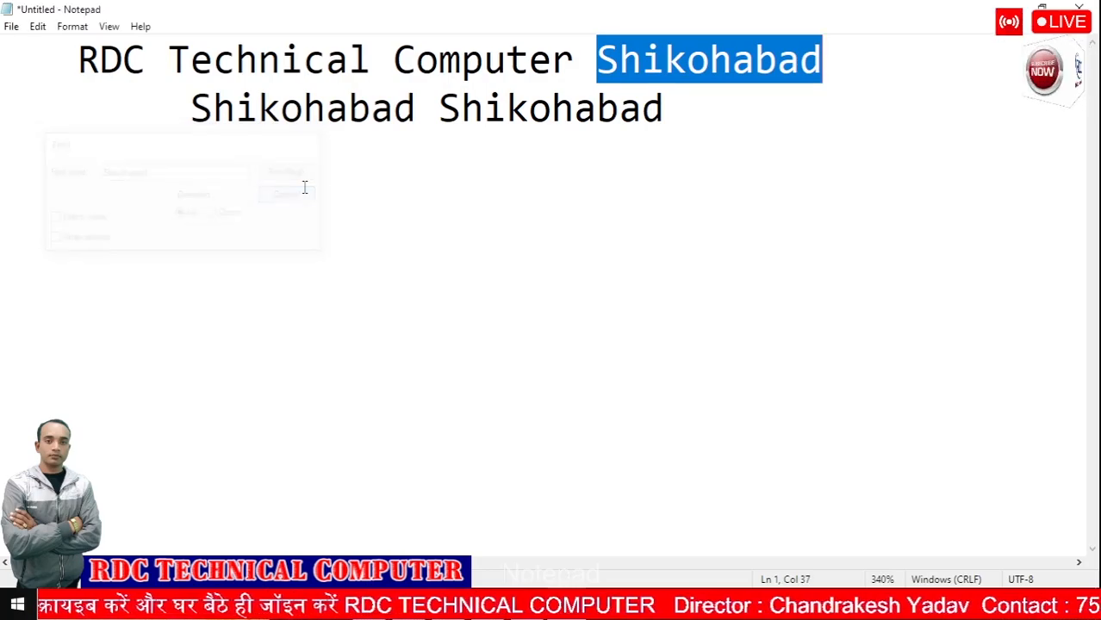
click(304, 188)
click(38, 26)
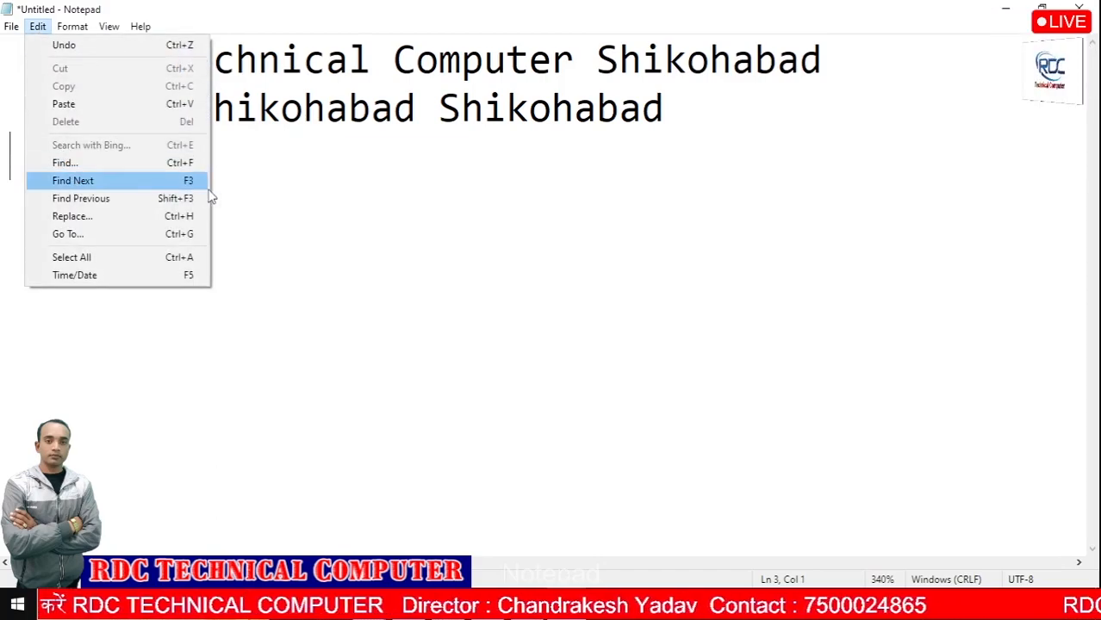
click(360, 160)
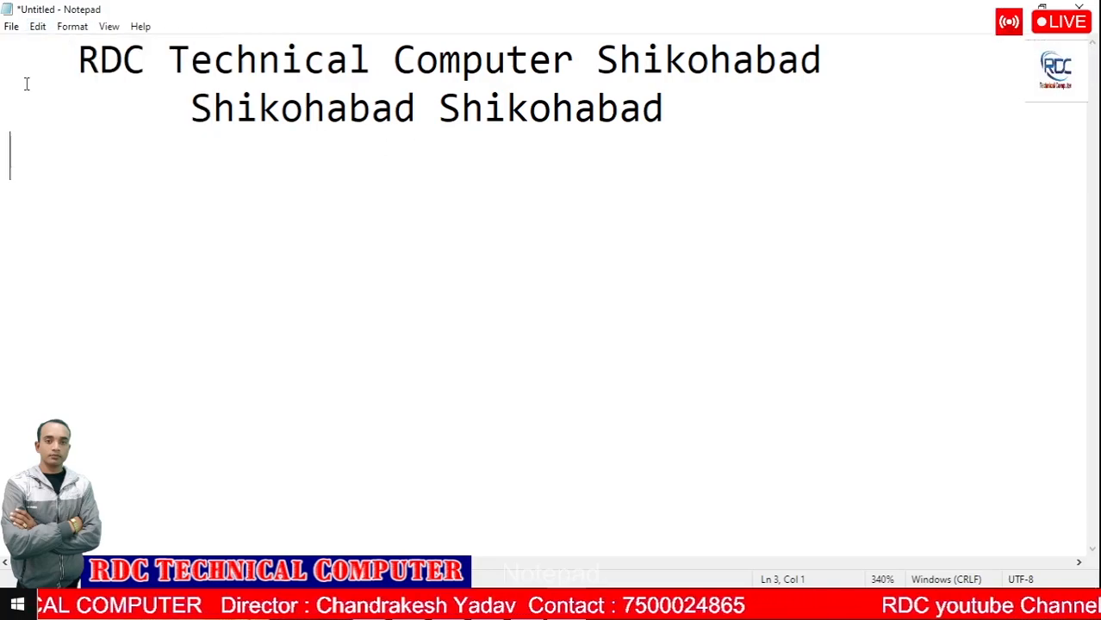
key(ctrl+f)
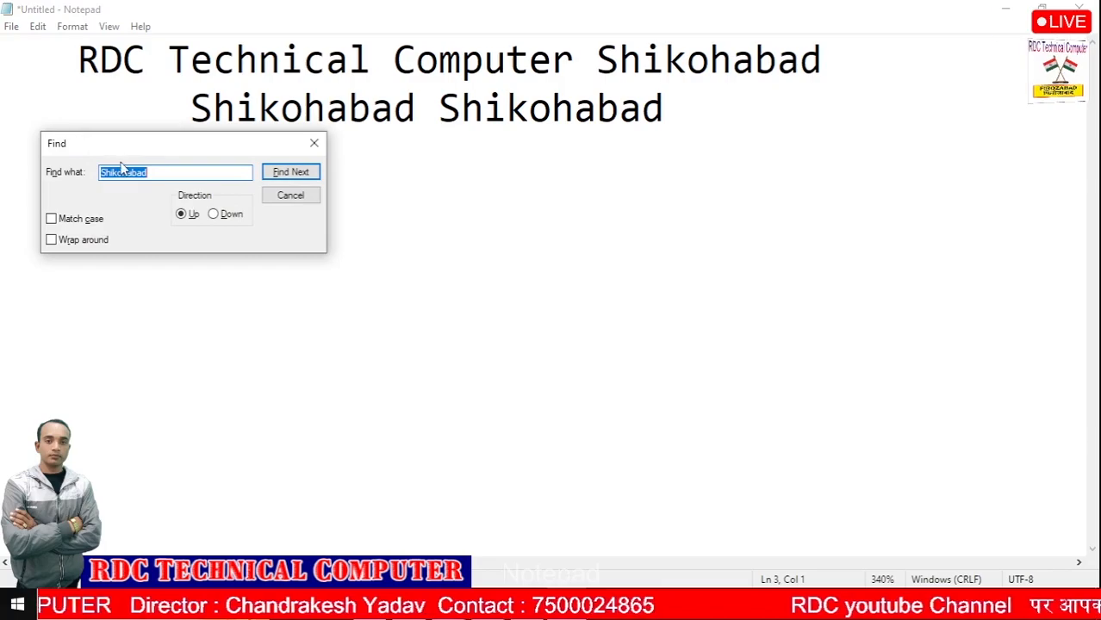
click(314, 143)
click(37, 26)
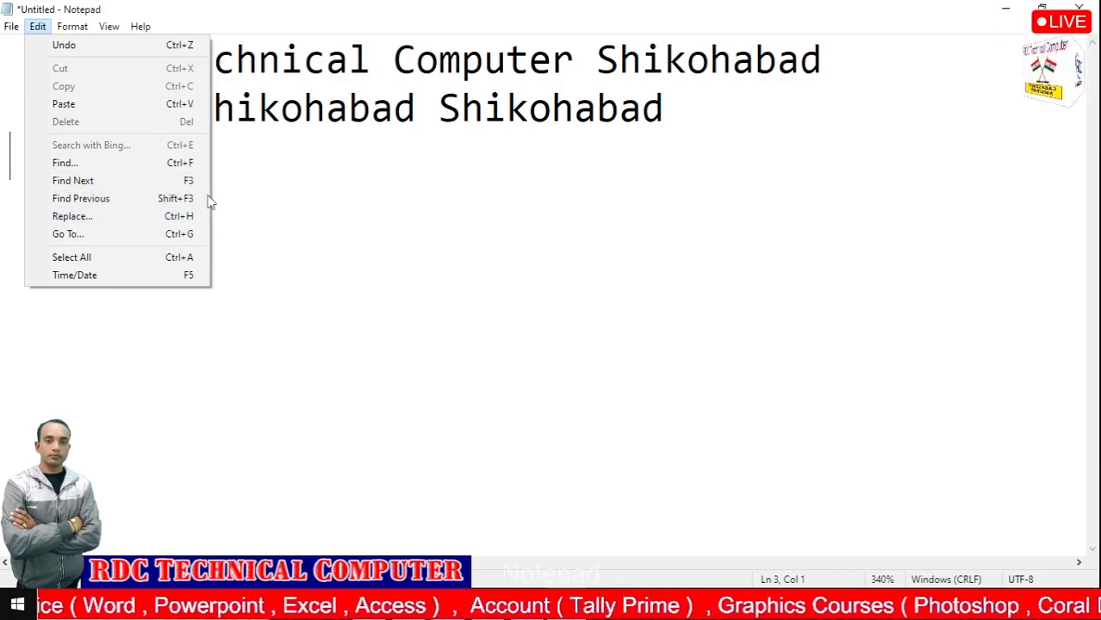
click(386, 146)
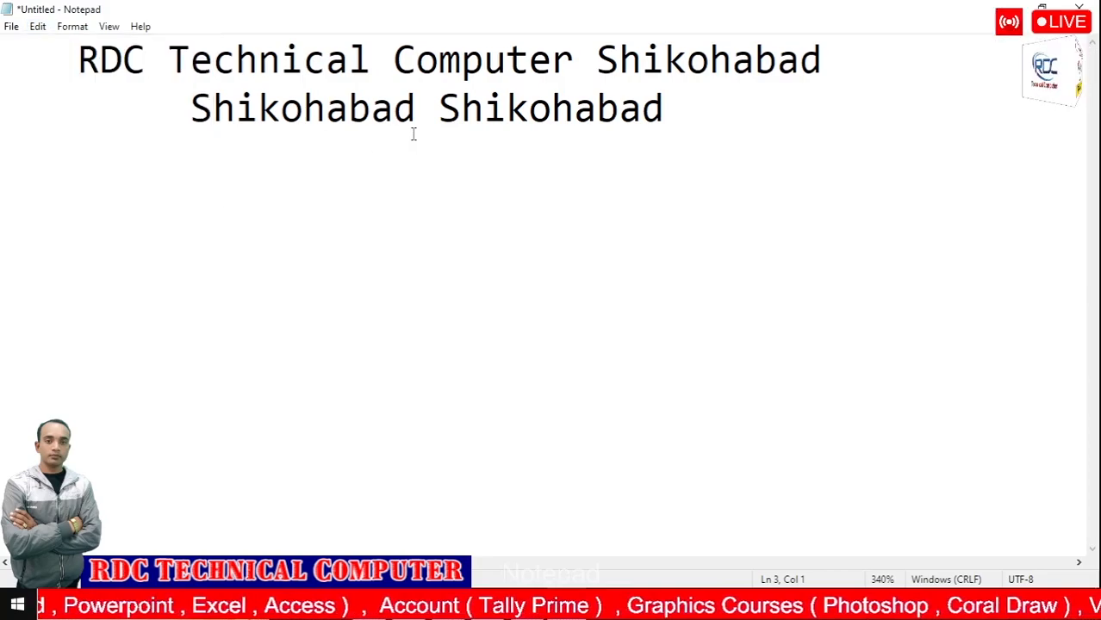
Use Find Previous to step back through the "Shikohabad" matches from the third line up to the first line
key(shift+F3)
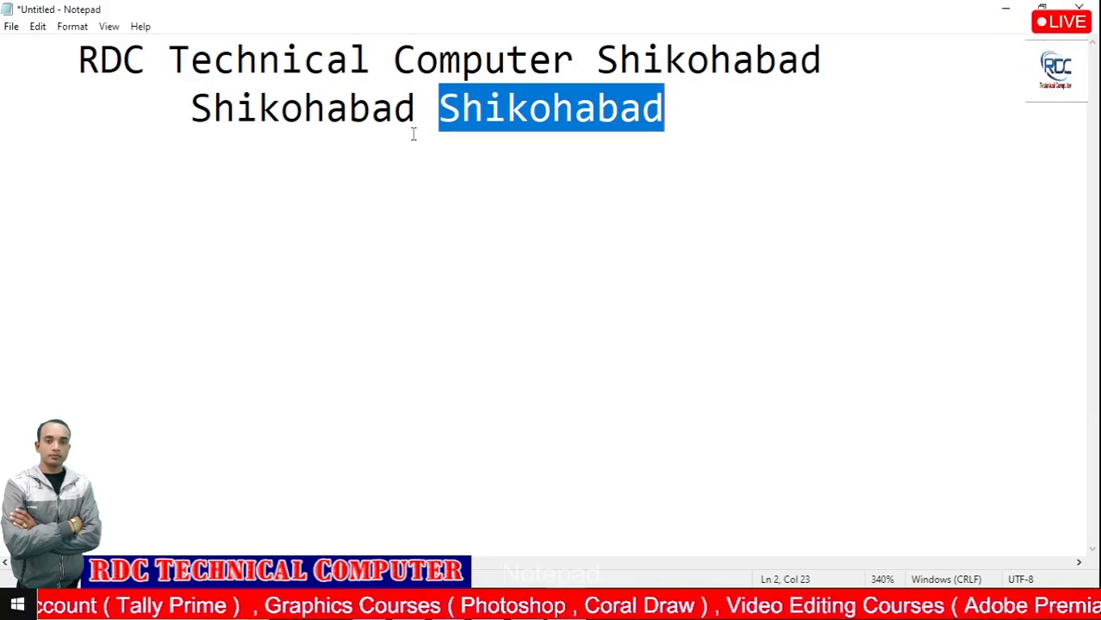
key(shift+F3)
key(shift+F3)
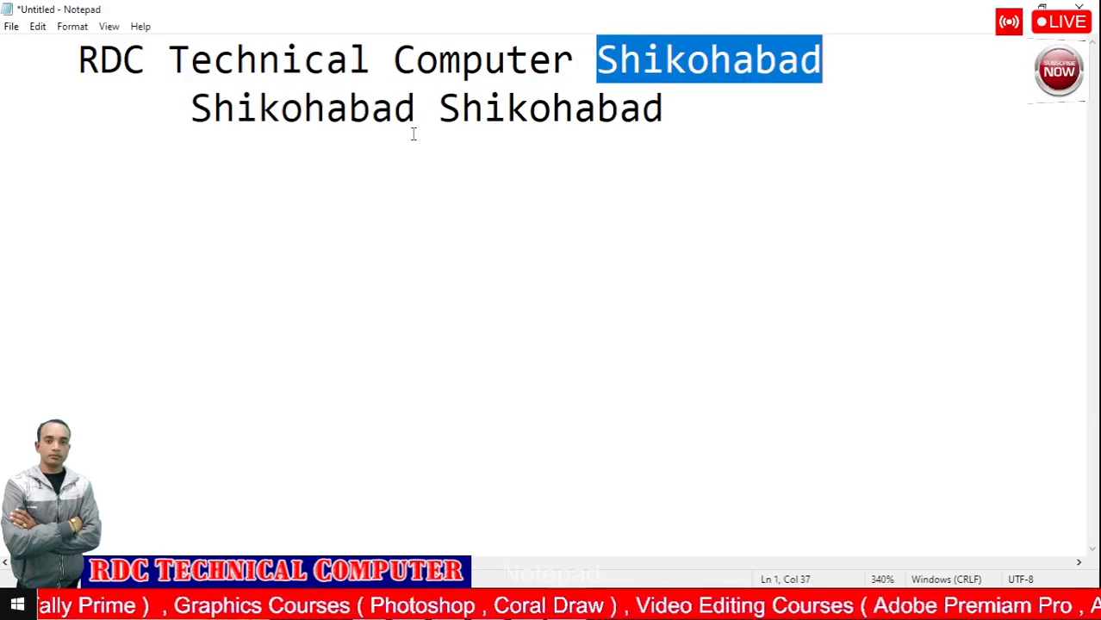
click(438, 109)
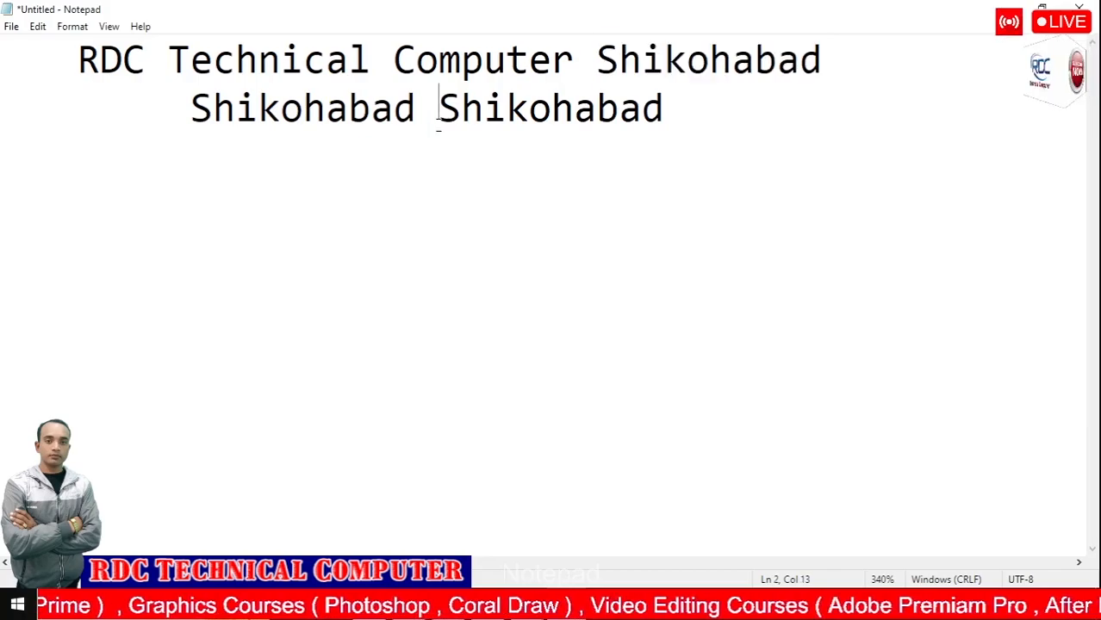
click(38, 27)
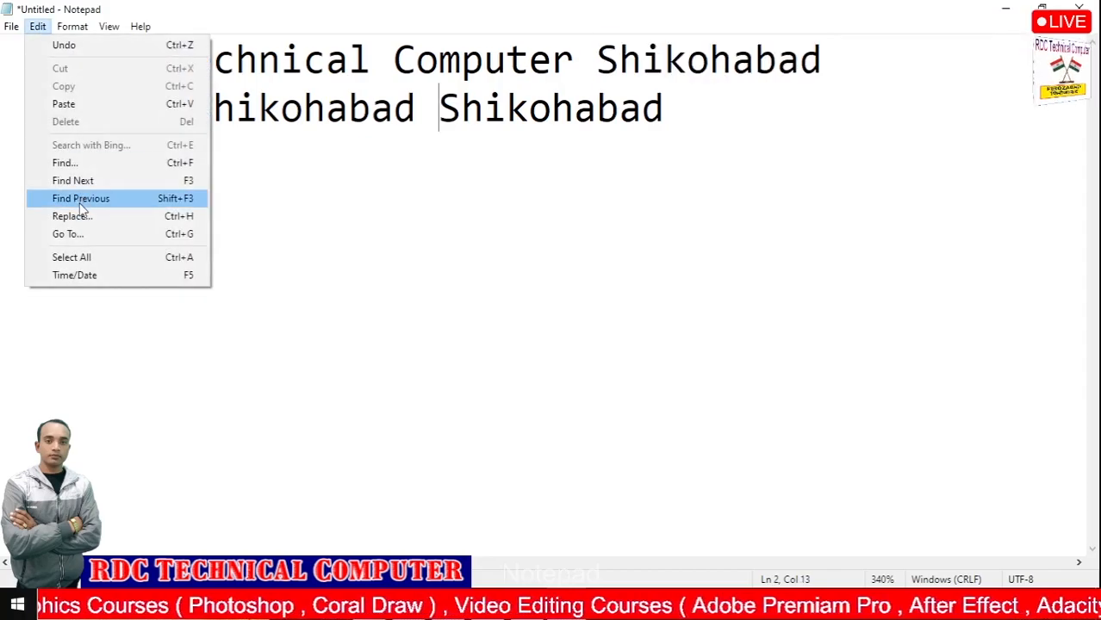
click(311, 186)
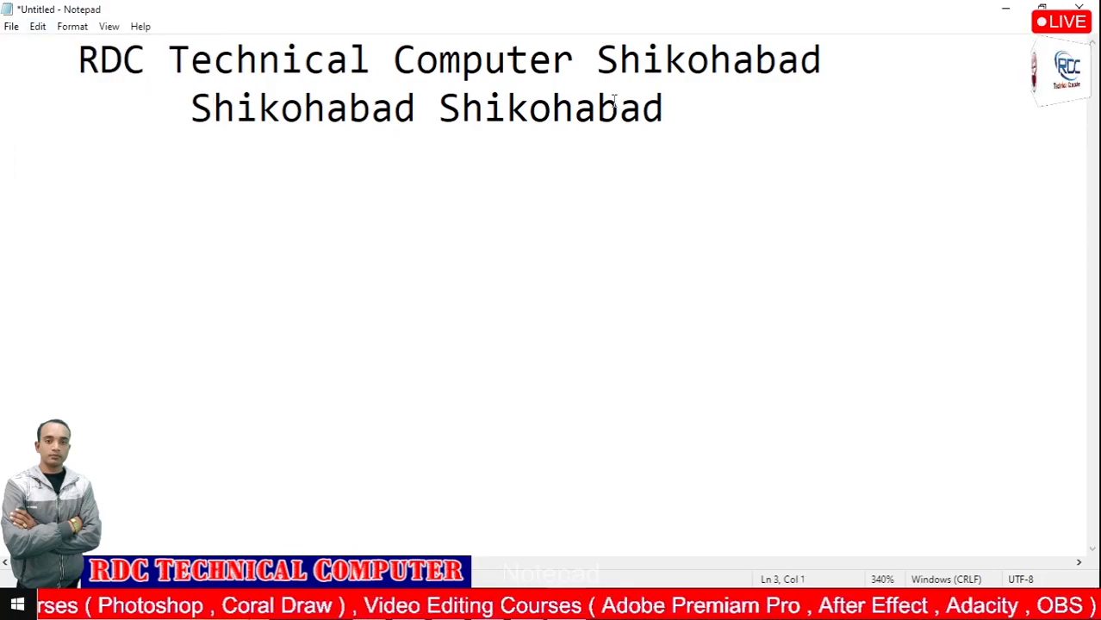
From the end of the second line, try to replace "Shikohabad" with "Uttar pradesh" using Replace
click(716, 130)
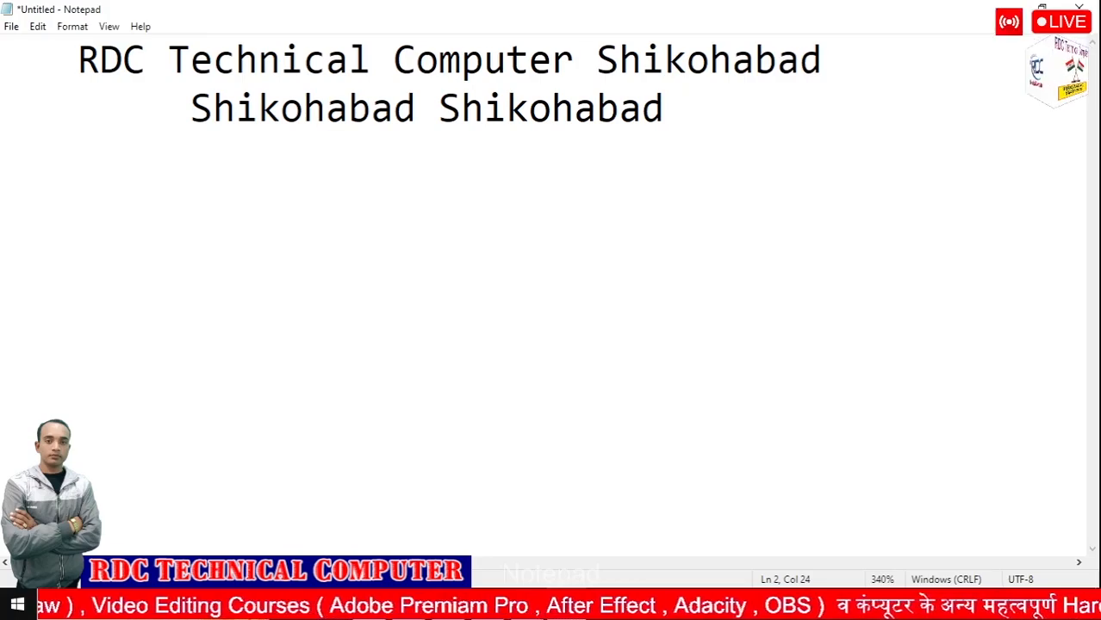
click(36, 26)
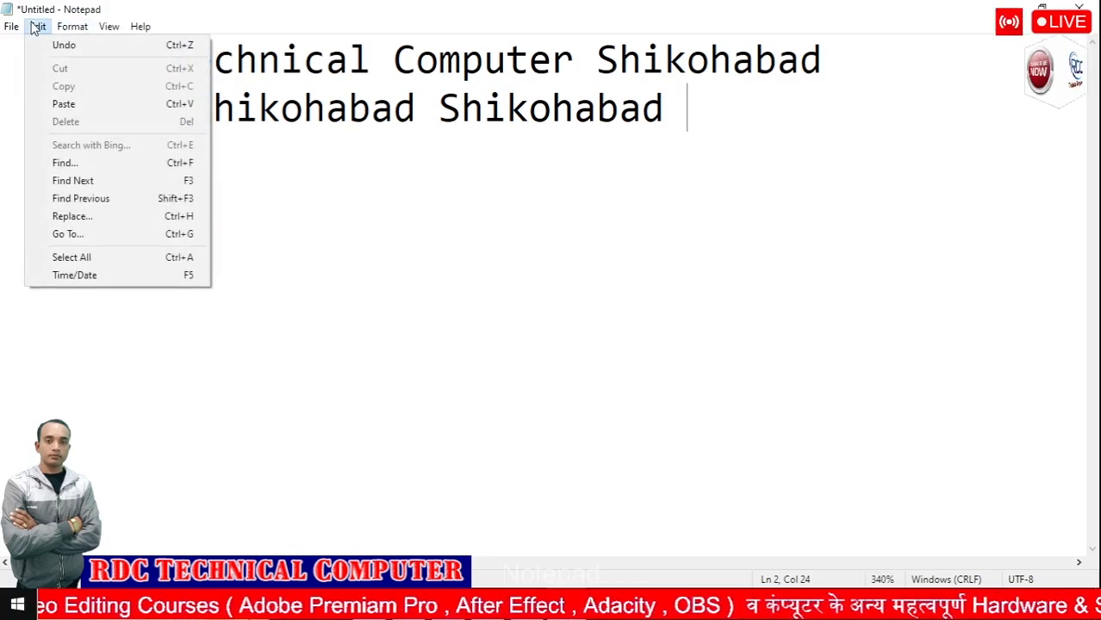
click(73, 216)
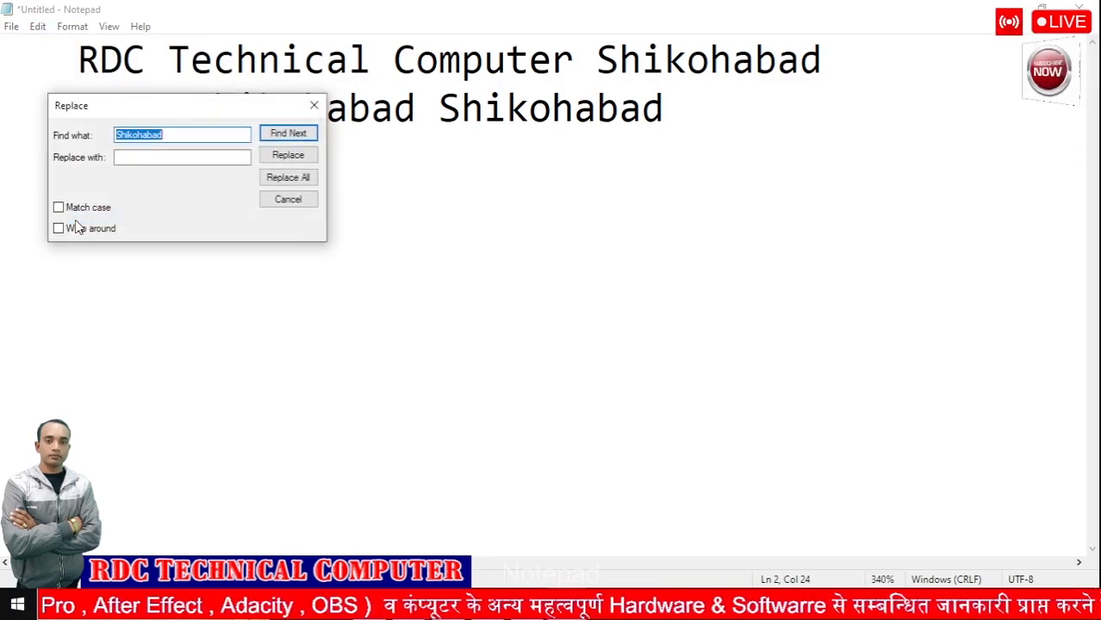
drag(143, 113, 411, 186)
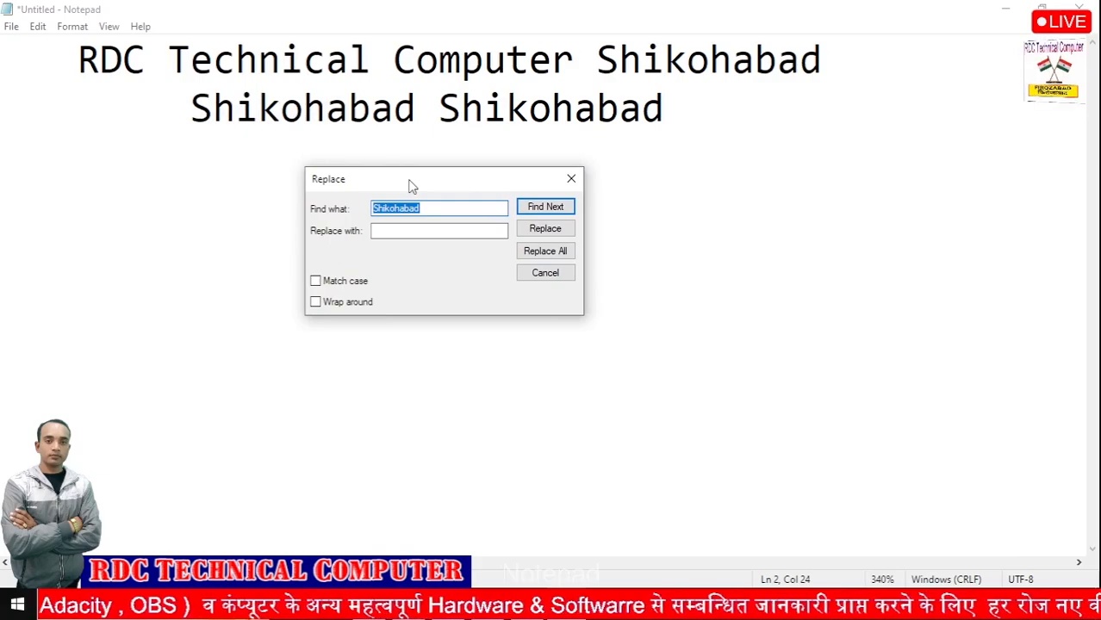
click(410, 229)
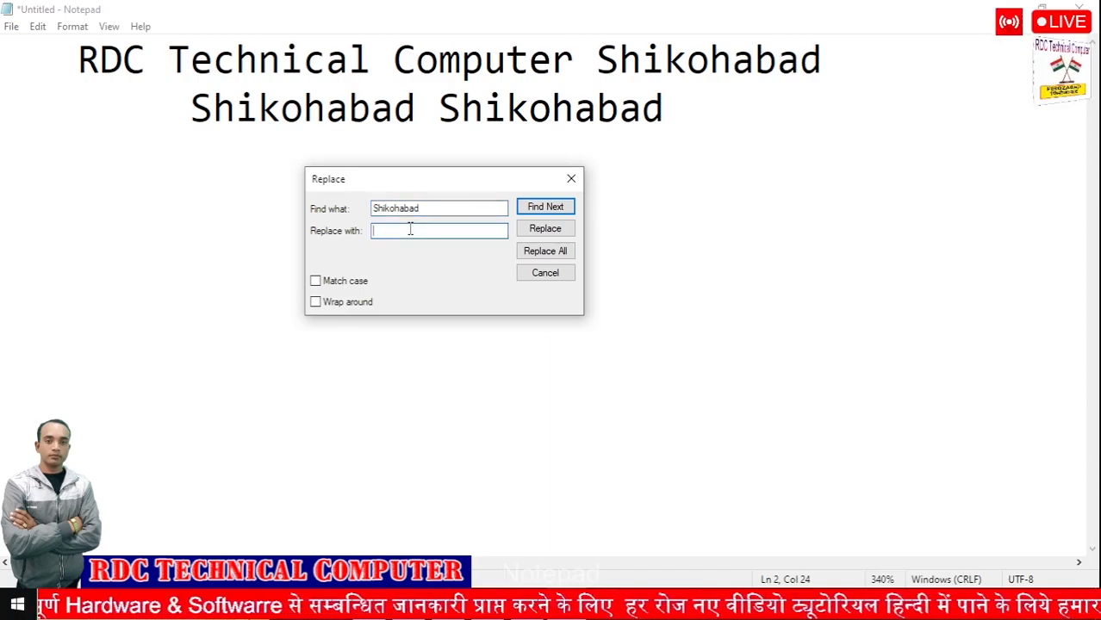
text(Uttar pradesh)
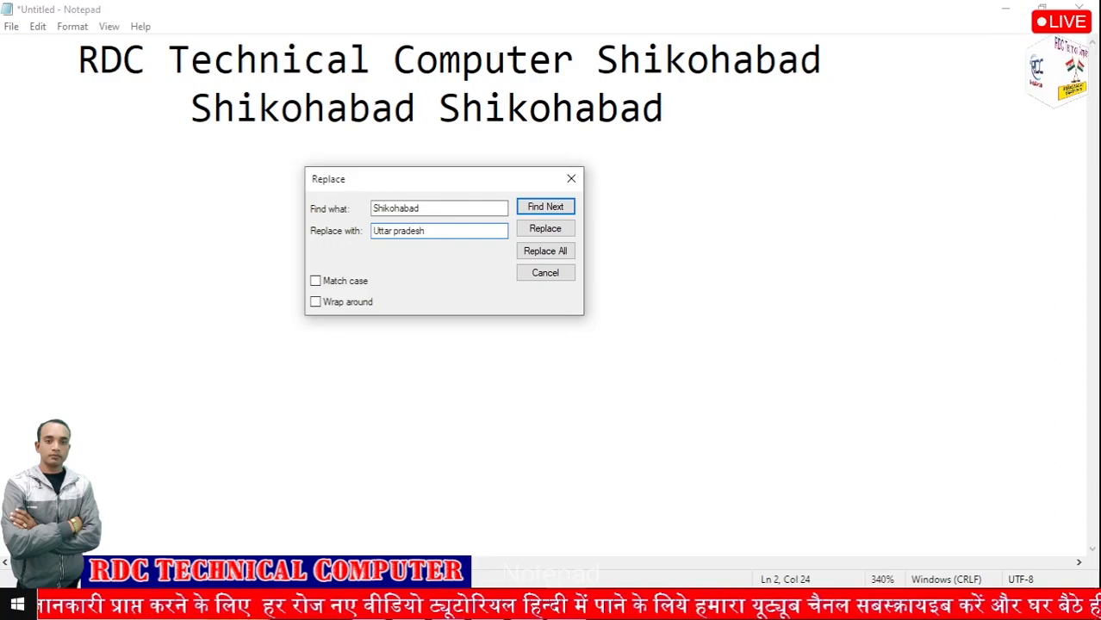
click(547, 223)
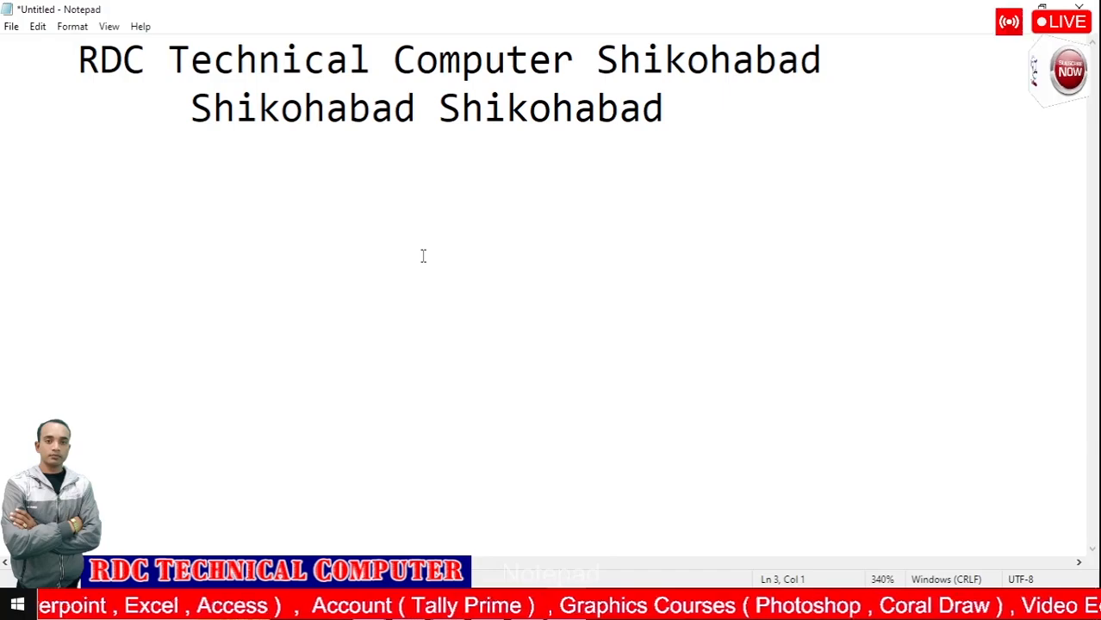
Start the third line with "e" and replace "RDC" in the first line with "Uttar pradesh" using case-matched Replace, closing the dialog
text(e)
key(ctrl+h)
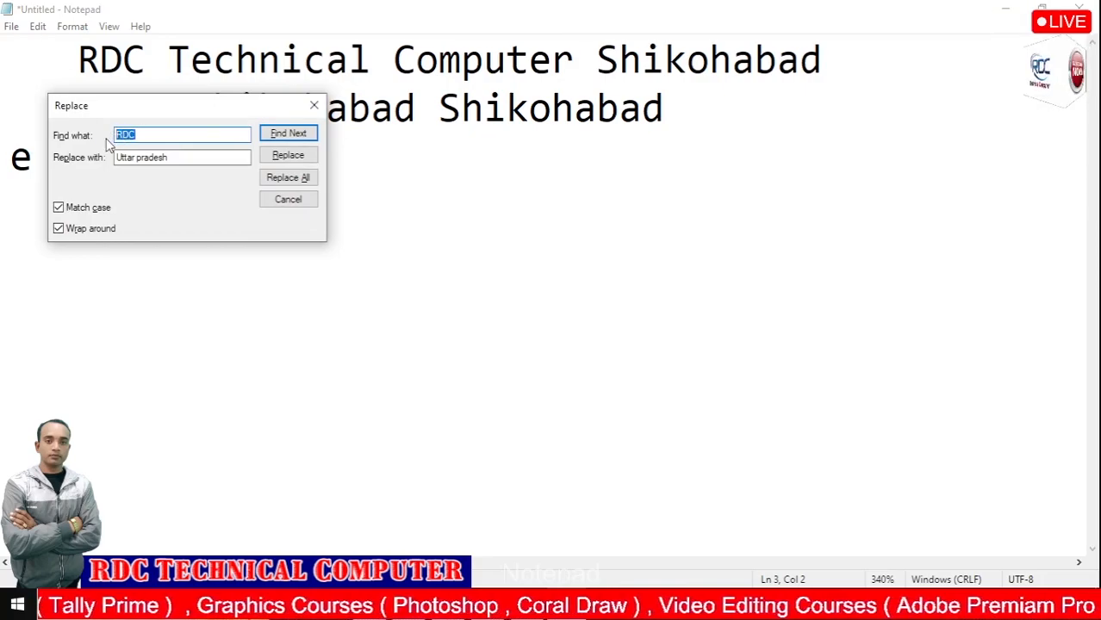
text(r)
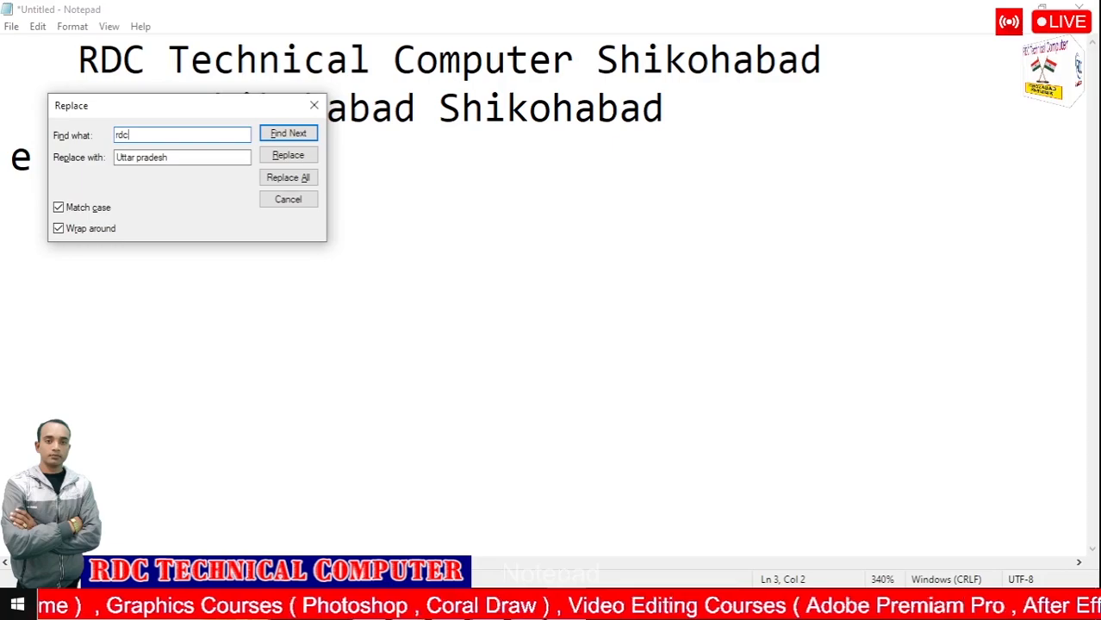
key(BackSpace)
text(RDC)
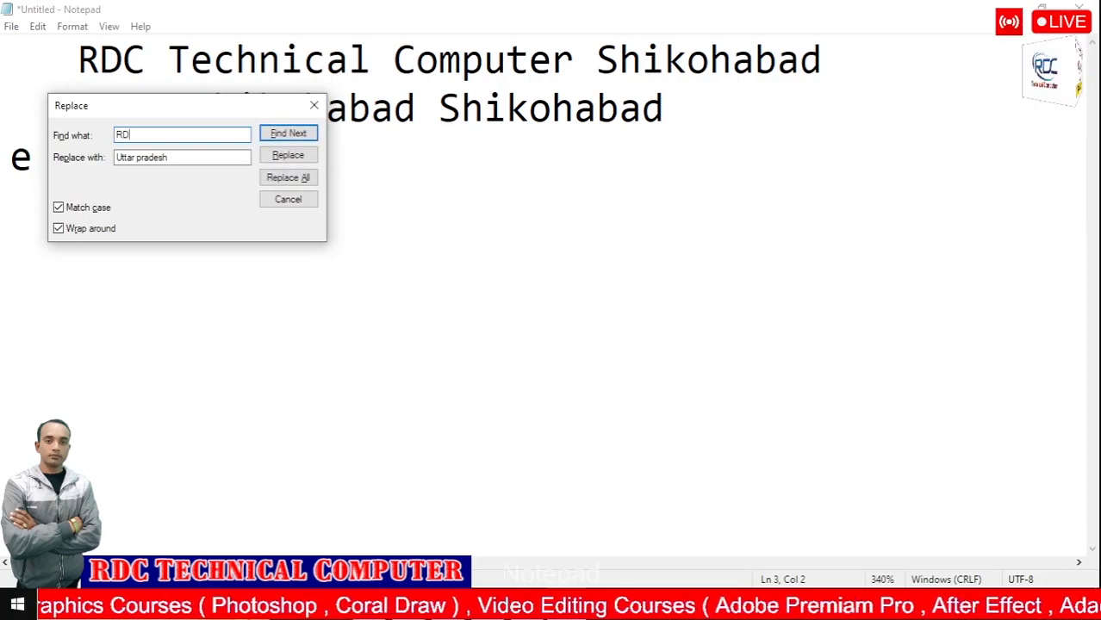
click(171, 156)
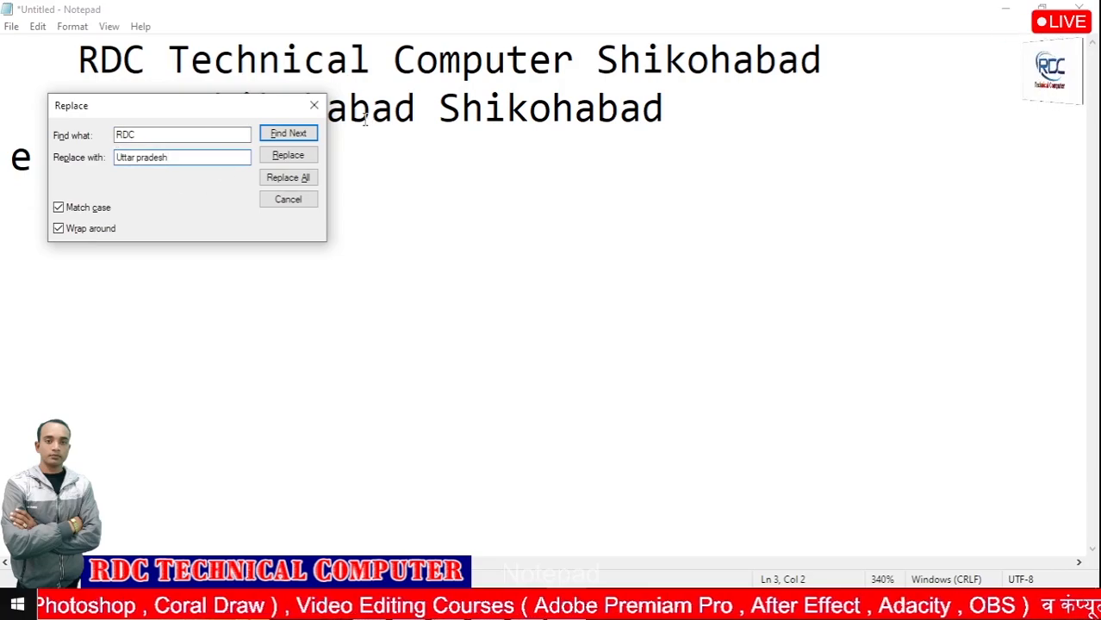
click(291, 158)
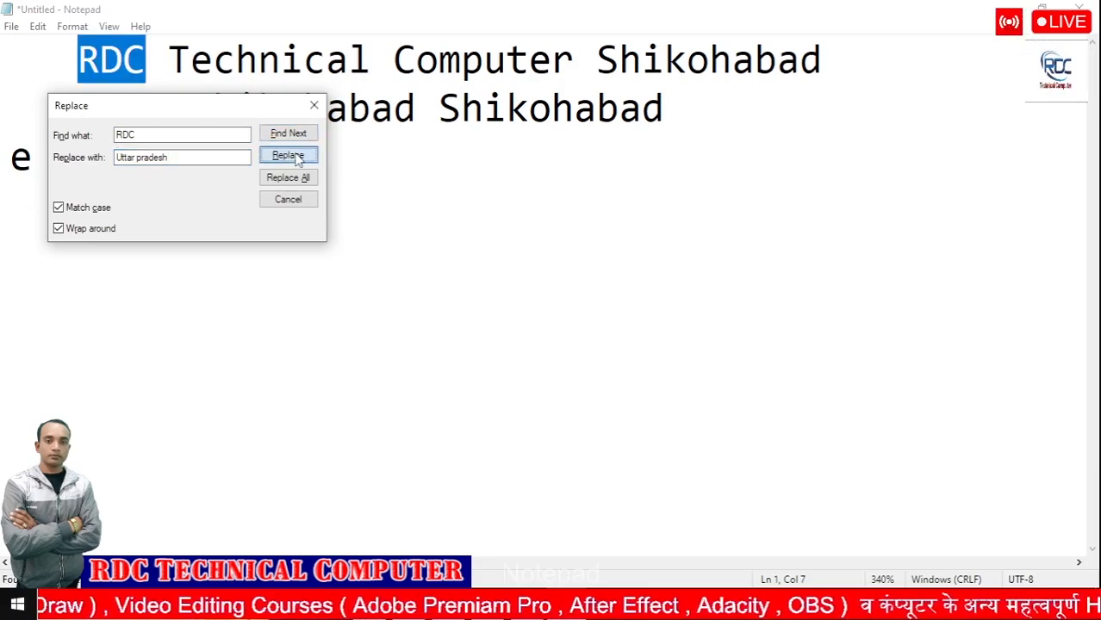
click(288, 156)
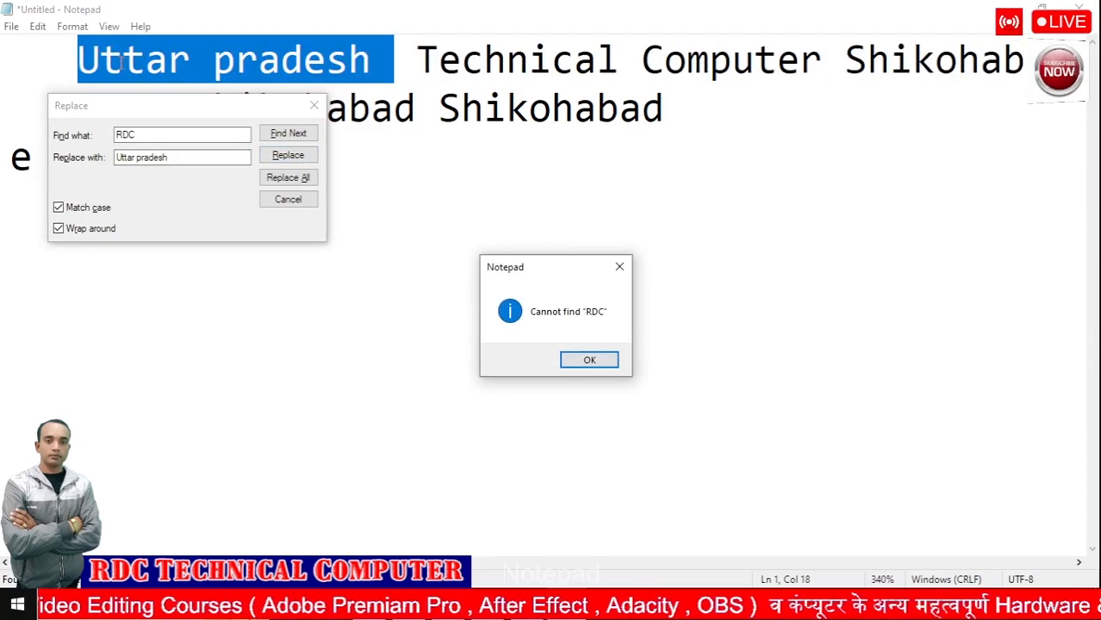
click(588, 360)
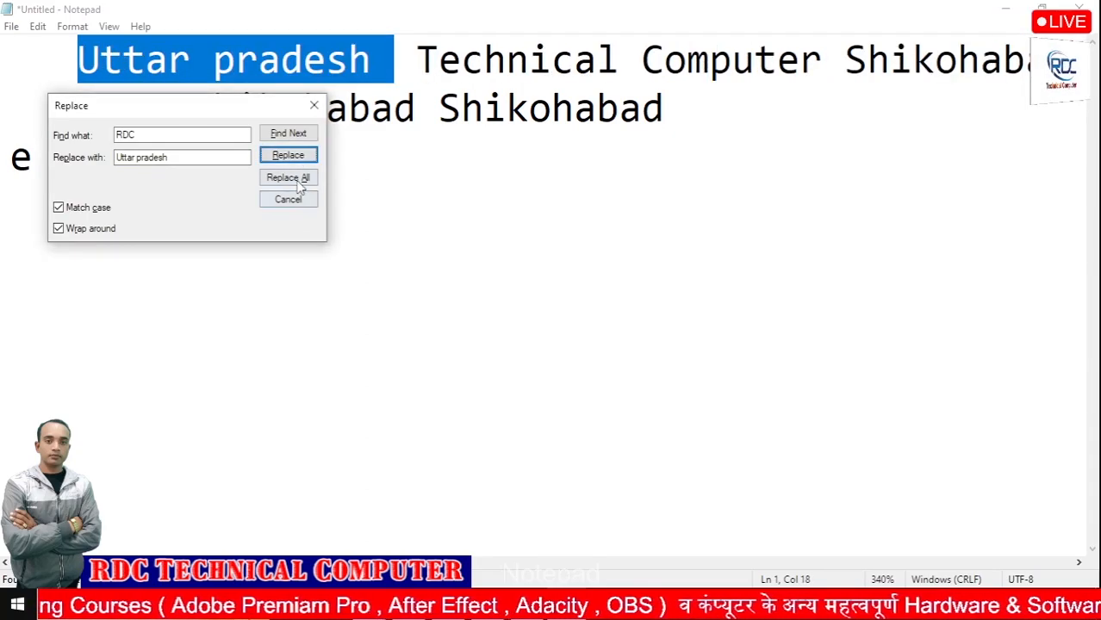
click(291, 199)
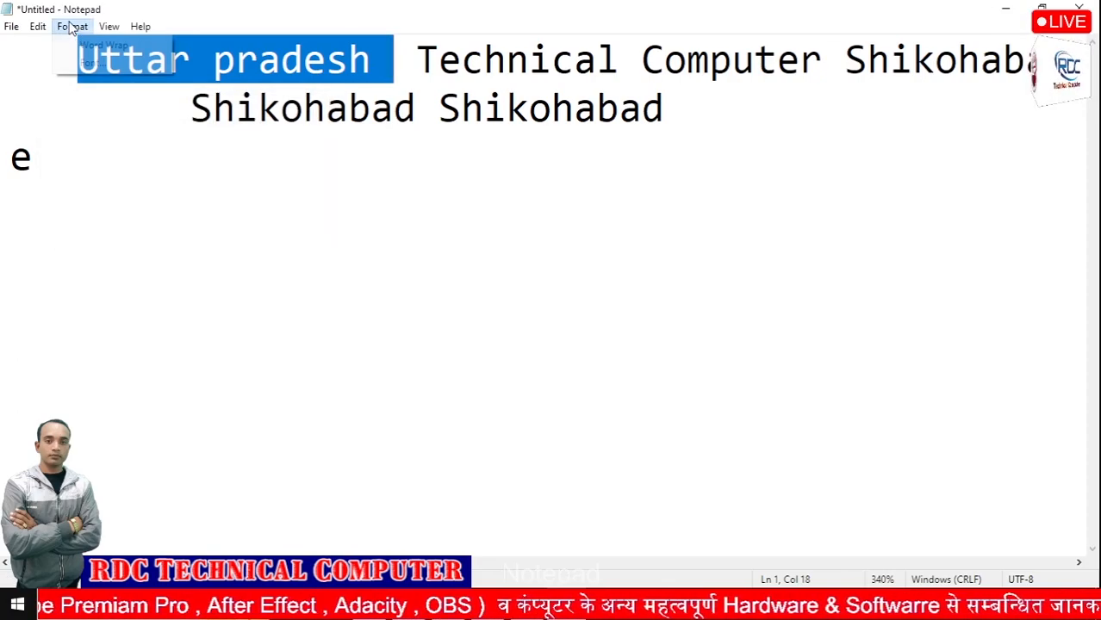
click(35, 27)
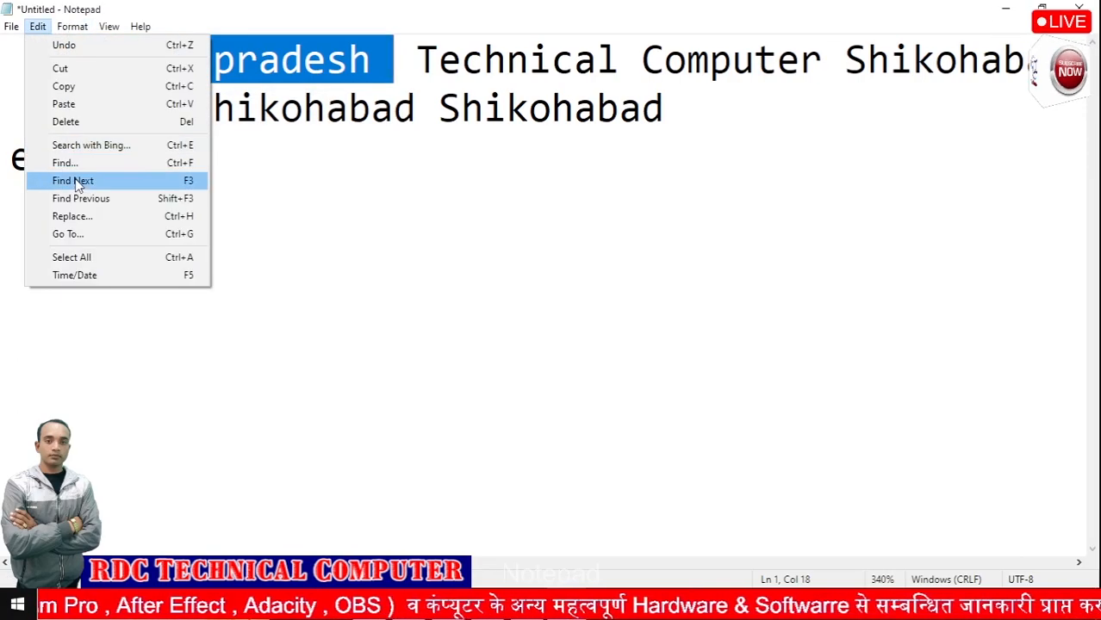
click(67, 235)
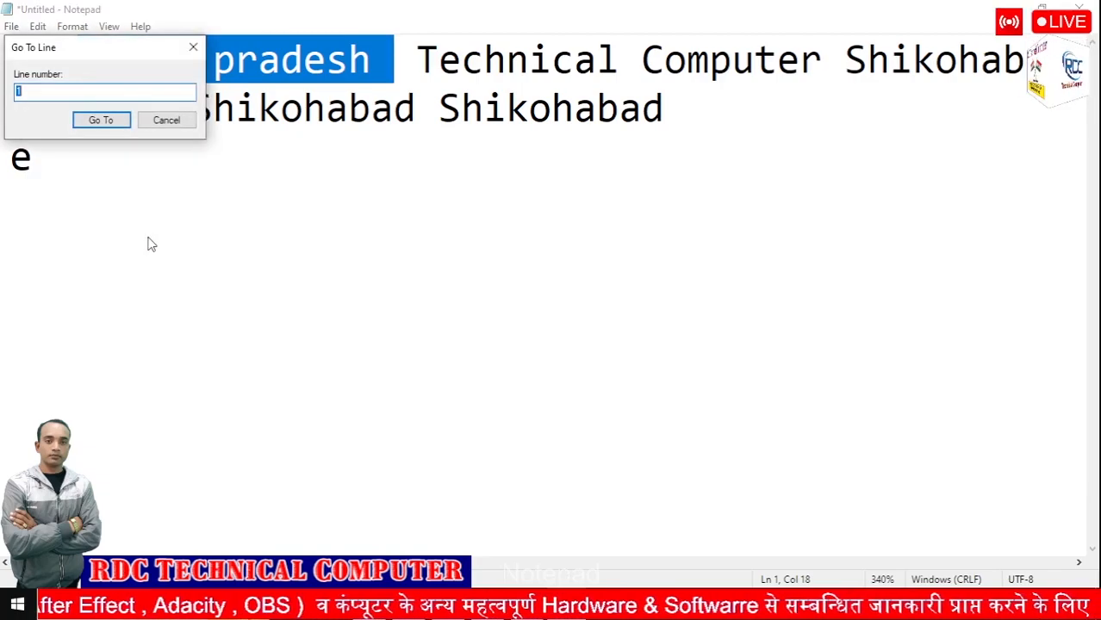
drag(93, 54, 138, 158)
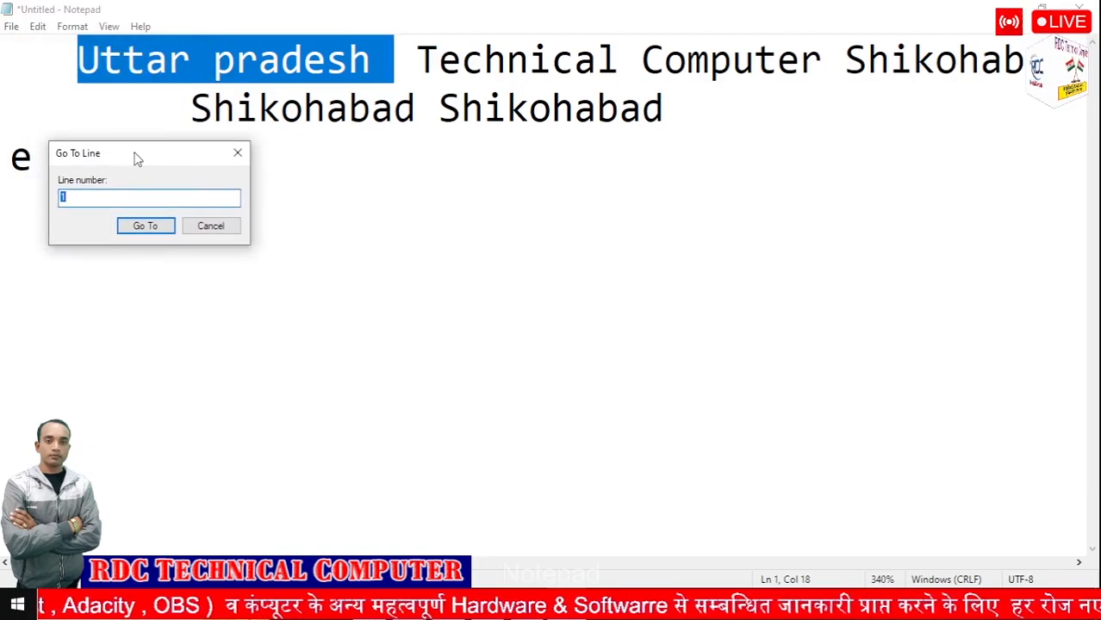
click(211, 225)
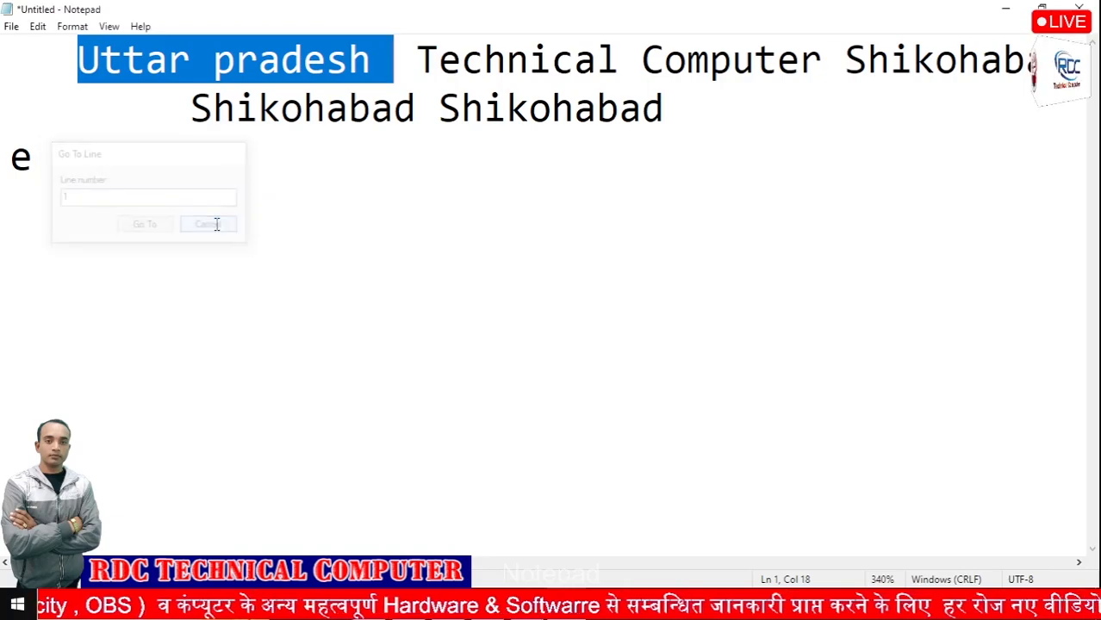
Complete the word on the third line so it reads "empty", followed by a space
click(382, 76)
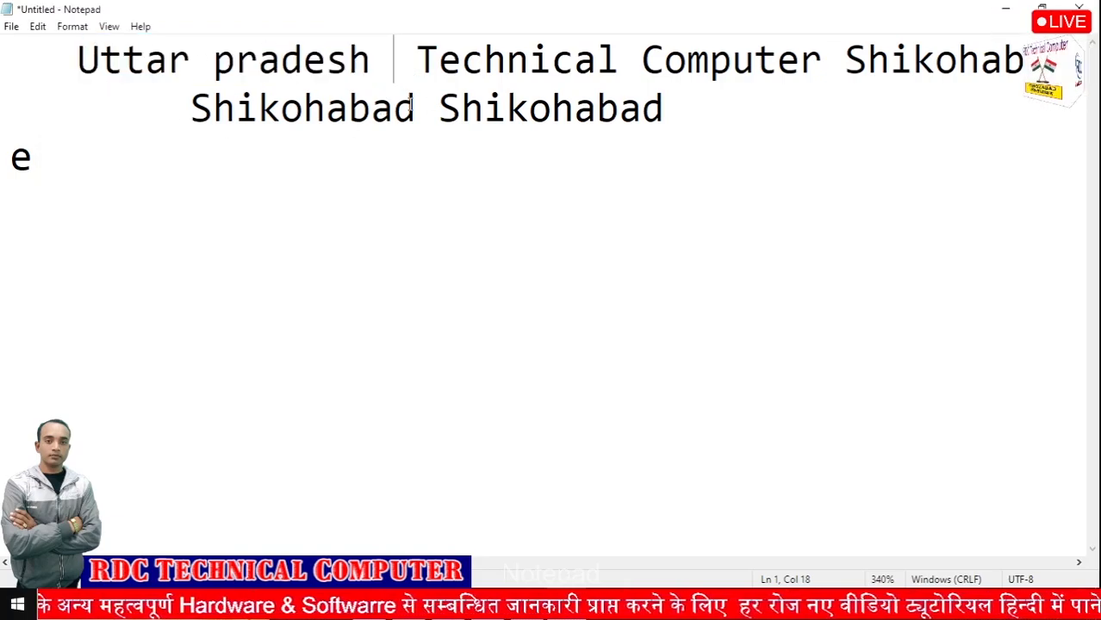
click(35, 151)
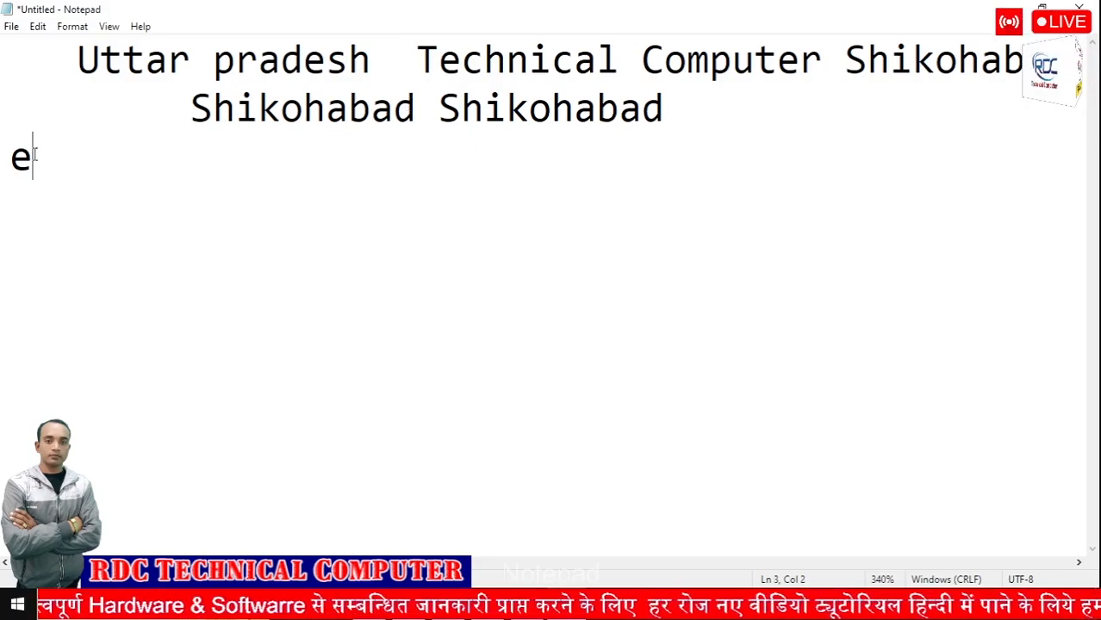
text(mpty)
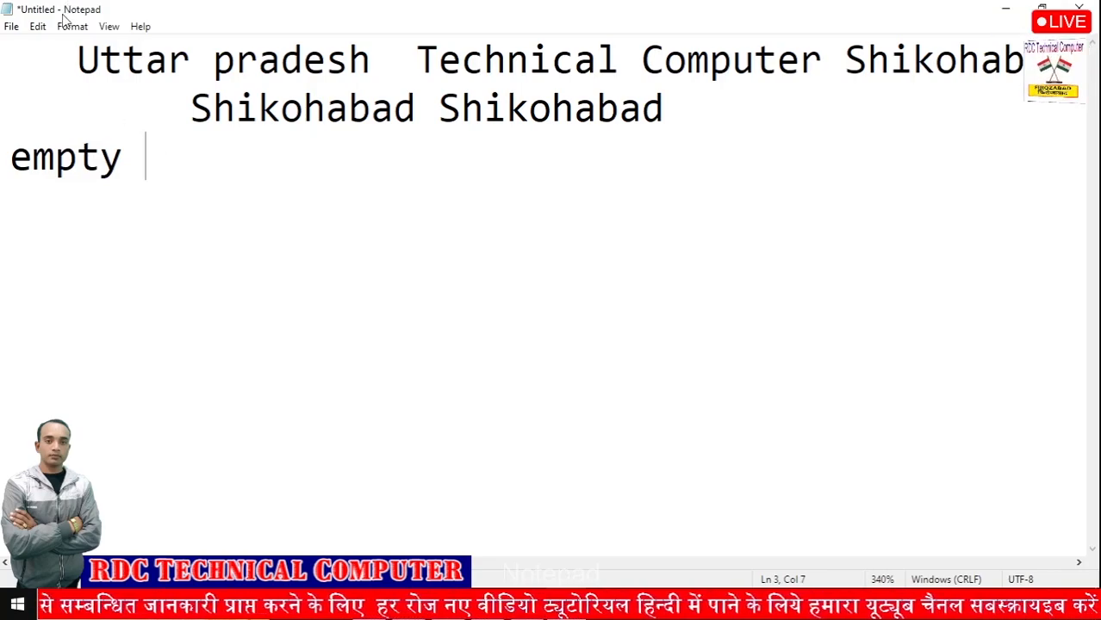
Use Go To to jump the cursor to line 1, and use it again to reach line 3
click(38, 27)
click(74, 233)
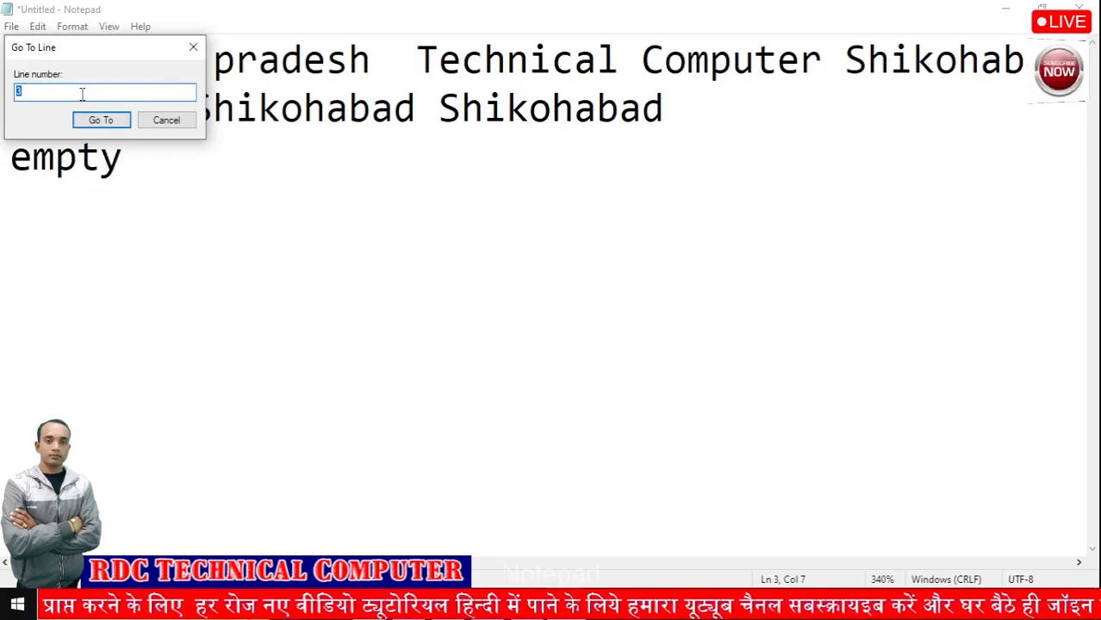
text(1)
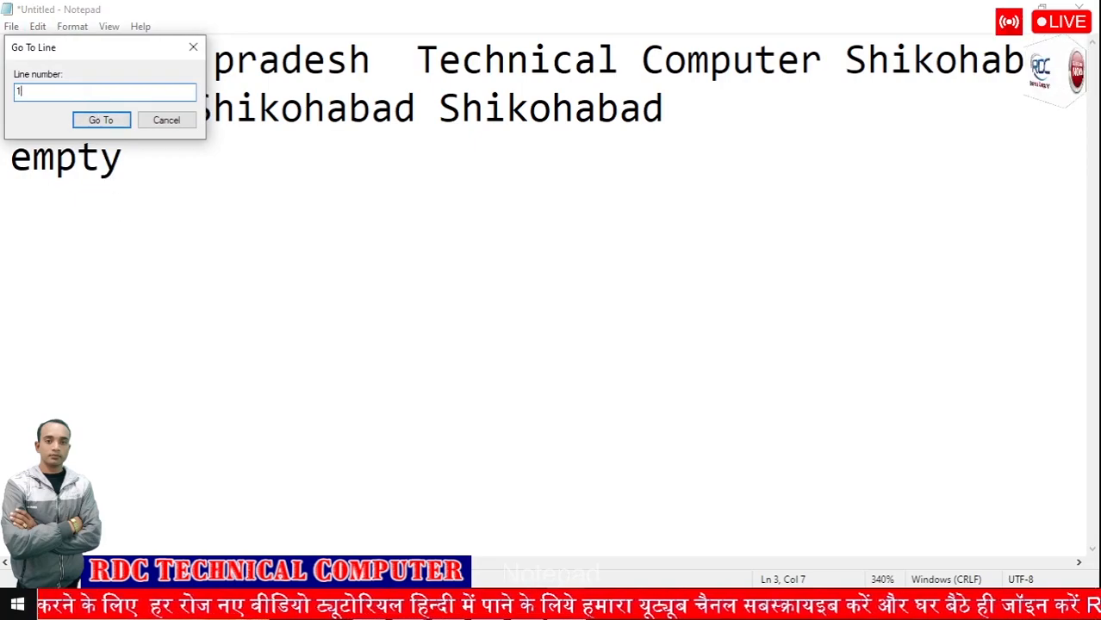
click(106, 121)
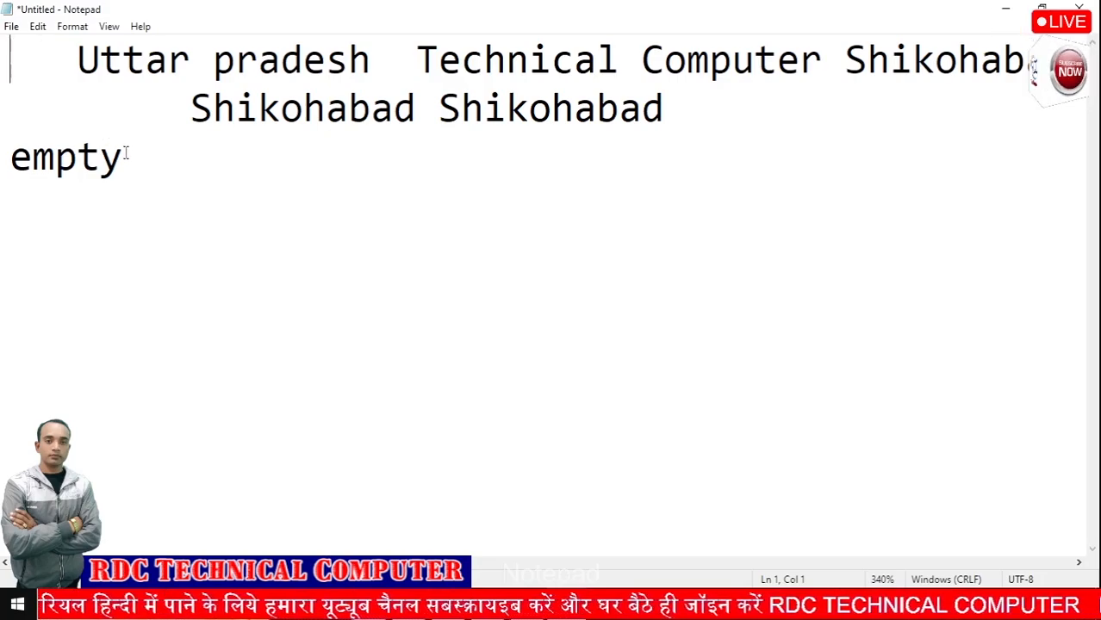
key(ctrl+g)
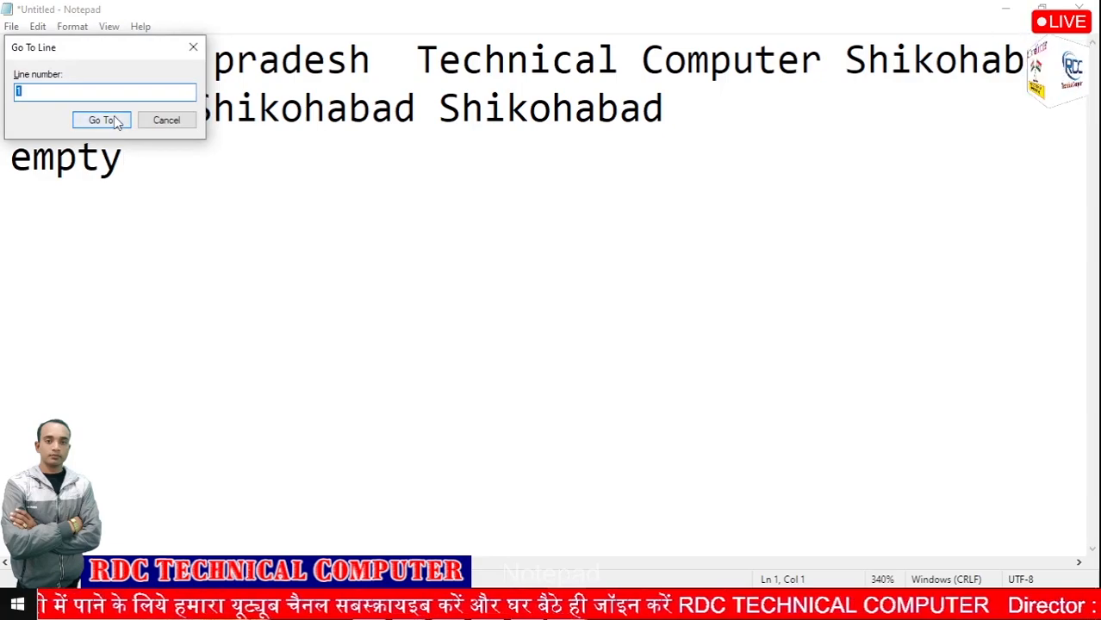
text(3)
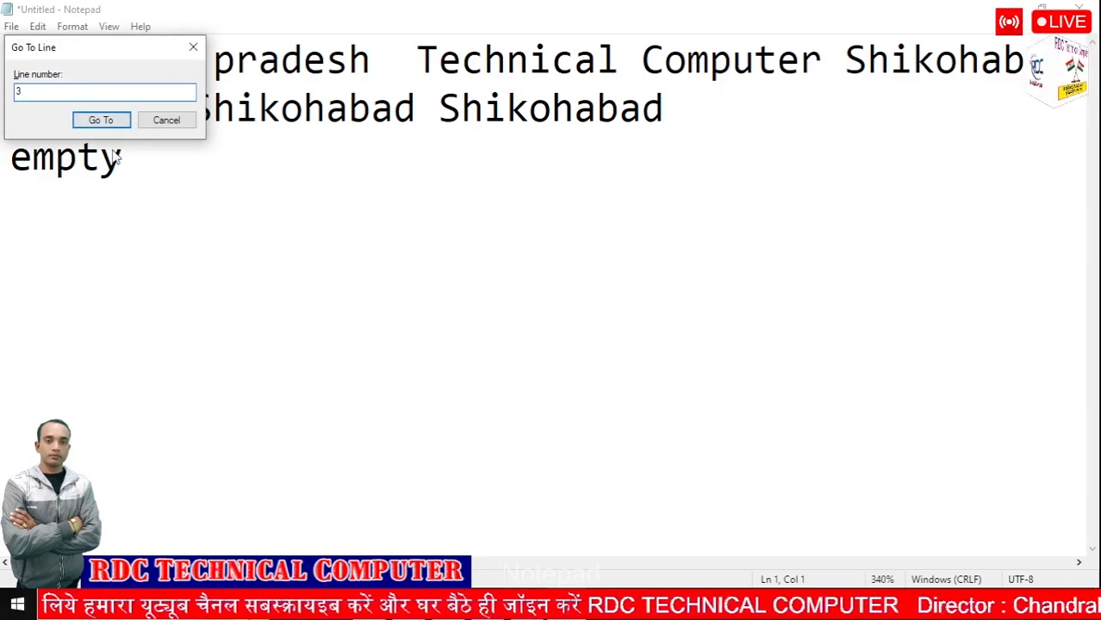
click(93, 119)
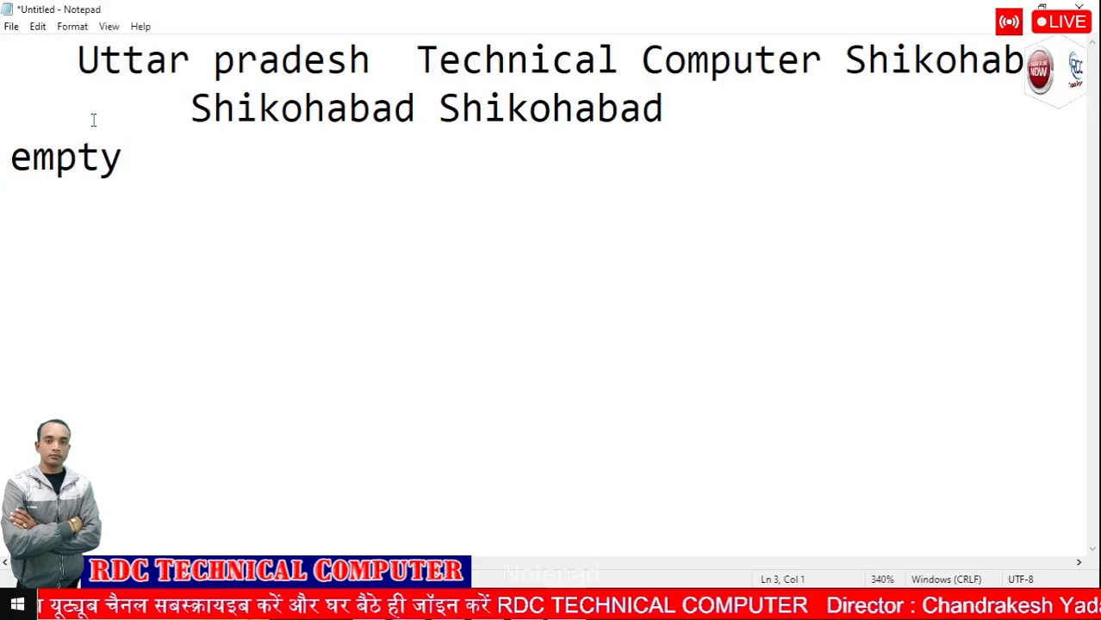
Select all the text twice with Select All, clearing the selection each time with the cursor at the end of the third line
click(40, 31)
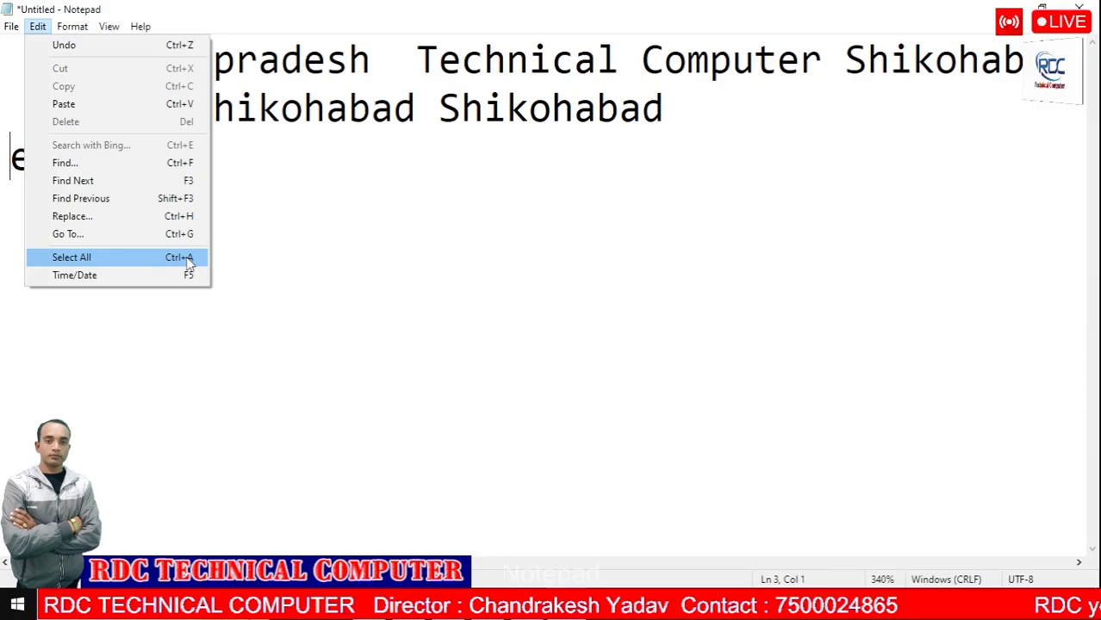
click(91, 262)
click(157, 155)
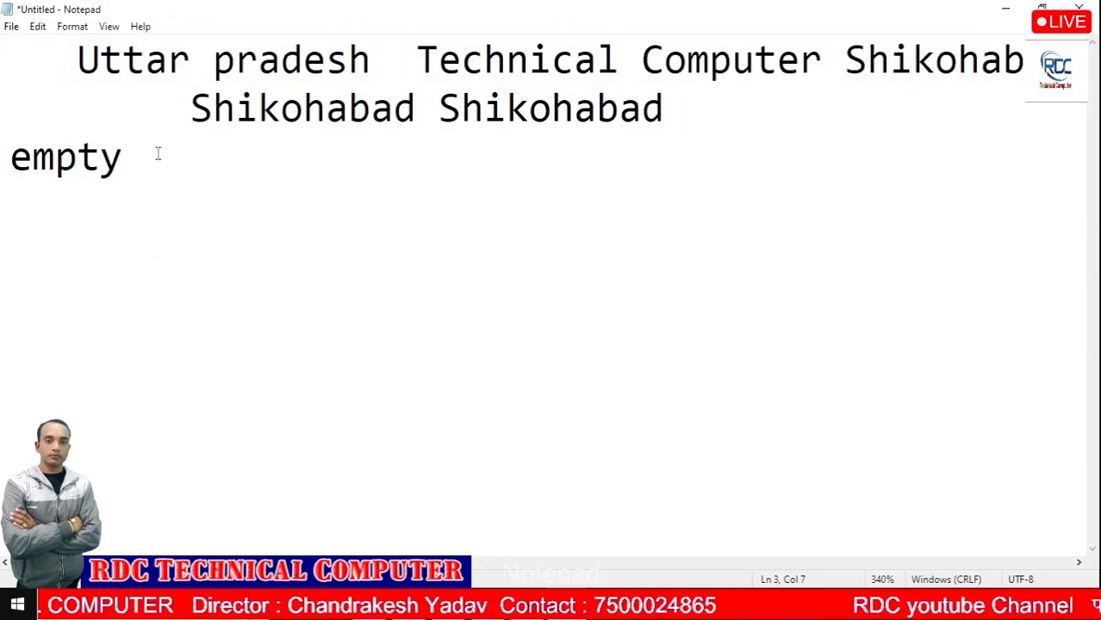
key(ctrl+a)
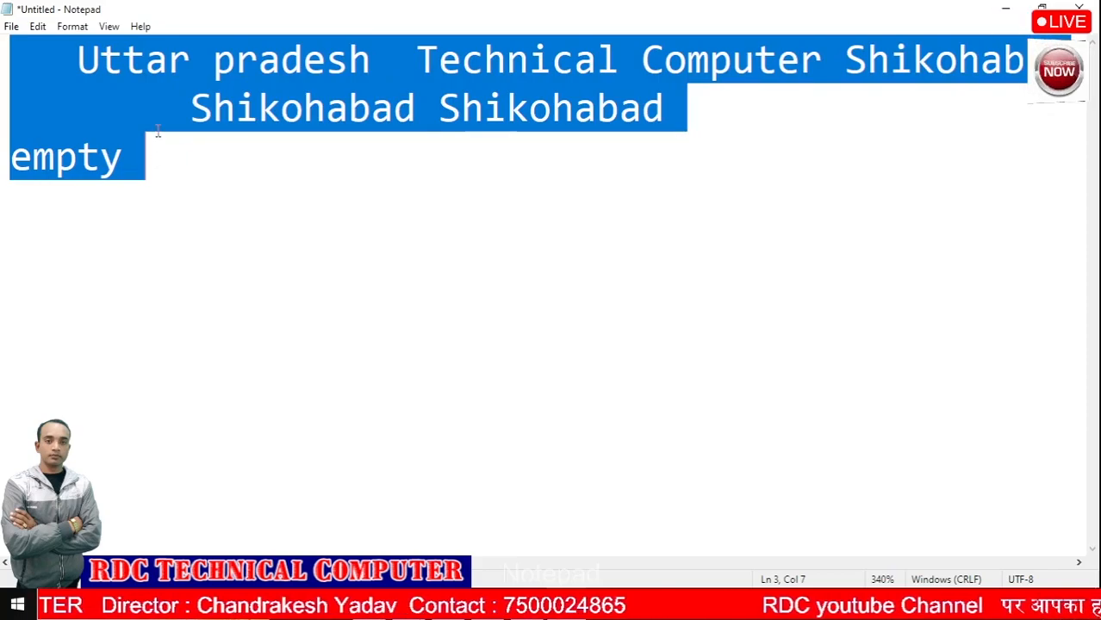
click(48, 32)
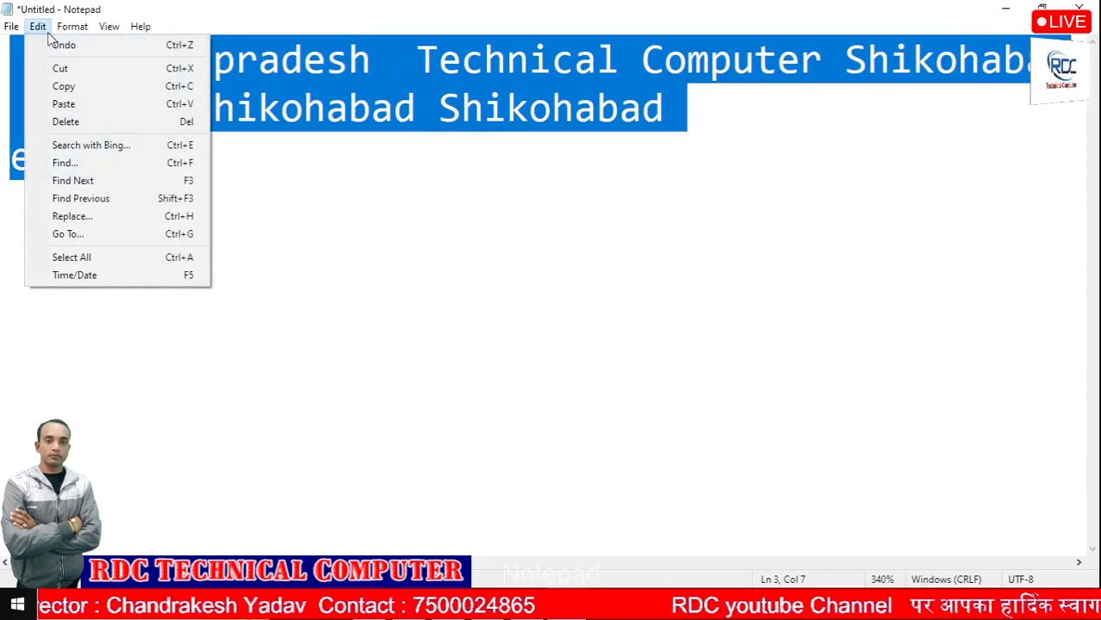
click(130, 198)
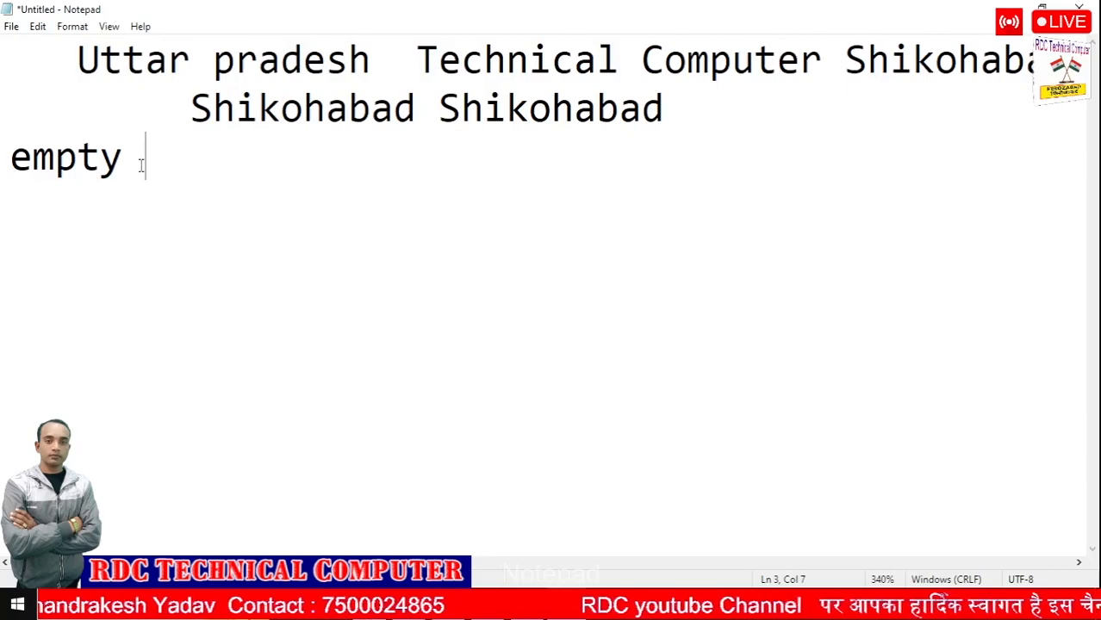
Insert the current time and date after "empty" on the third line
click(37, 26)
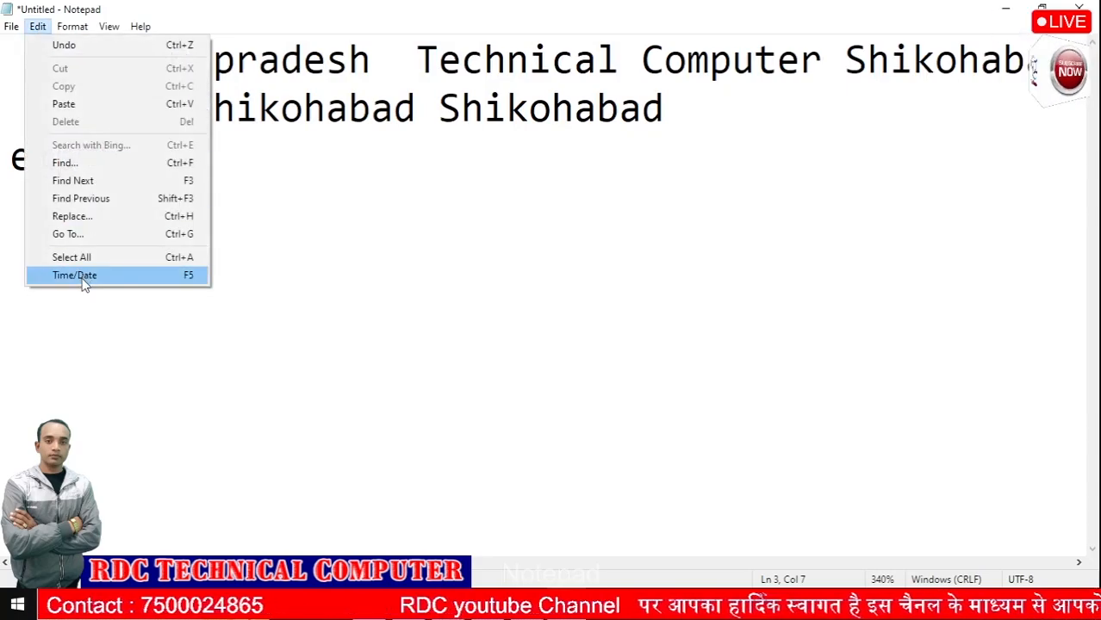
mouse_move(72, 27)
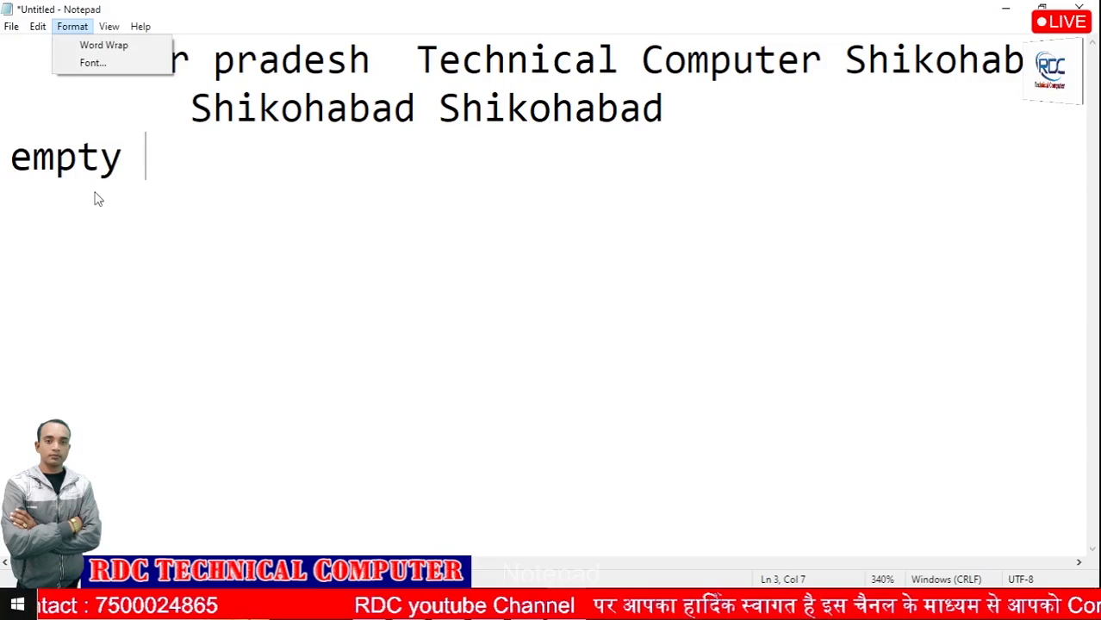
click(38, 31)
click(38, 26)
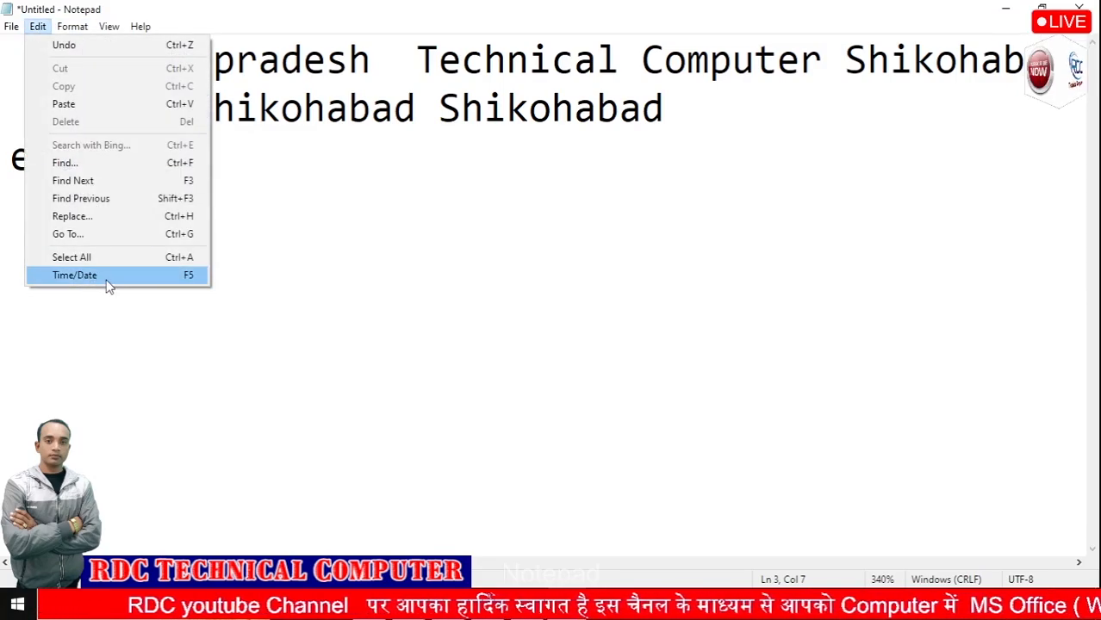
click(75, 276)
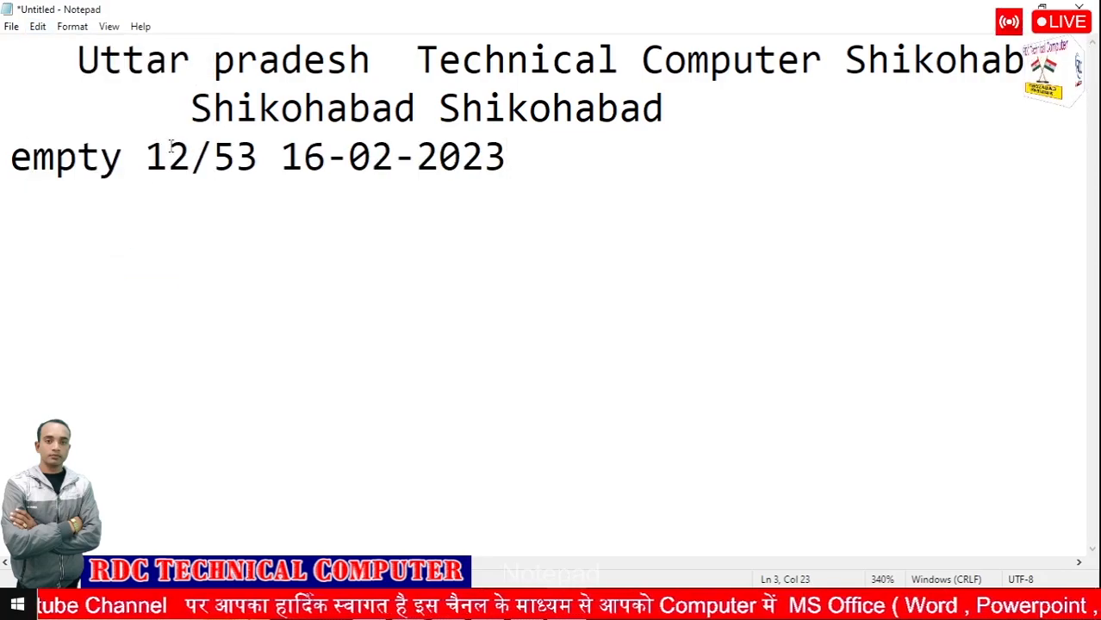
Copy the inserted time and date and paste it repeatedly on the fifth line, leaving the fourth line empty
drag(144, 155, 534, 175)
key(ctrl+c)
click(532, 173)
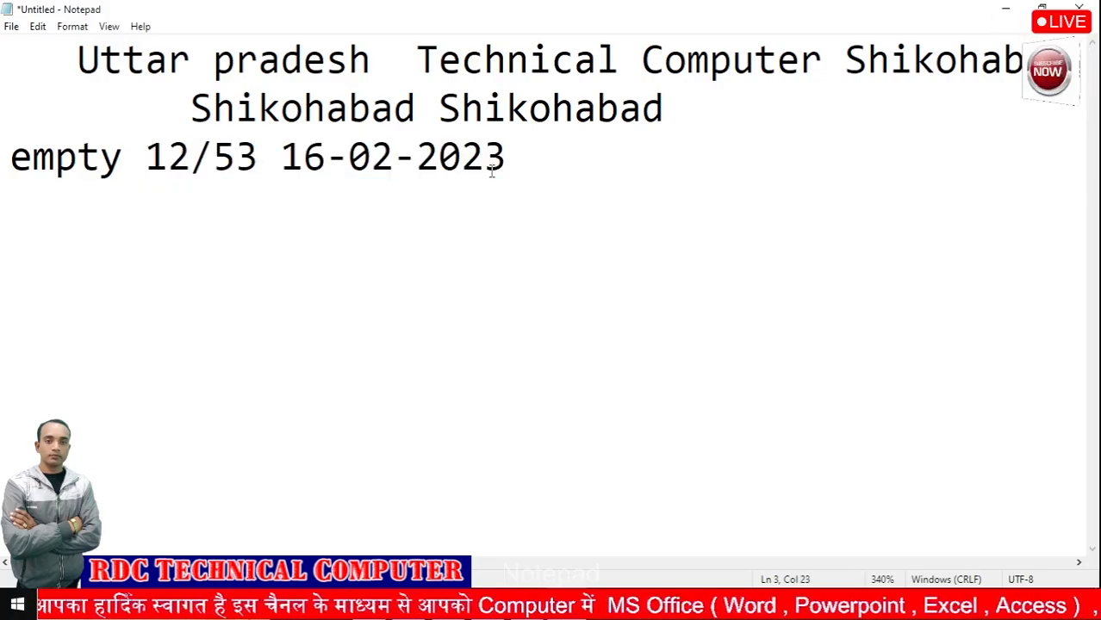
click(38, 26)
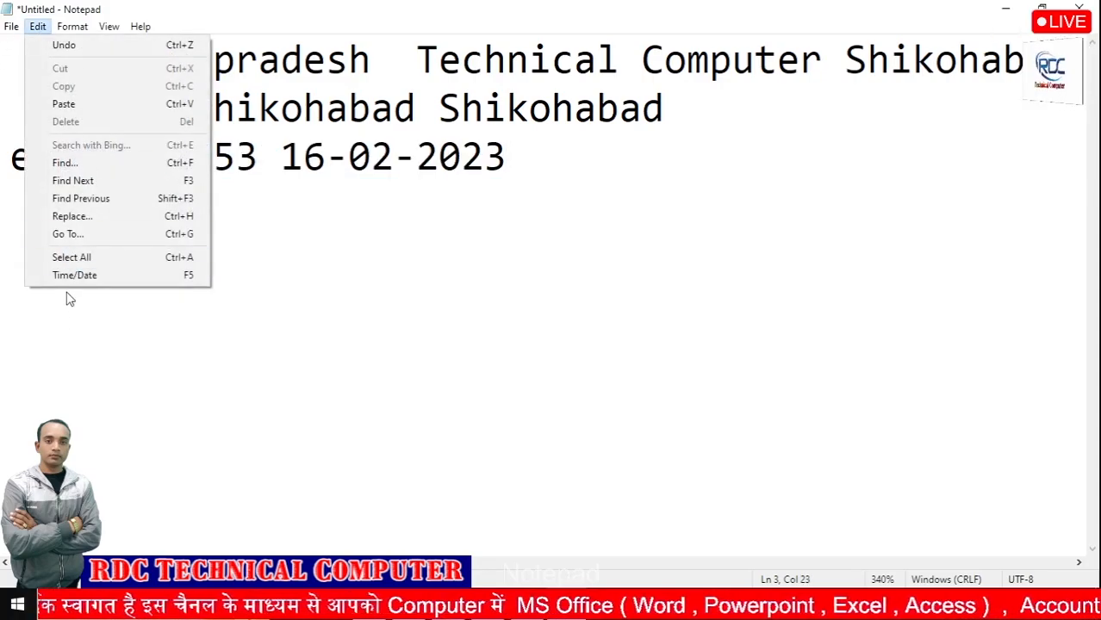
click(505, 173)
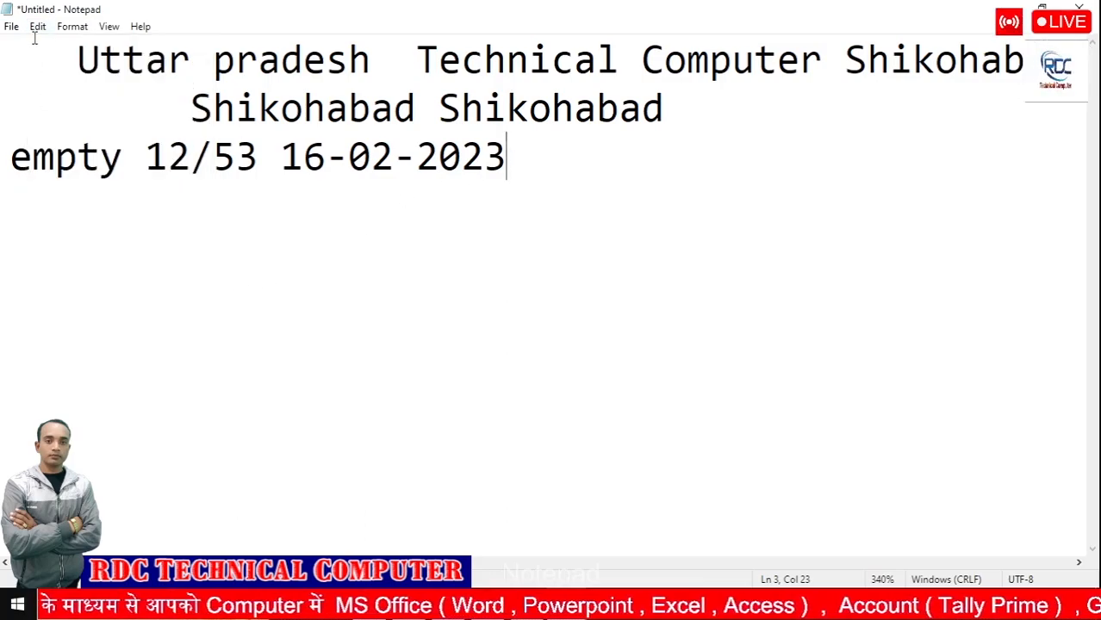
key(Return)
key(Return)
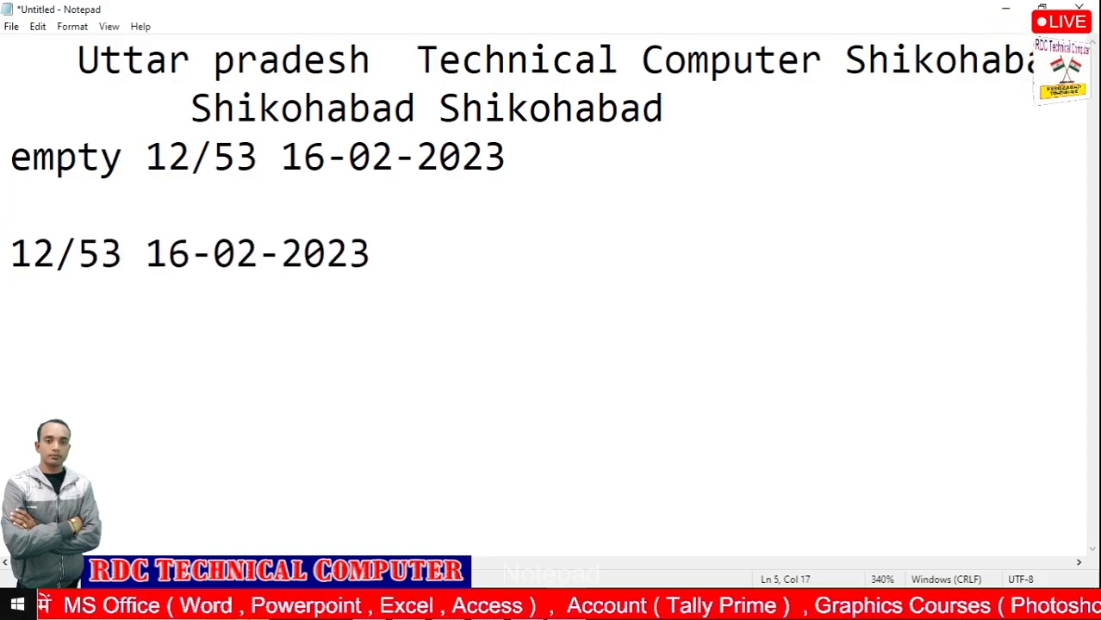
key(ctrl+v)
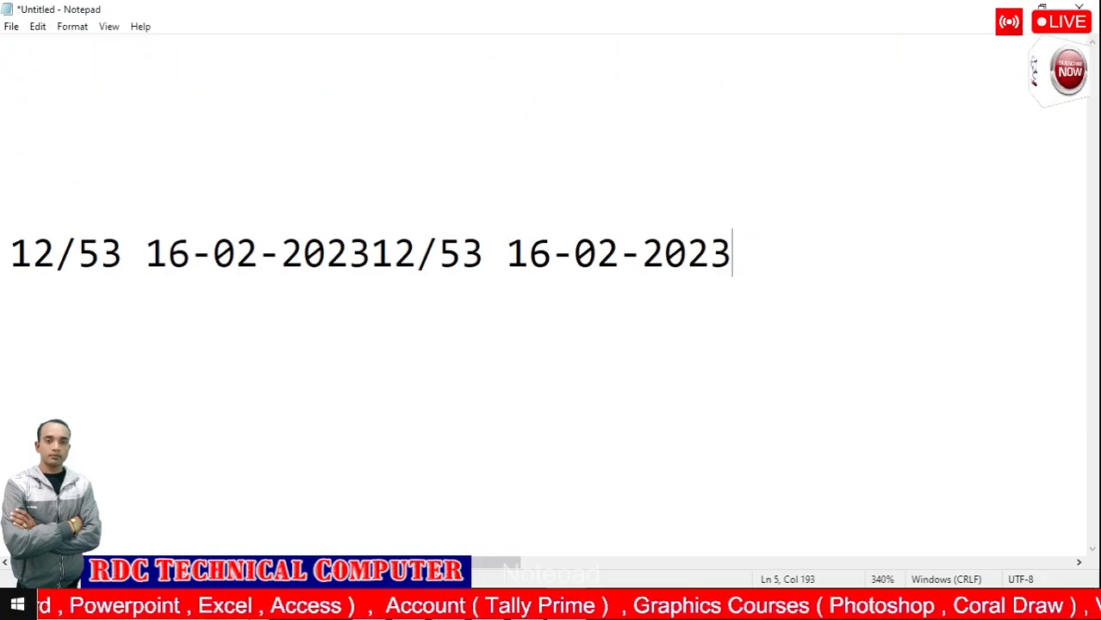
Undo the last paste of the time and date on the fifth line, then reposition the cursor within the text
key(ctrl+z)
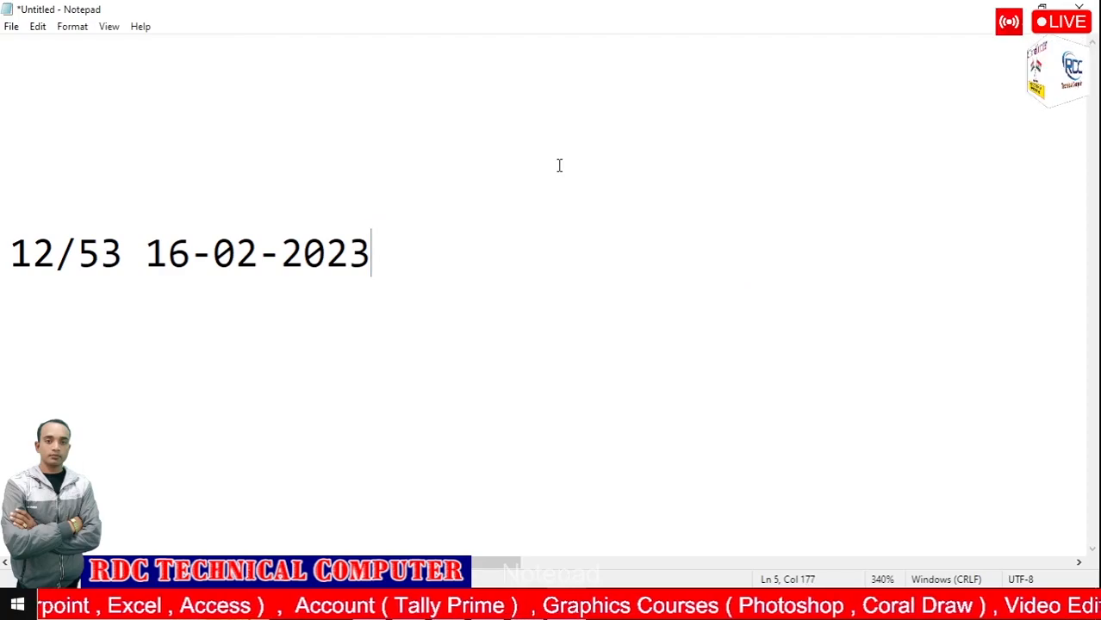
click(559, 165)
key(ctrl+End)
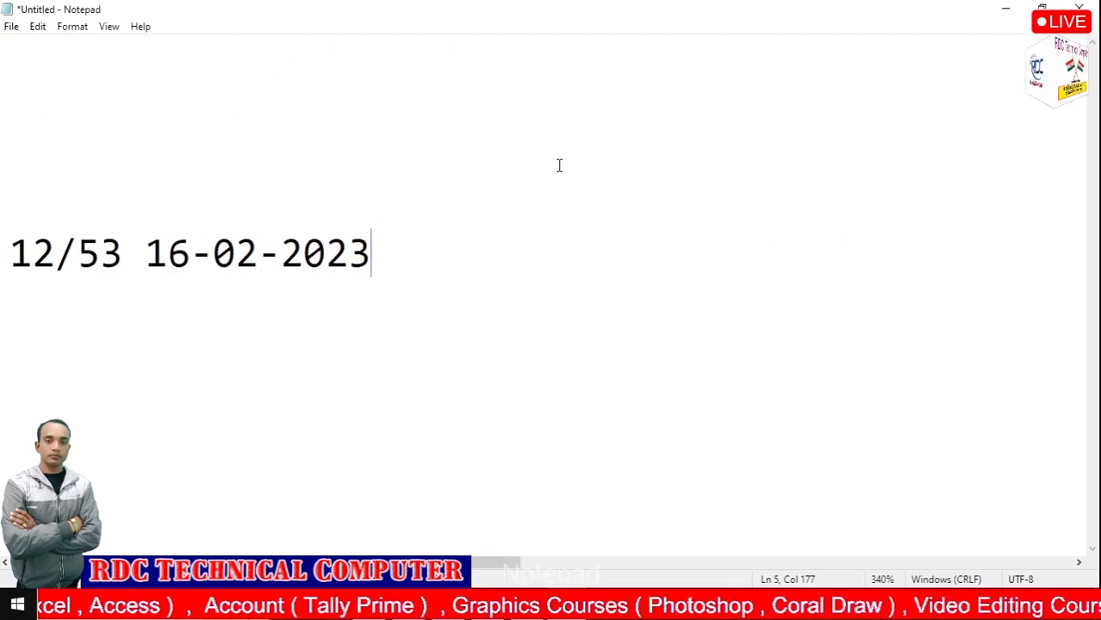
click(559, 166)
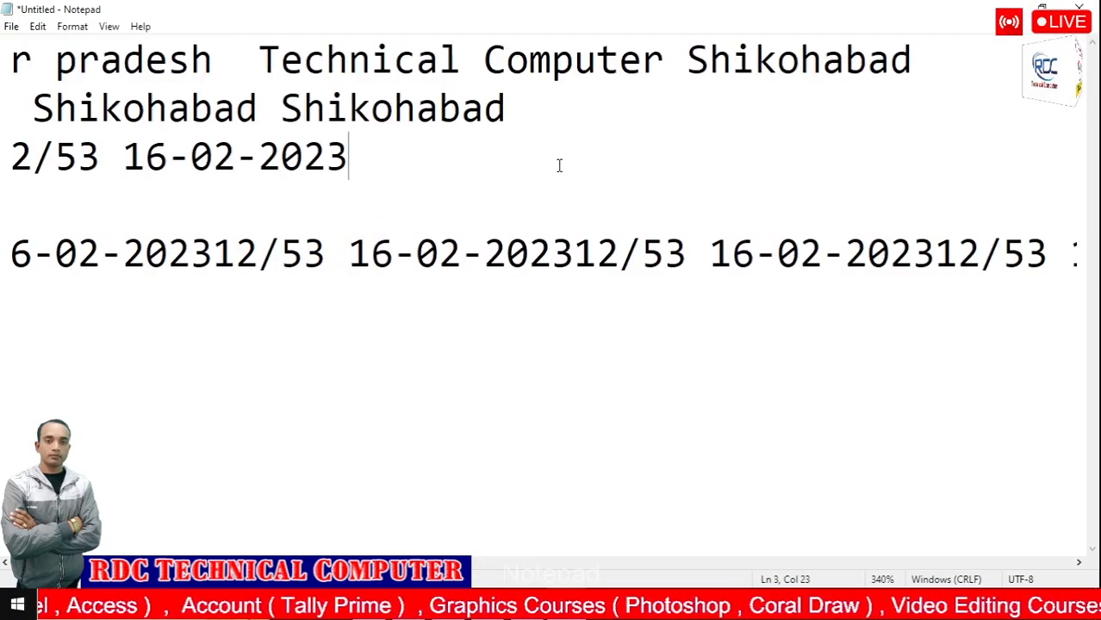
click(38, 27)
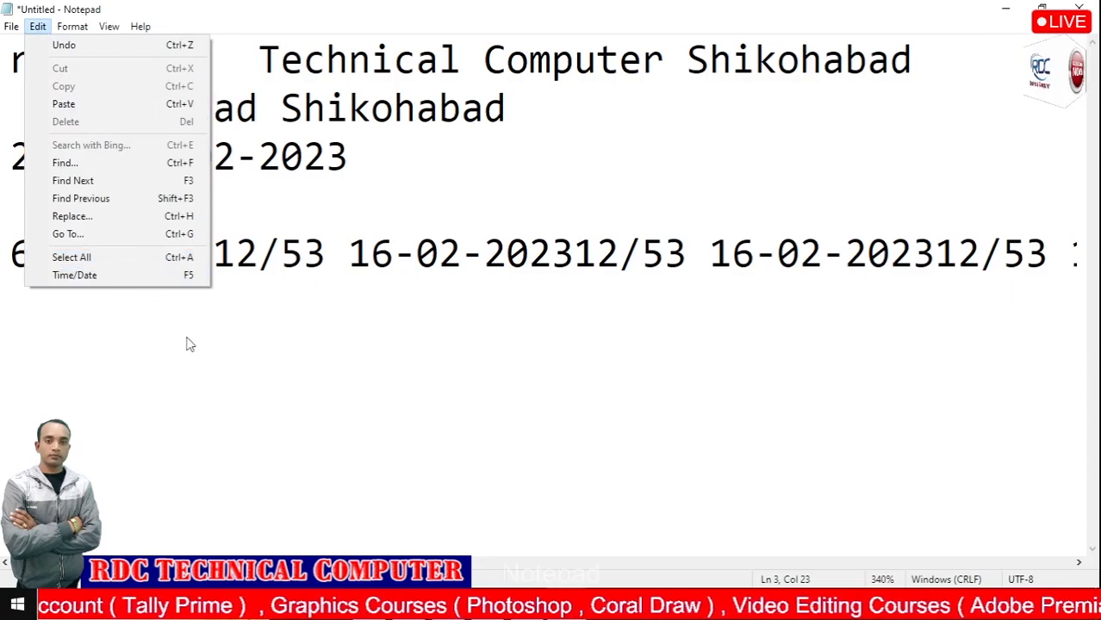
click(190, 254)
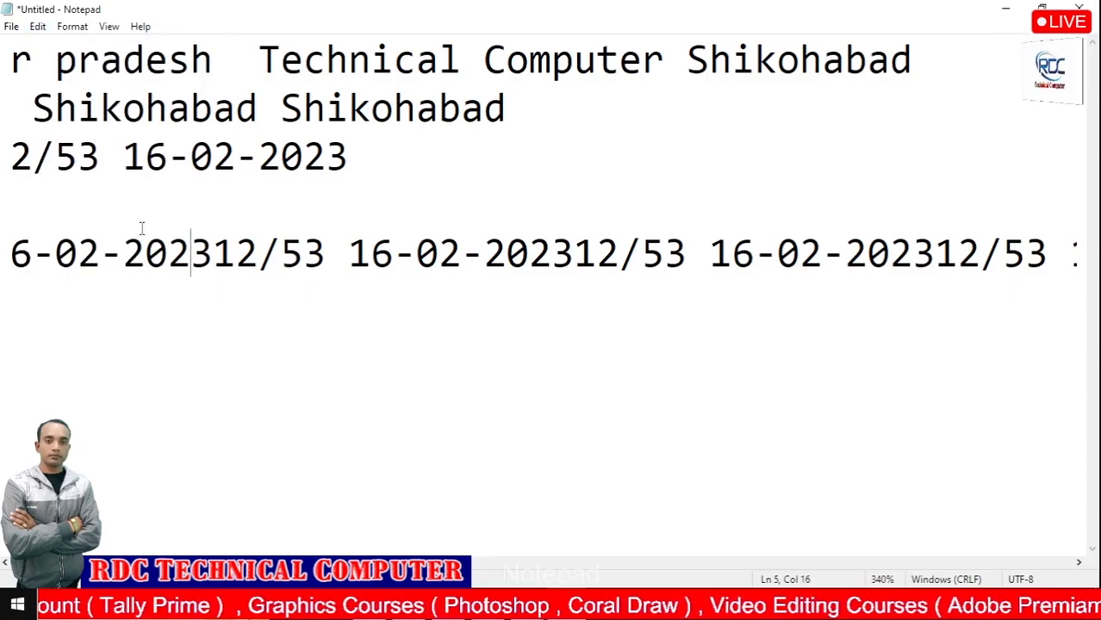
Add a long unbroken run of random letters after the last "Shikohabad" on the first line, extending it beyond the window's width
click(72, 27)
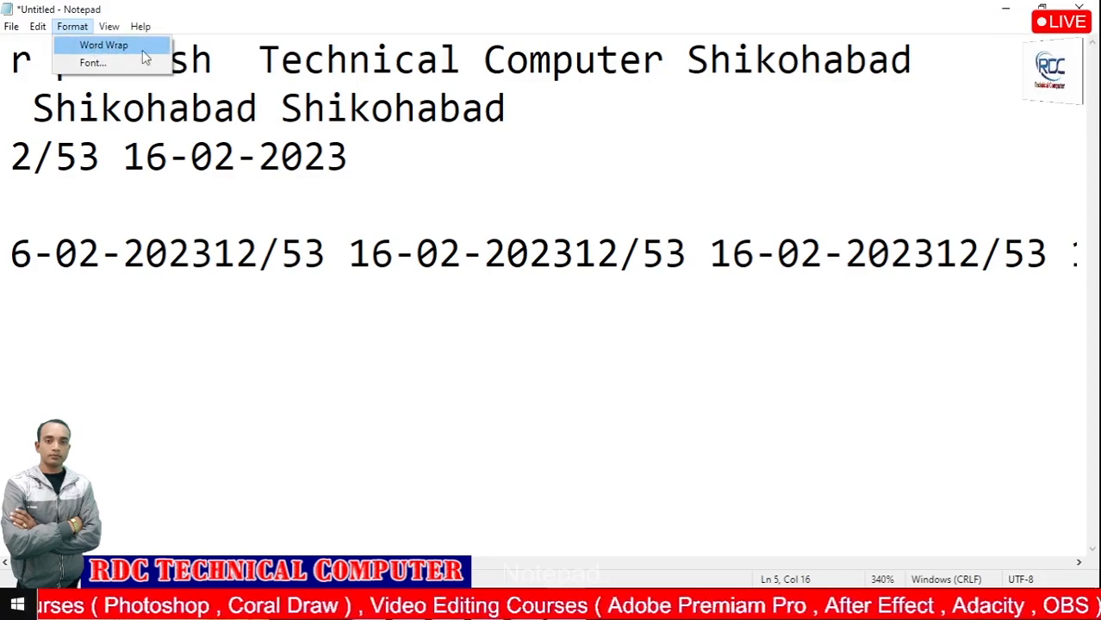
click(935, 55)
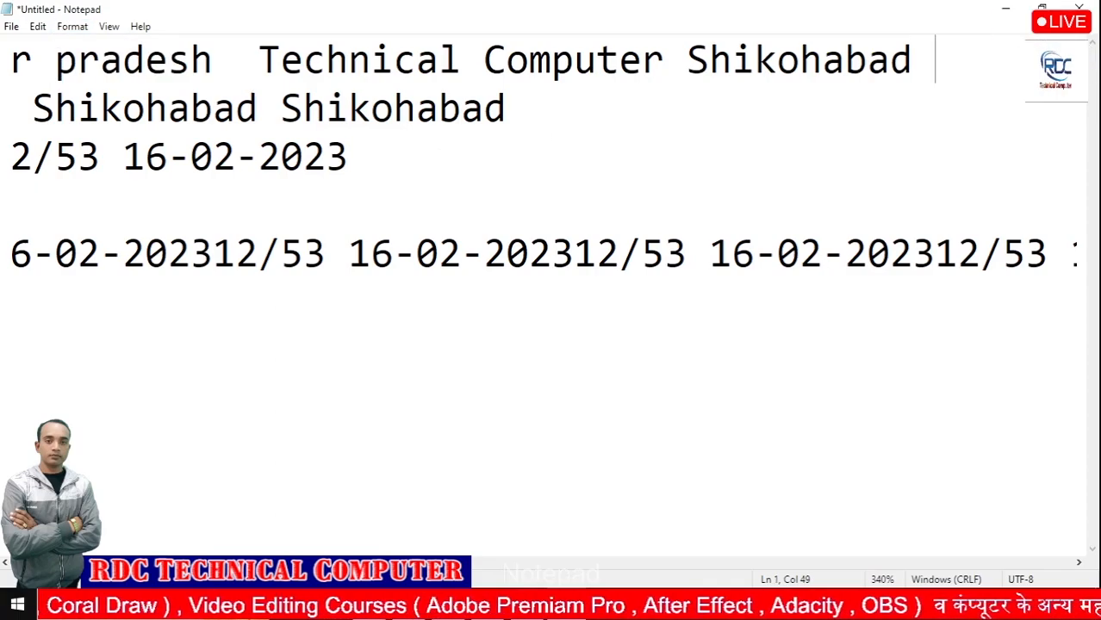
text(dkjhgfdjgkjdsgkjdsgkjdshkgjdkjgkdgkgdskjgh)
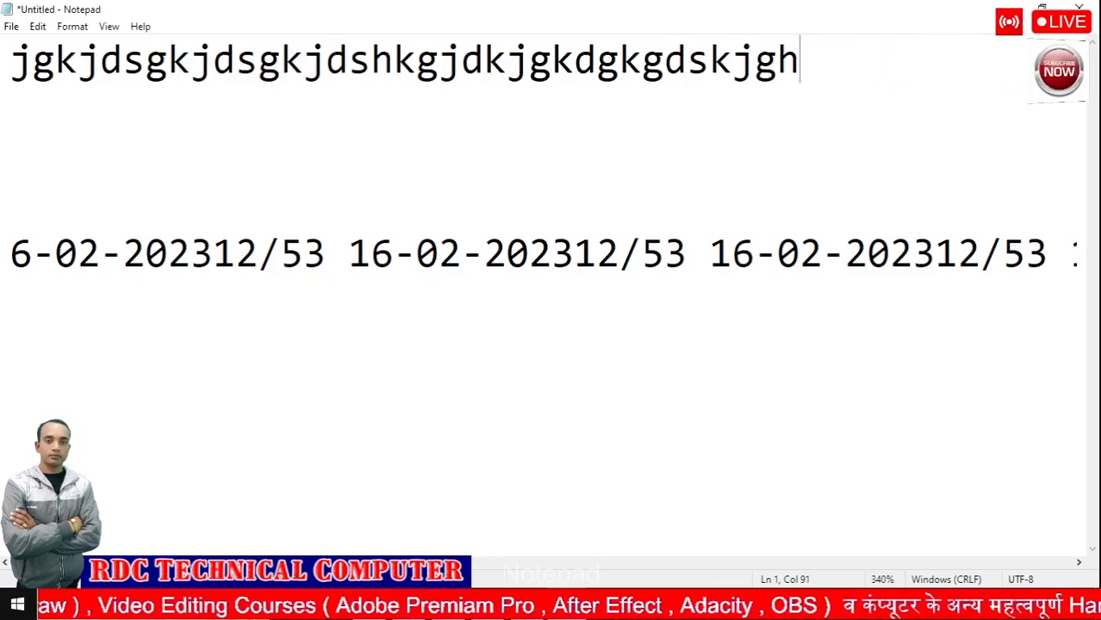
text(dsgkjdshgkdsjhgdgjhgjhdskgjhkjhgskjhgjhds)
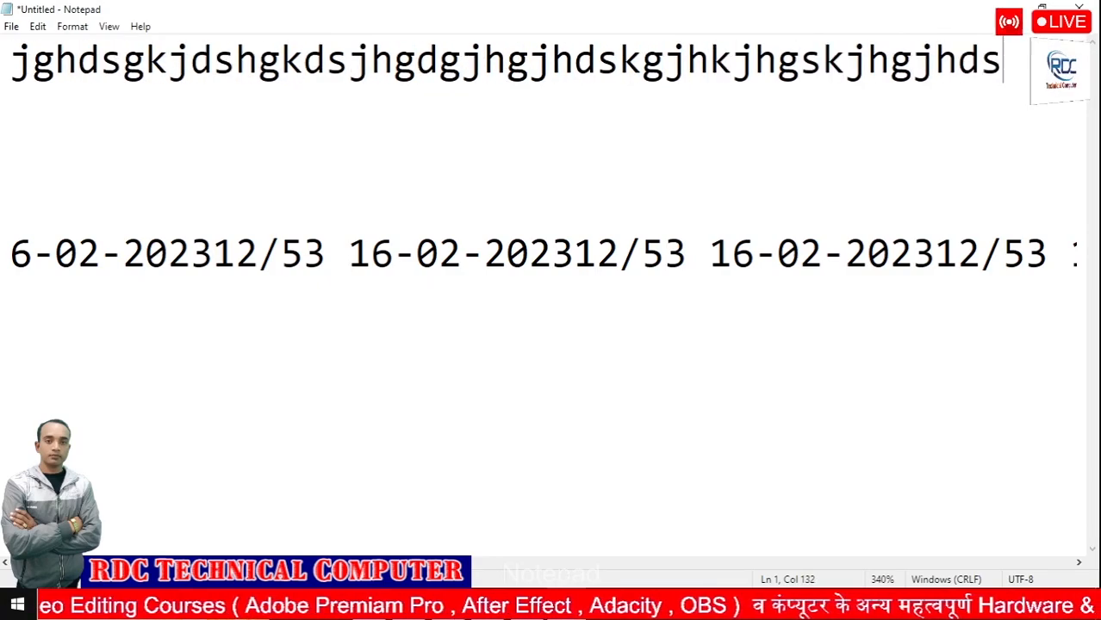
text(kgsdgsdgsdgsdgdsgdsgdsgdsg)
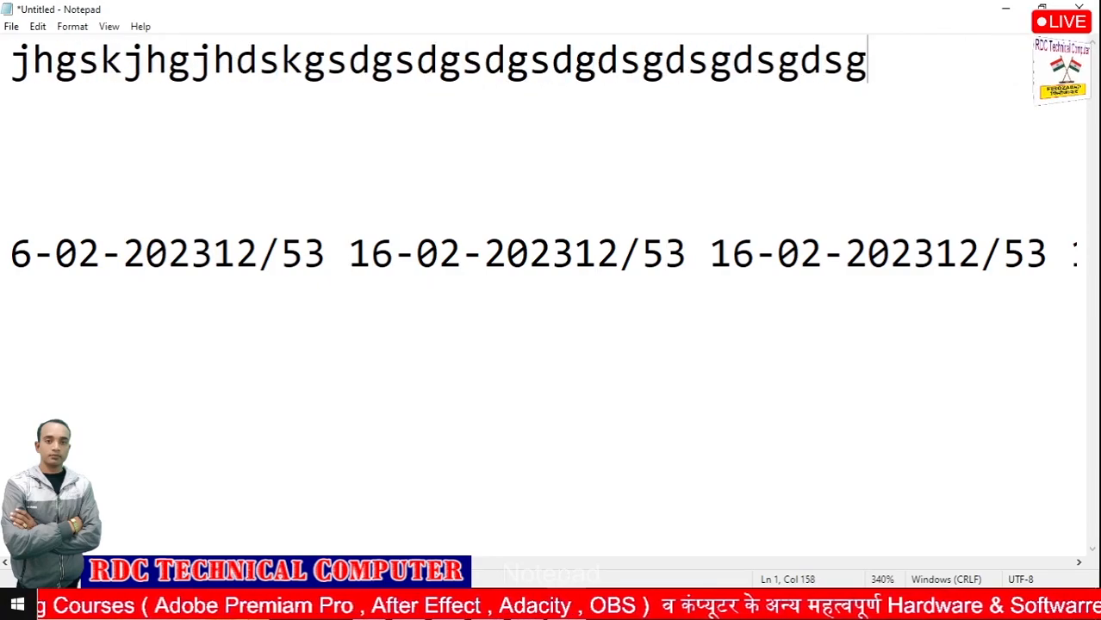
text(s)
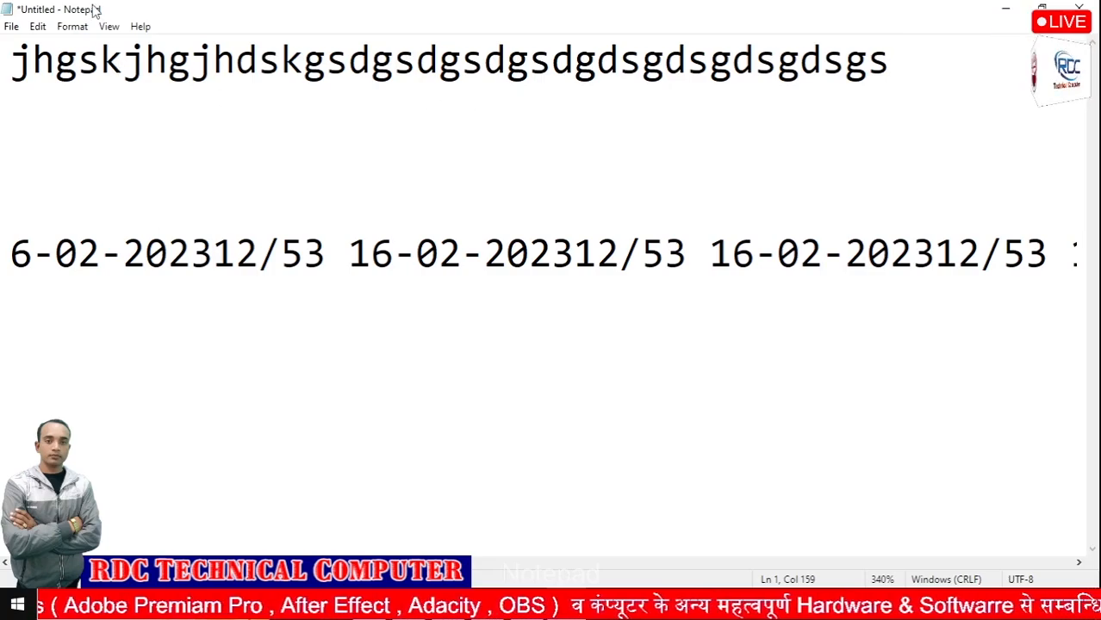
Turn on Word Wrap for the document and place the cursor at the end of the line starting with "empty"
click(73, 25)
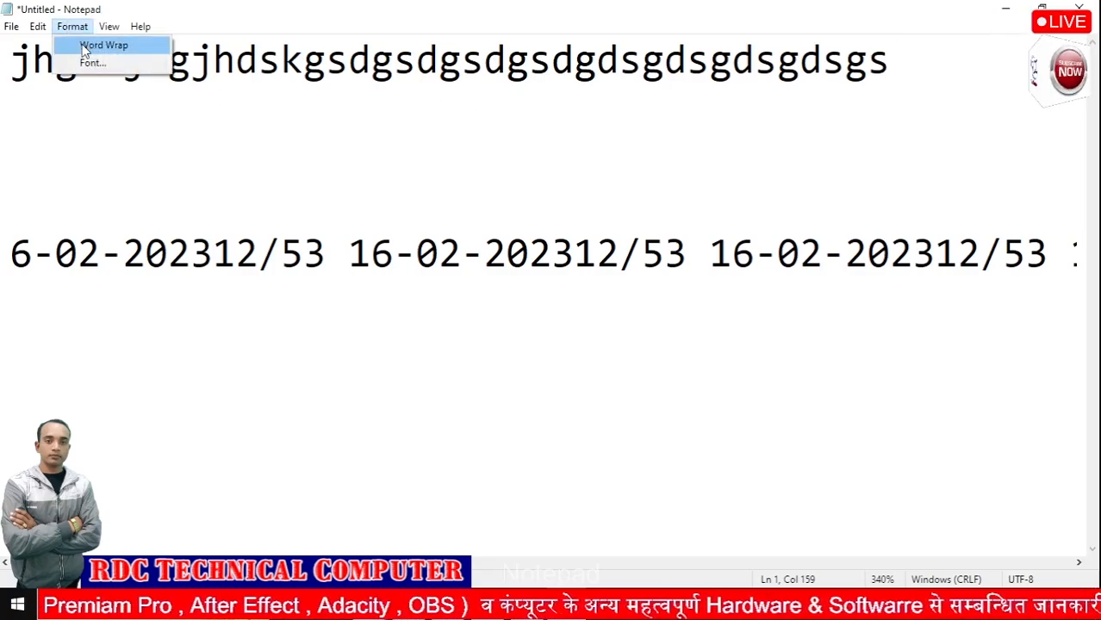
click(95, 45)
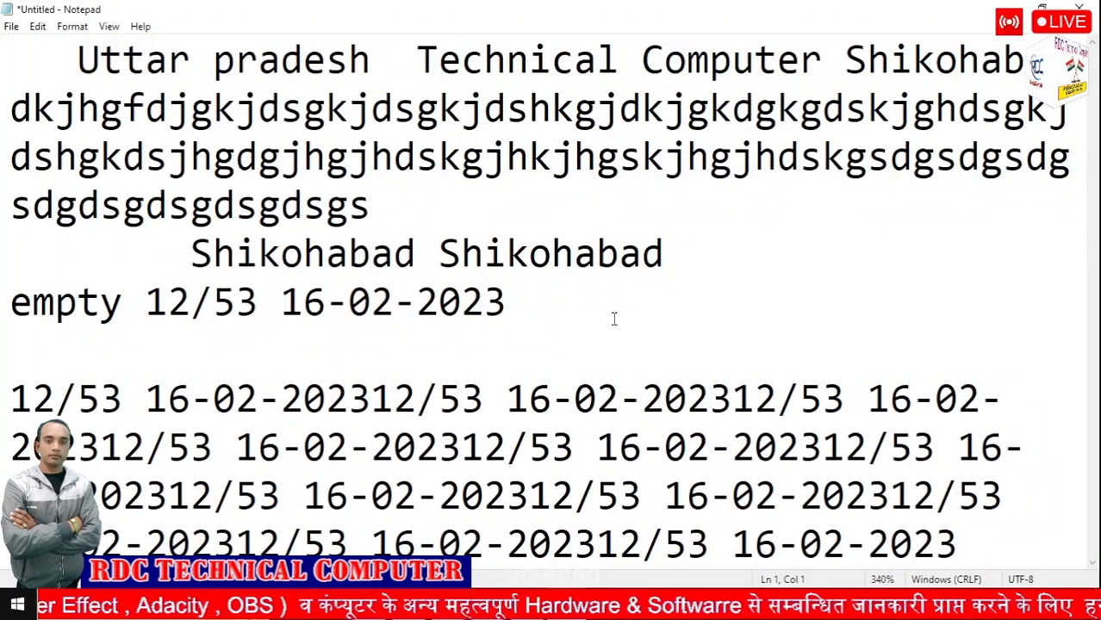
click(580, 313)
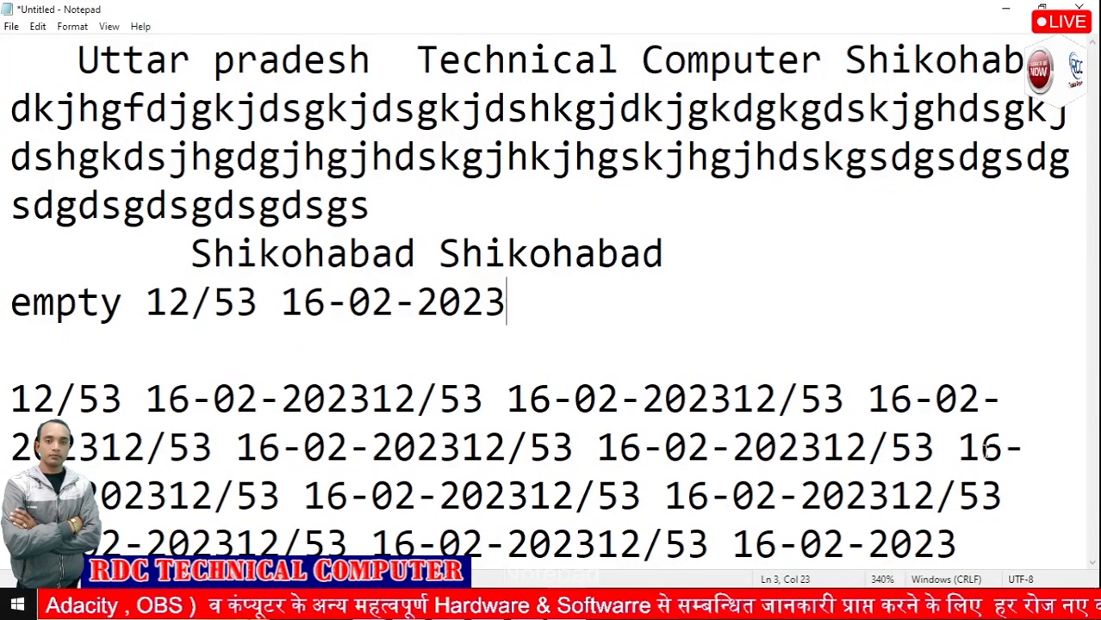
Delete everything after "Shikohabad" on the first line, from the random letters through the last pasted date
click(984, 540)
drag(985, 540, 17, 125)
key(Delete)
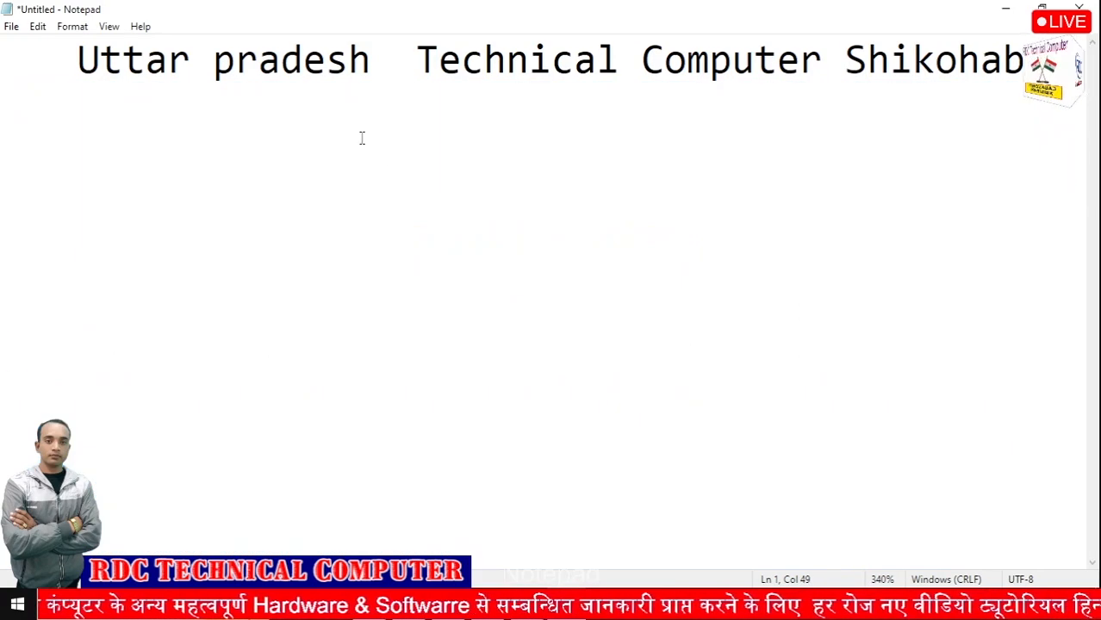
Replace "Shikohabad" after "Technical Computer" with random letters long enough to wrap over three display lines
drag(1072, 59, 847, 59)
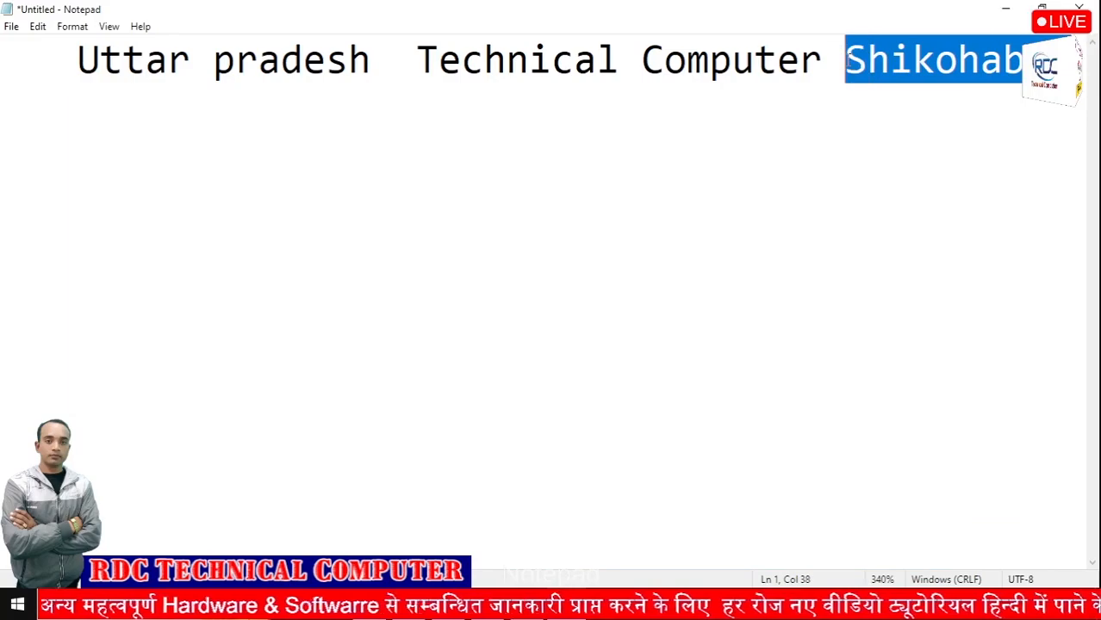
key(Delete)
text(sdfdshfg)
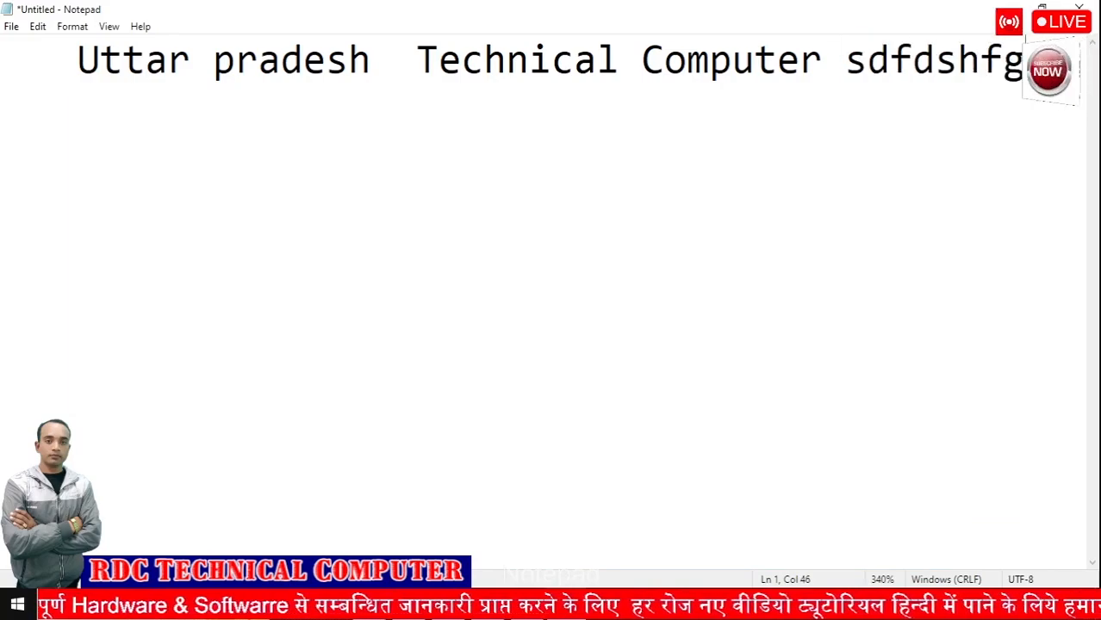
text(djshfdsfsdfdsfdfds)
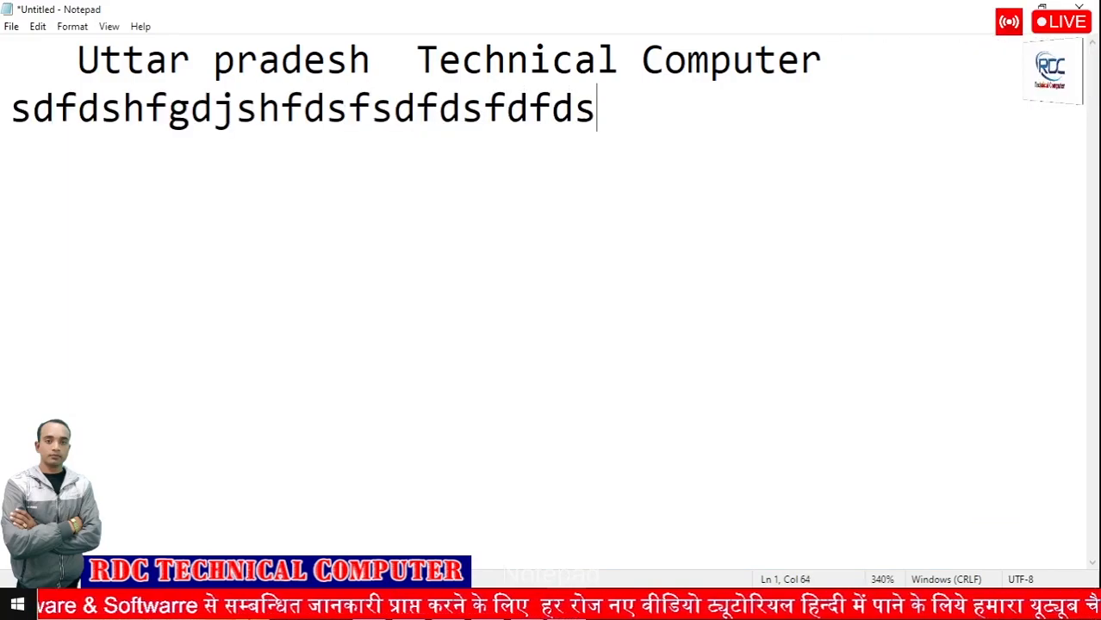
text(fgdsfgjhdgfdjshfdsfgdsgfjdshfjdsjf)
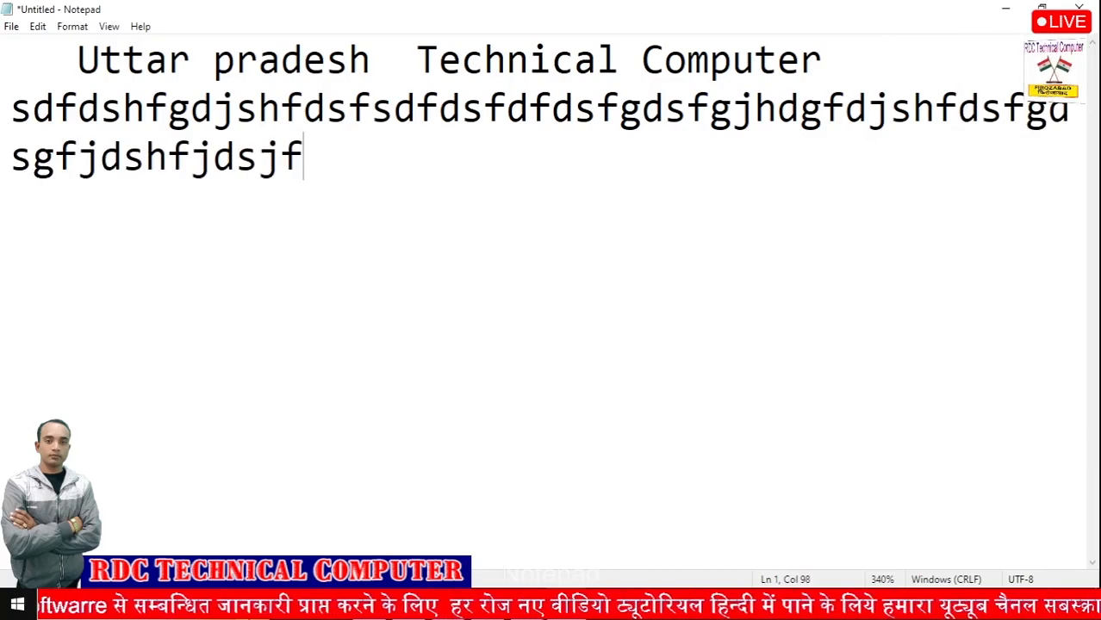
text(sdjfghjsdfjsdjfgsdjfgsdhfdsjfghejwrhewgrjewghrjwegrjgwerw)
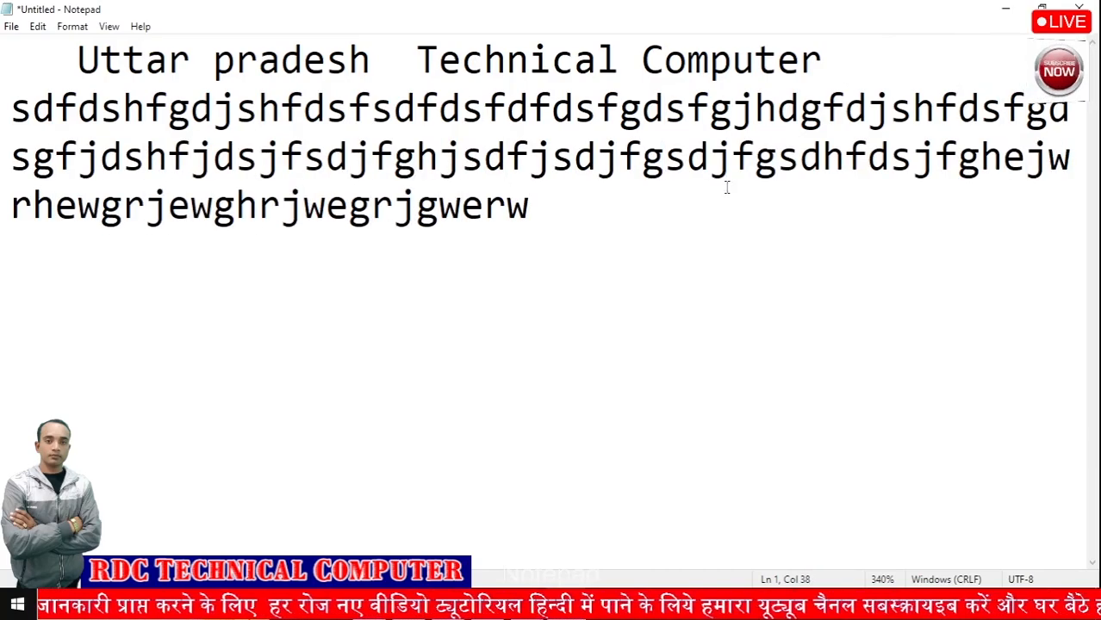
click(74, 27)
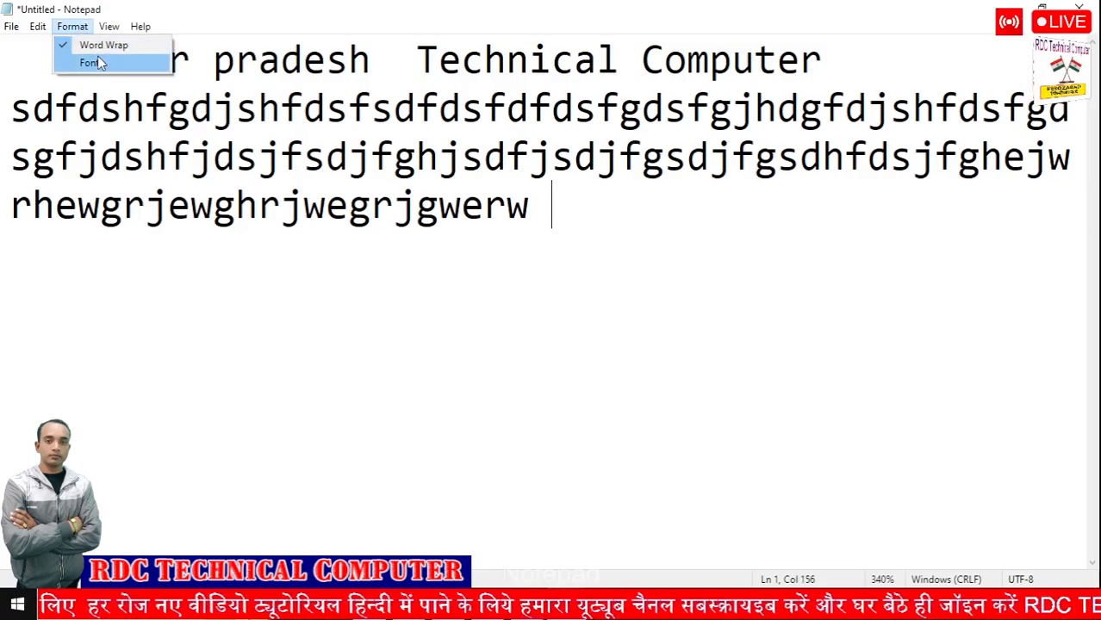
click(97, 64)
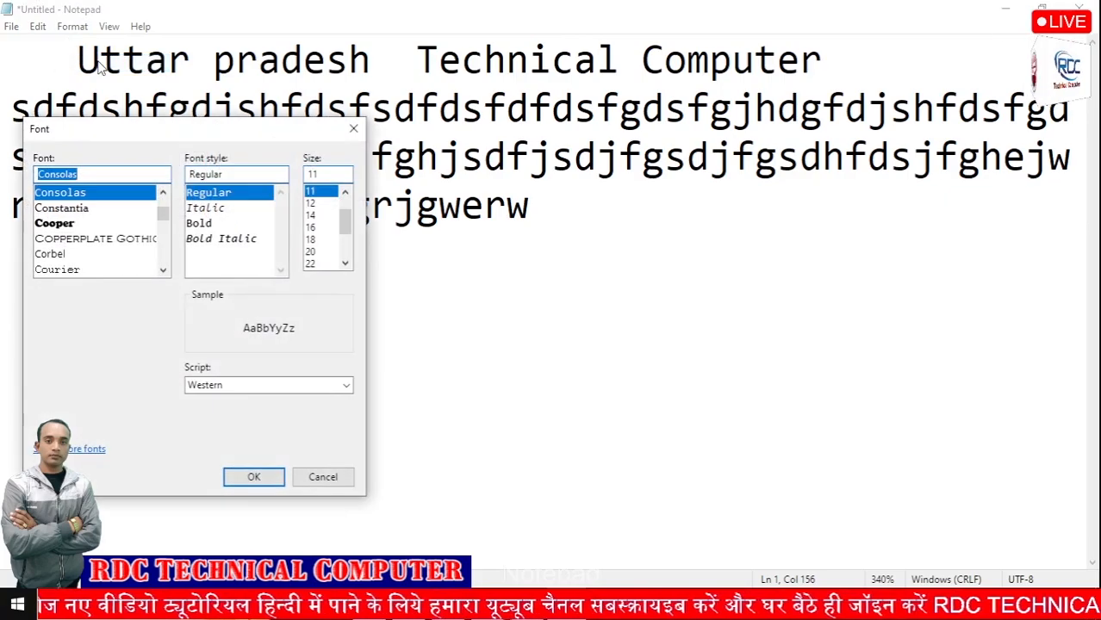
drag(142, 140, 601, 184)
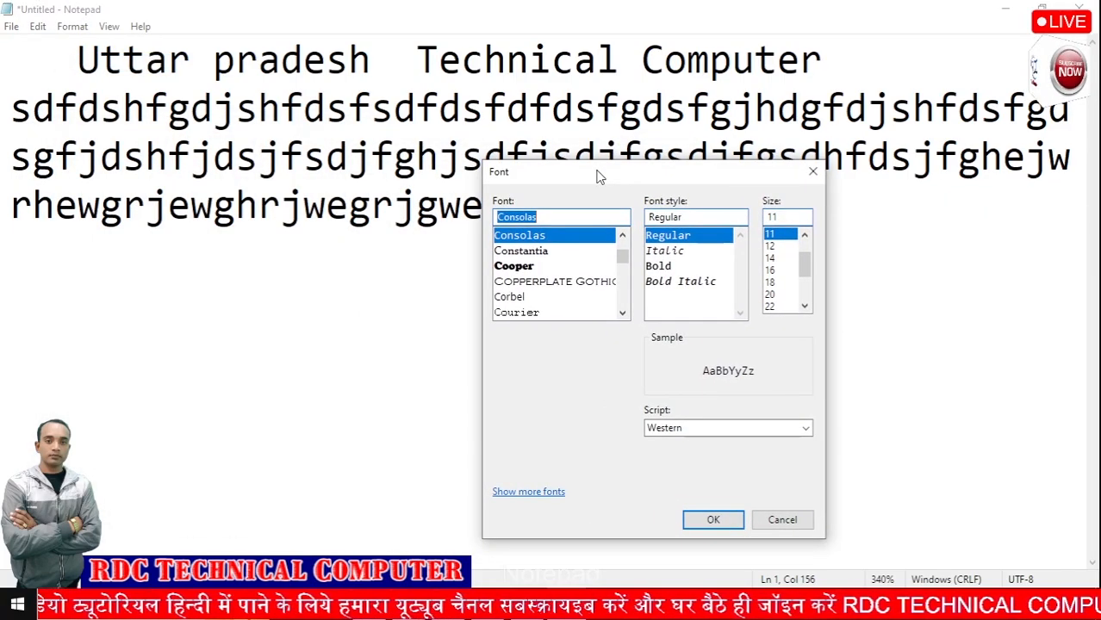
click(812, 171)
Select the text from "Uttar pradesh" to the end and choose the Ye Olde Oak font in the Font settings
drag(683, 184, 57, 62)
click(72, 26)
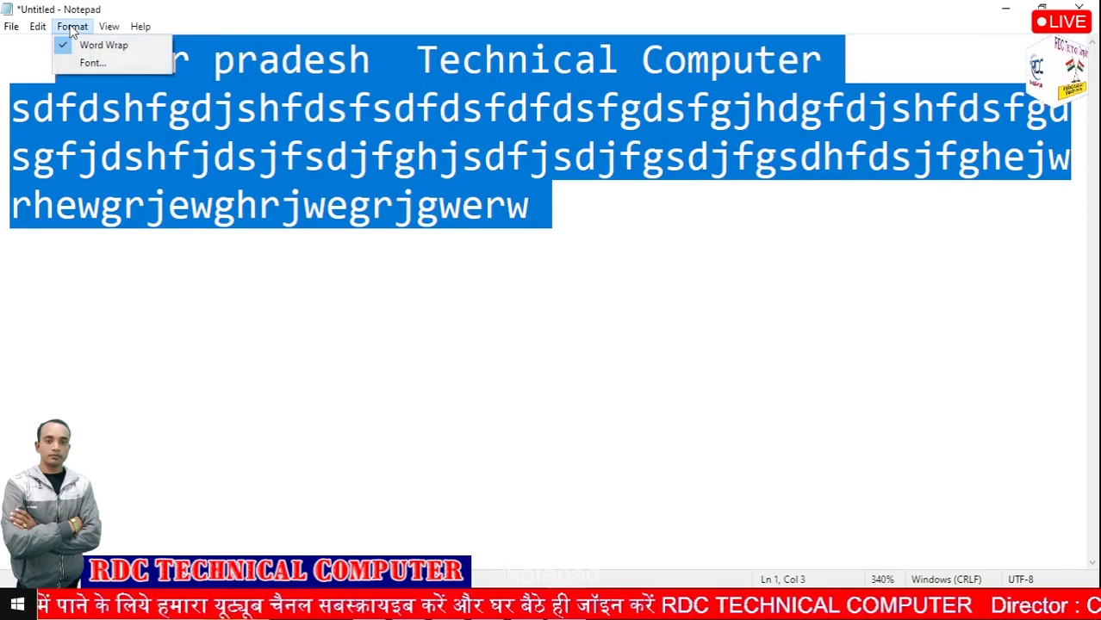
mouse_move(108, 28)
mouse_move(73, 26)
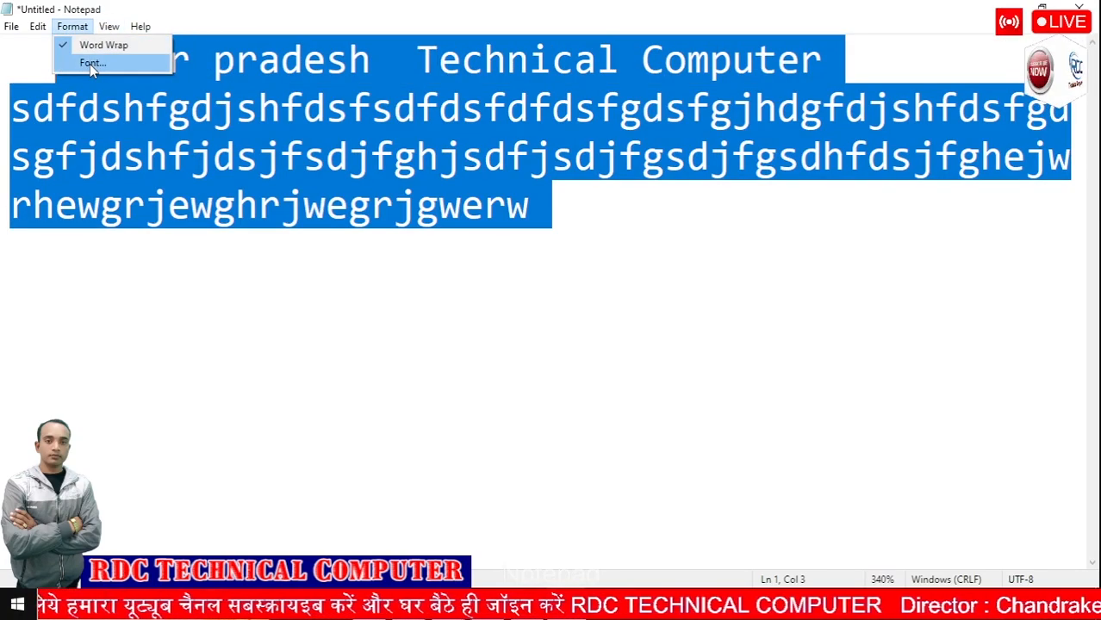
click(89, 63)
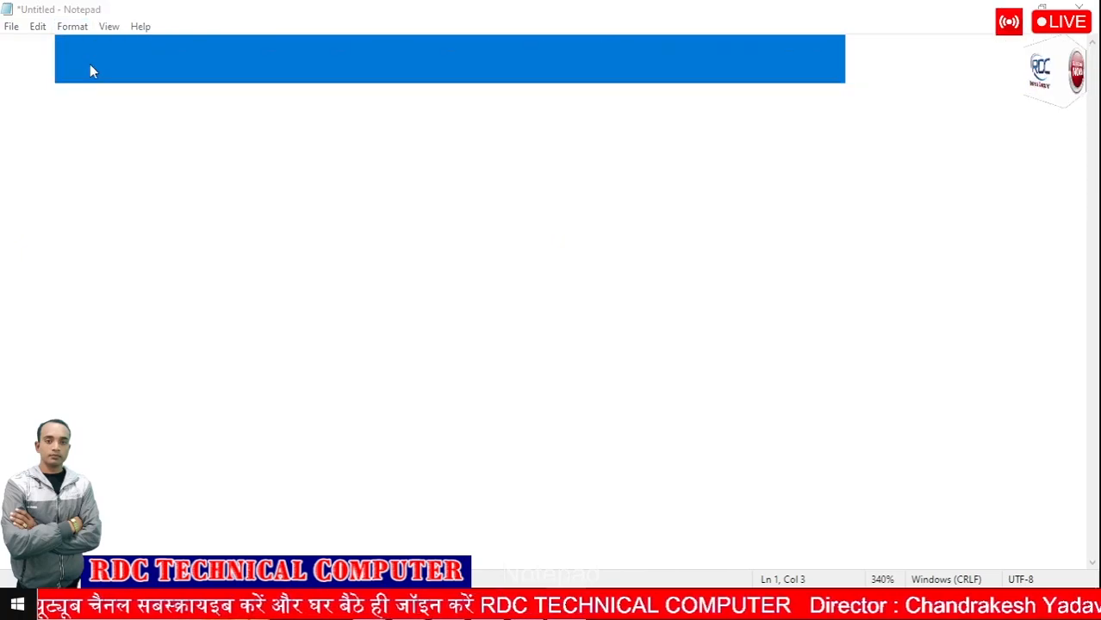
drag(121, 136, 498, 98)
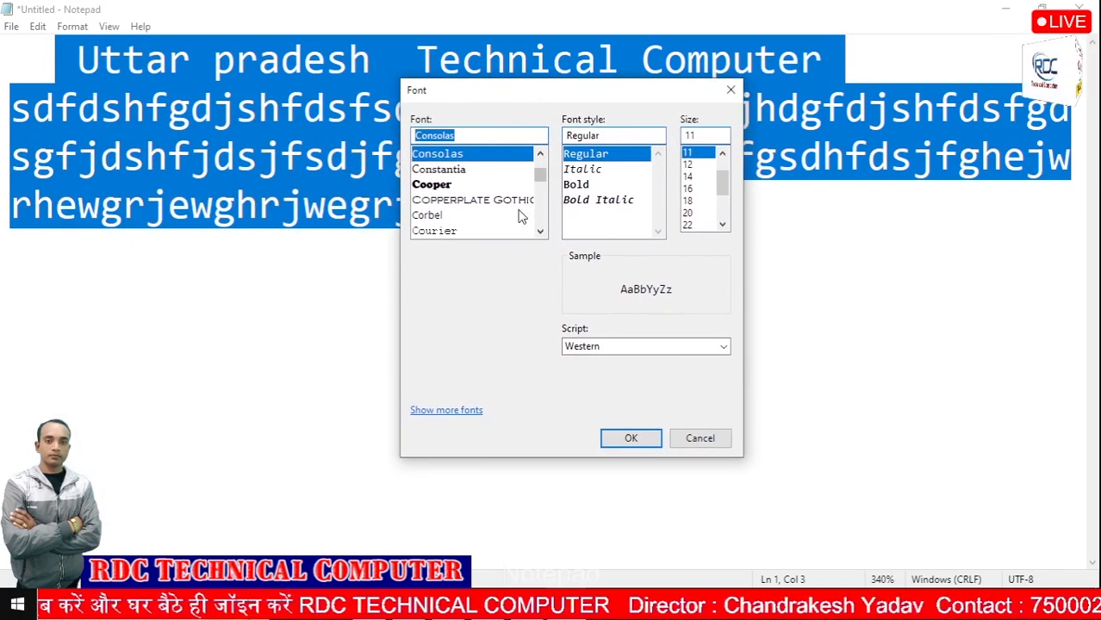
click(540, 232)
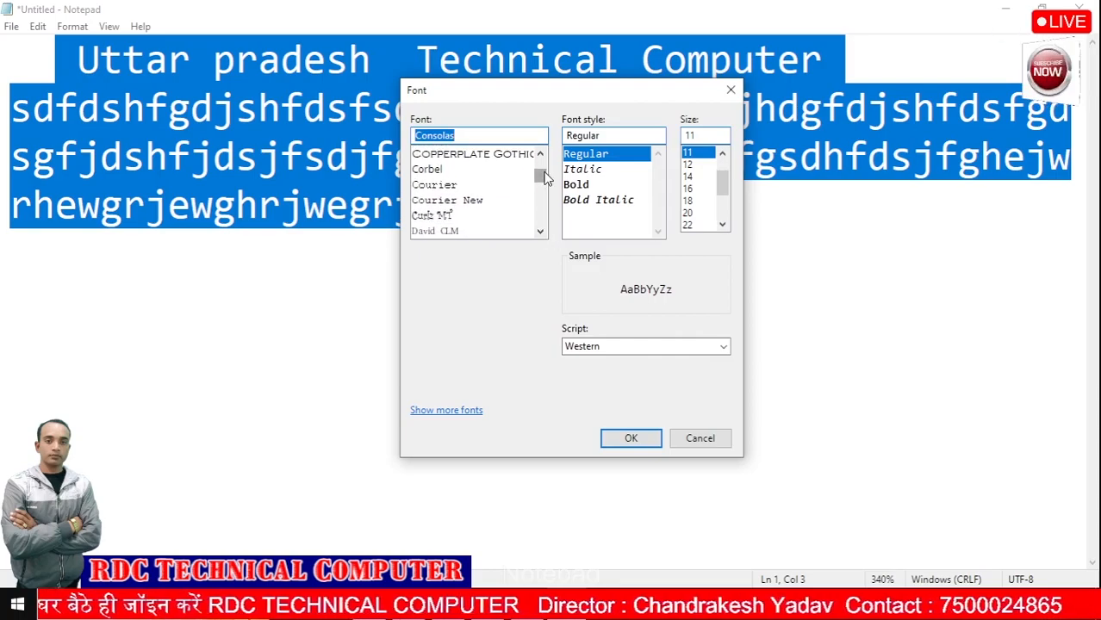
drag(540, 182, 542, 226)
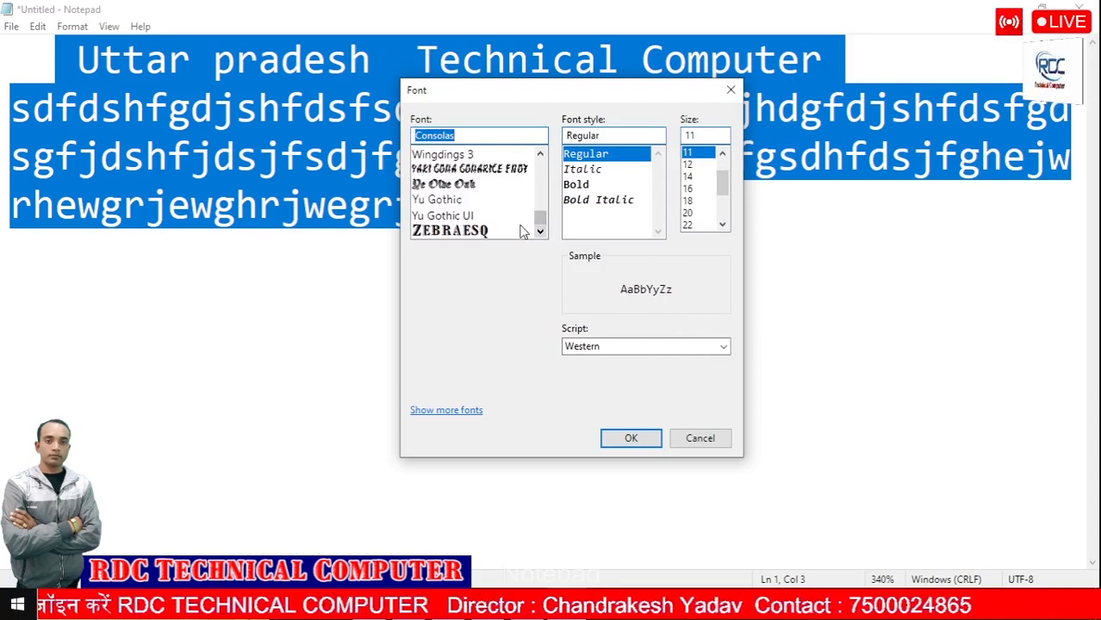
click(453, 174)
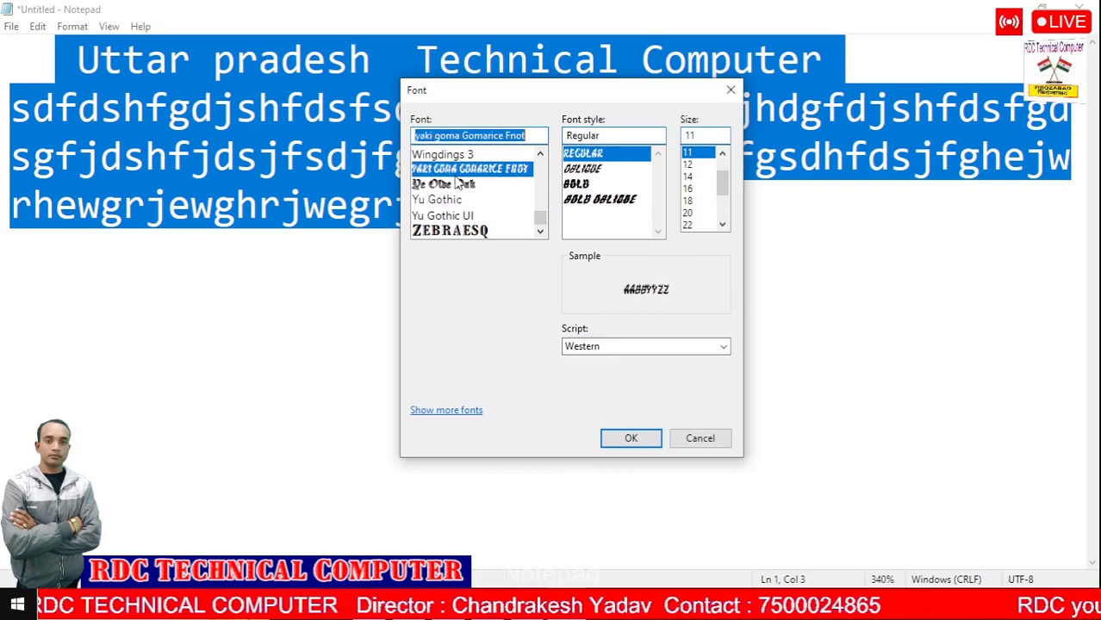
click(454, 184)
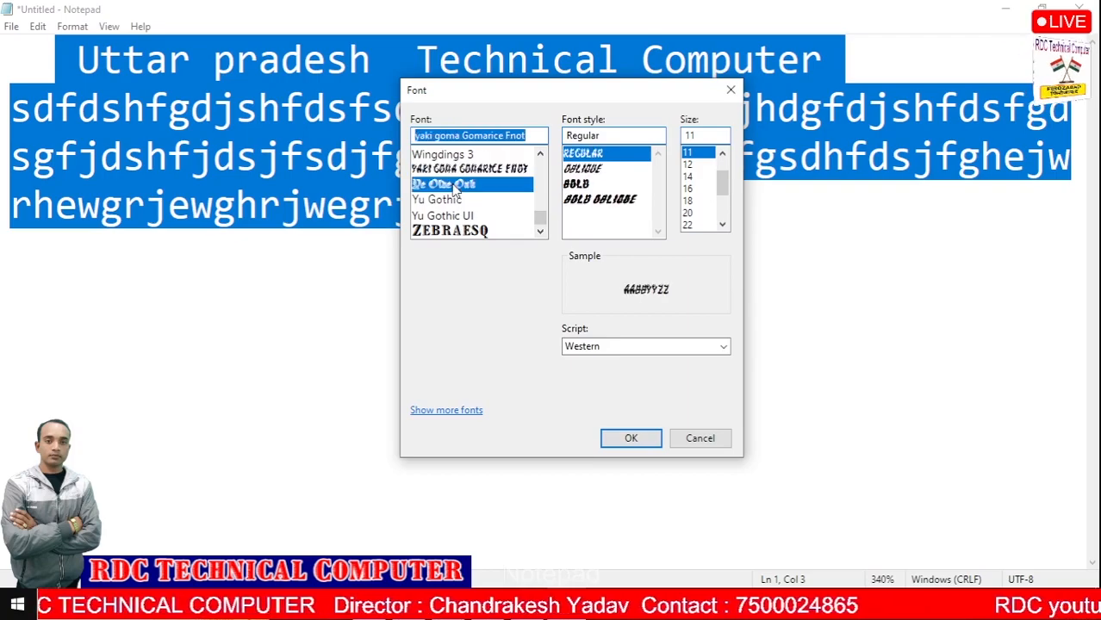
Preview the Oblique, Bold and Bold Oblique styles of the Ye Olde Oak font and return the style to Regular
click(584, 169)
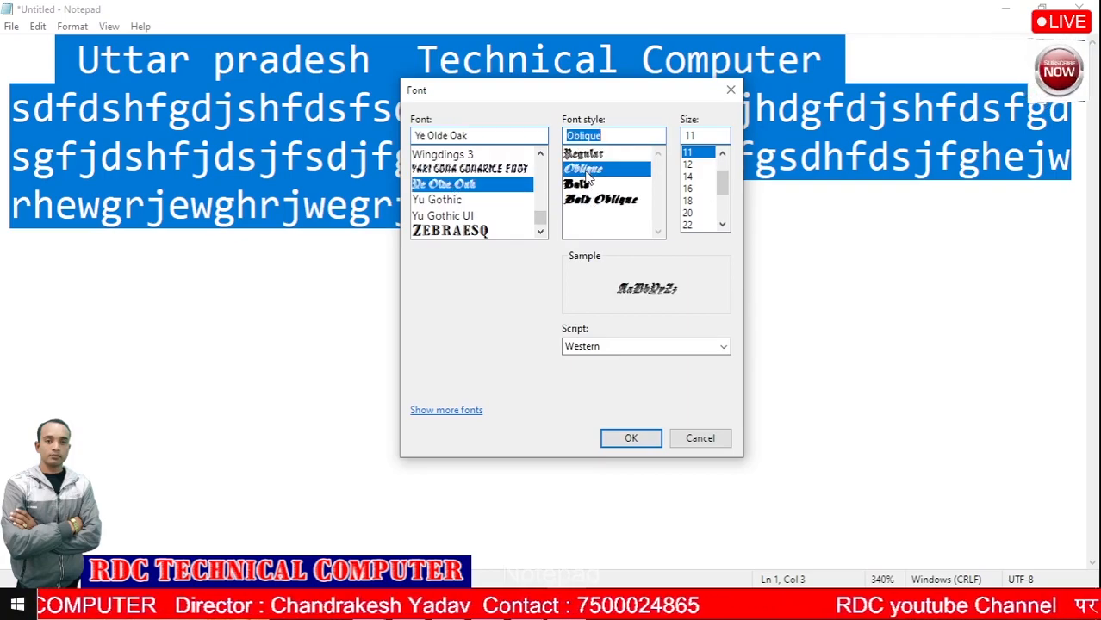
click(579, 184)
click(603, 200)
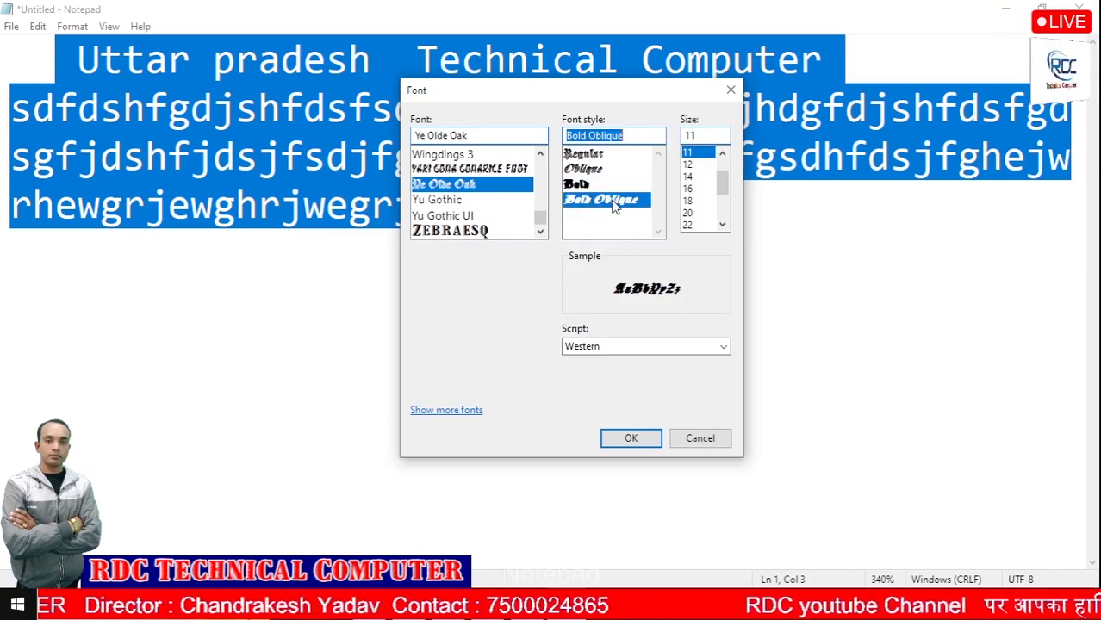
click(596, 170)
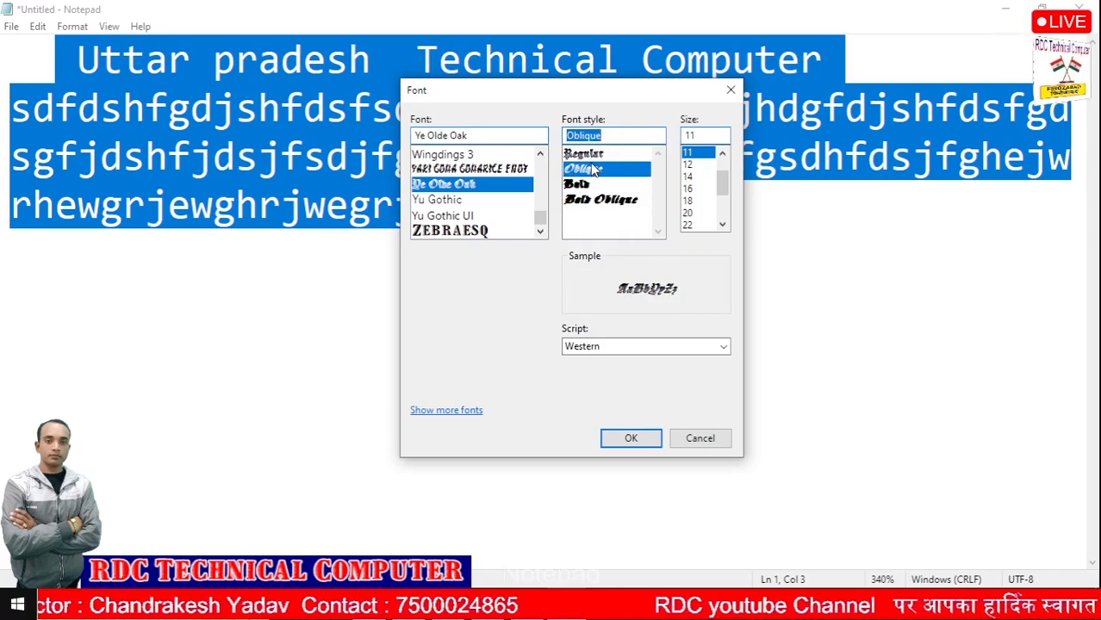
click(591, 156)
Try font sizes 18, 20 and 22, settle on size 36, apply the font settings and deselect the text
click(696, 201)
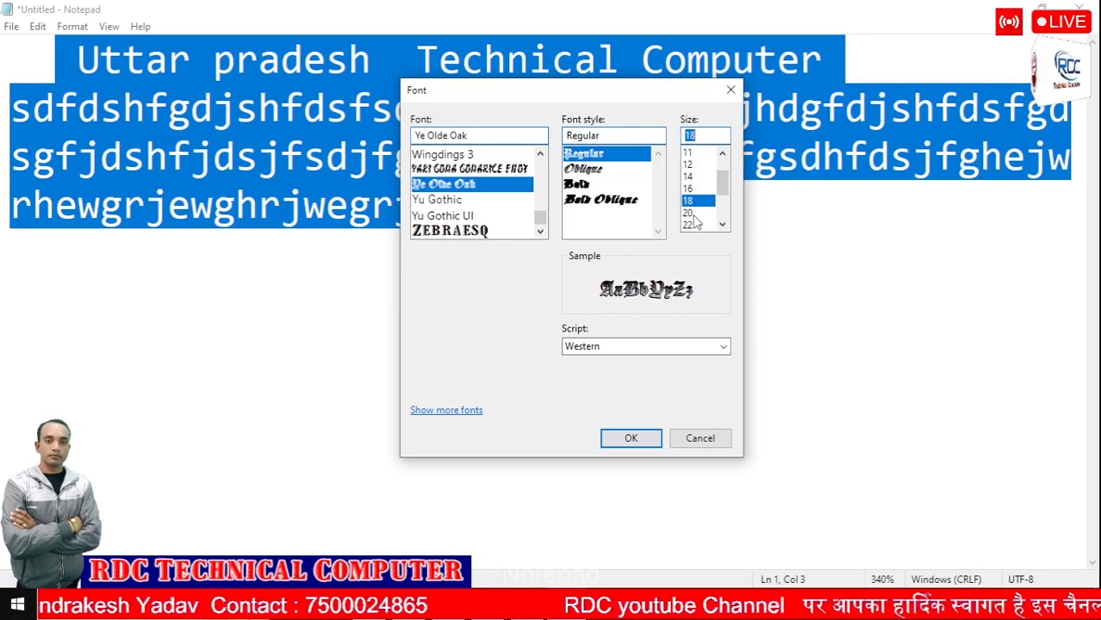
click(693, 215)
click(689, 225)
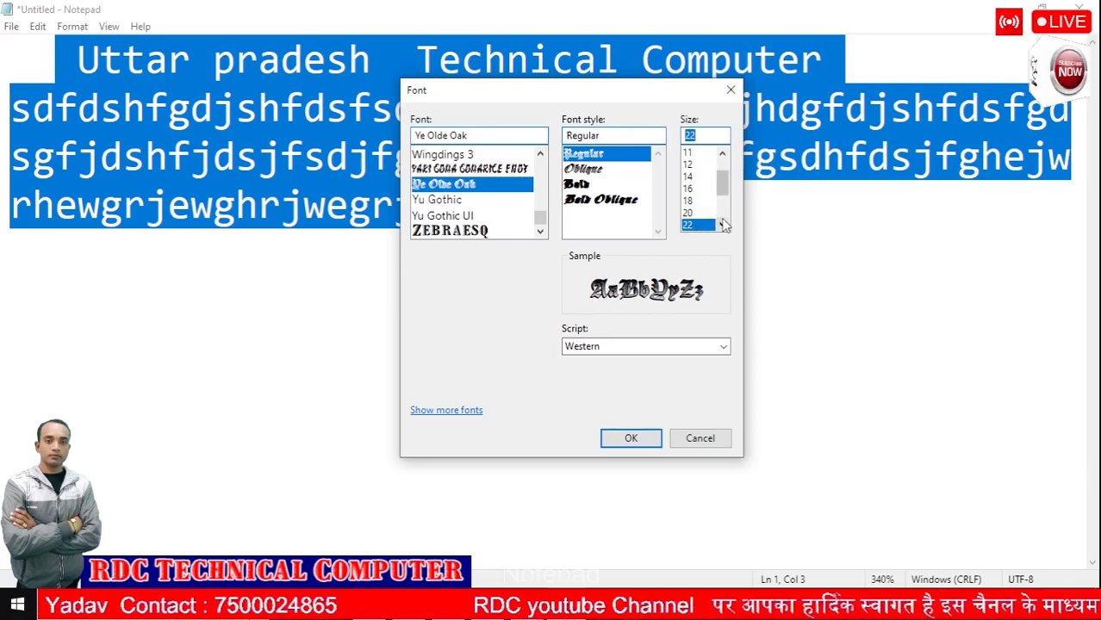
scroll(696, 227, down, 2)
click(690, 226)
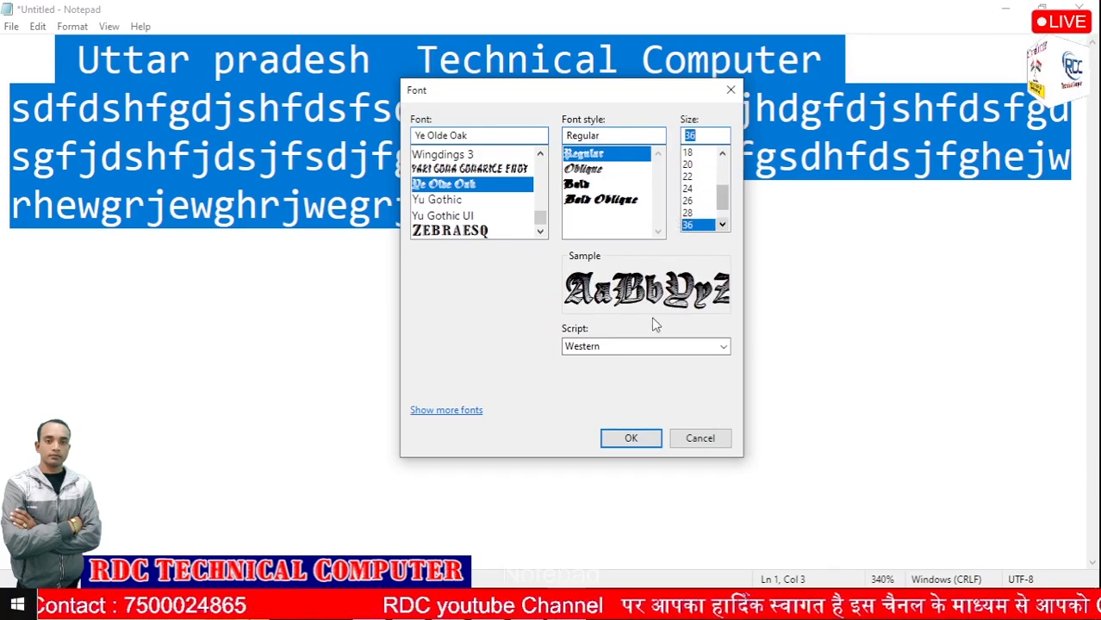
click(631, 438)
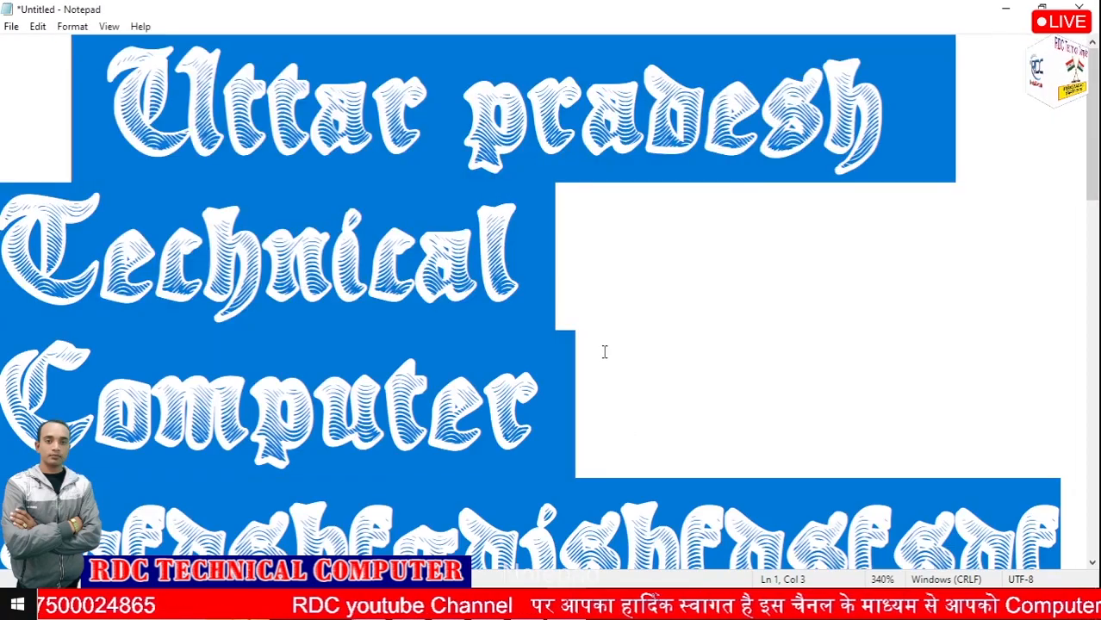
click(603, 352)
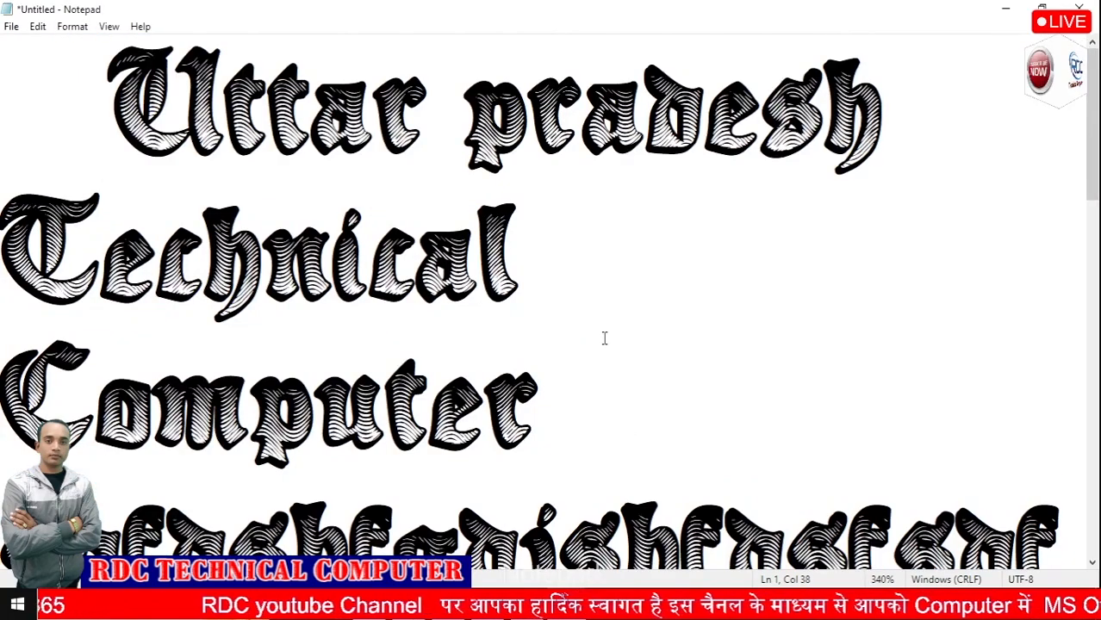
scroll(553, 284, down, 1)
scroll(556, 287, up, 1)
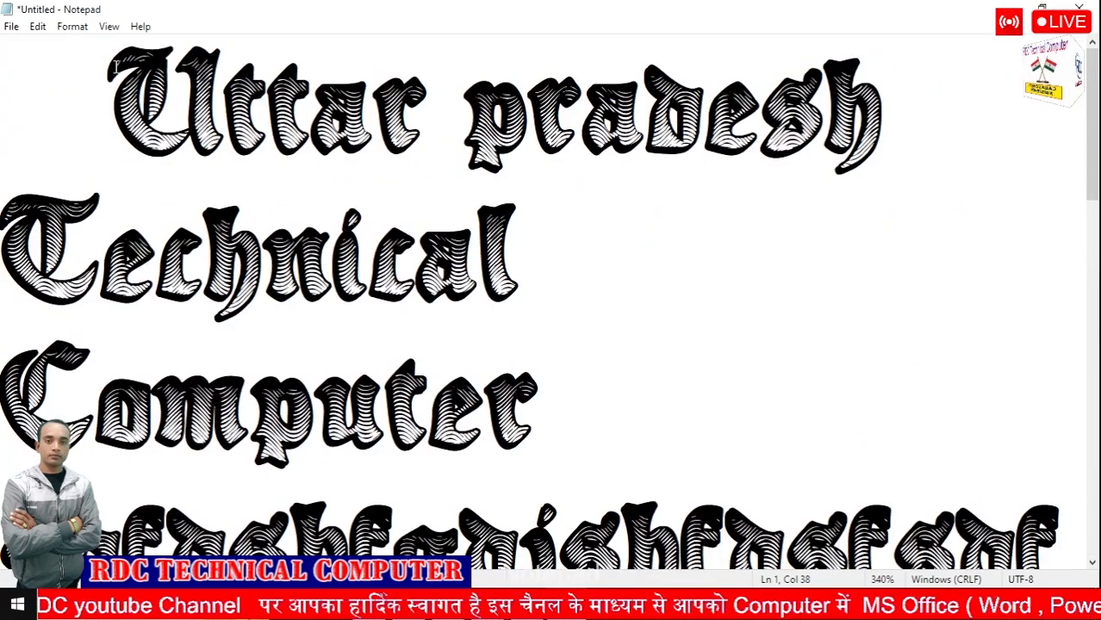
Look at the zoom options and magnify the document view to 440%
click(110, 29)
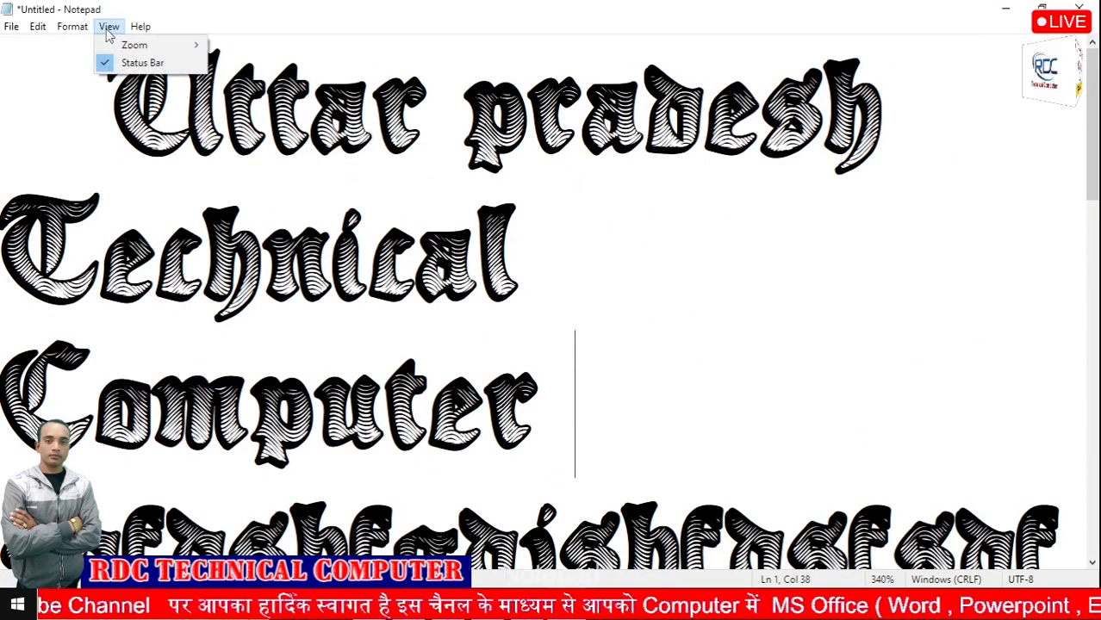
mouse_move(129, 50)
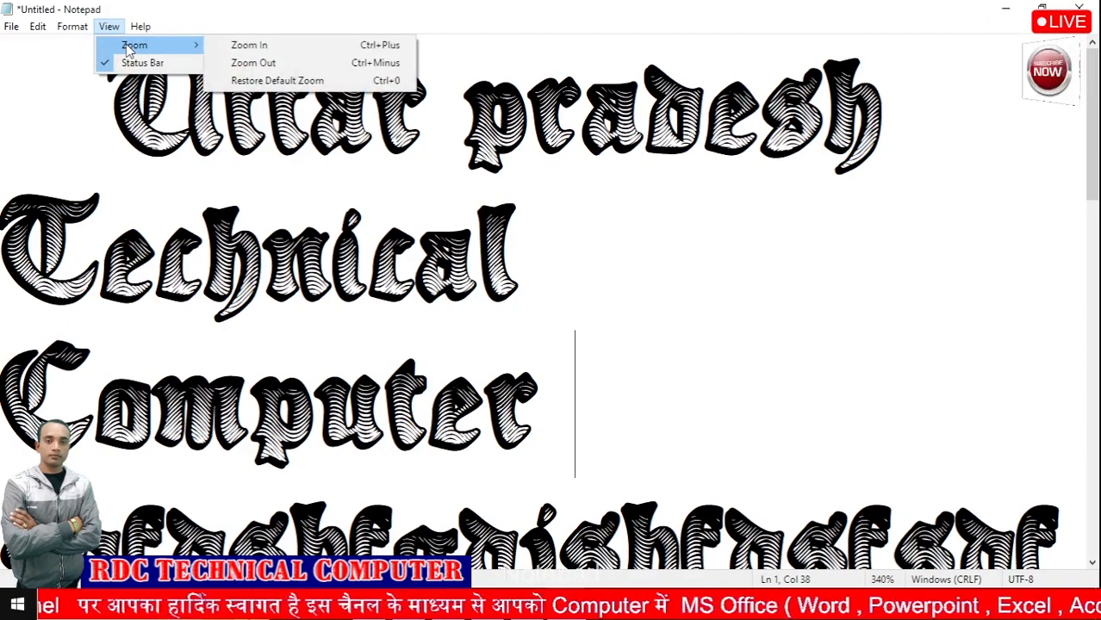
click(695, 380)
scroll(695, 376, up, 10)
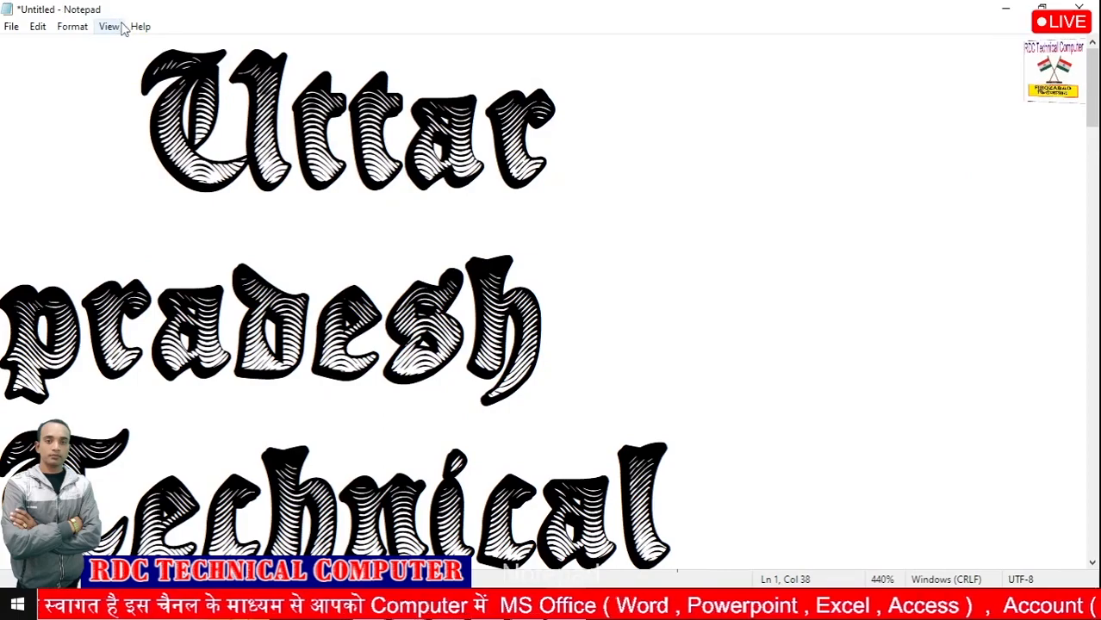
Enlarge the document view to 460% by using the Zoom In command twice
click(122, 26)
click(112, 30)
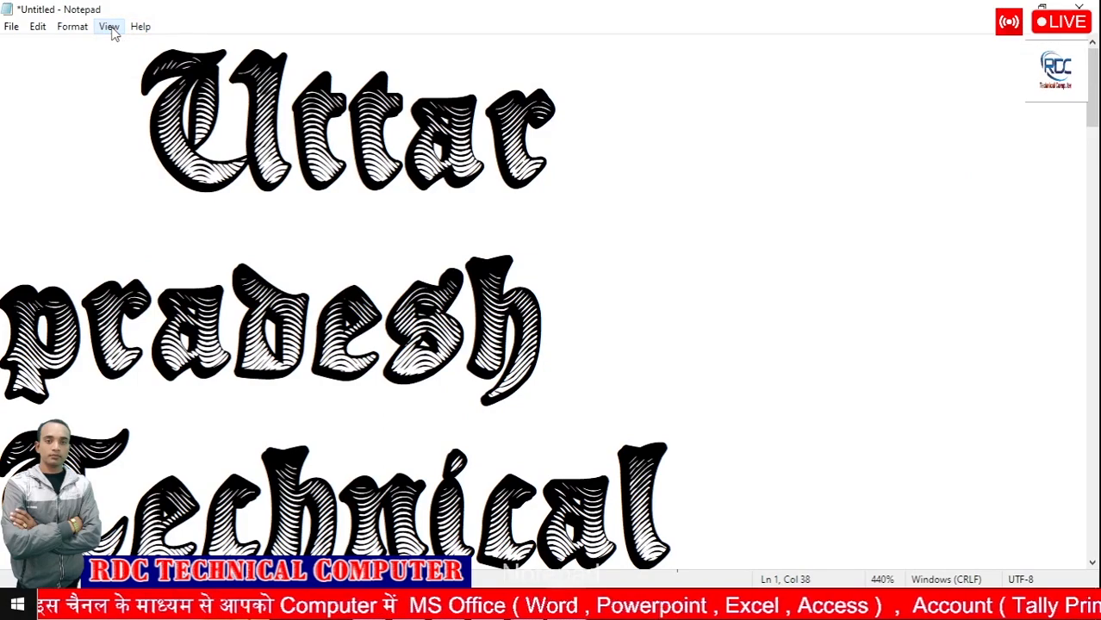
click(112, 30)
mouse_move(127, 49)
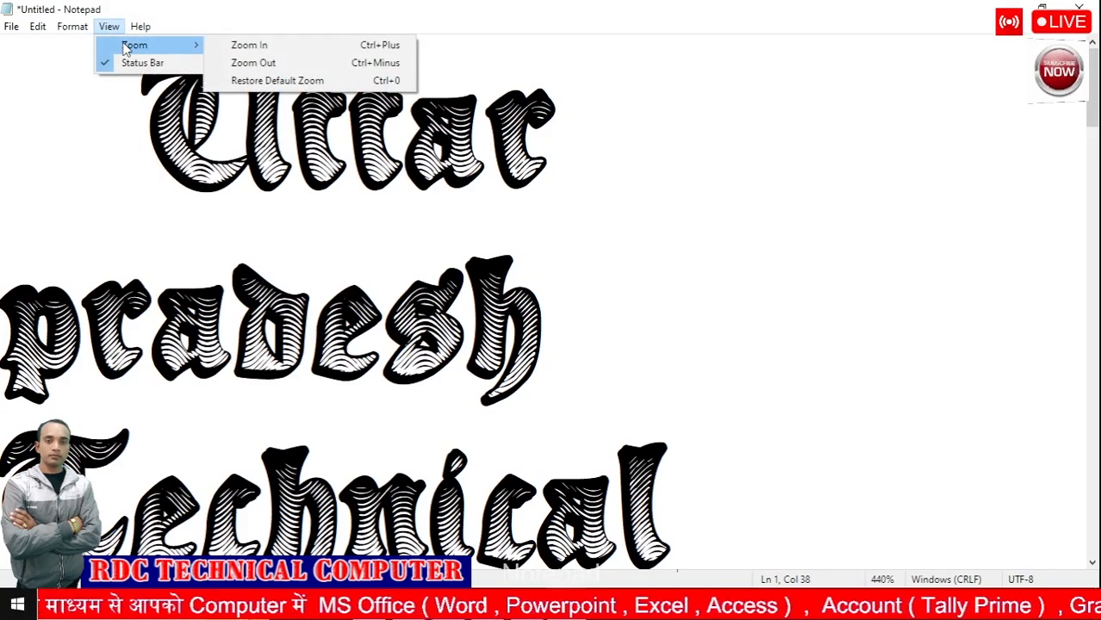
click(287, 51)
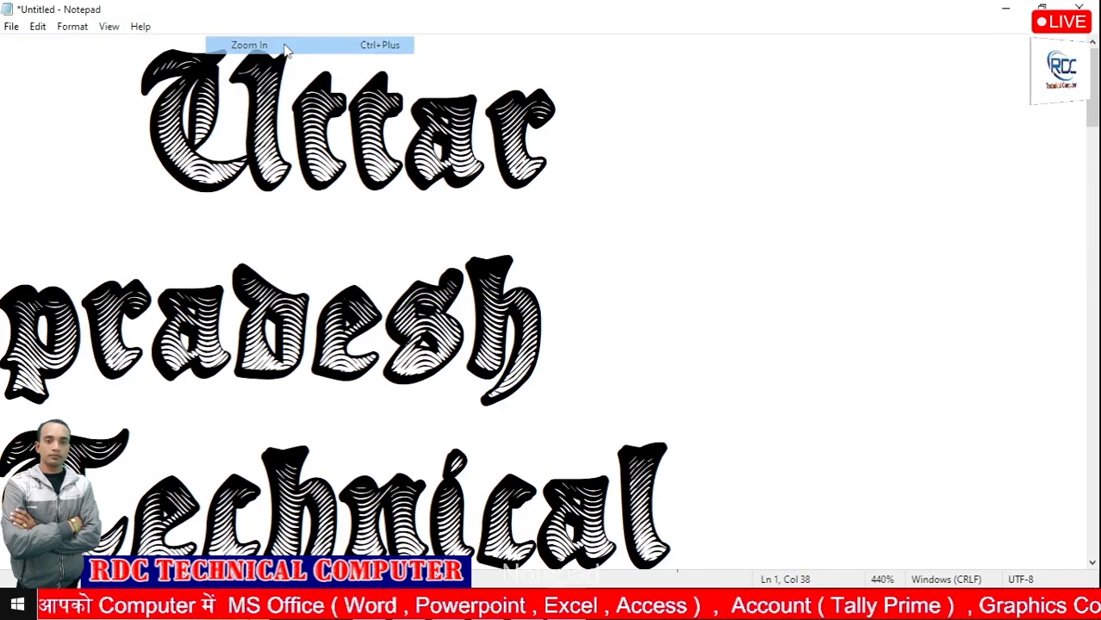
click(114, 28)
mouse_move(121, 43)
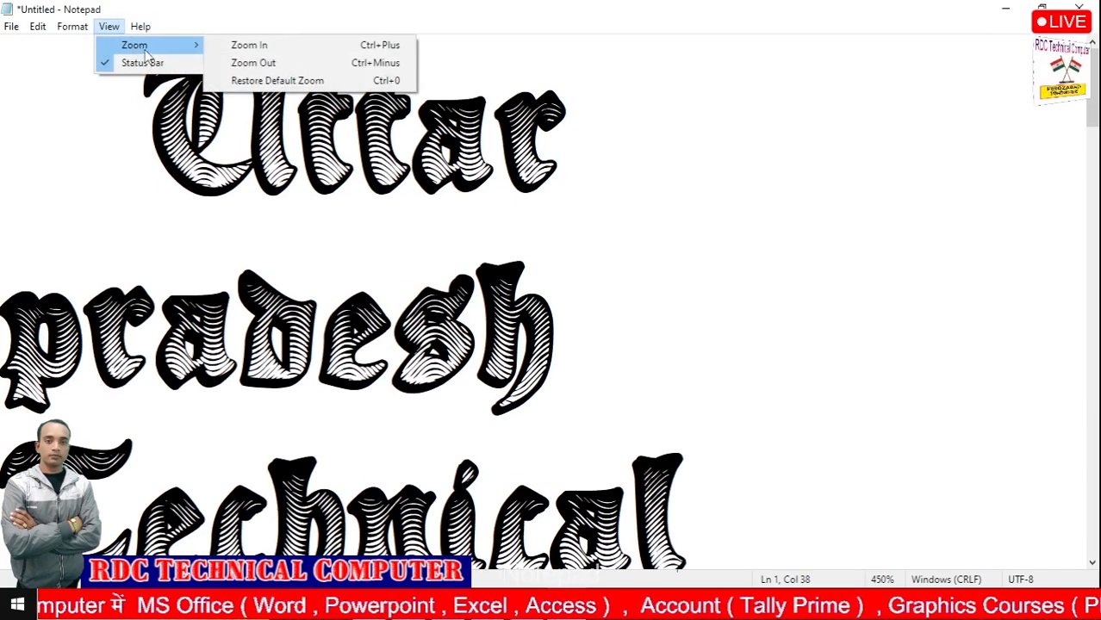
click(331, 45)
Reduce the document view to 440% by using the Zoom Out command twice
click(114, 29)
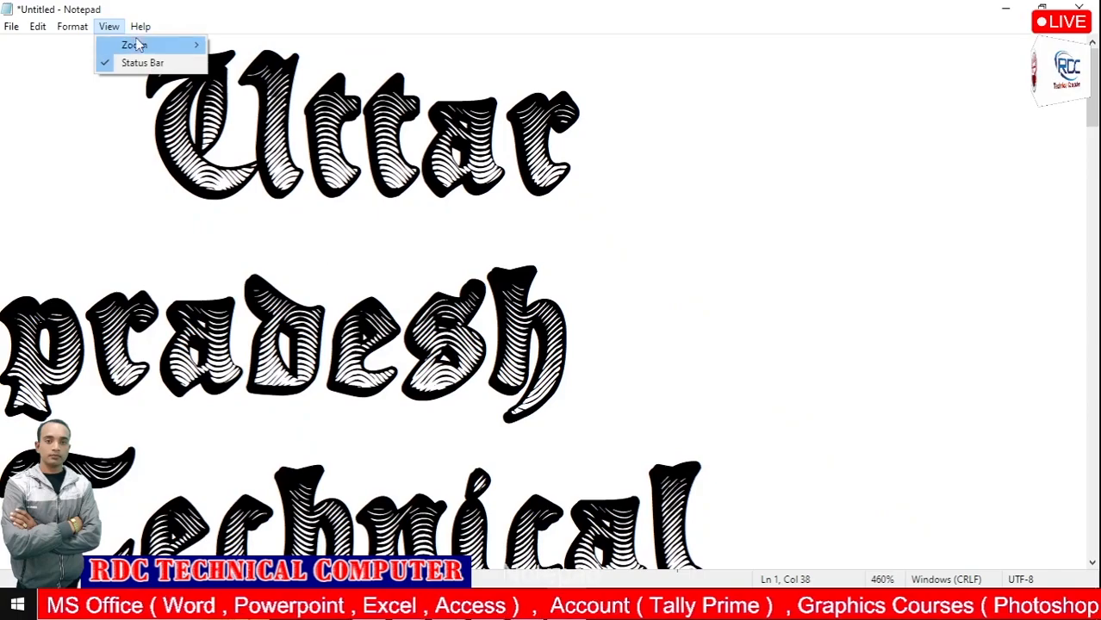
click(286, 64)
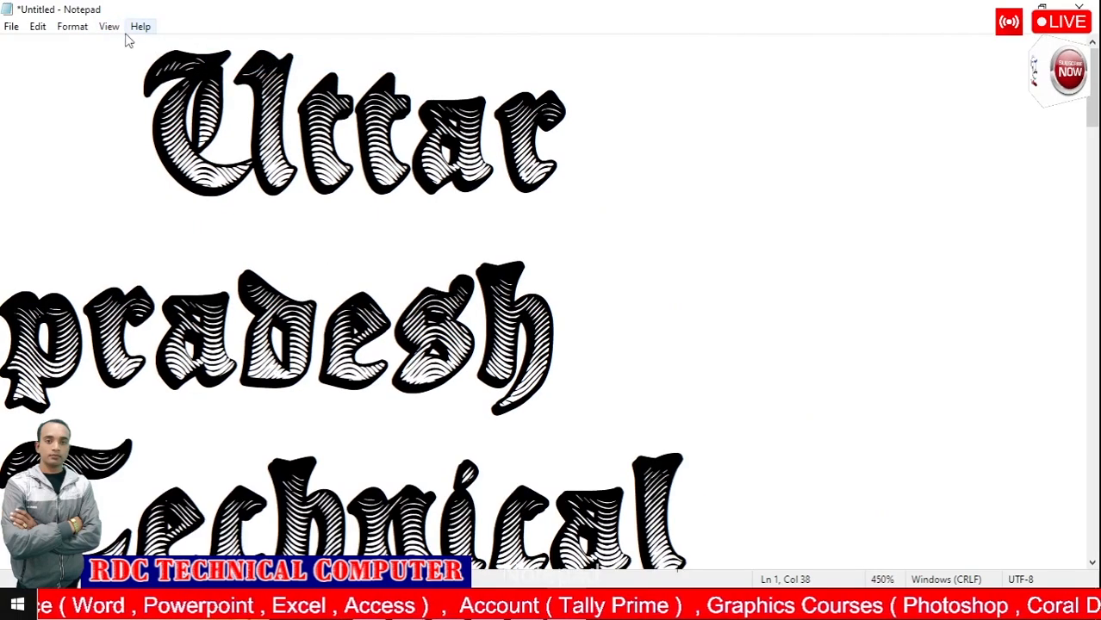
click(108, 26)
click(310, 70)
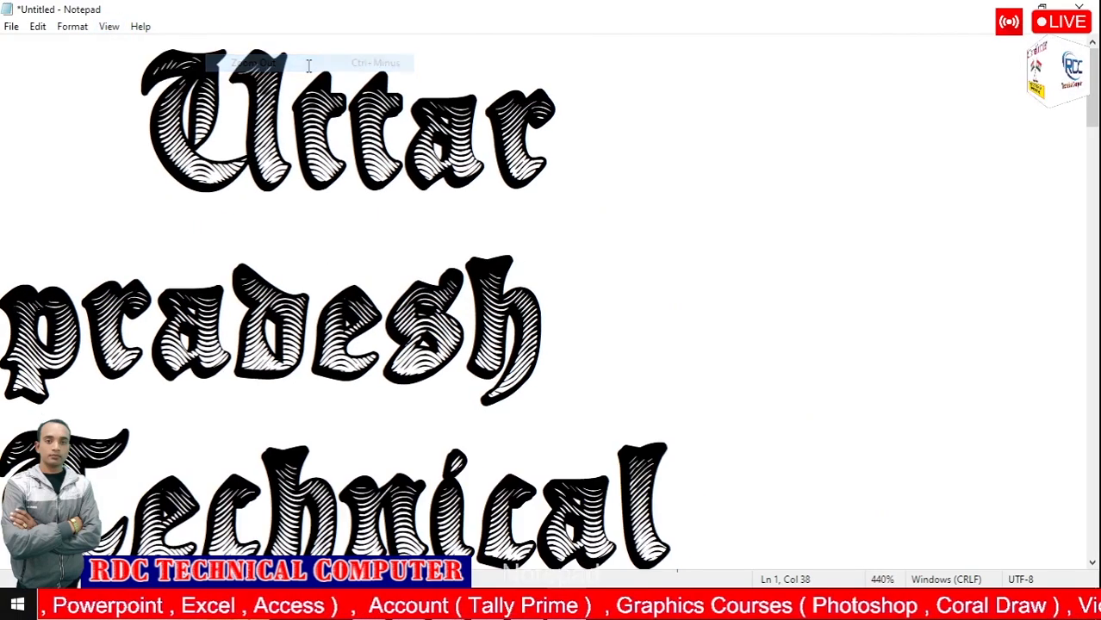
Review the zoom commands, place the cursor inside "Uttar" and magnify the document view to 500%
click(115, 29)
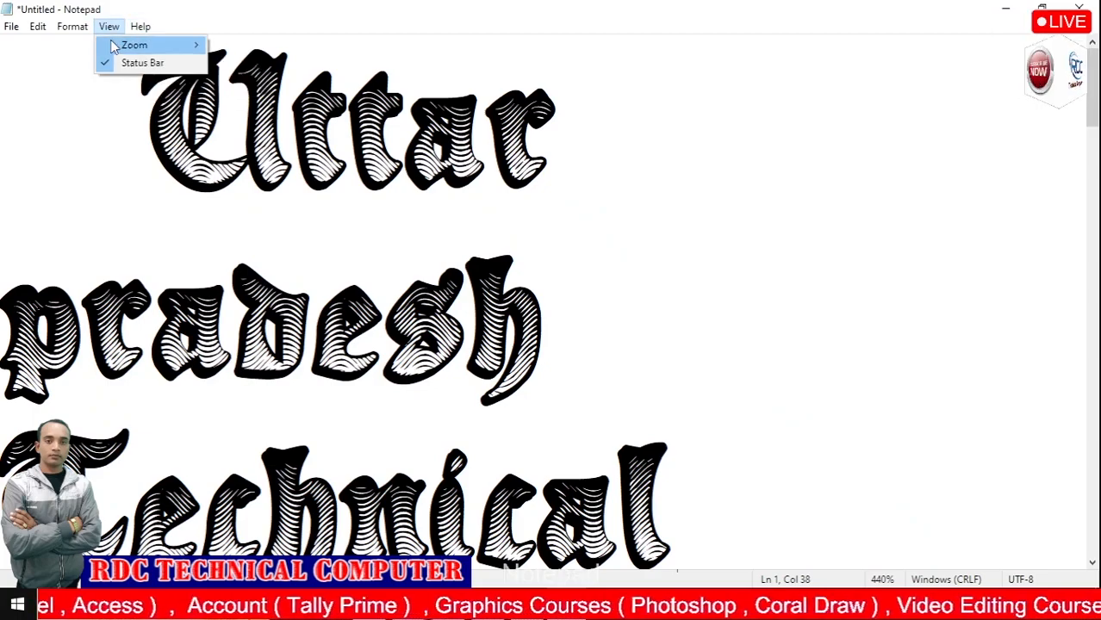
mouse_move(112, 46)
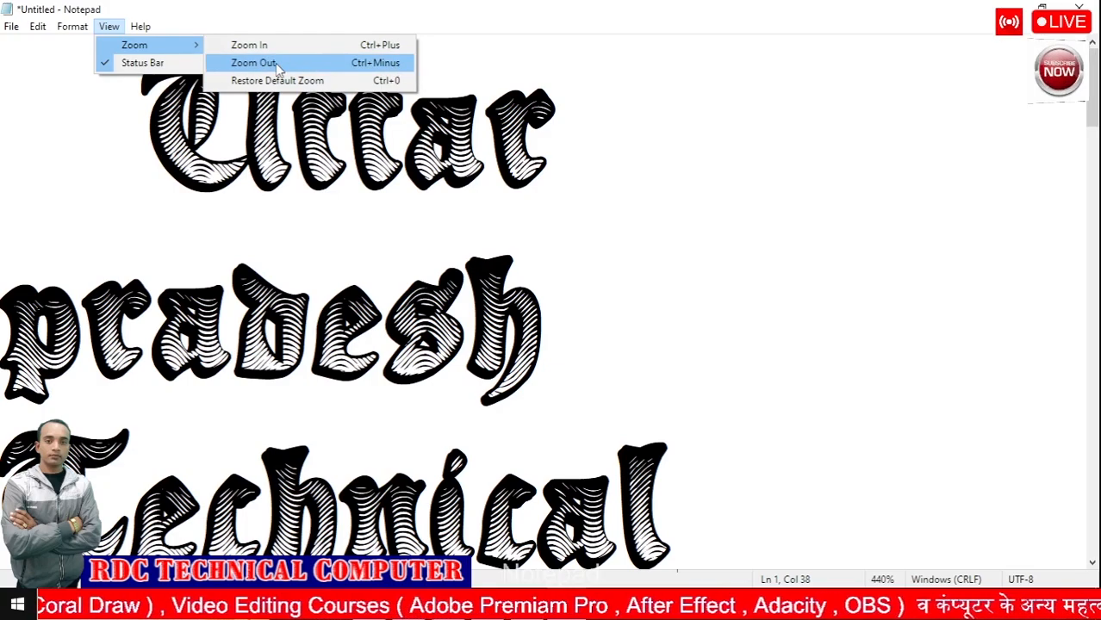
click(430, 152)
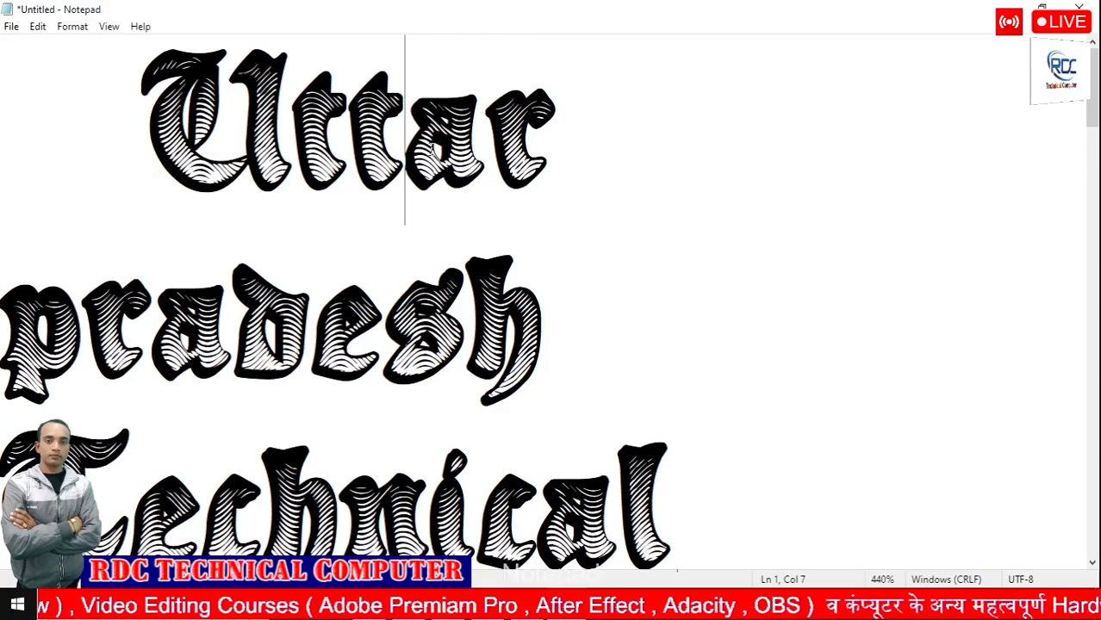
scroll(432, 148, up, 6)
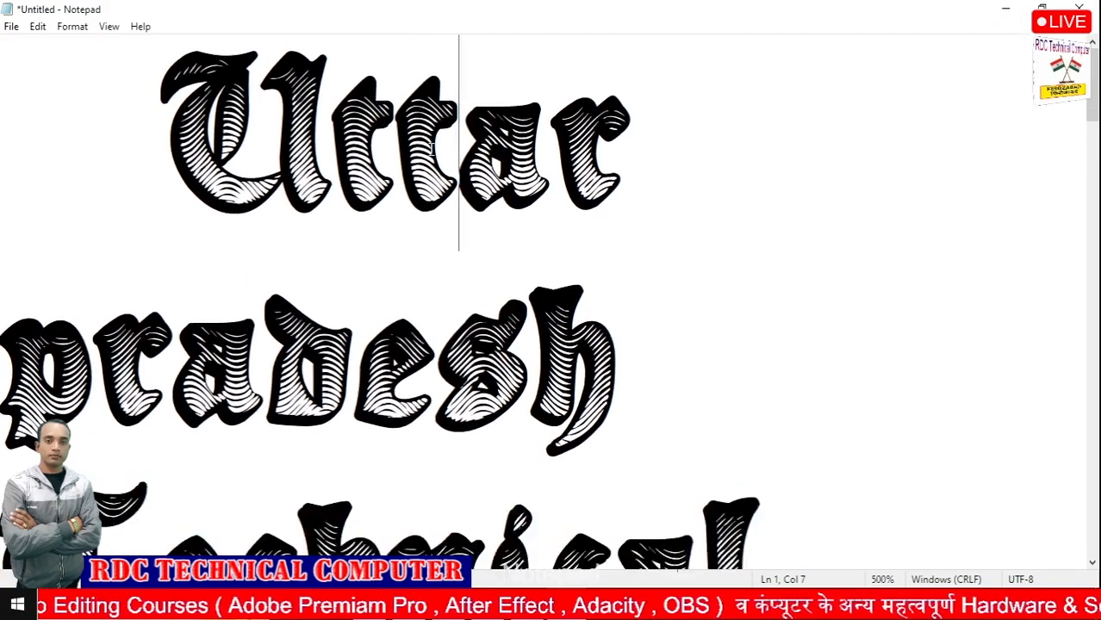
Zoom the document view out to 110%
scroll(430, 149, down, 11)
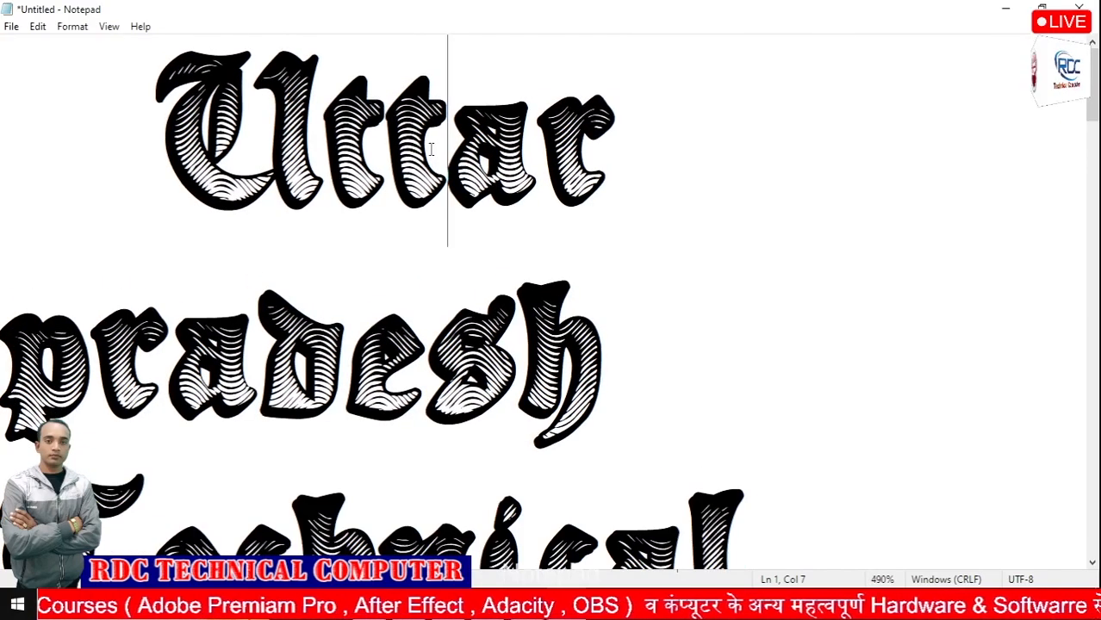
scroll(431, 149, down, 12)
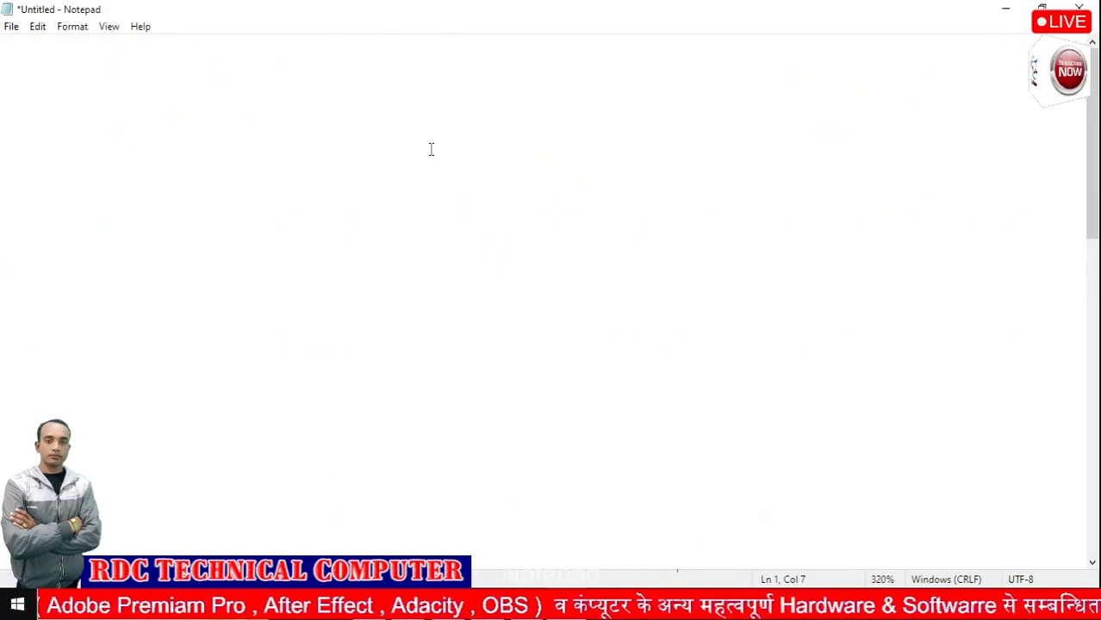
scroll(430, 149, down, 11)
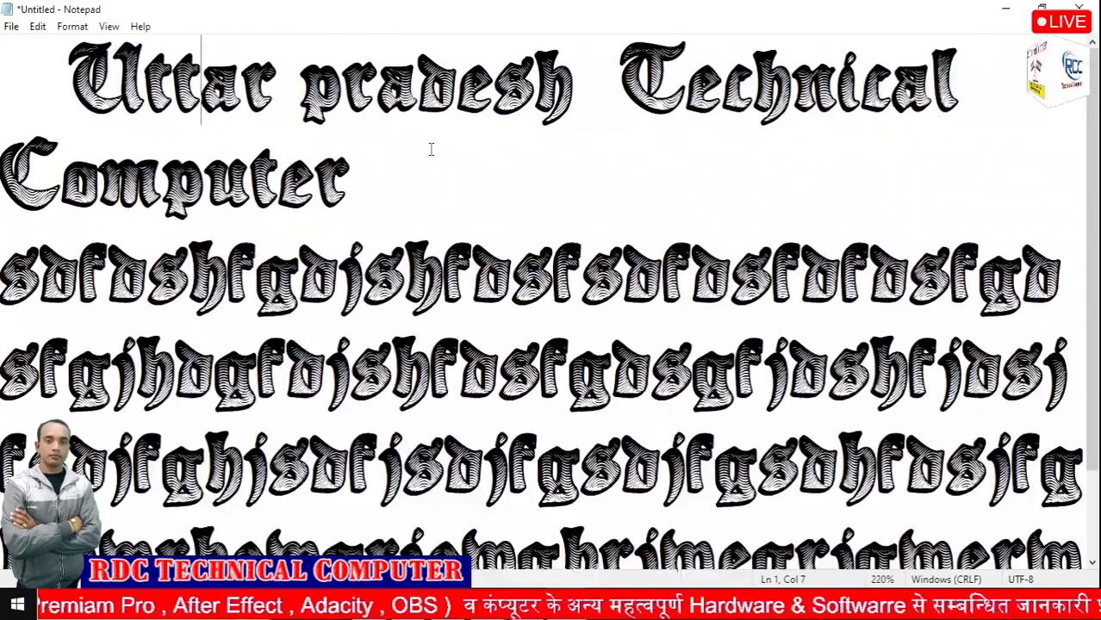
scroll(431, 149, down, 5)
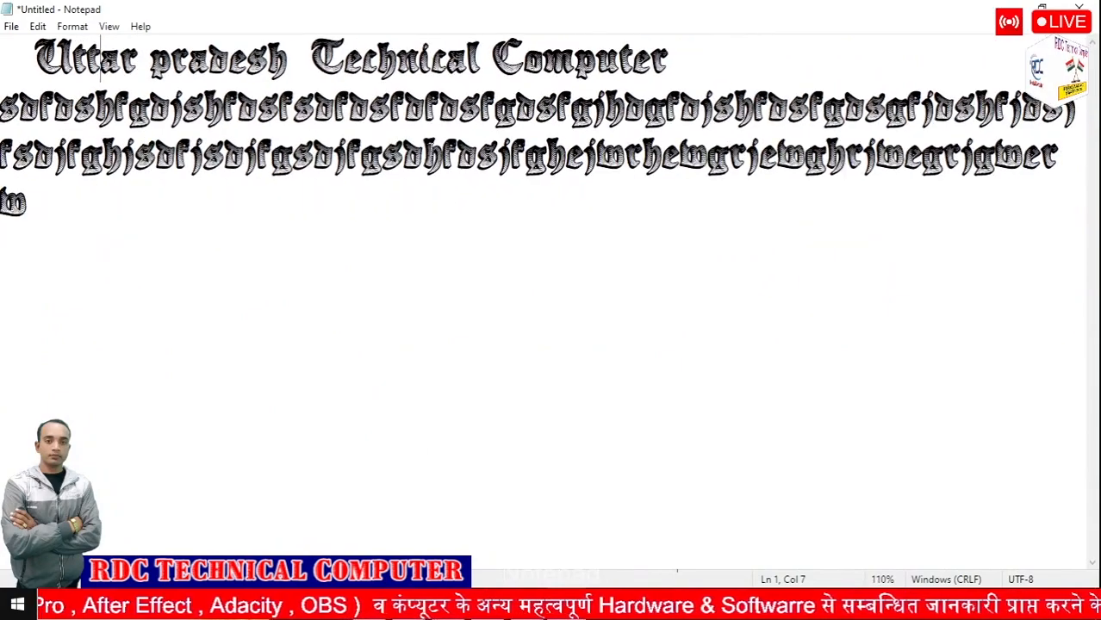
Hide the status bar and show it again
click(109, 26)
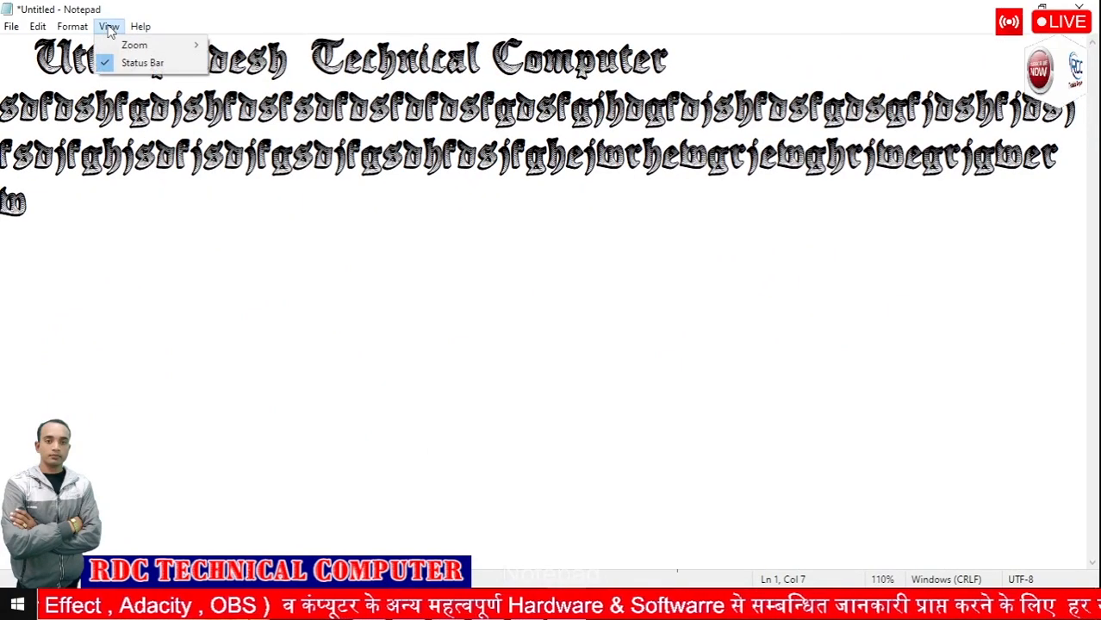
click(110, 68)
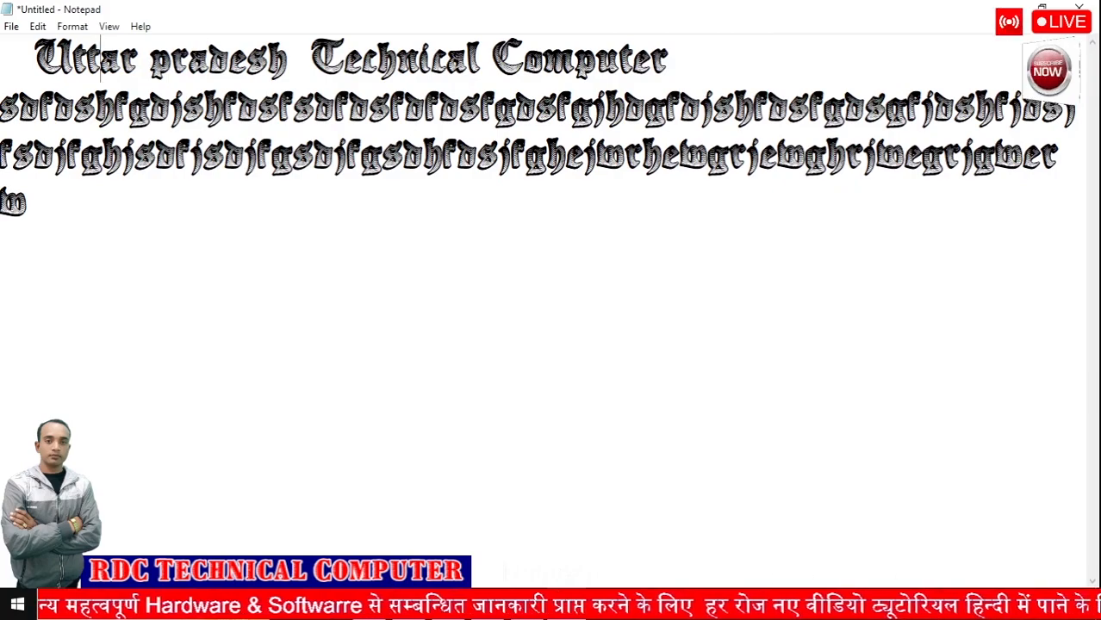
click(108, 27)
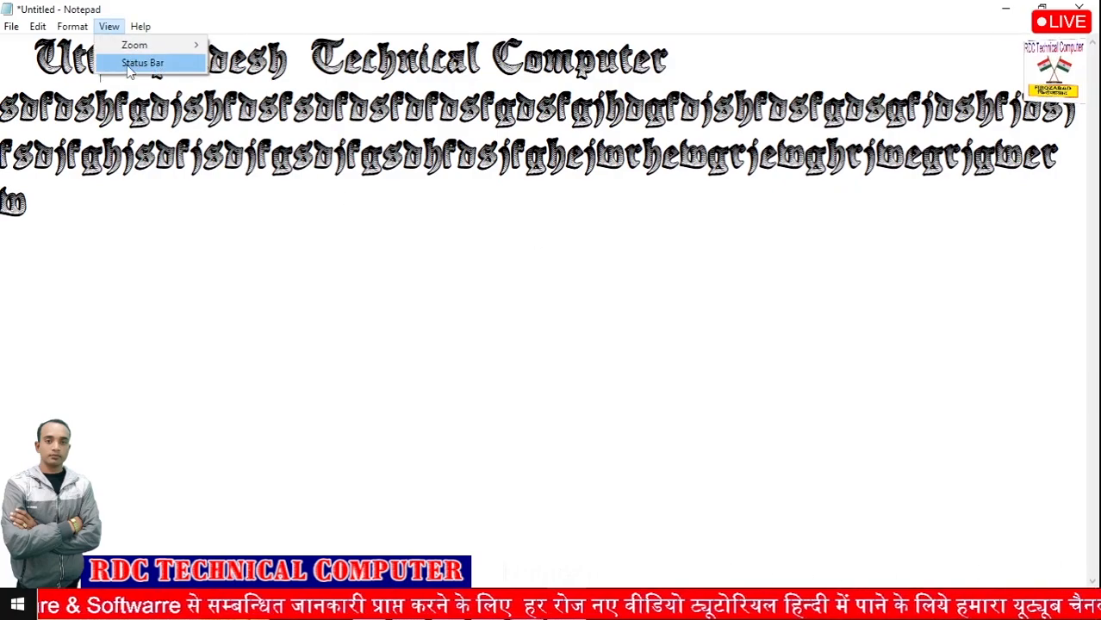
click(138, 62)
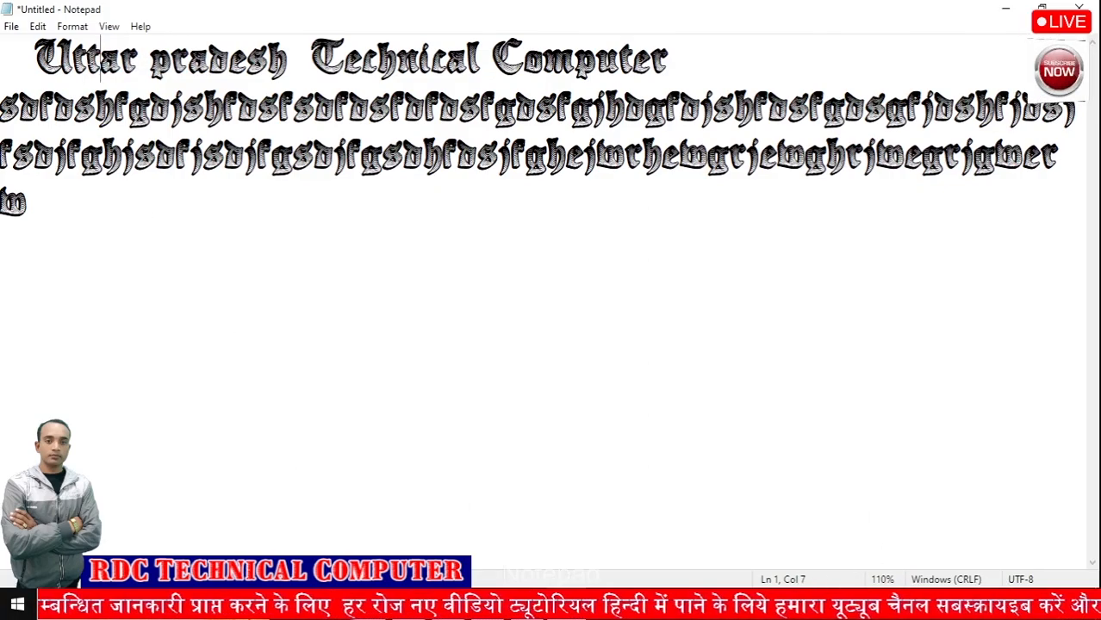
click(108, 27)
click(109, 27)
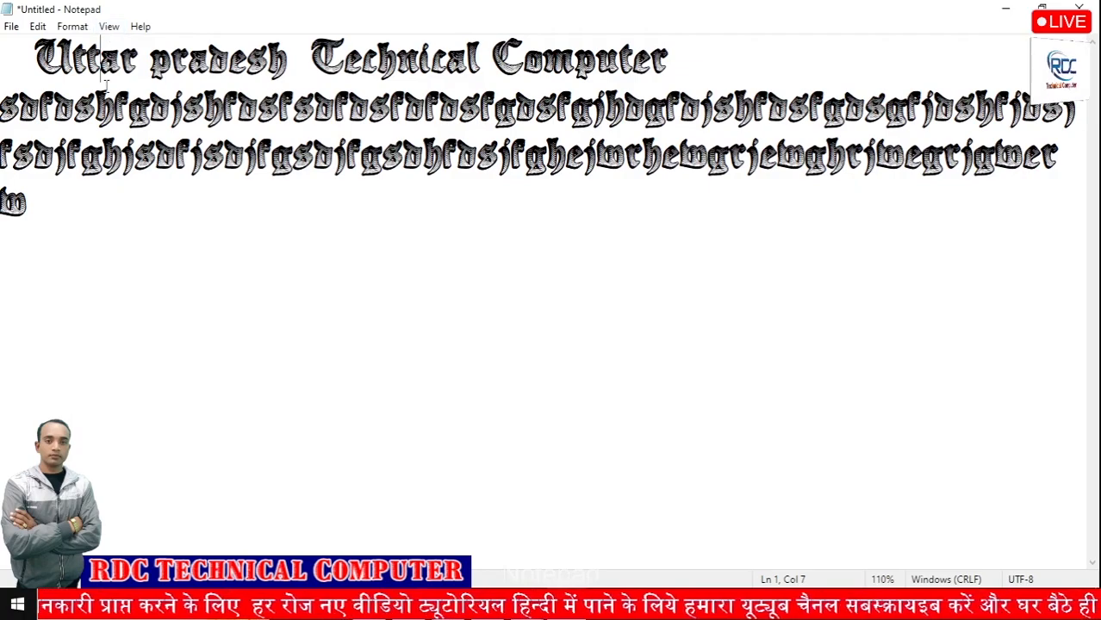
Open Notepad's online help in the browser and look over the help results page
click(140, 27)
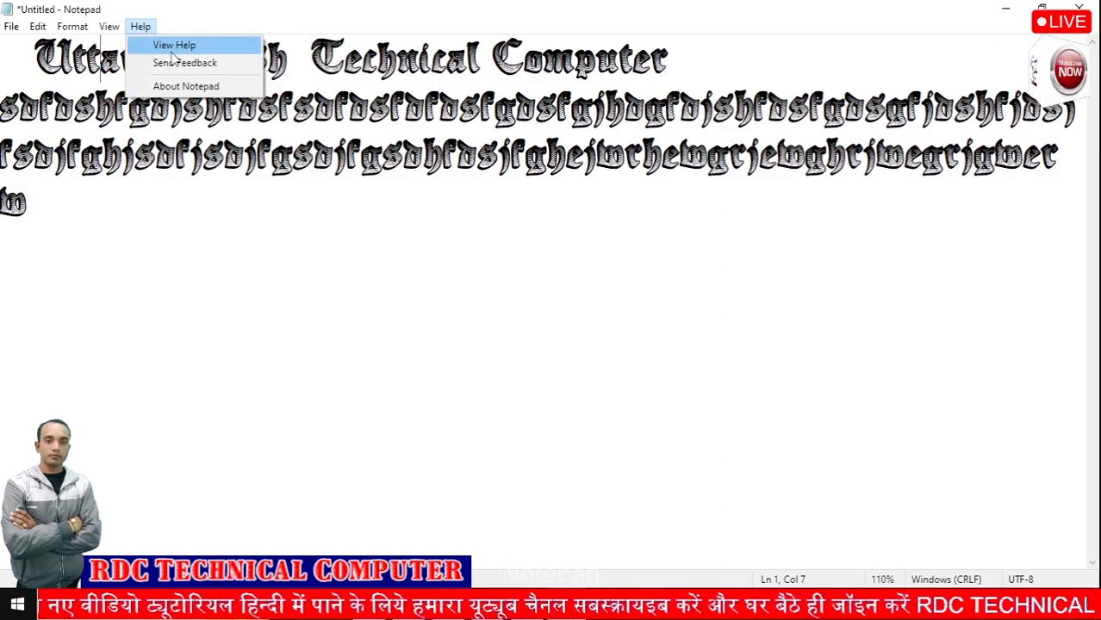
click(165, 46)
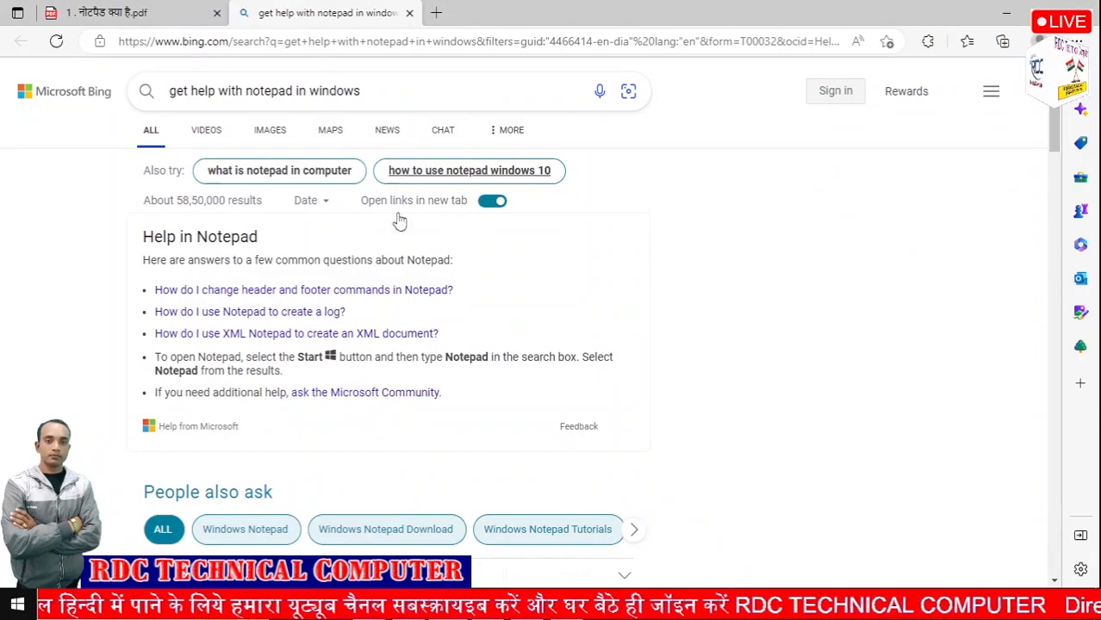
scroll(284, 258, down, 10)
scroll(284, 258, up, 10)
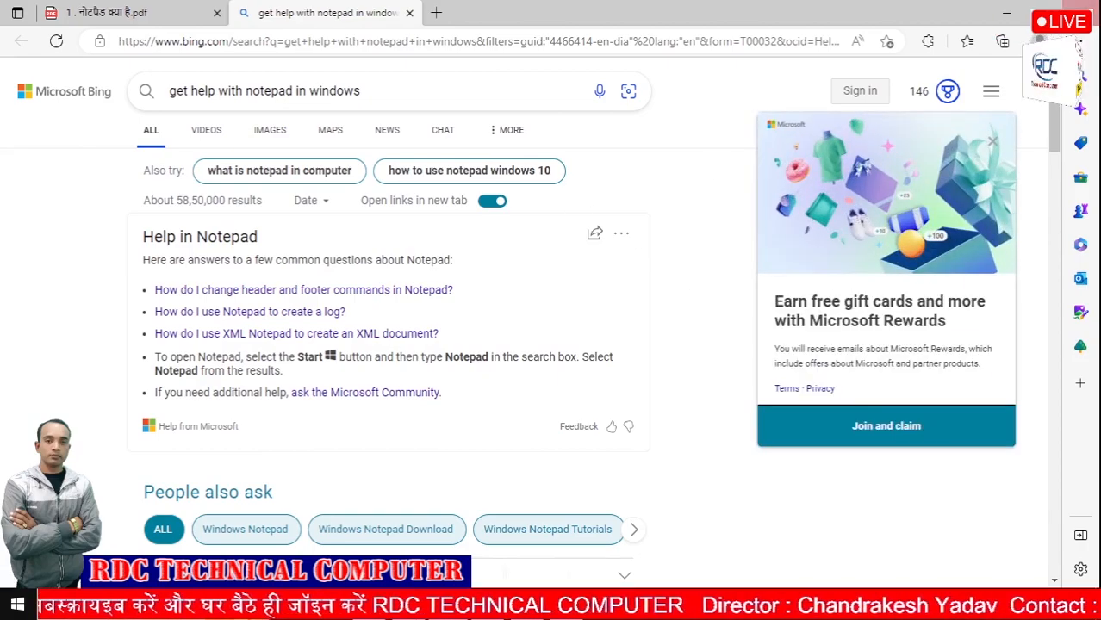
Switch back to Notepad, open the feedback app from its help commands, and close it while keeping the unsaved document open
key(alt+Tab)
click(141, 27)
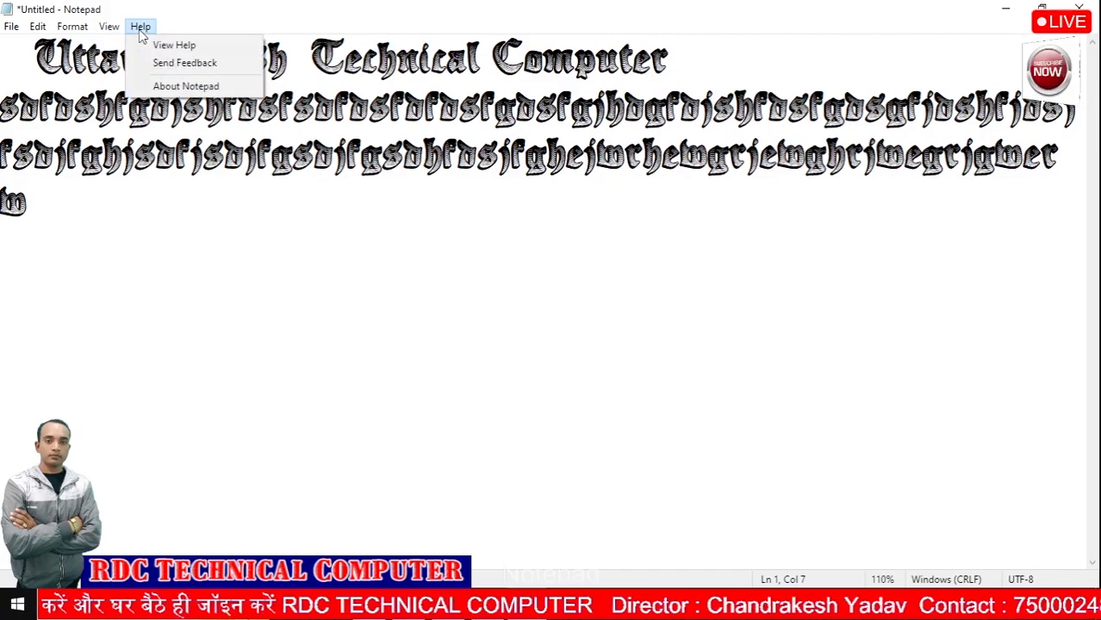
click(227, 65)
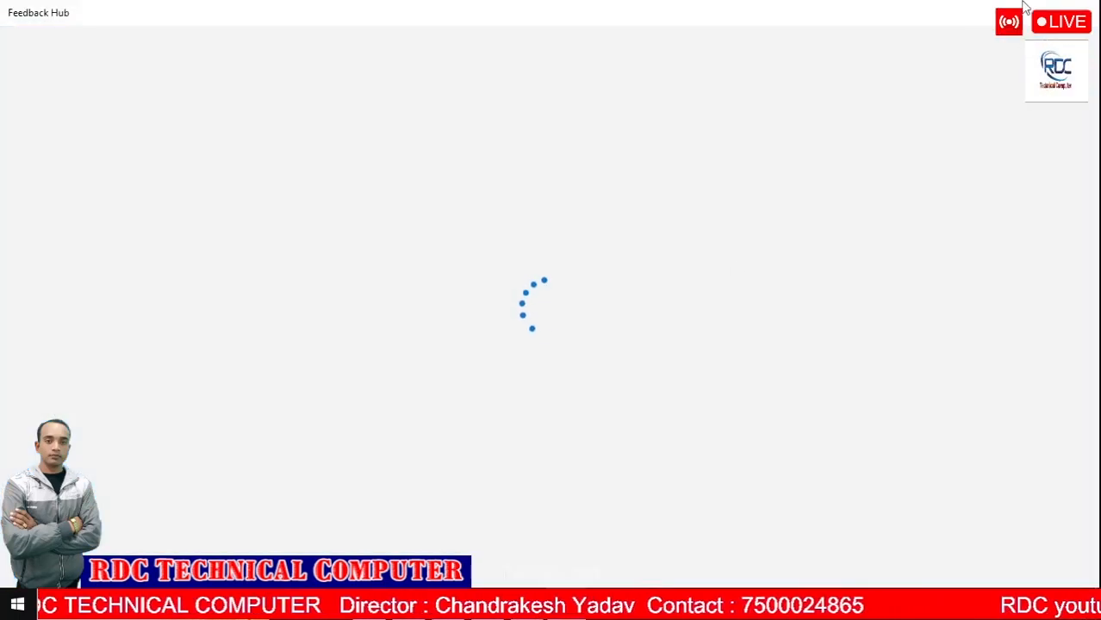
click(1081, 8)
click(1081, 8)
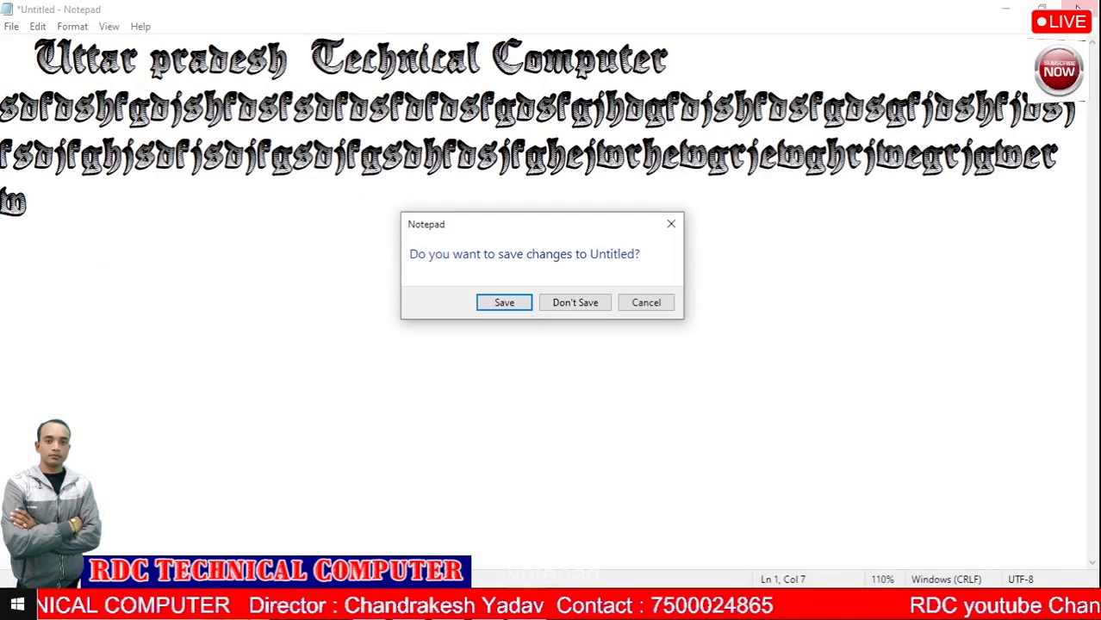
click(645, 299)
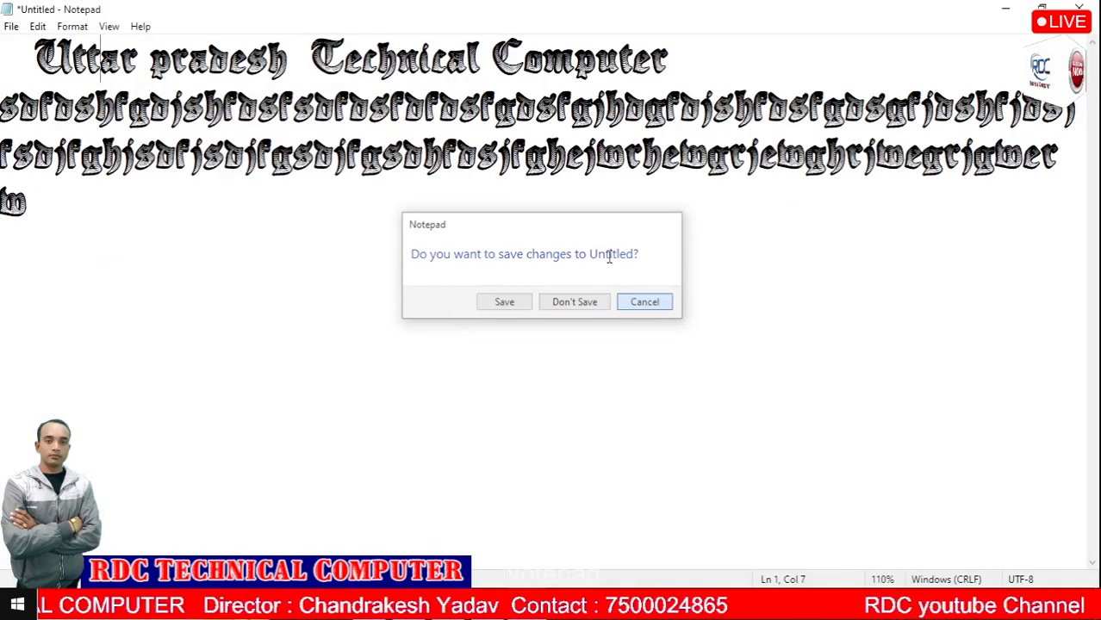
View the About Notepad version and license information and dismiss it
click(141, 26)
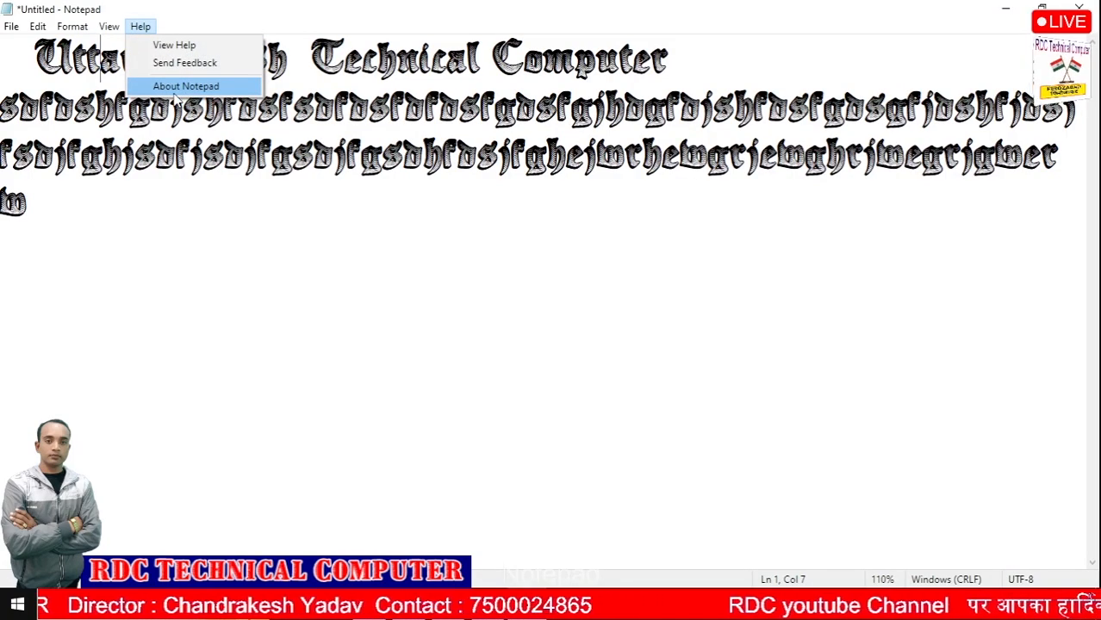
click(194, 90)
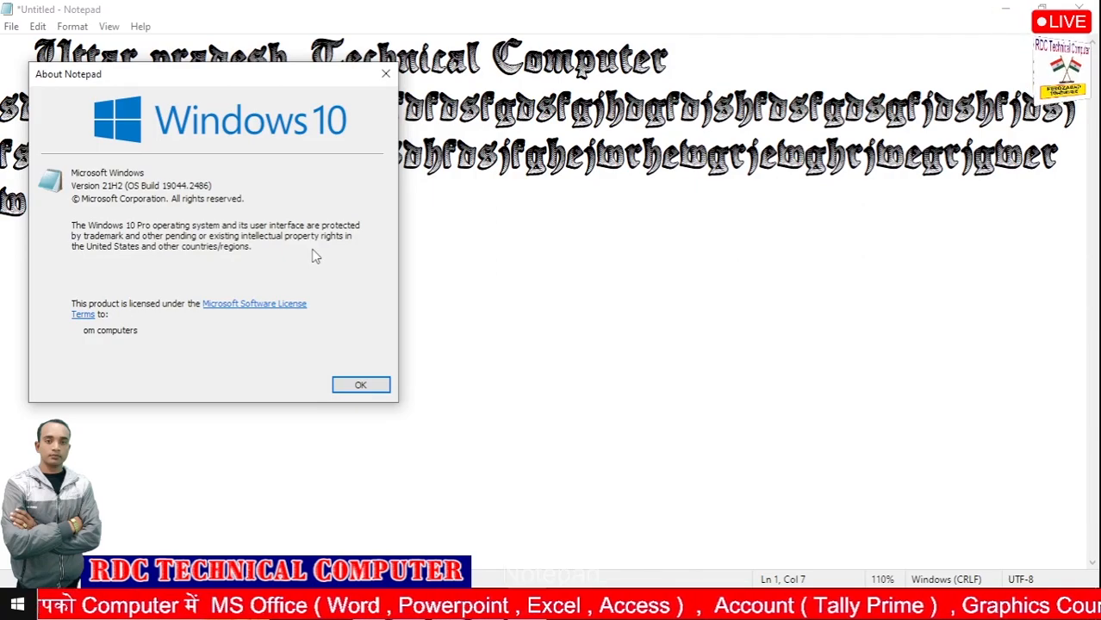
click(375, 386)
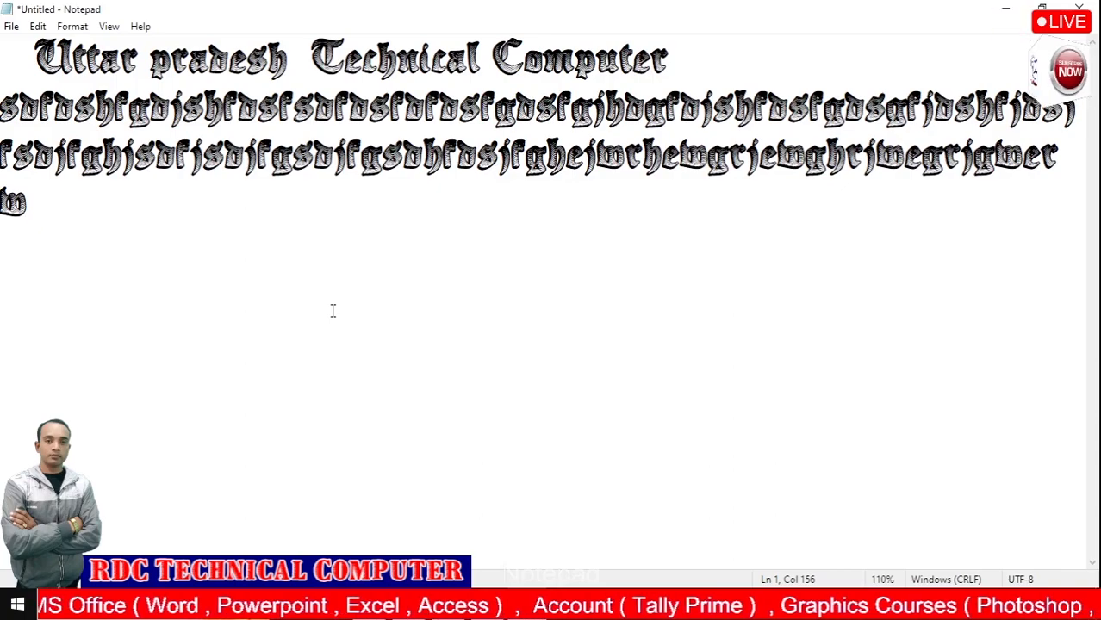
Select all the text in the untitled document and delete it
drag(127, 189, 2, 47)
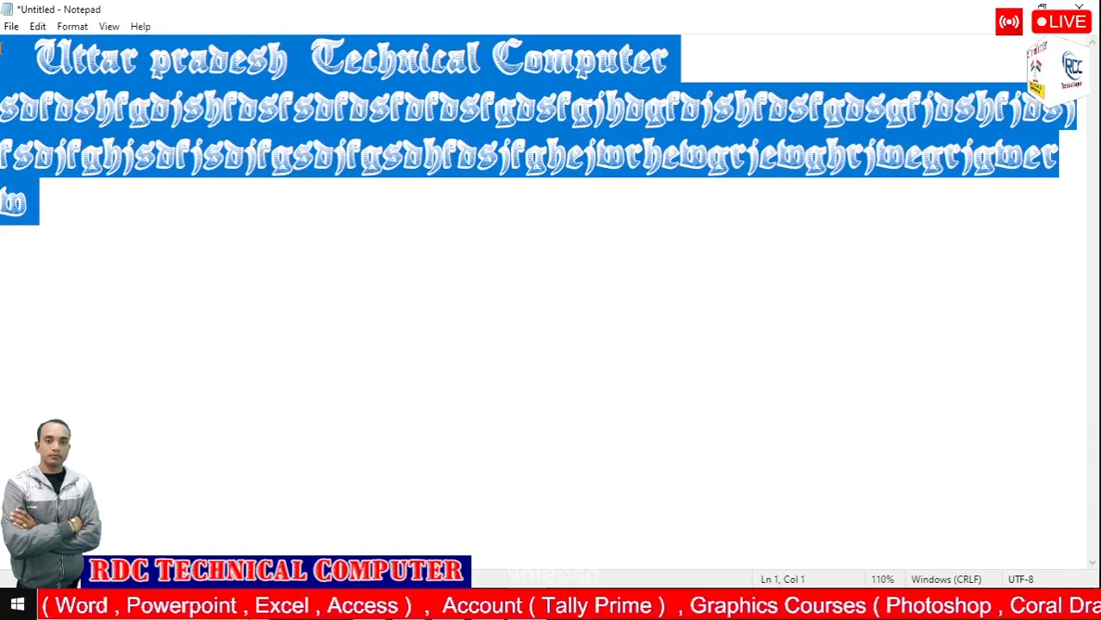
key(Delete)
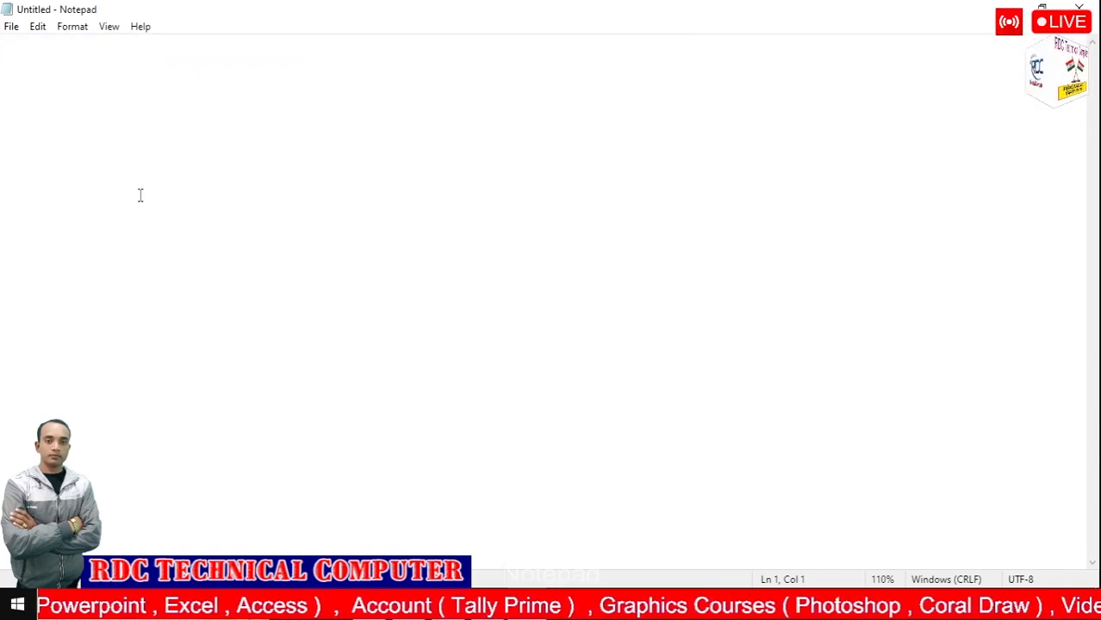